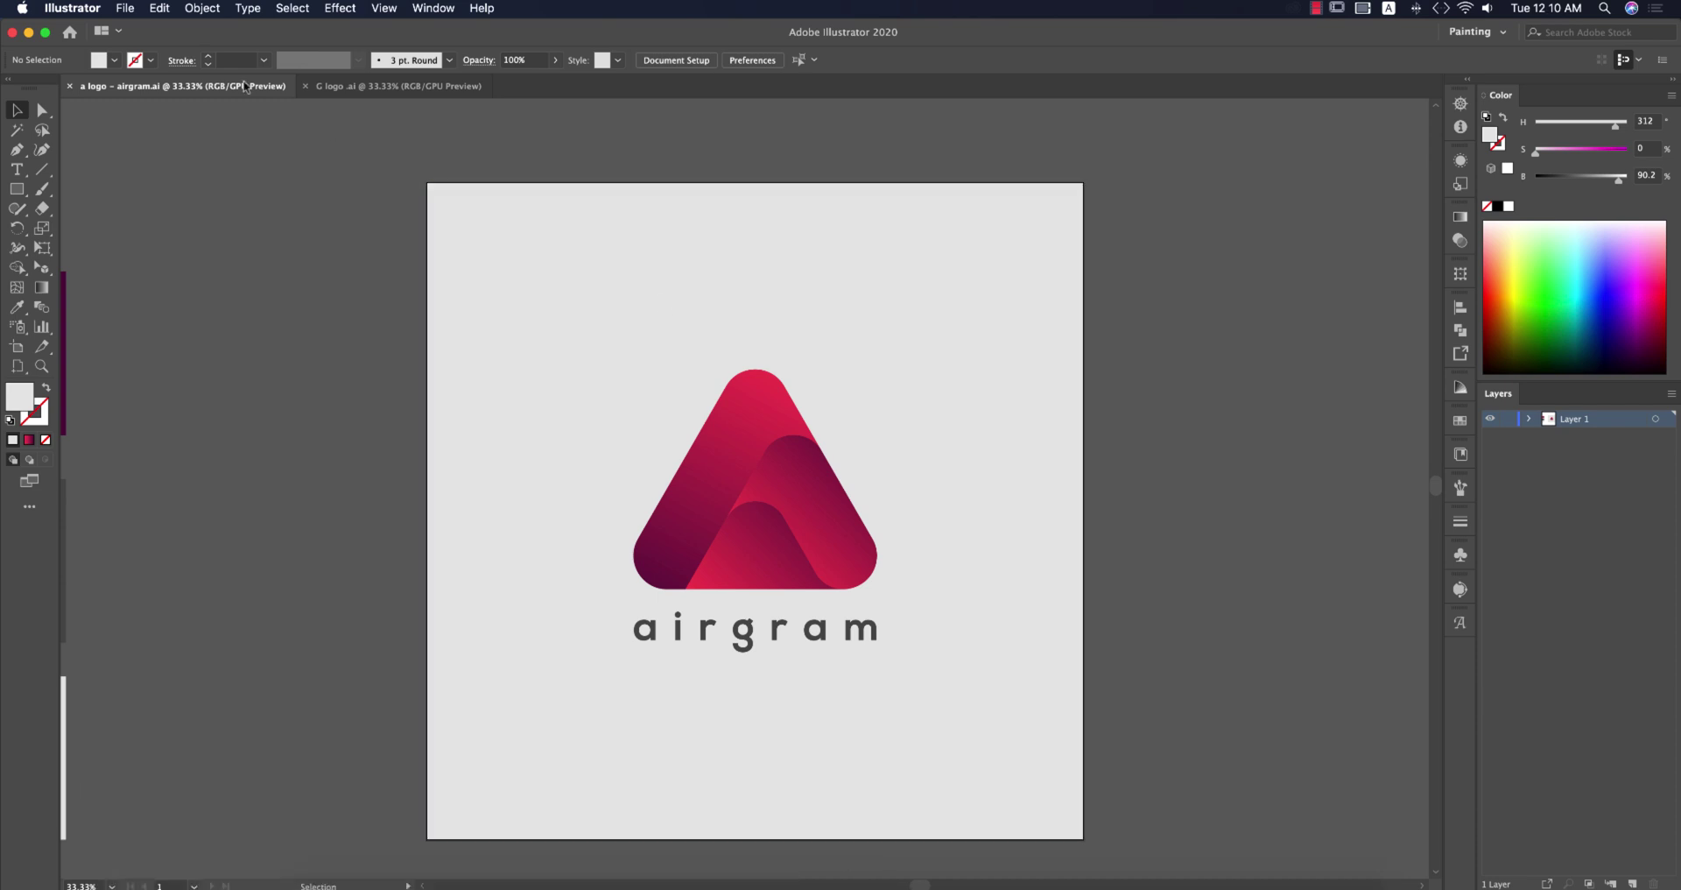
Start a new 2000 × 2000 px Custom document named 'A logo' from File > New
left_click(123, 11)
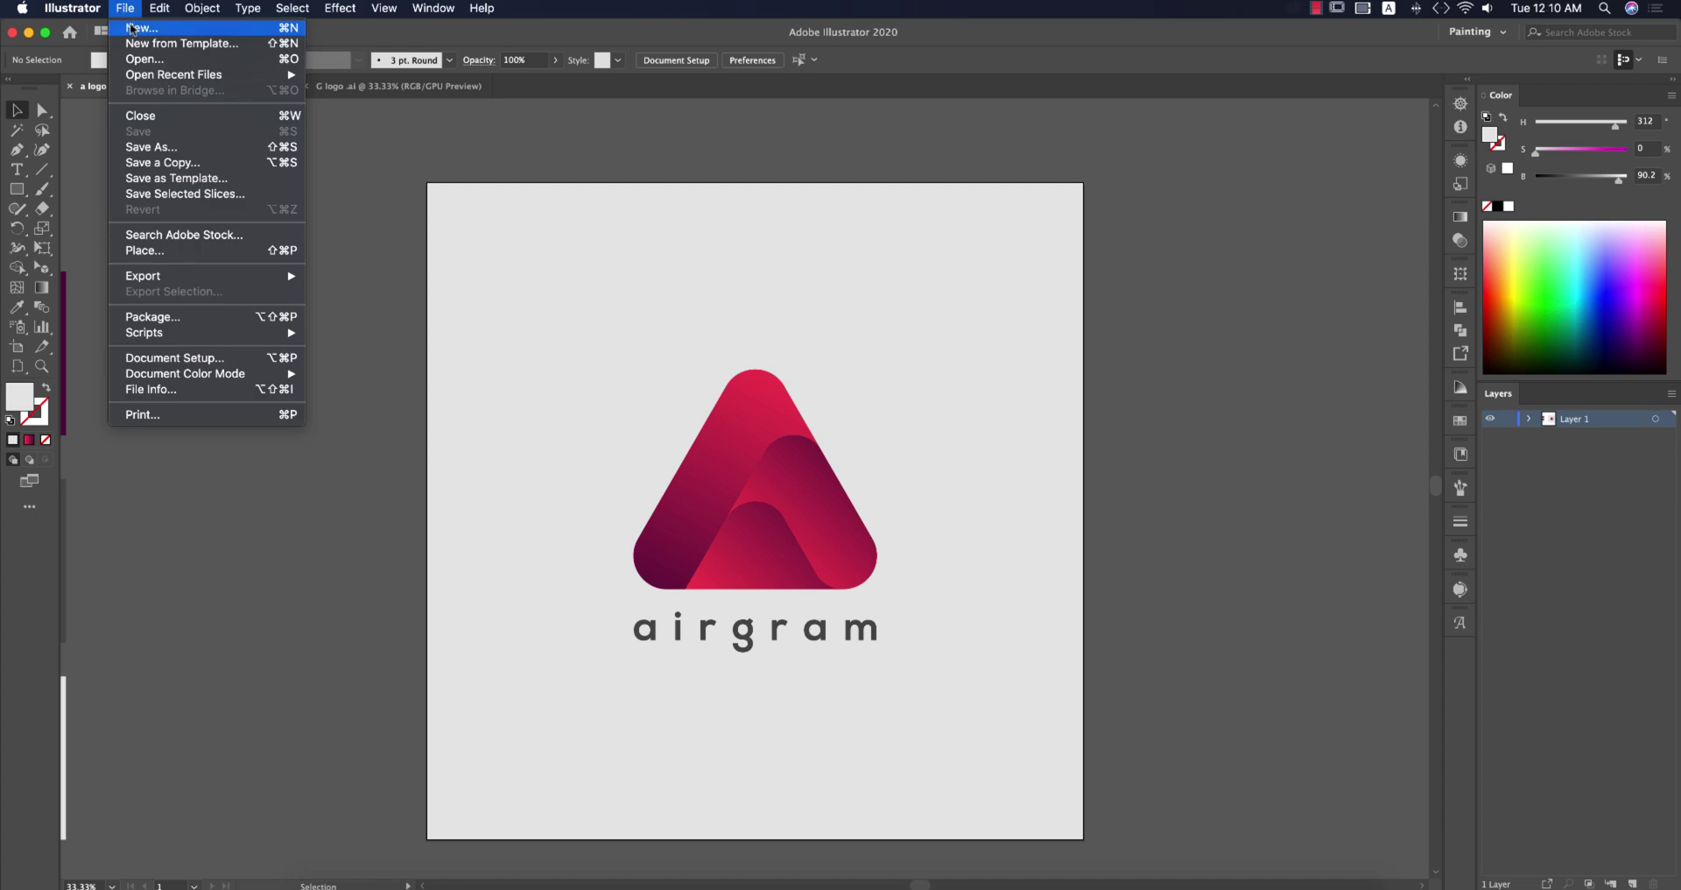
left_click(131, 29)
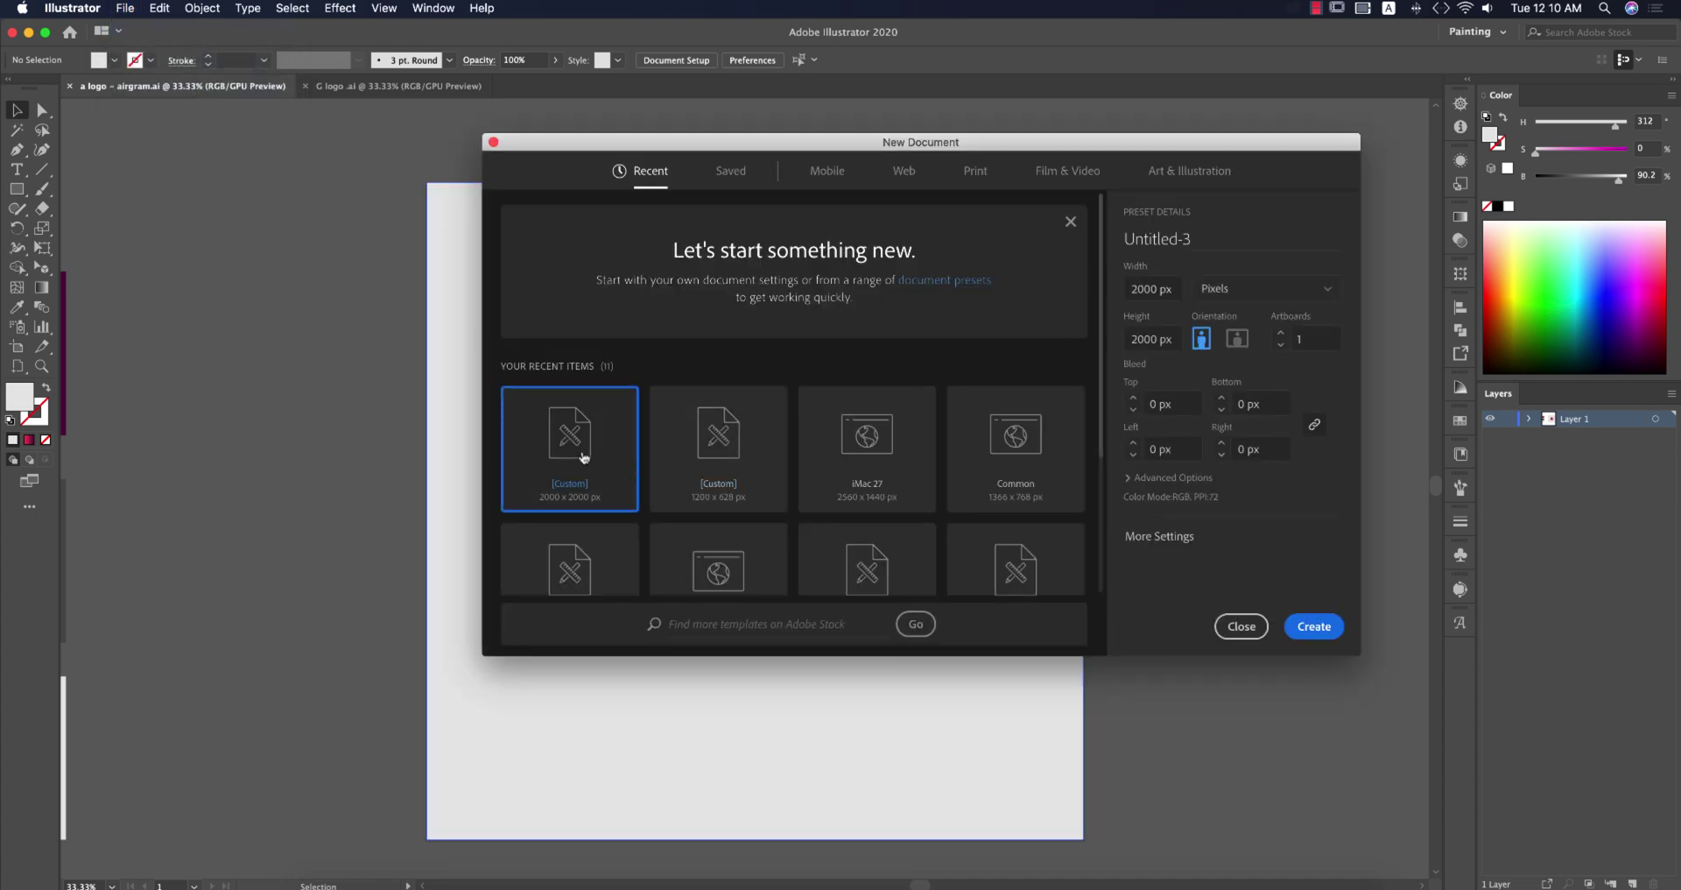
left_click(1192, 239)
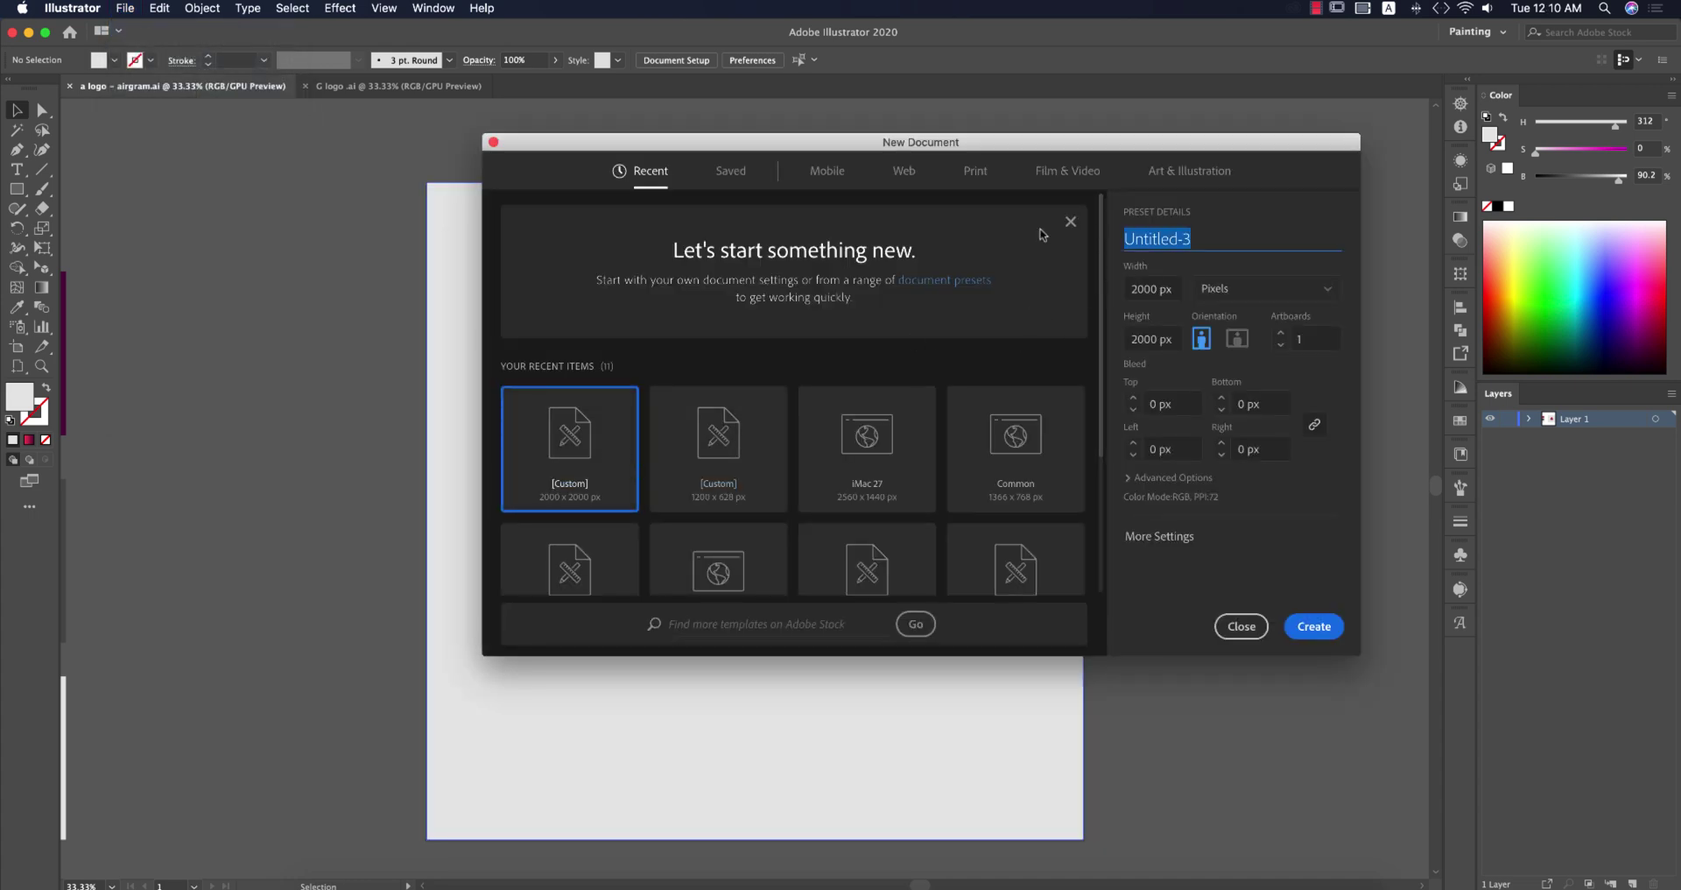
type("A logo")
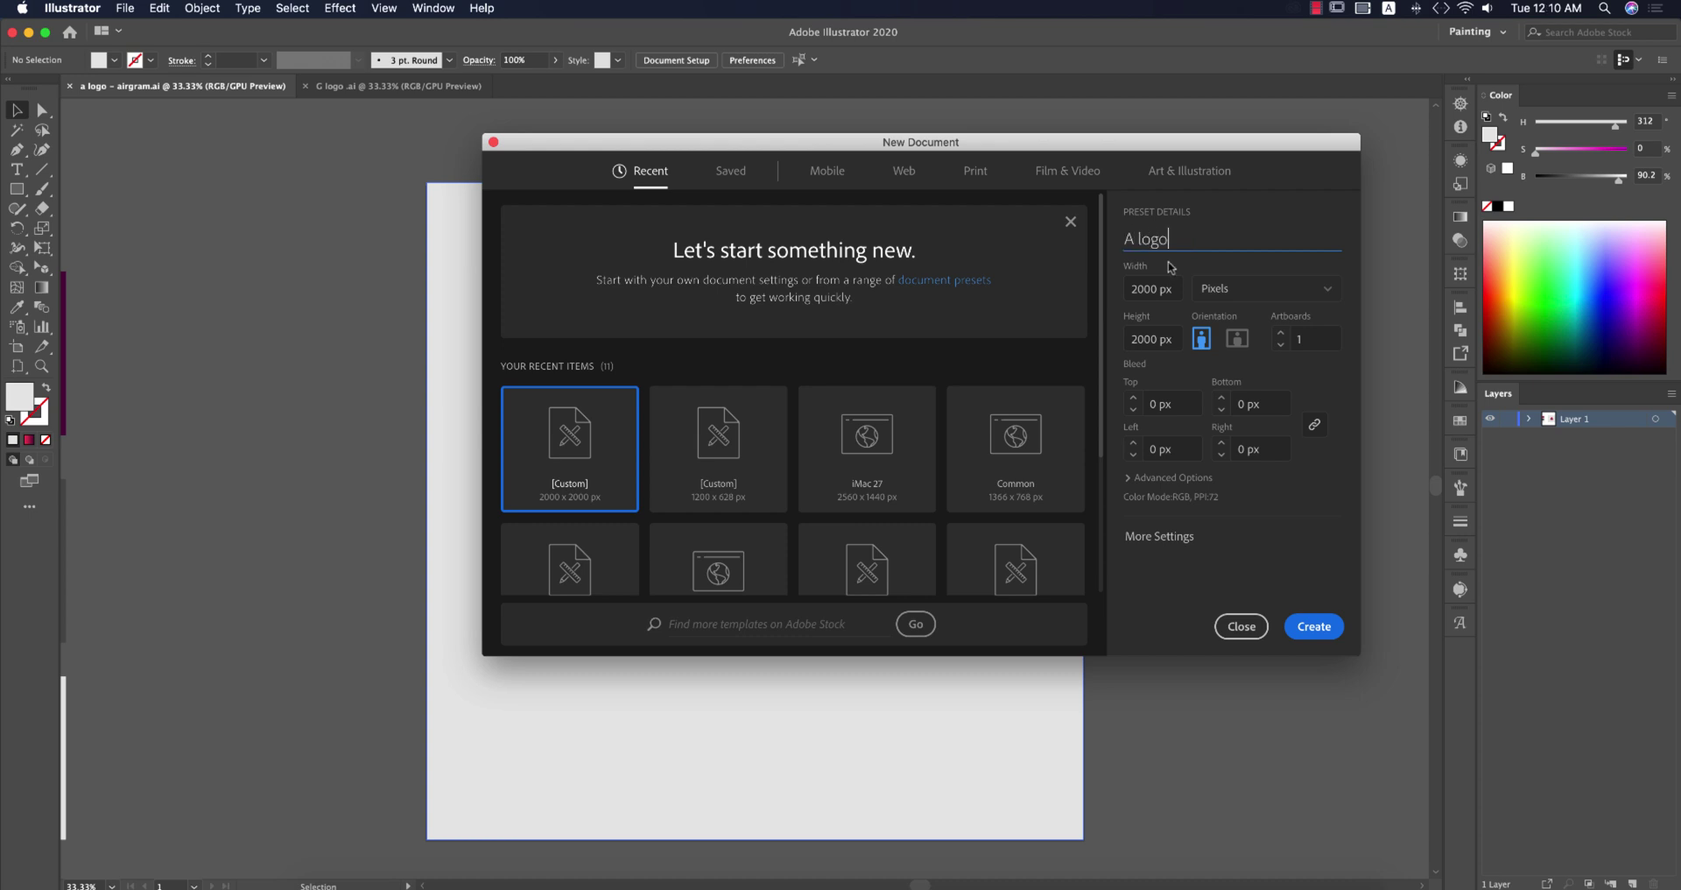
key("Tab")
key("Tab")
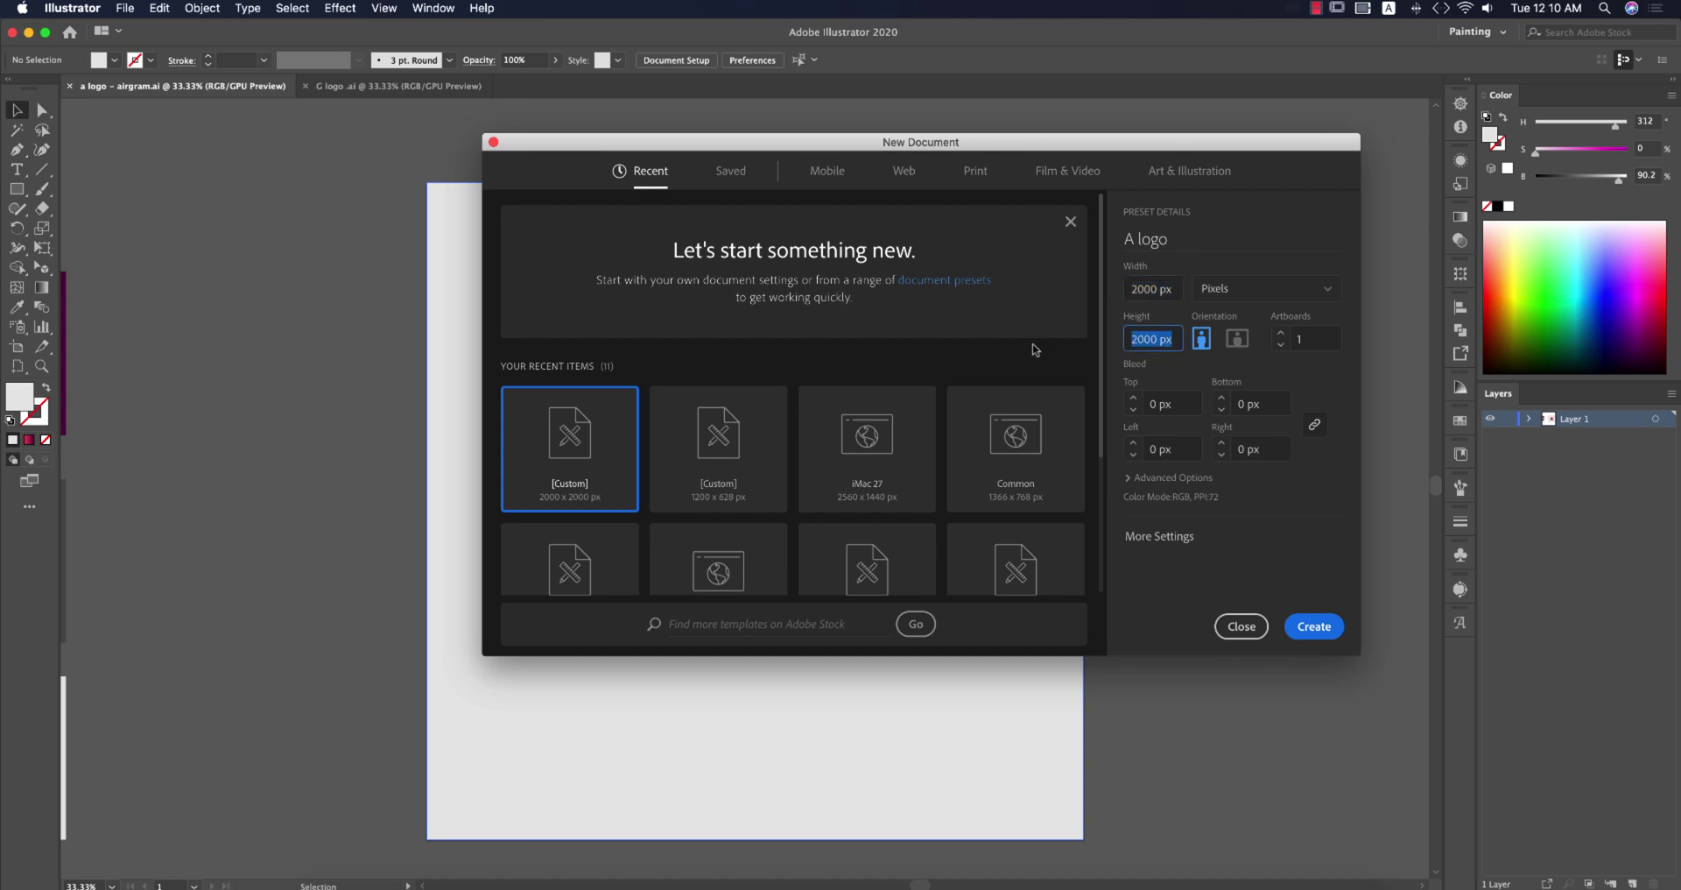
left_click(1328, 622)
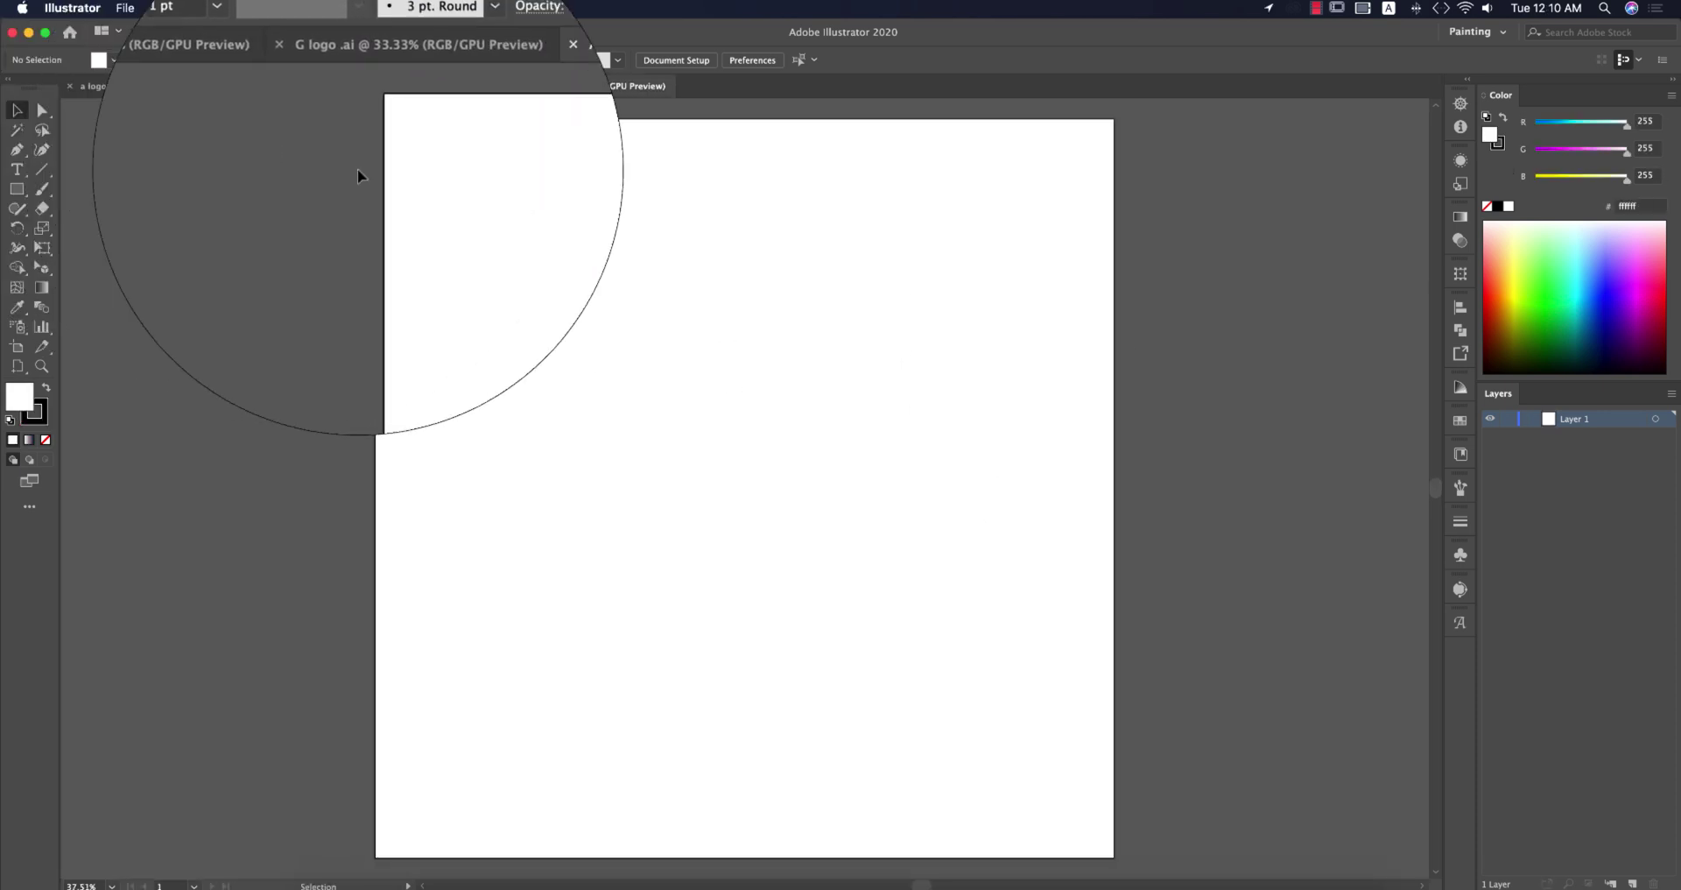
Create a 3-sided polygon with the Polygon tool and enlarge it proportionally
left_click(16, 188)
left_click(100, 252)
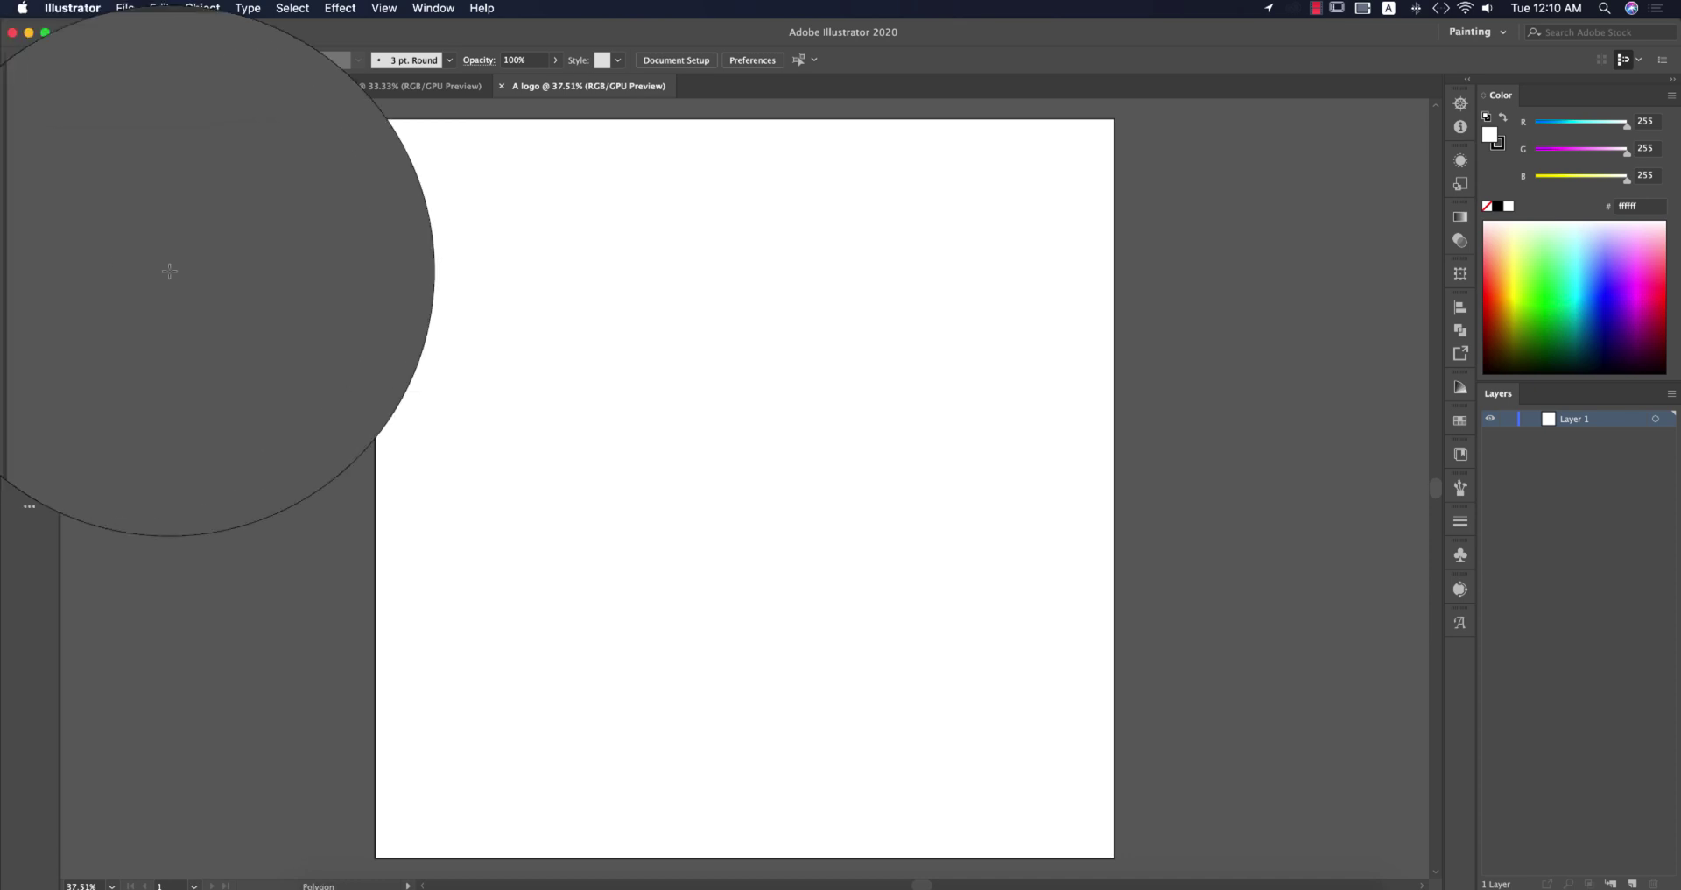
left_click(638, 382)
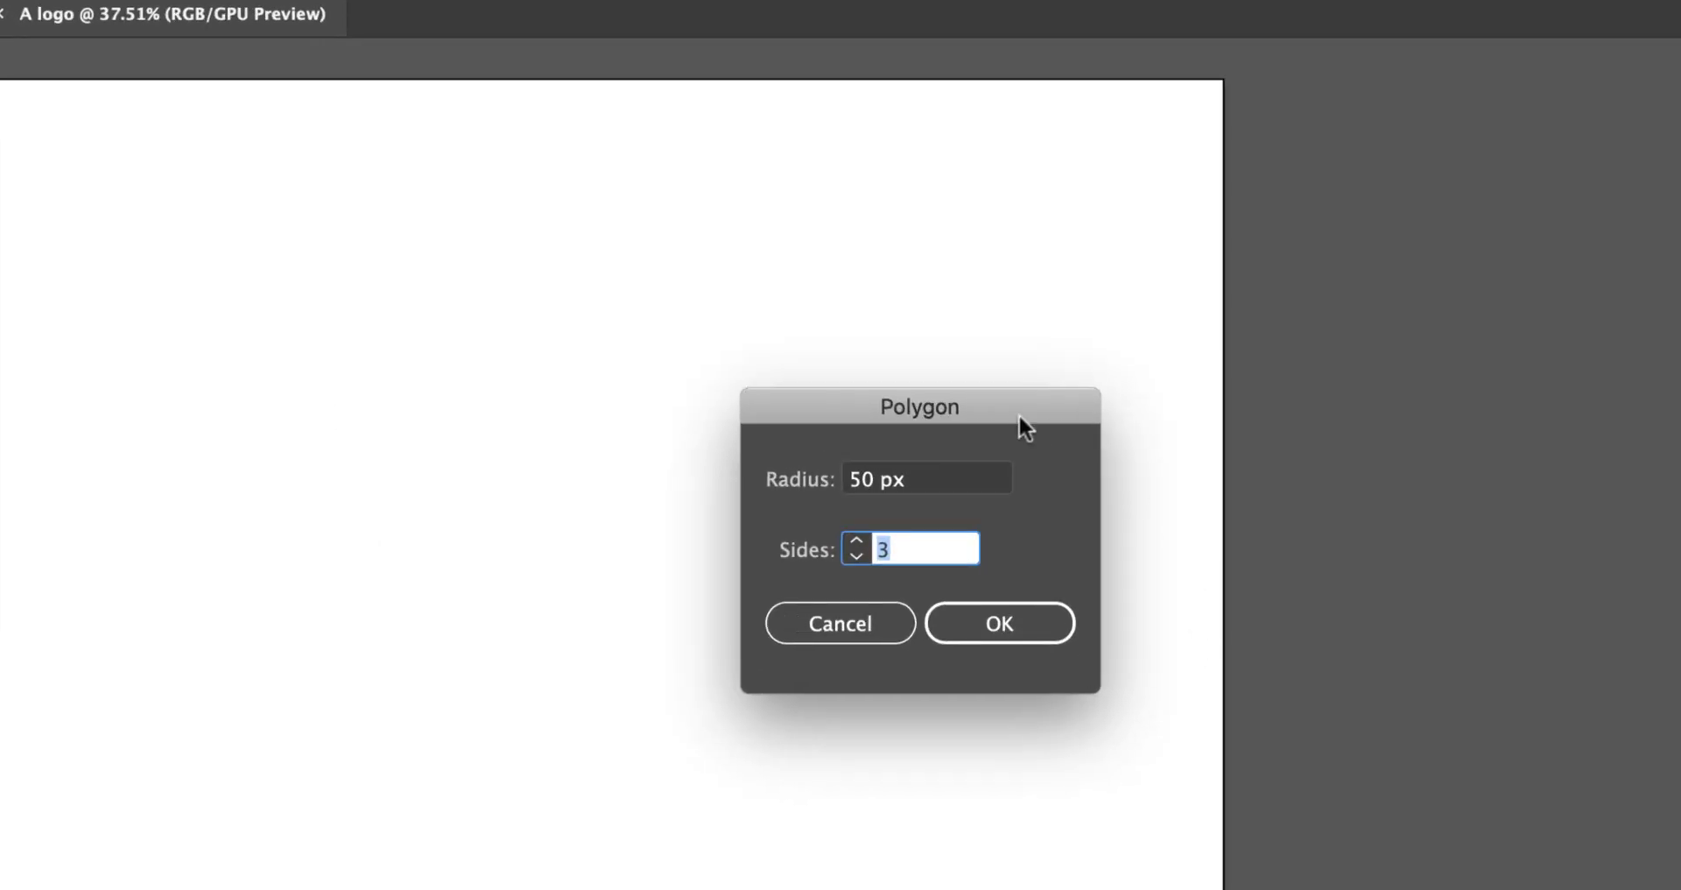
left_click_drag(1019, 414, 875, 431)
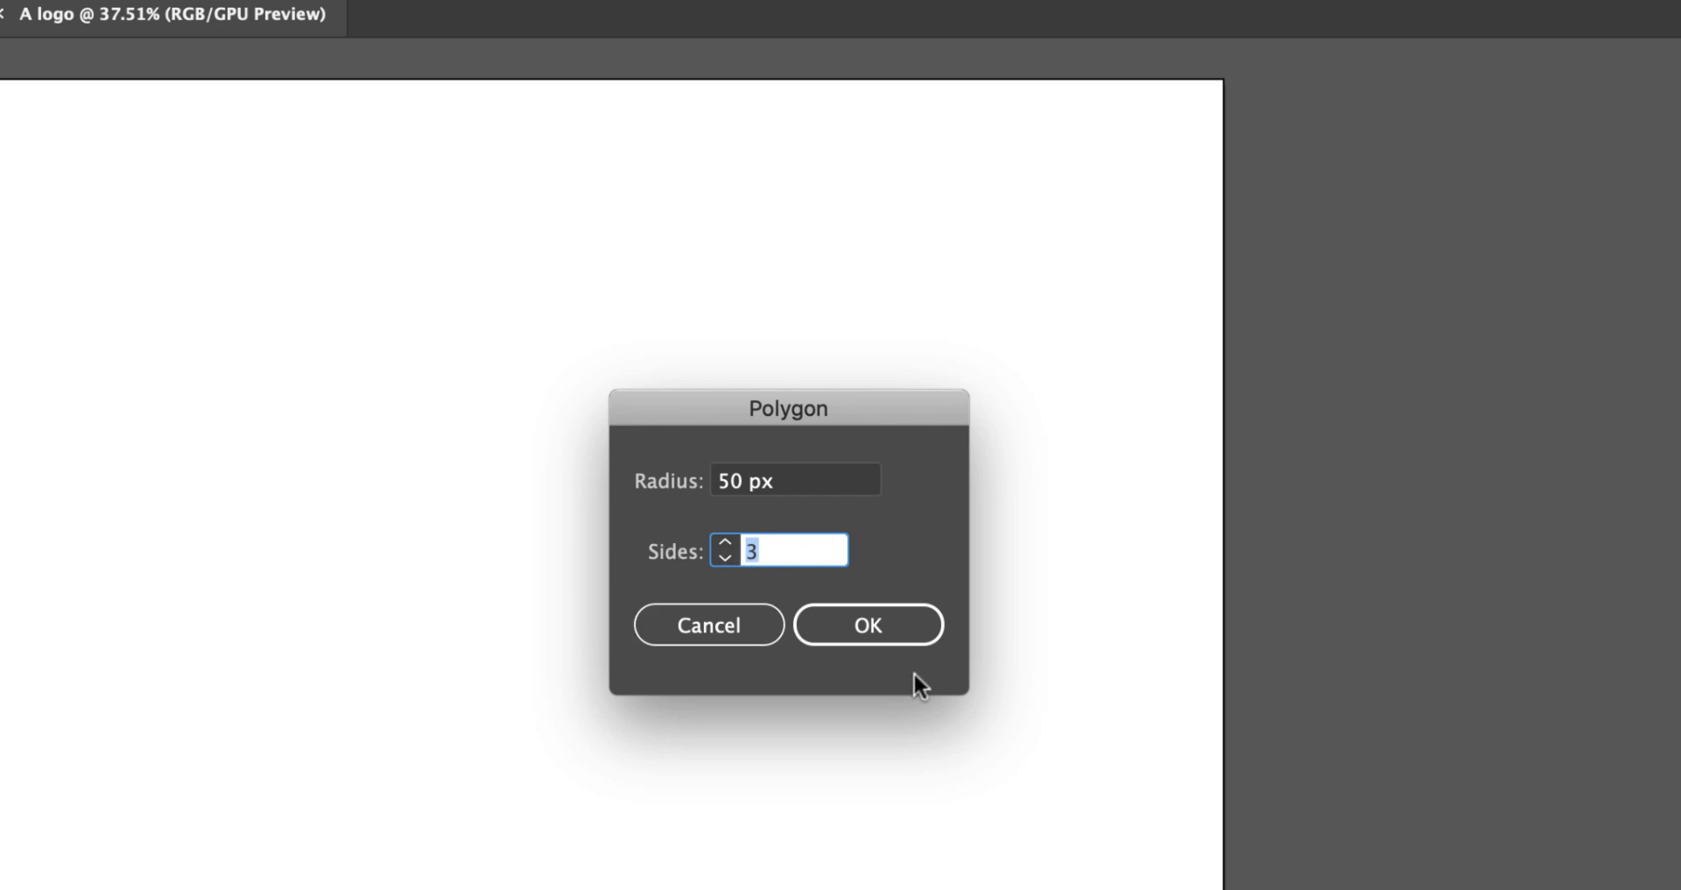
left_click(906, 642)
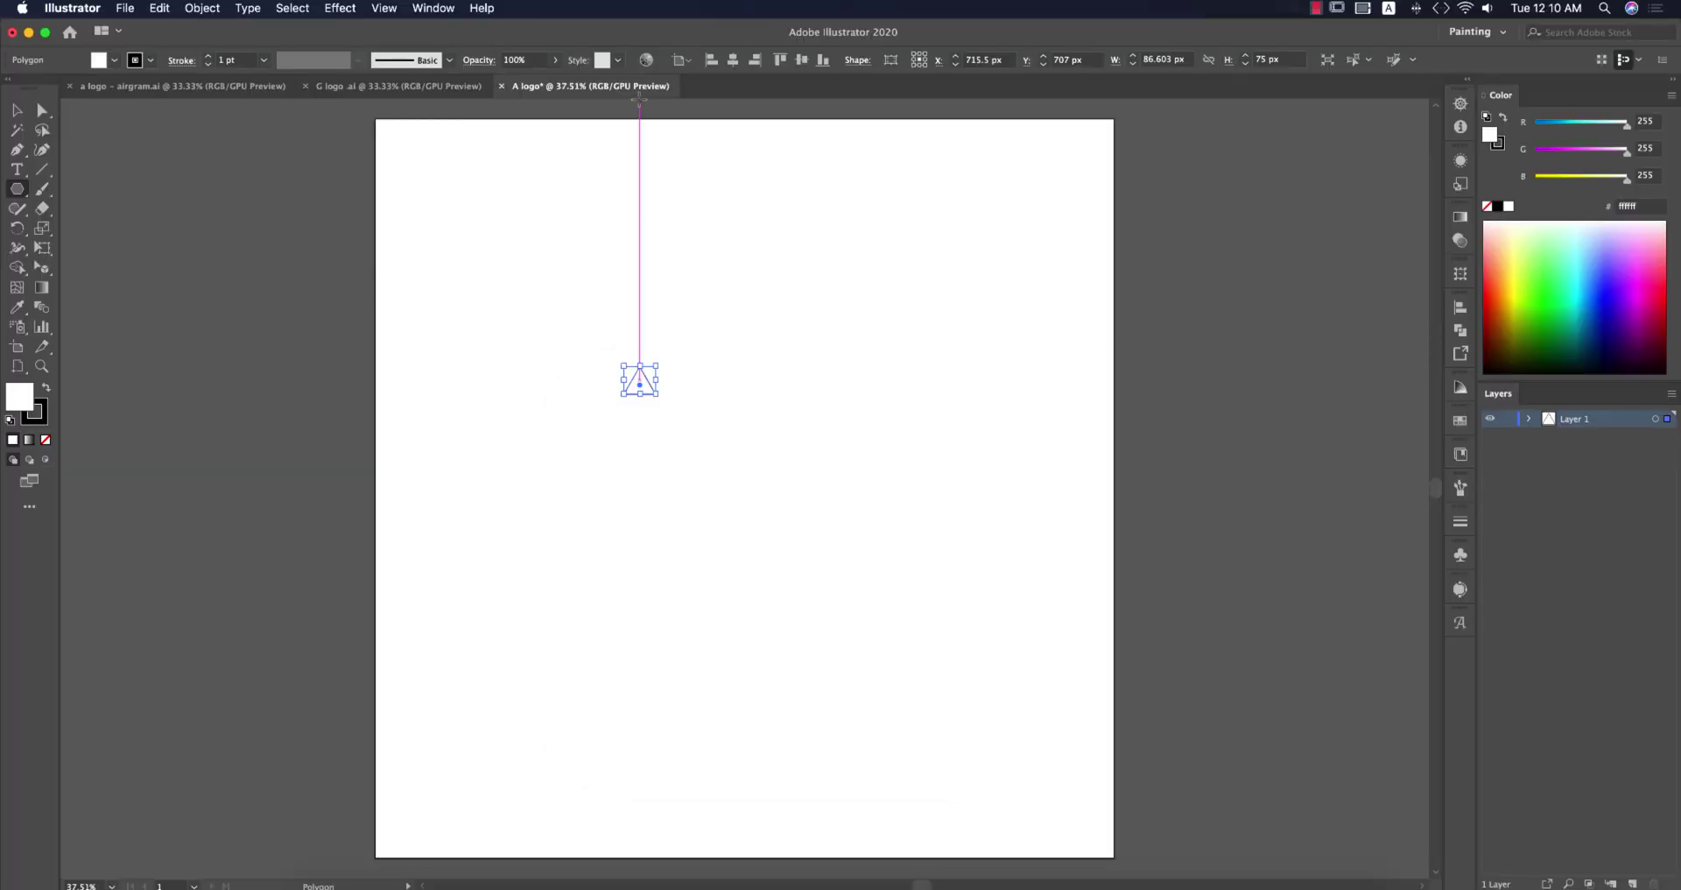
left_click_drag(658, 399, 900, 600)
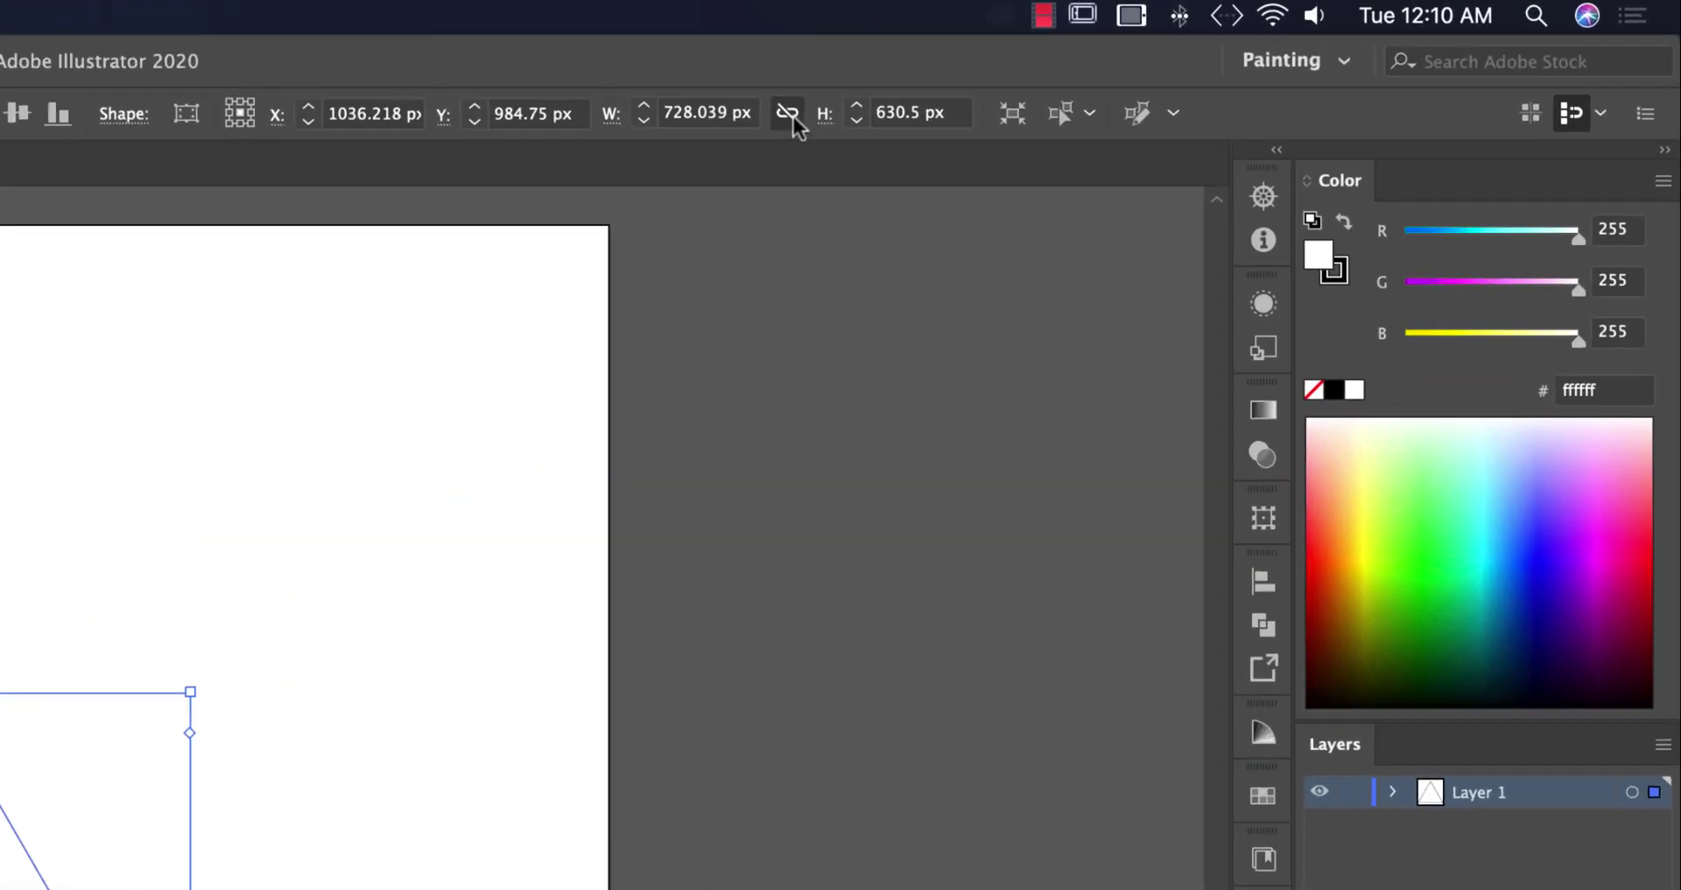
Set the triangle's height to 650 px and its fill to None, then reselect it
left_click(937, 112)
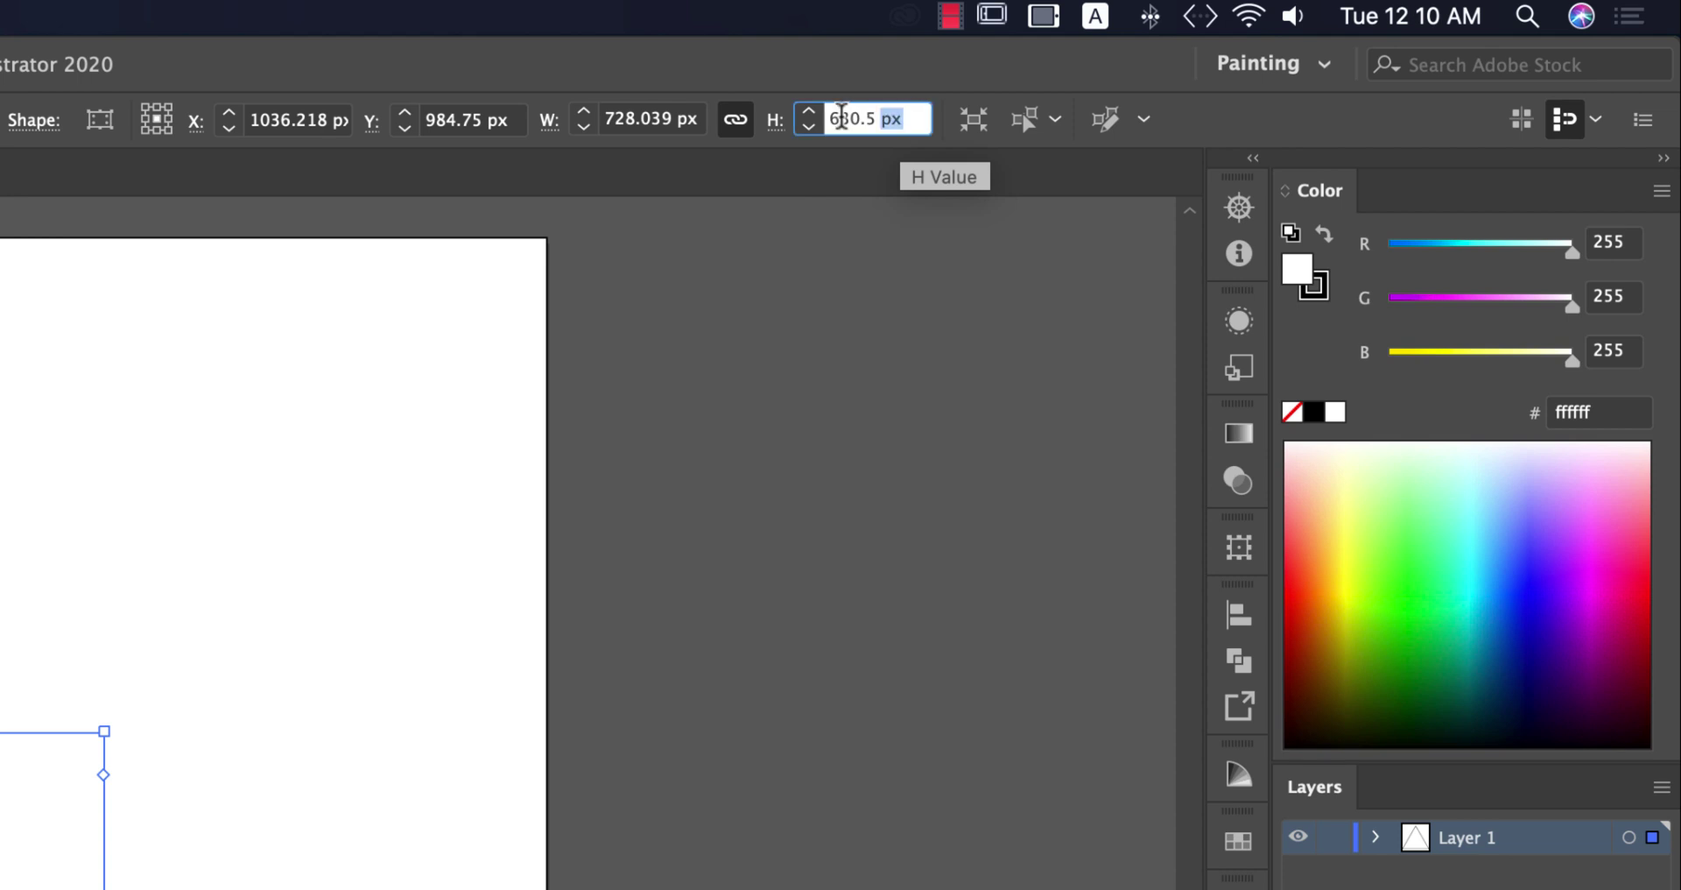
type("65")
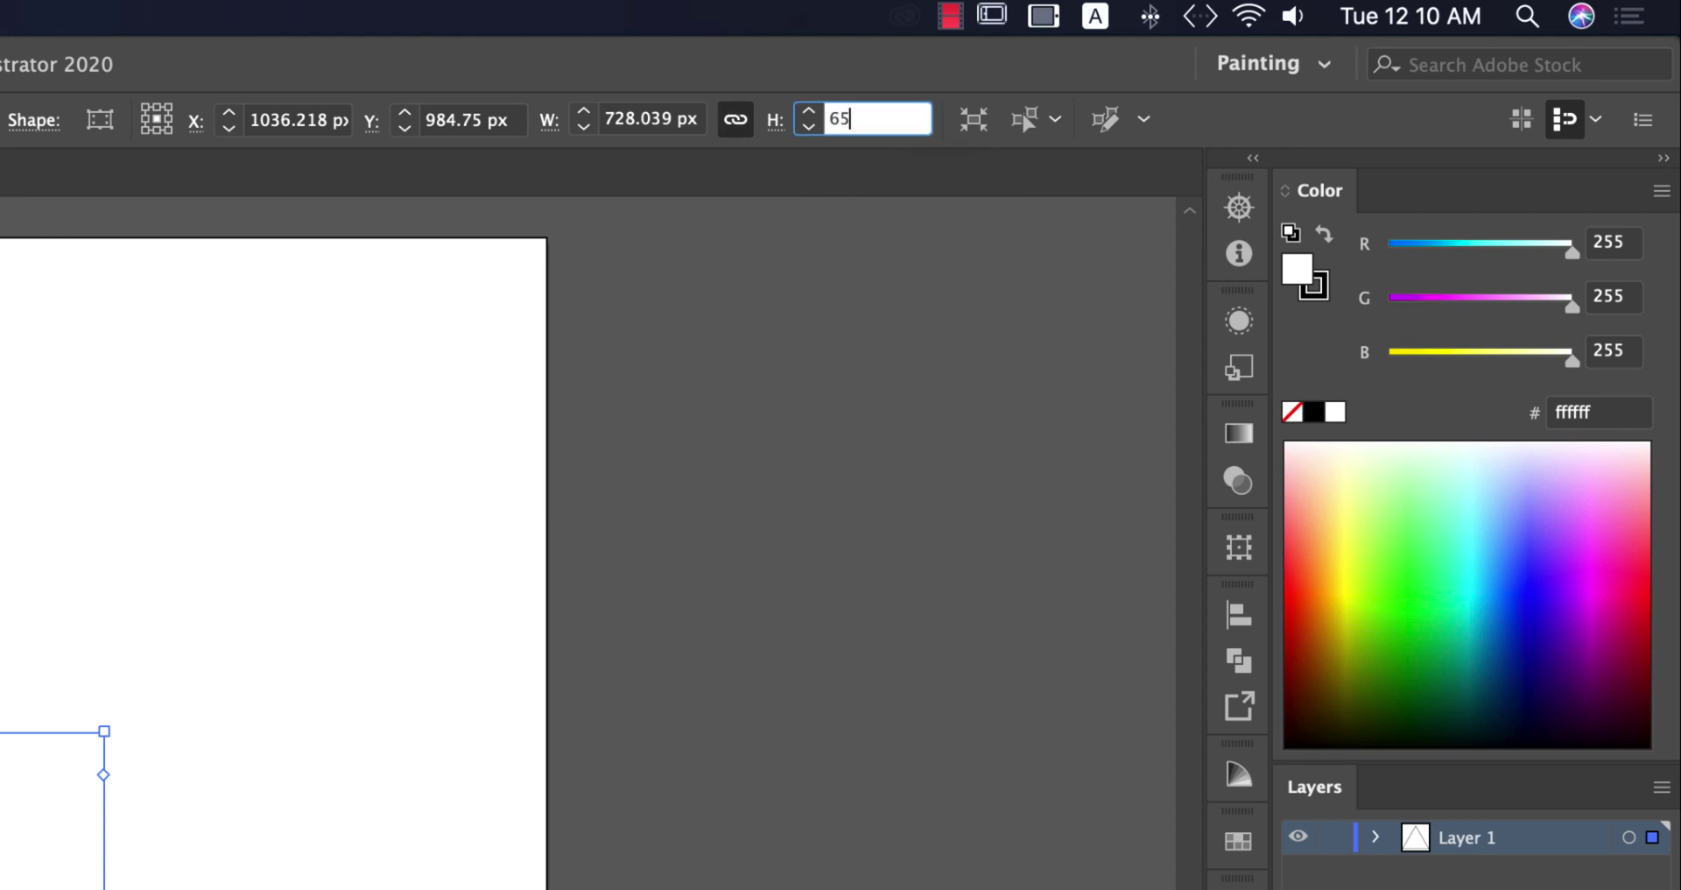
type("0")
key("Return")
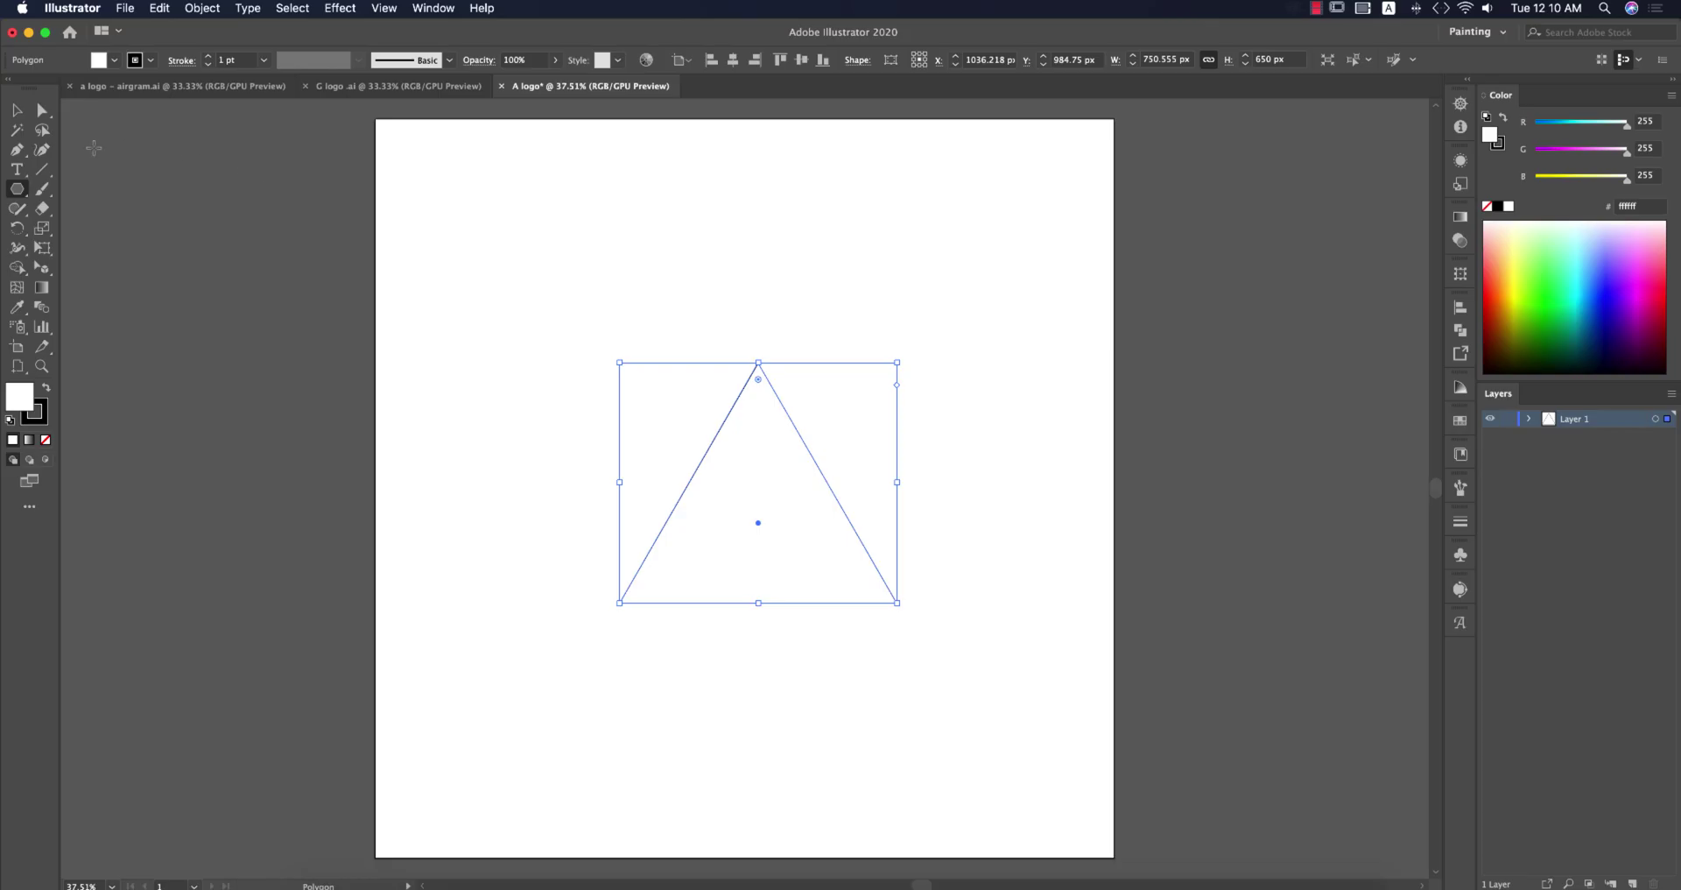
left_click(17, 111)
left_click(113, 59)
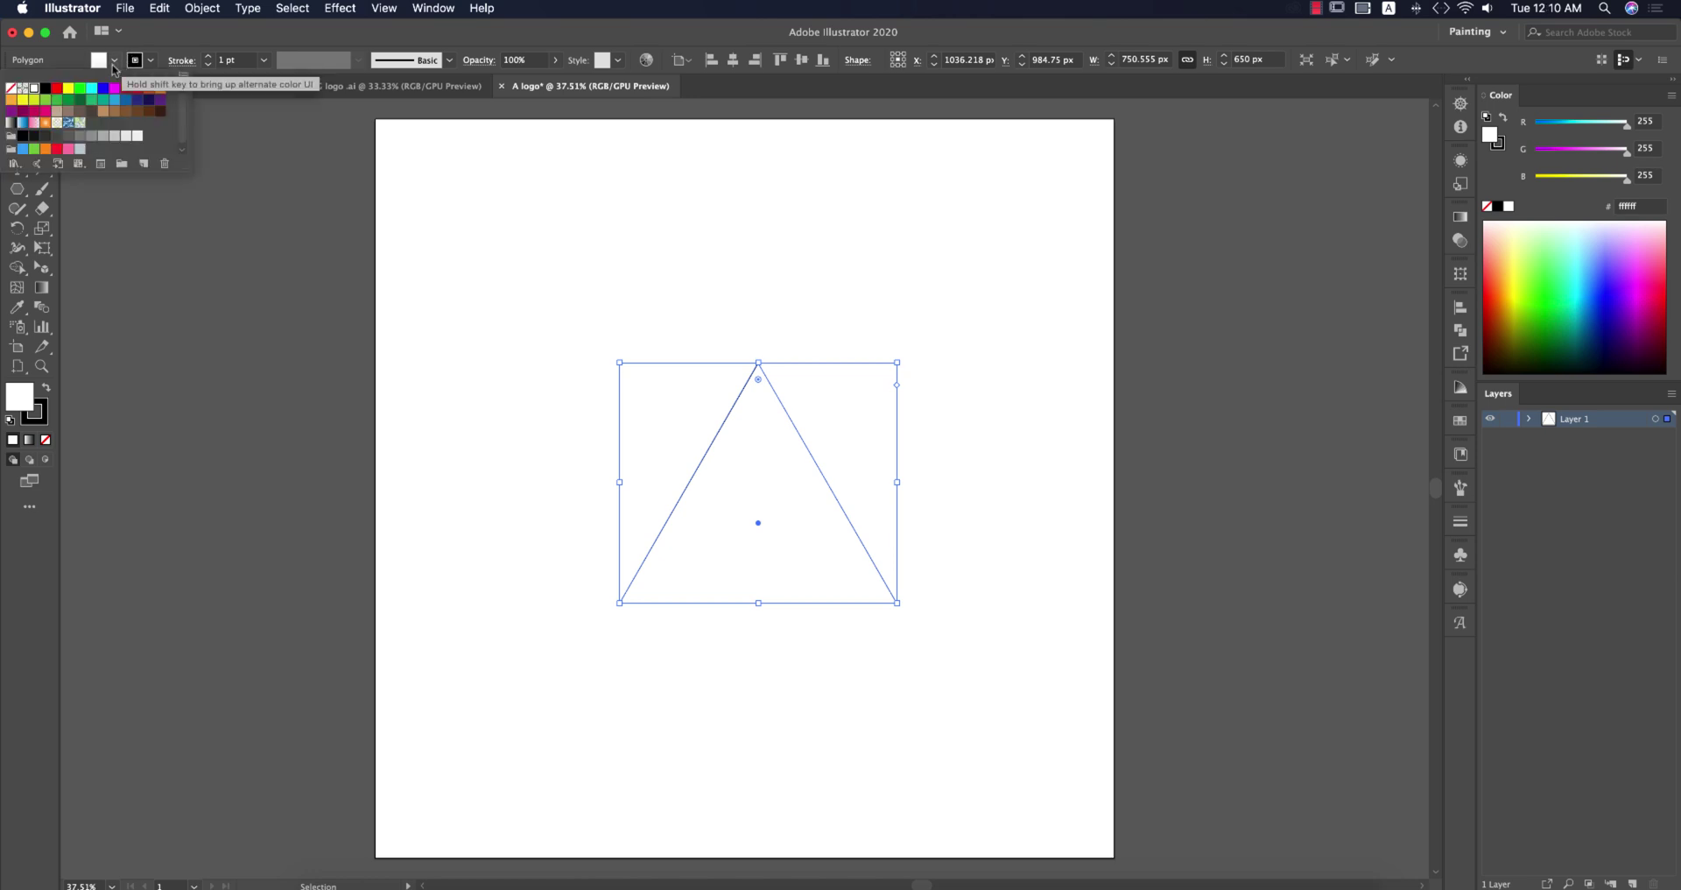
left_click(11, 91)
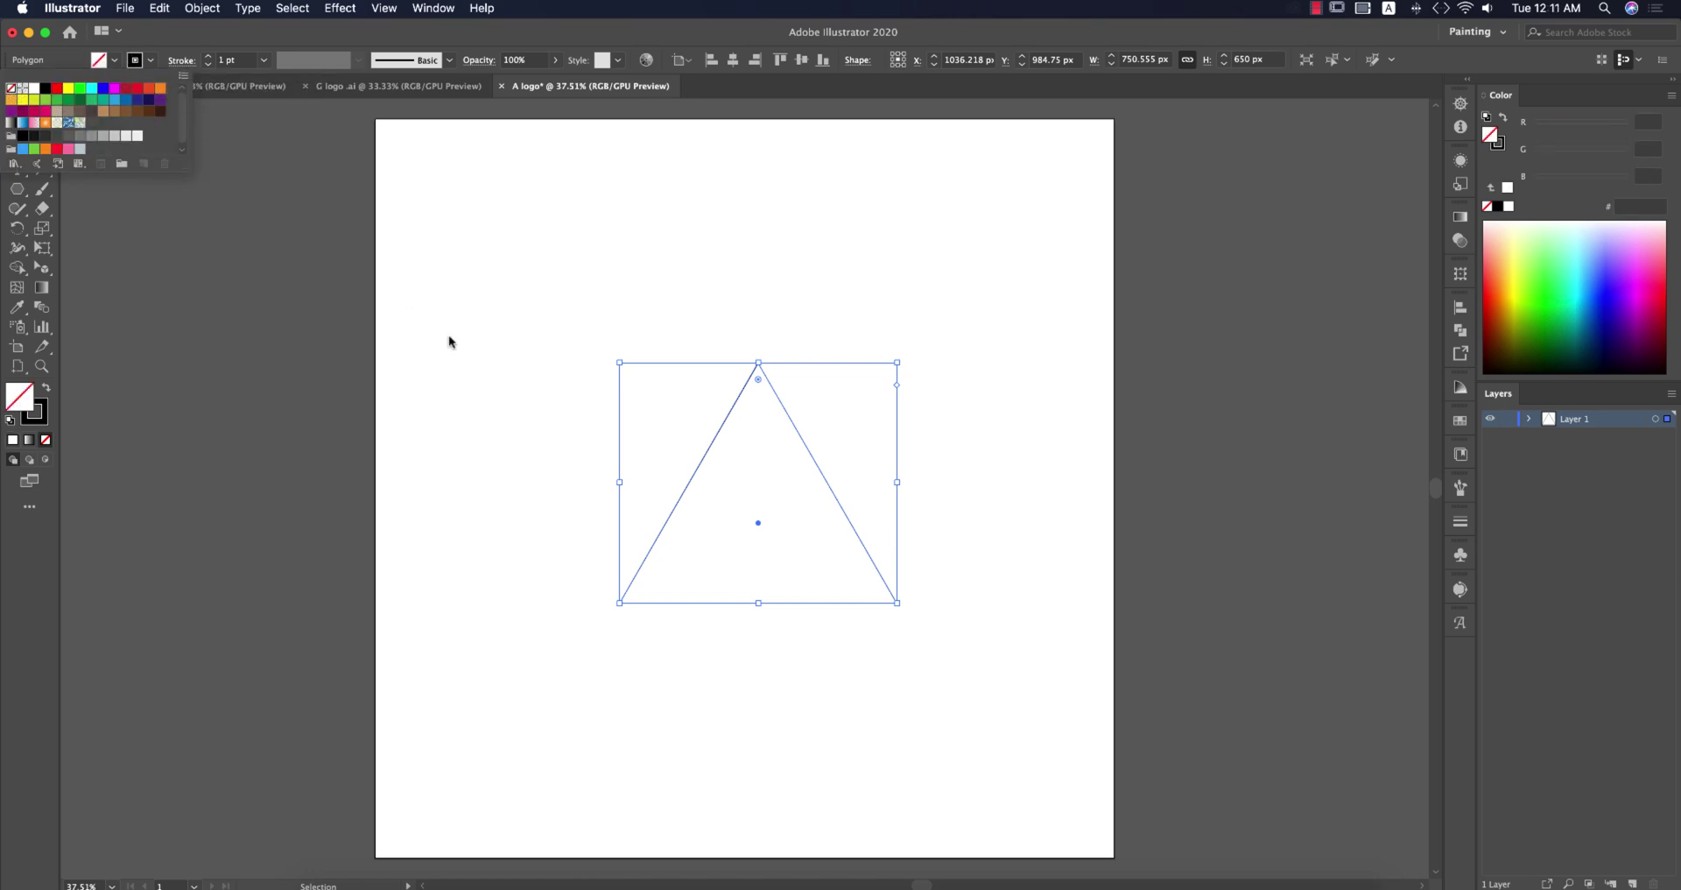
left_click(872, 507)
left_click(1017, 536)
left_click_drag(555, 316, 1039, 706)
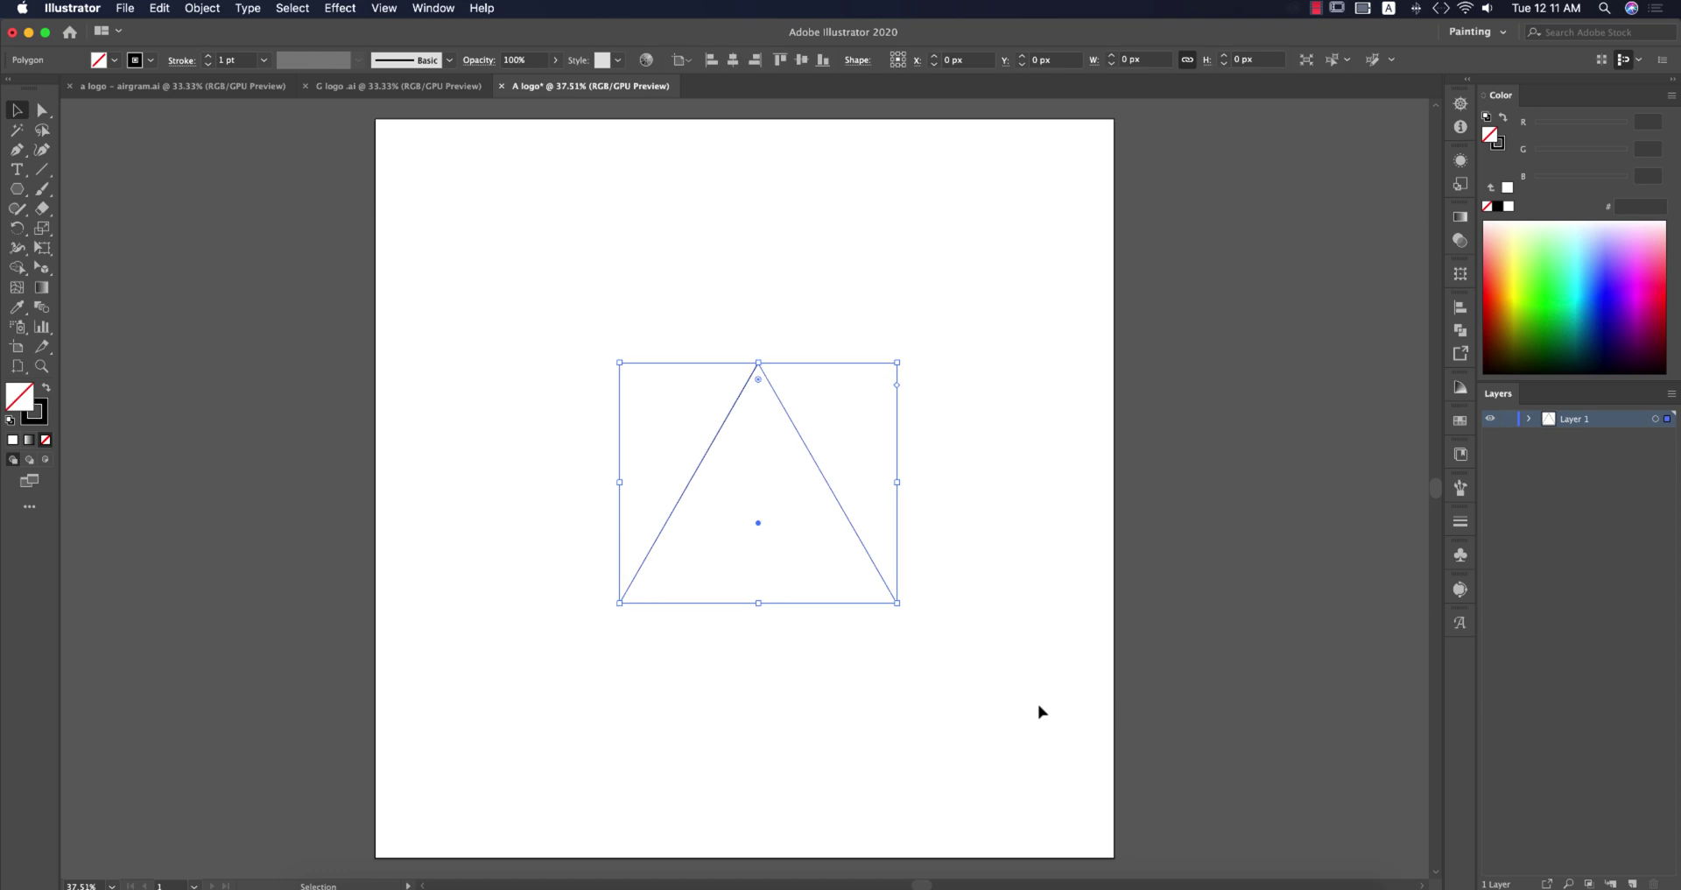
Select the triangle with the Direct Selection tool and check the View menu for live-corner widgets
left_click(905, 703)
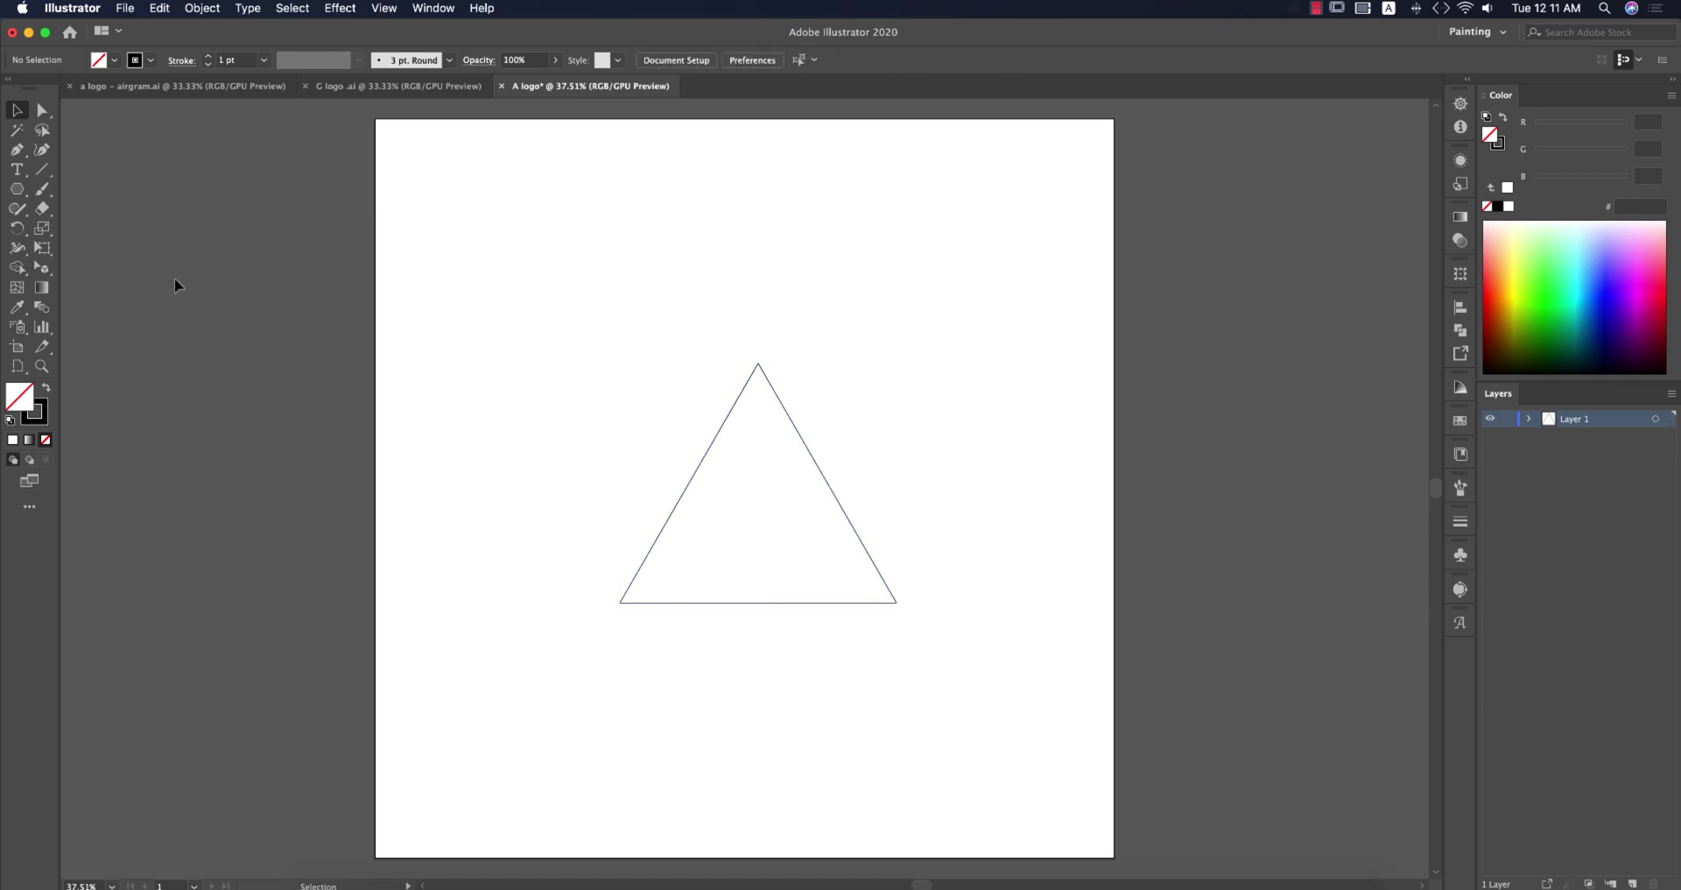
left_click_drag(426, 236, 1020, 711)
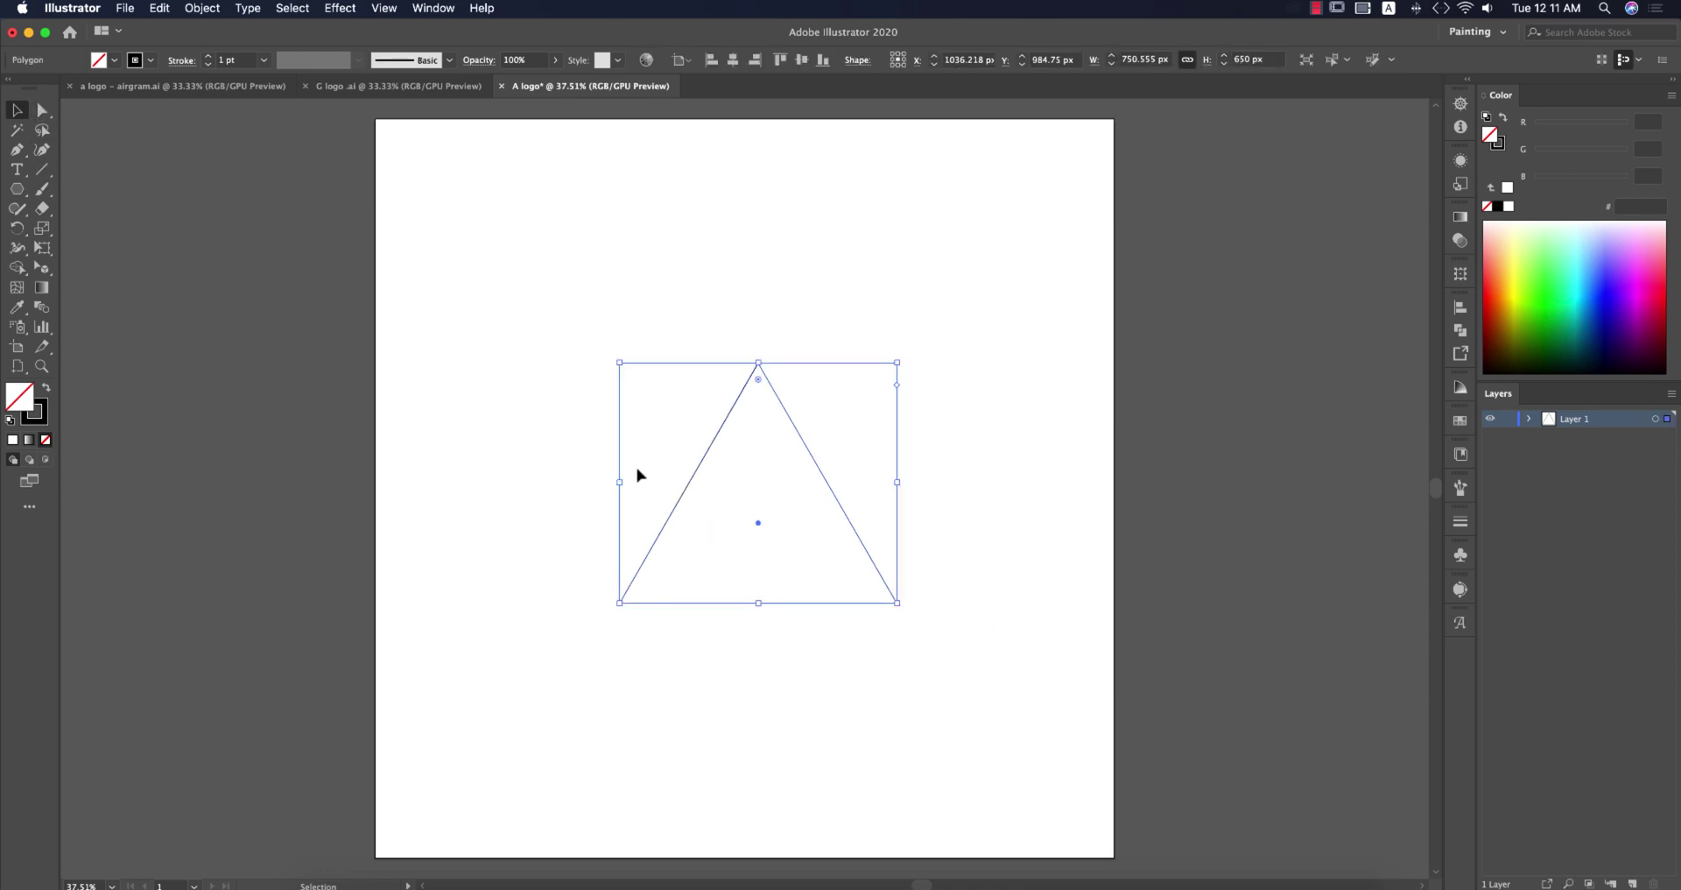
key("a")
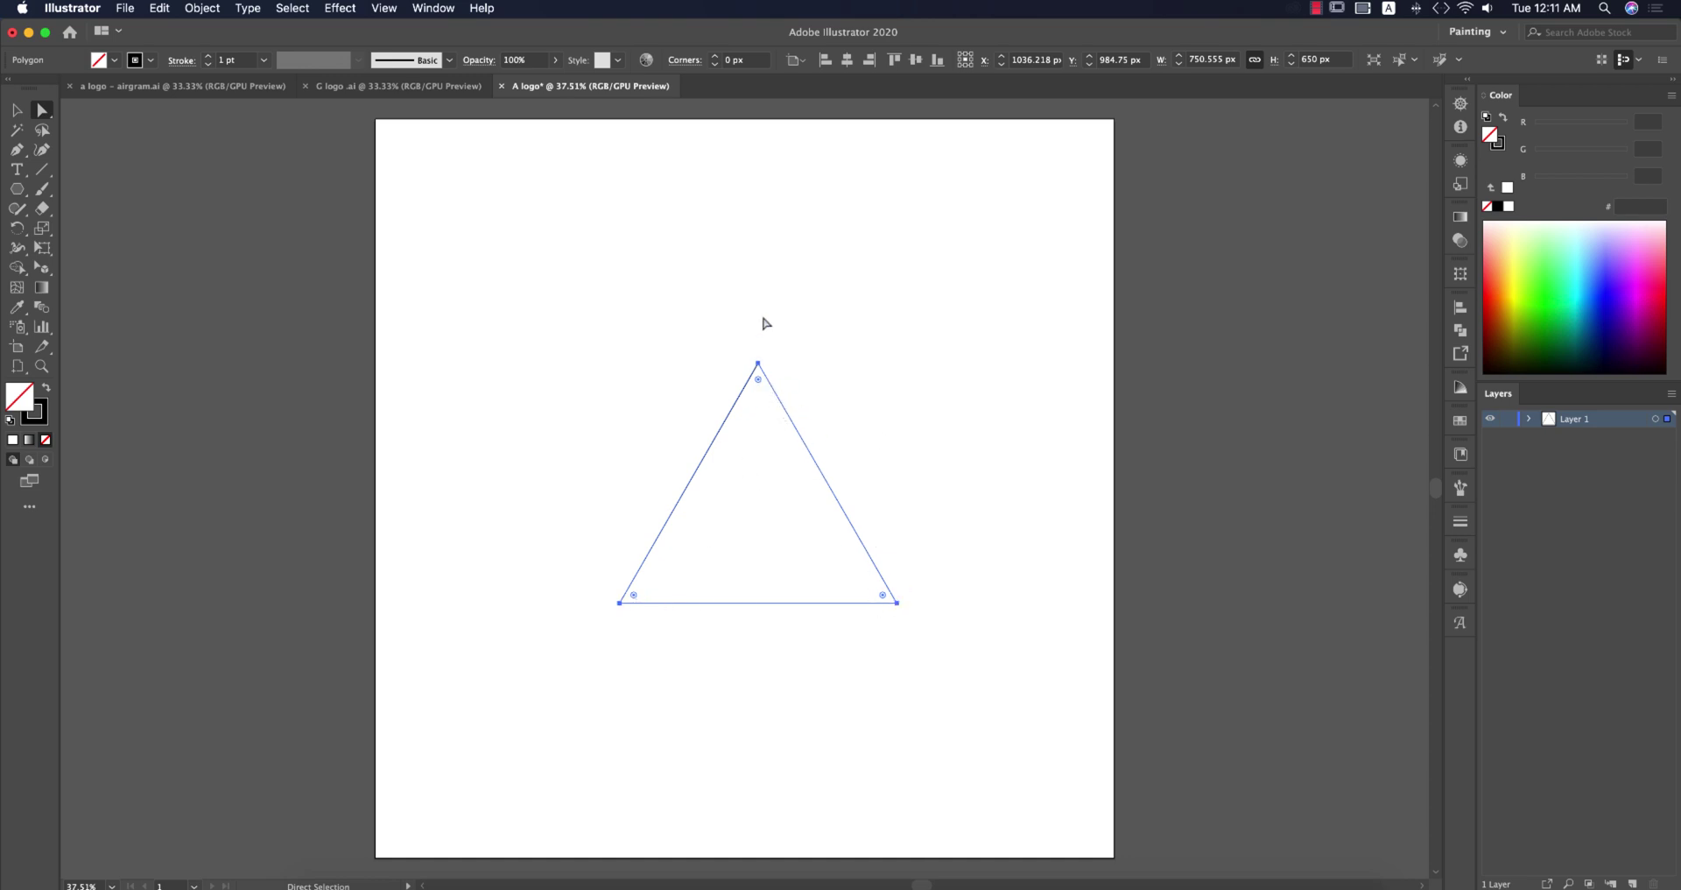
left_click(384, 8)
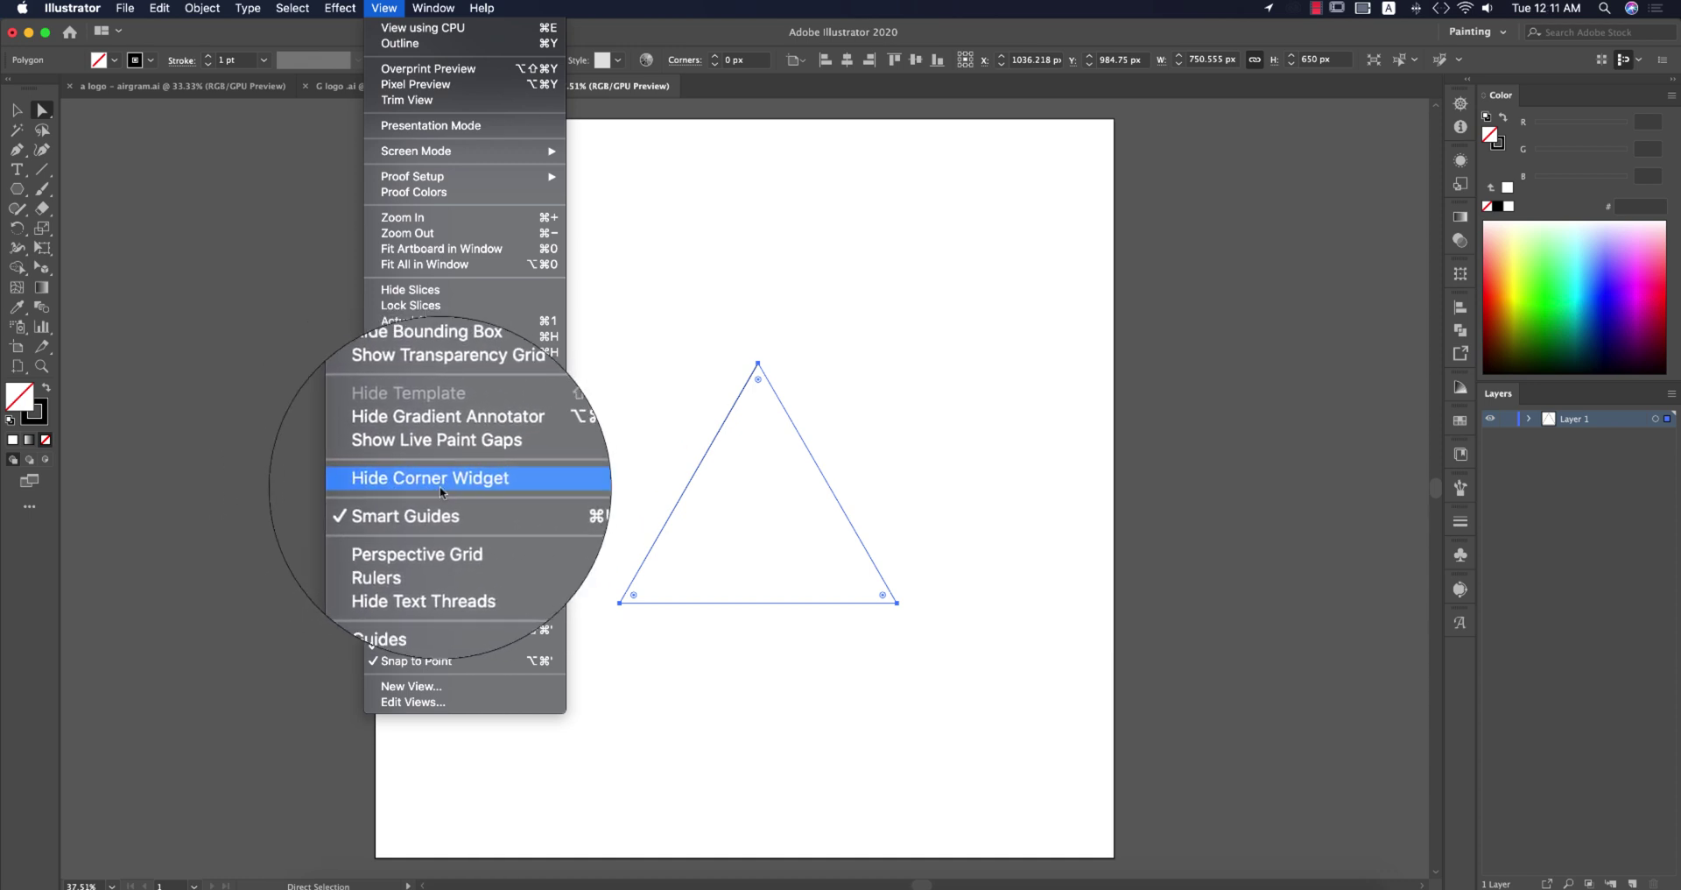
mouse_move(343, 9)
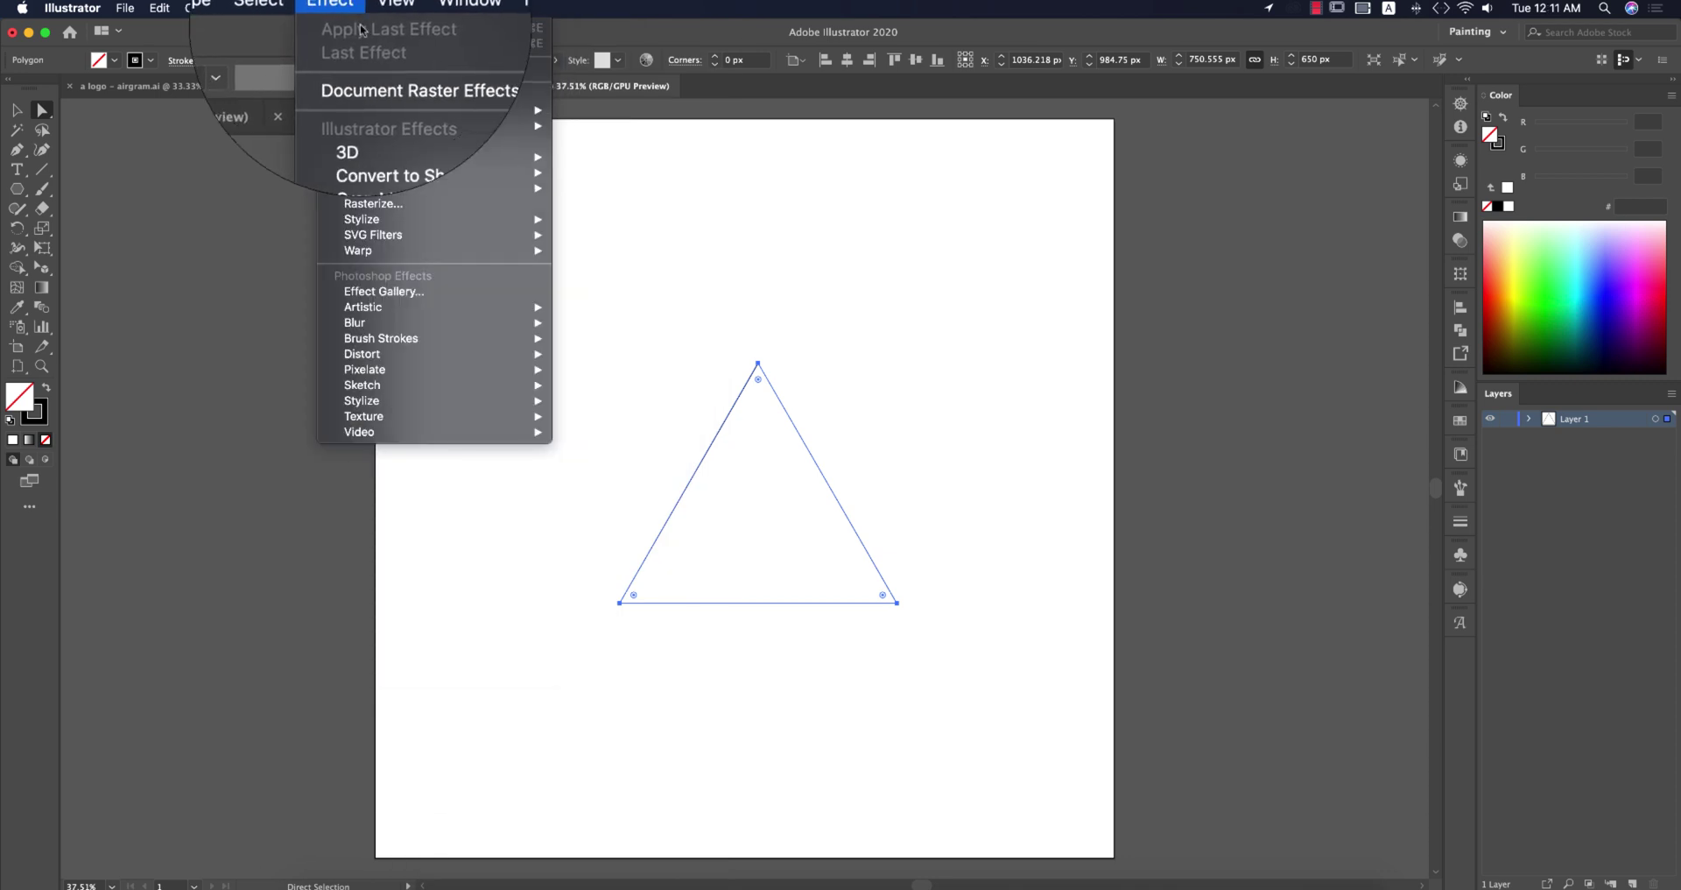
mouse_move(378, 220)
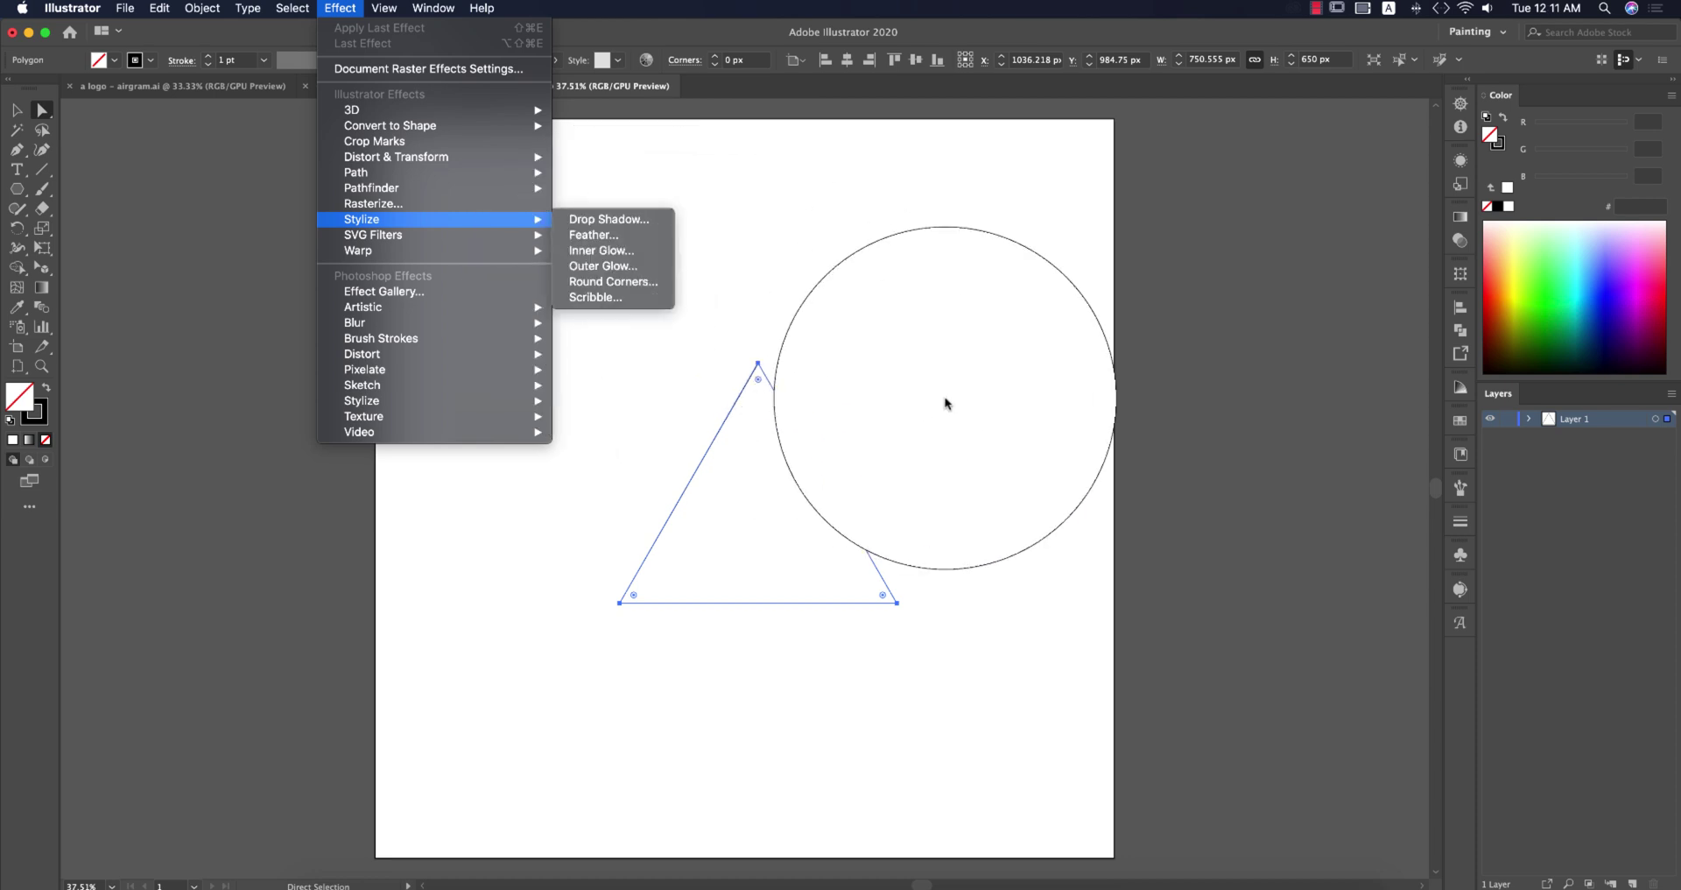
left_click(894, 404)
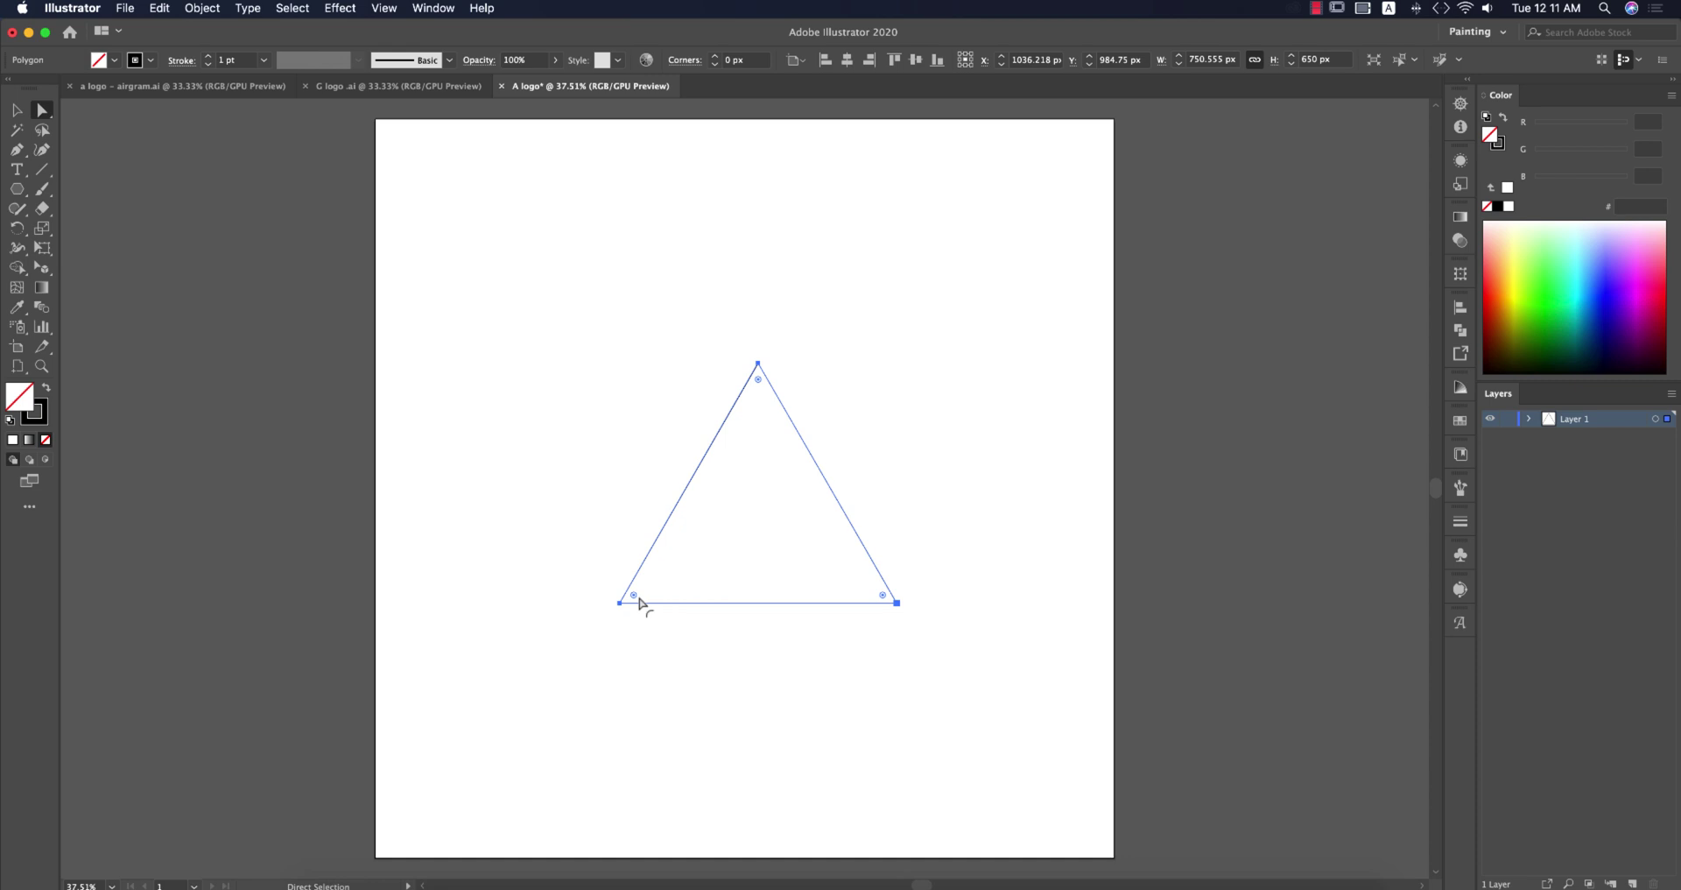
Drag a corner widget inward to round all three corners to about 93 px, then zoom in
left_click_drag(634, 598, 685, 578)
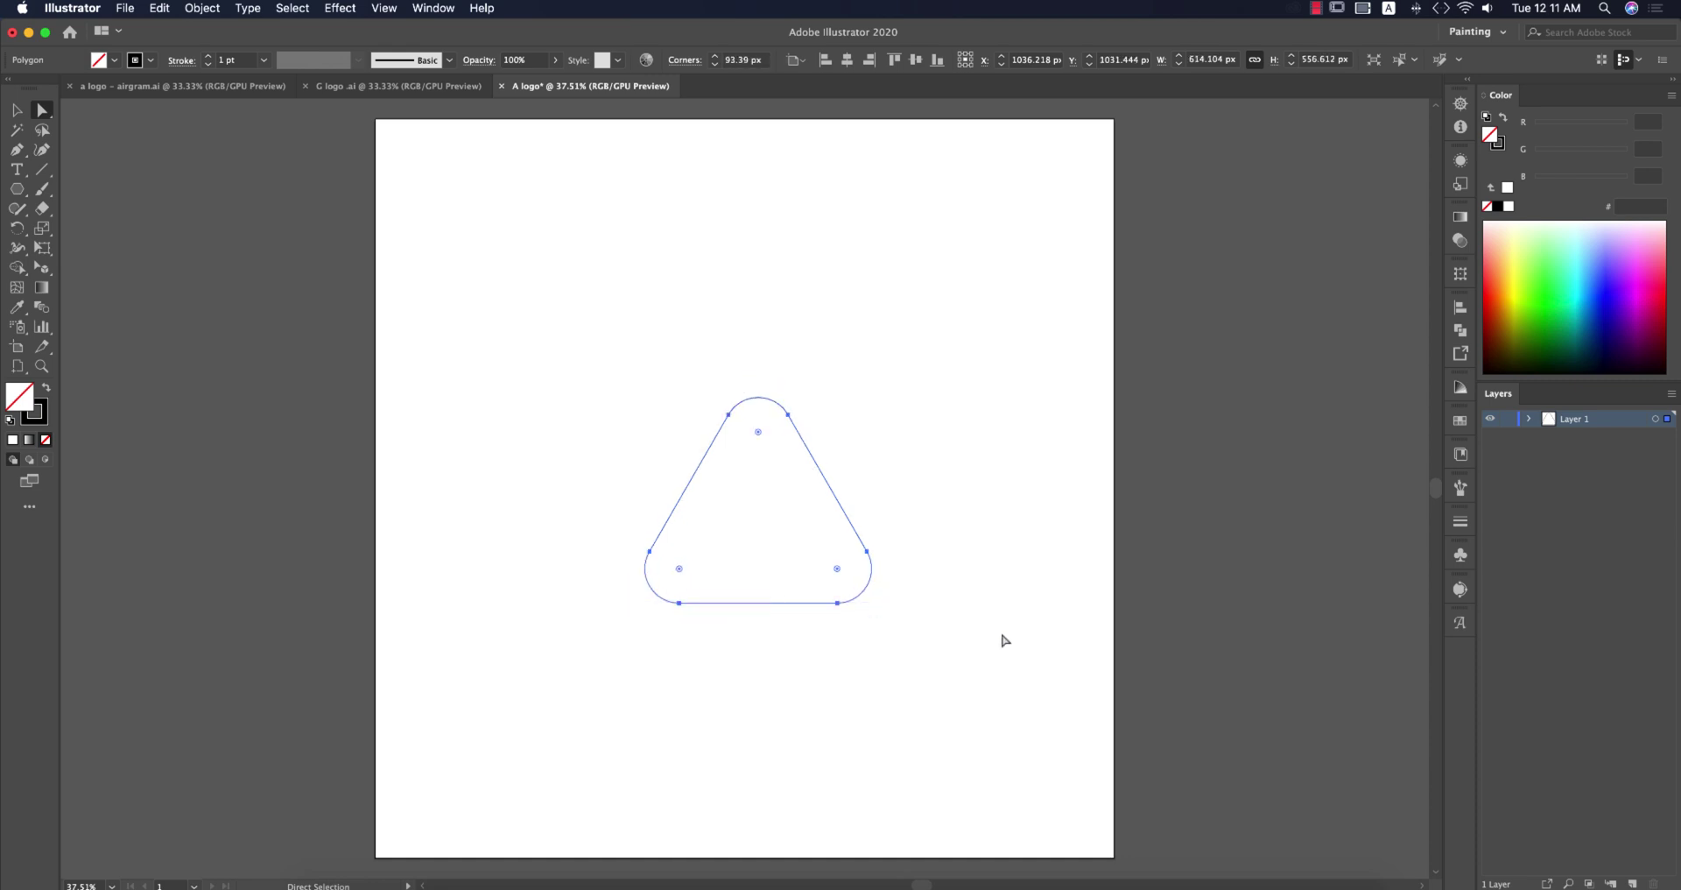
left_click(915, 507)
key("v")
key("super+equal")
key("super+equal")
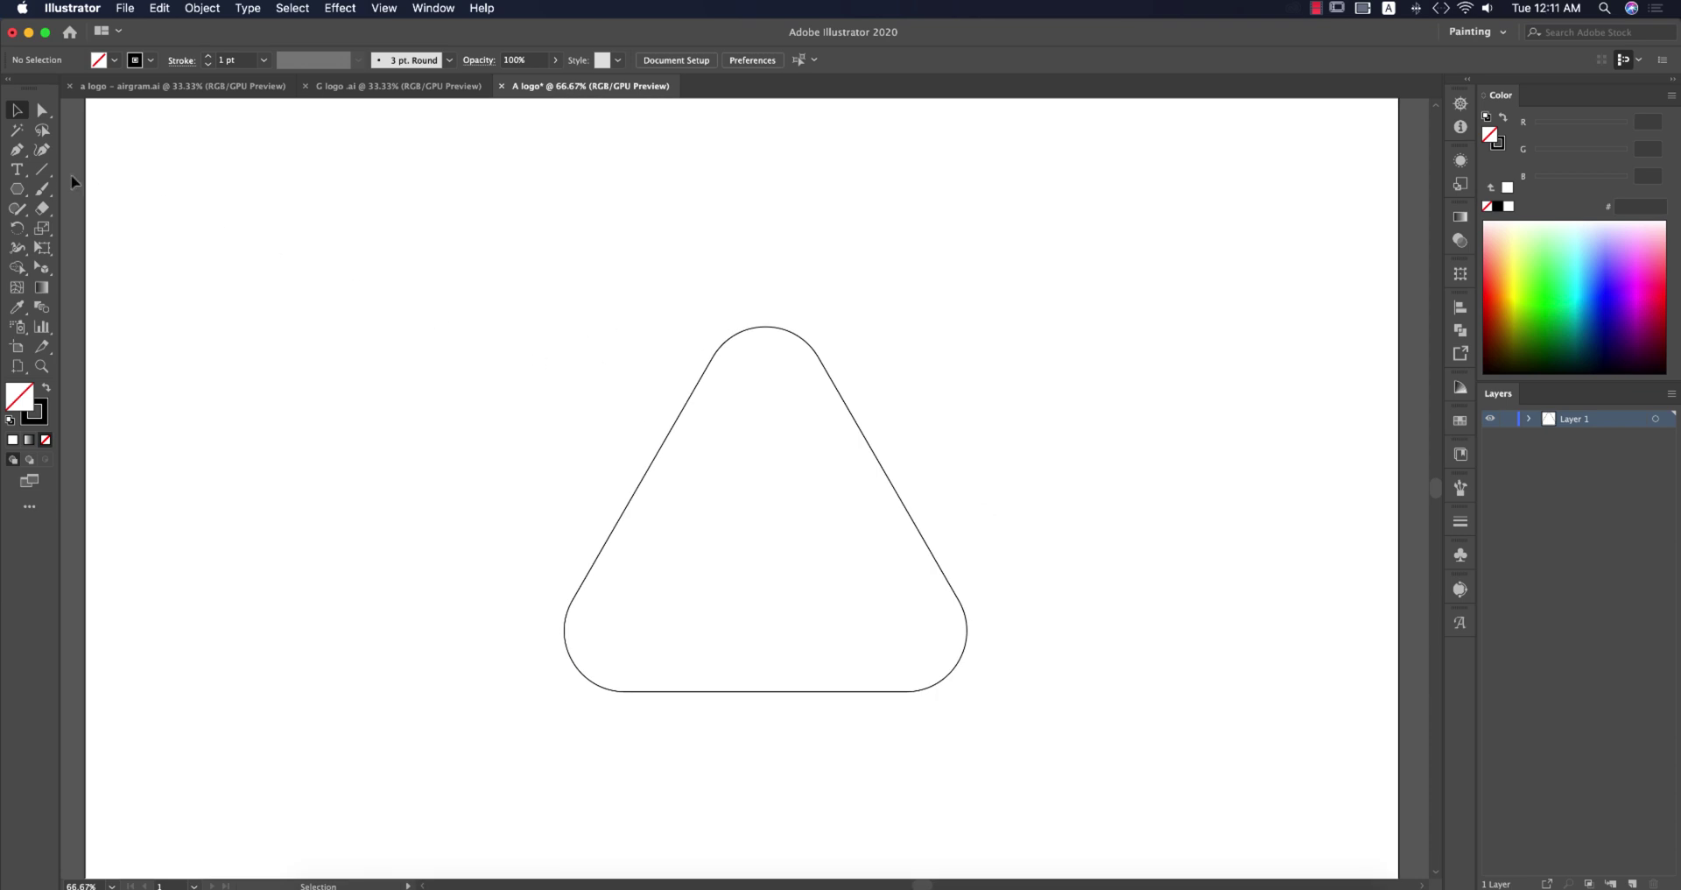
Draw a circle in the bottom-left corner and, in Outline view, resize it to 186 px
left_click_drag(17, 189, 101, 229)
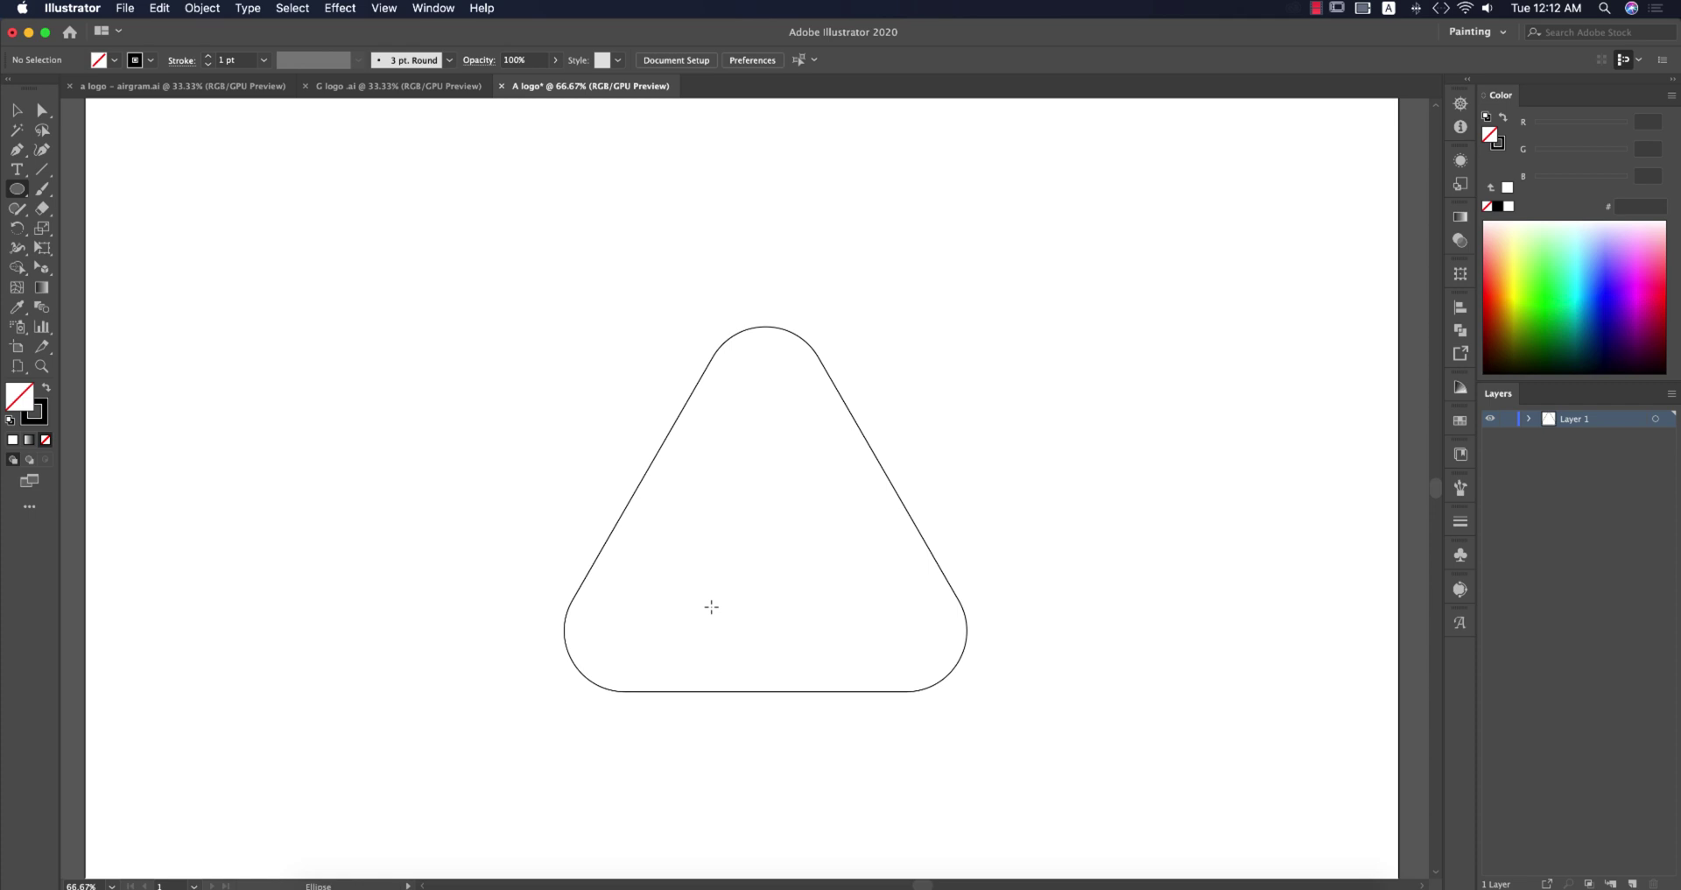
left_click_drag(619, 624, 678, 679)
scroll(591, 660, "up", 5)
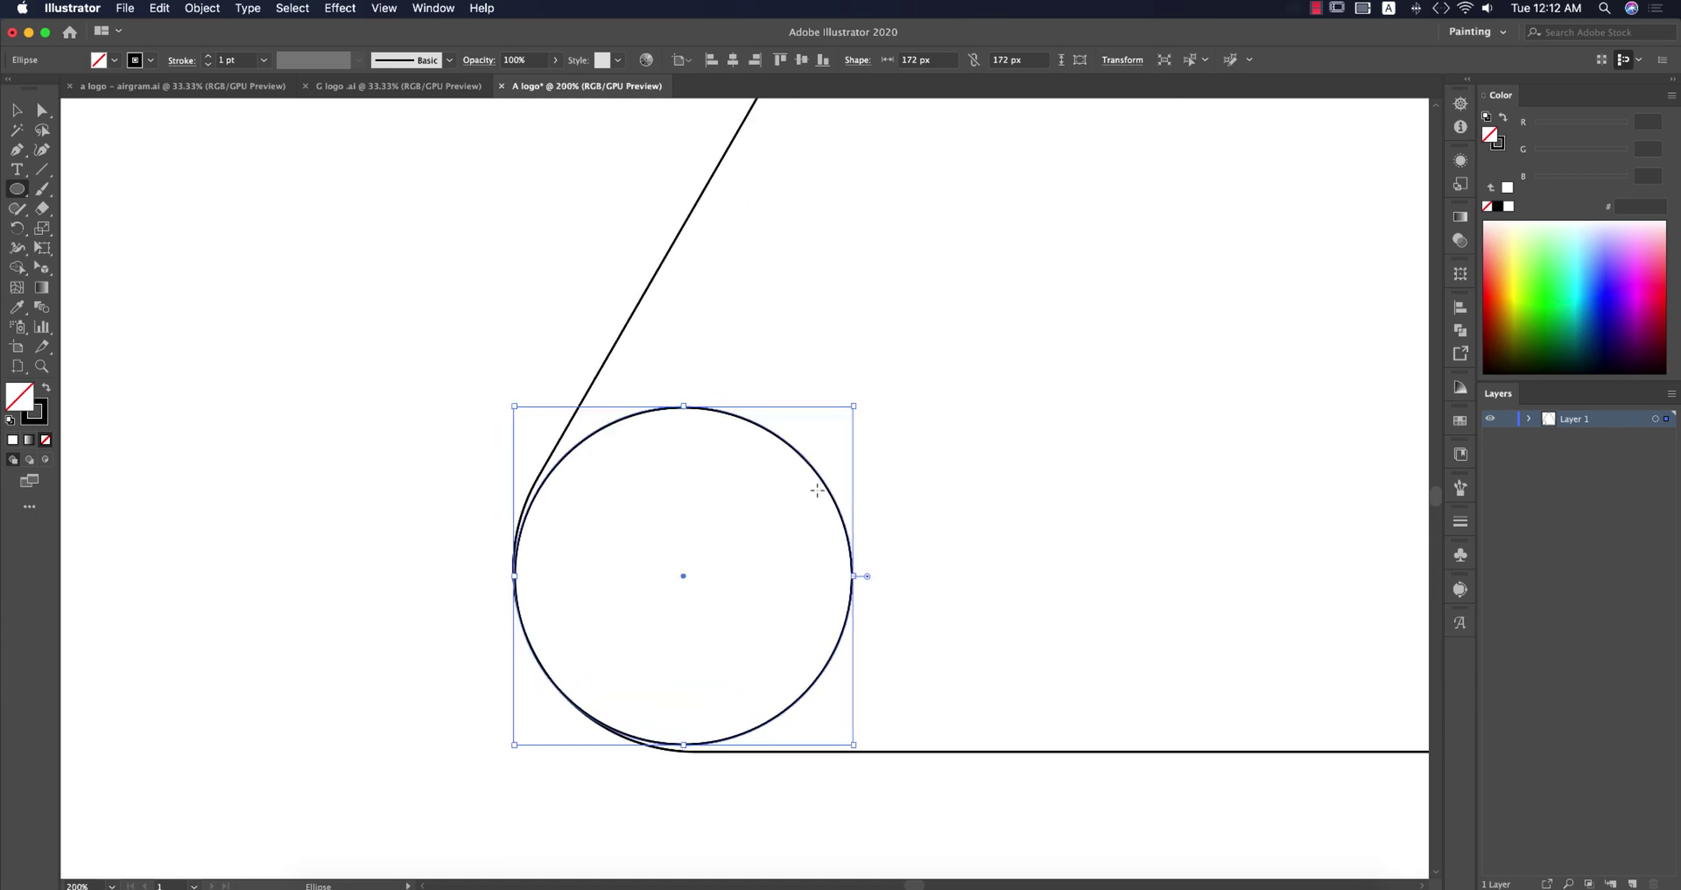
key("super+y")
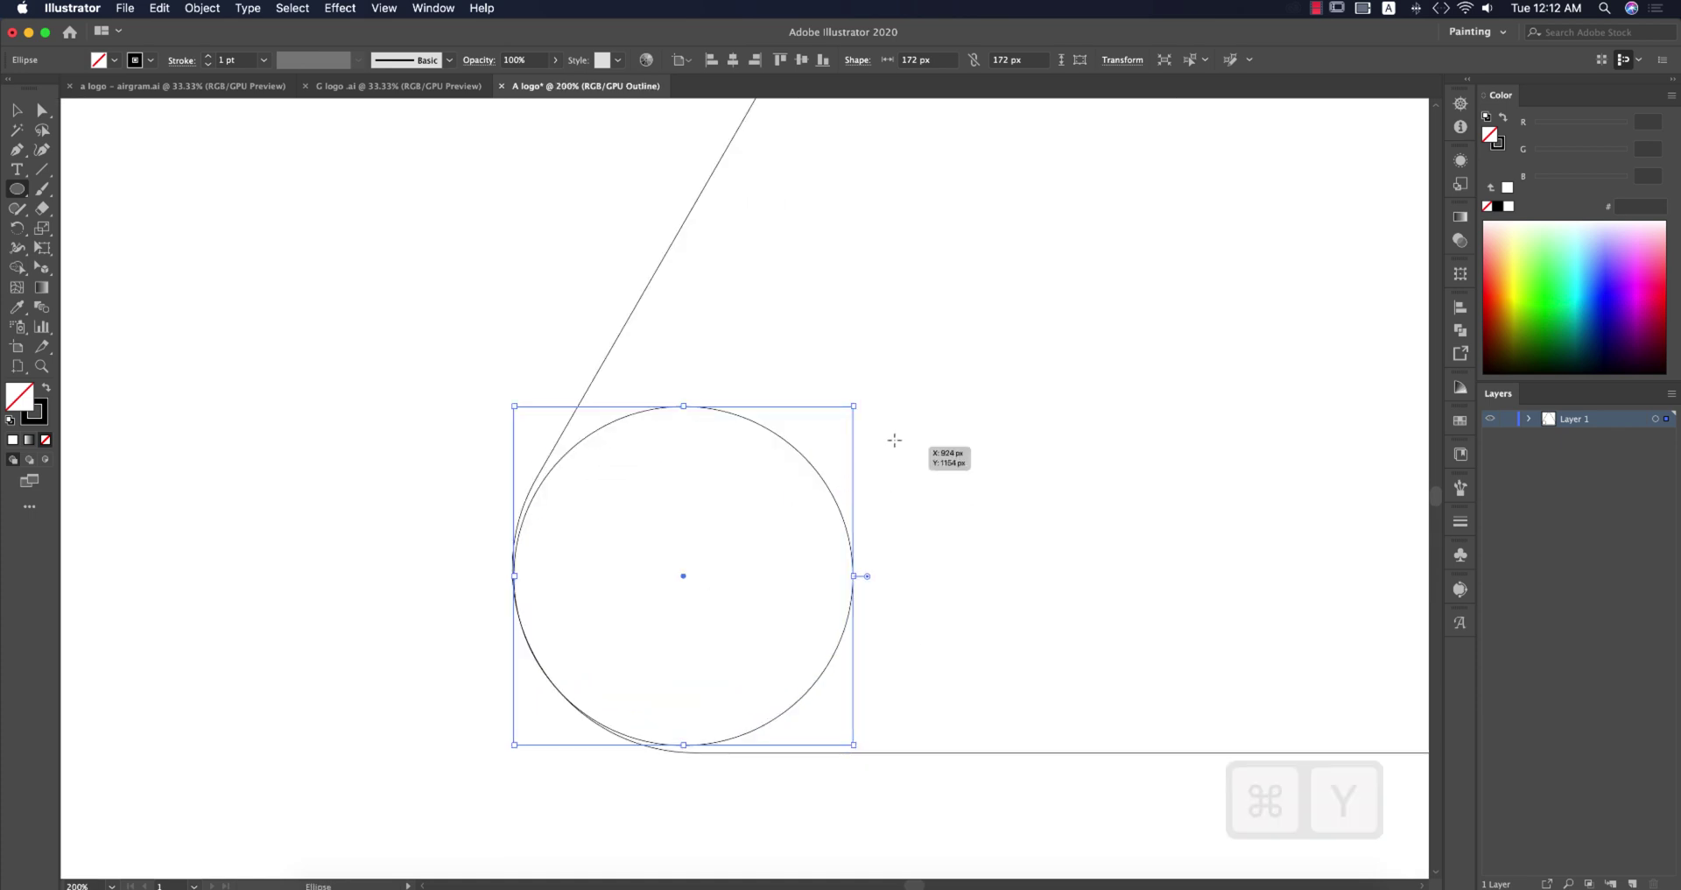
left_click_drag(855, 405, 898, 388)
left_click_drag(881, 752, 881, 751)
scroll(473, 390, "left", 10)
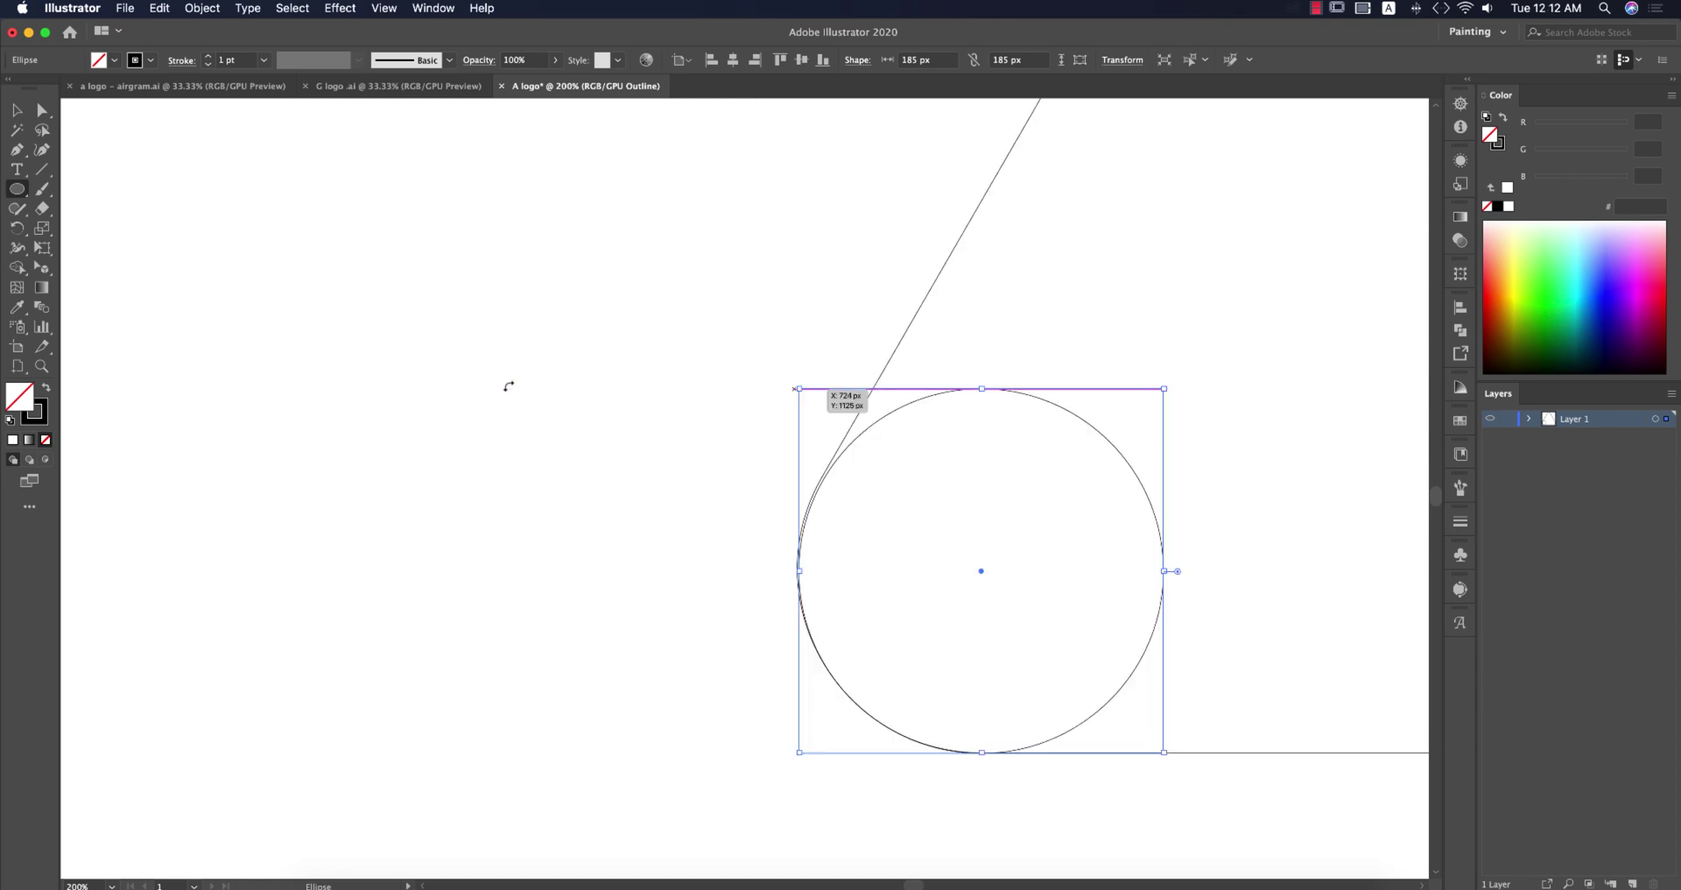
left_click_drag(1269, 480, 881, 432)
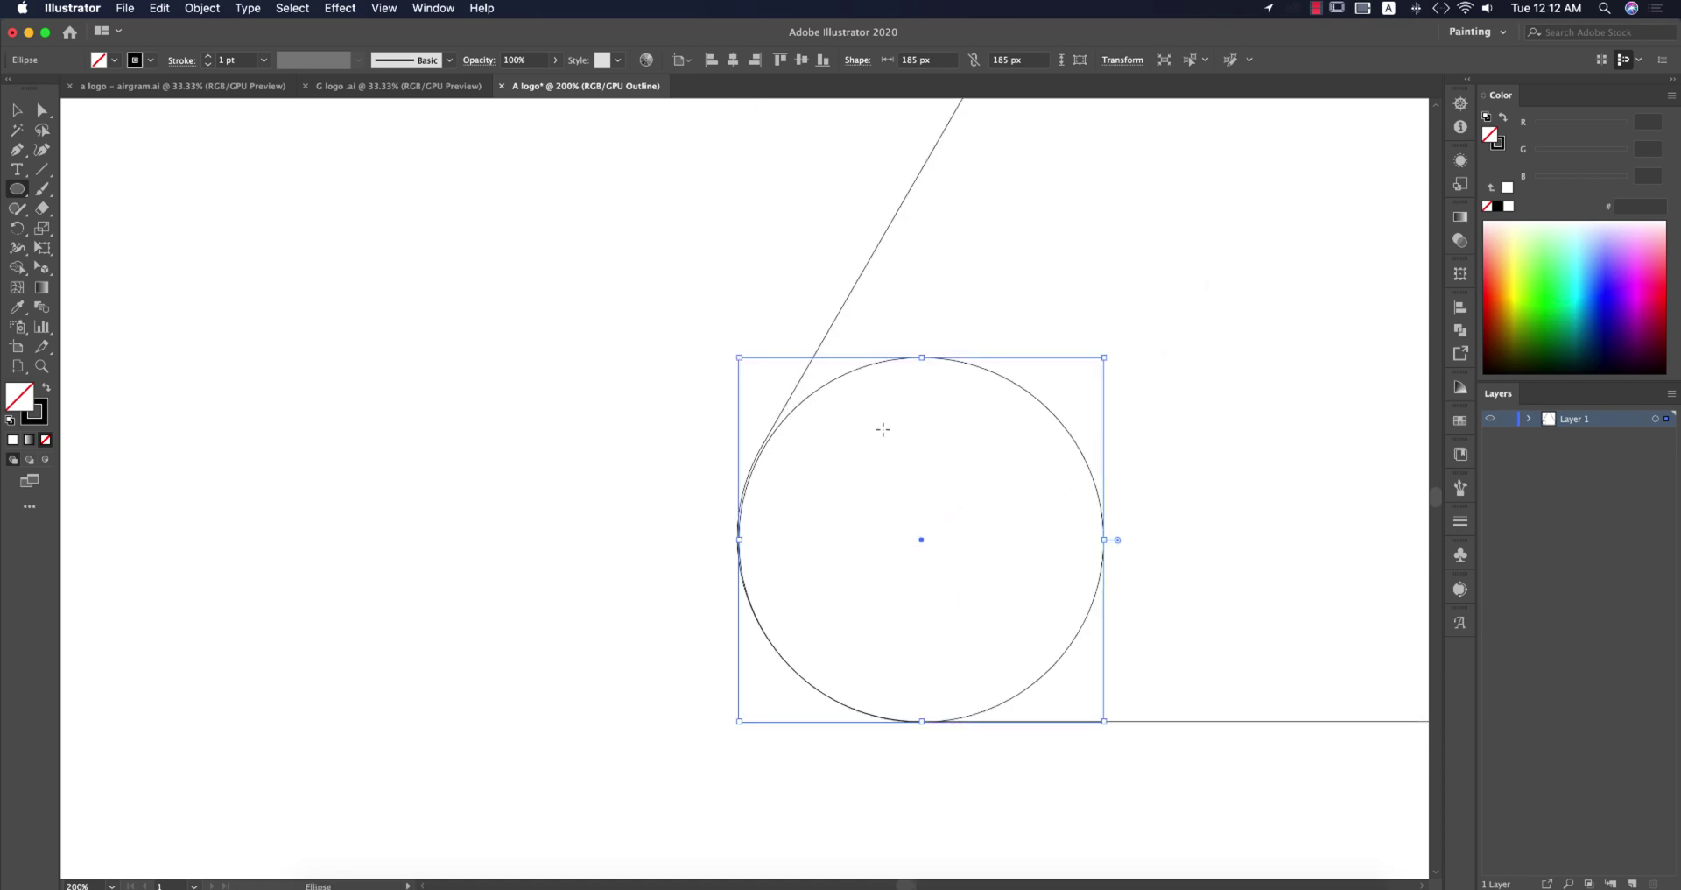
scroll(774, 373, "up", 6)
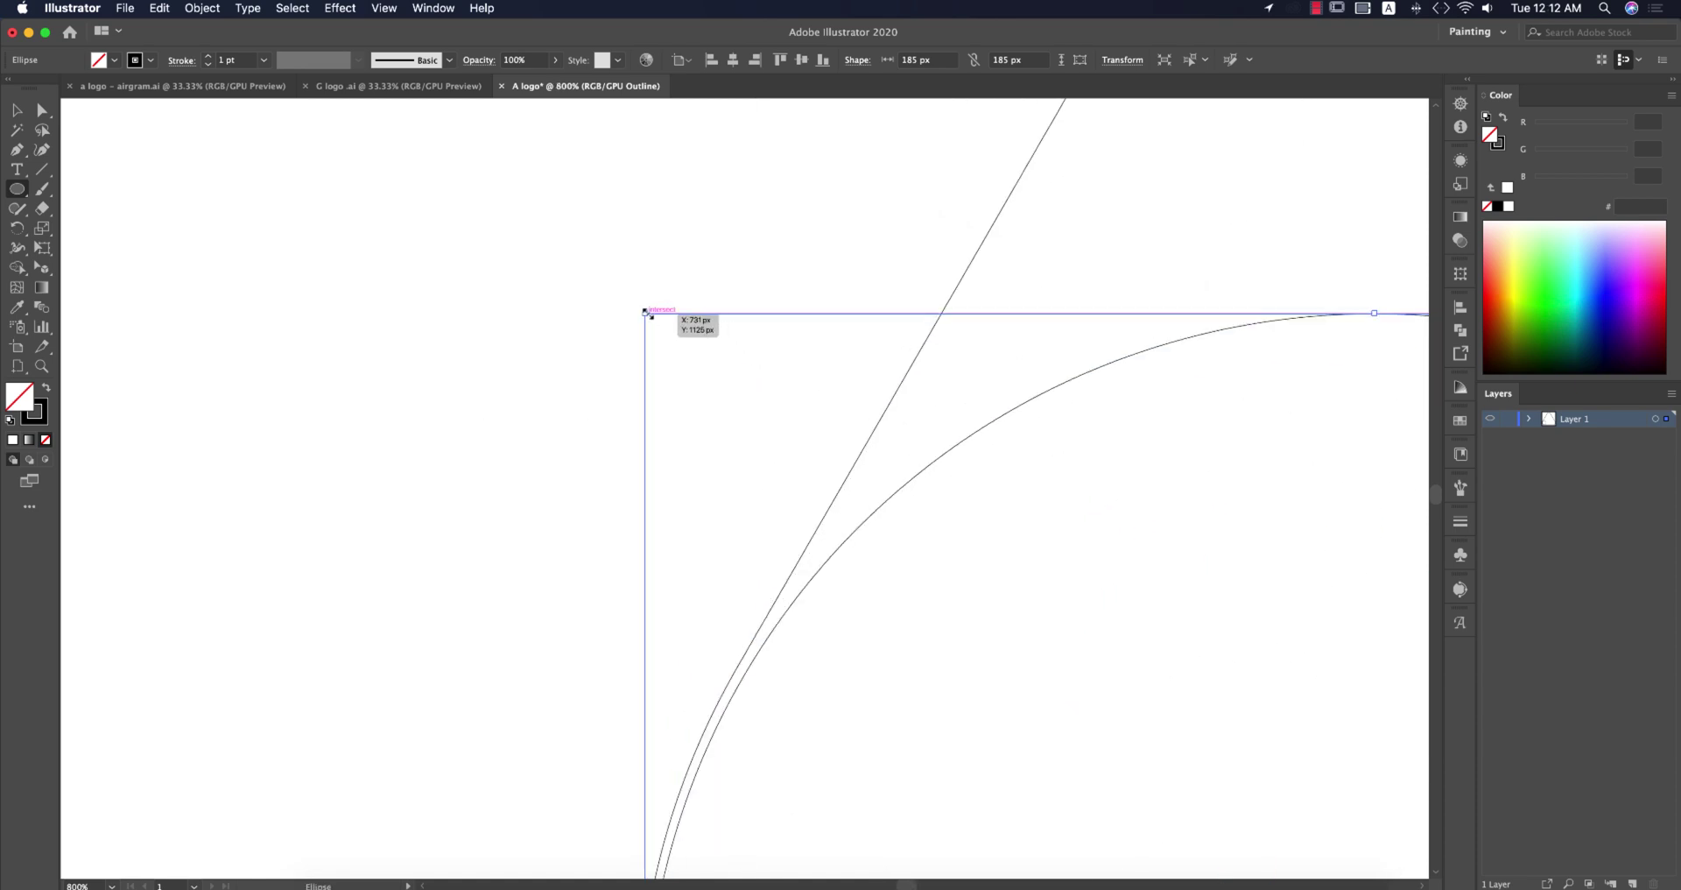
left_click_drag(646, 312, 638, 306)
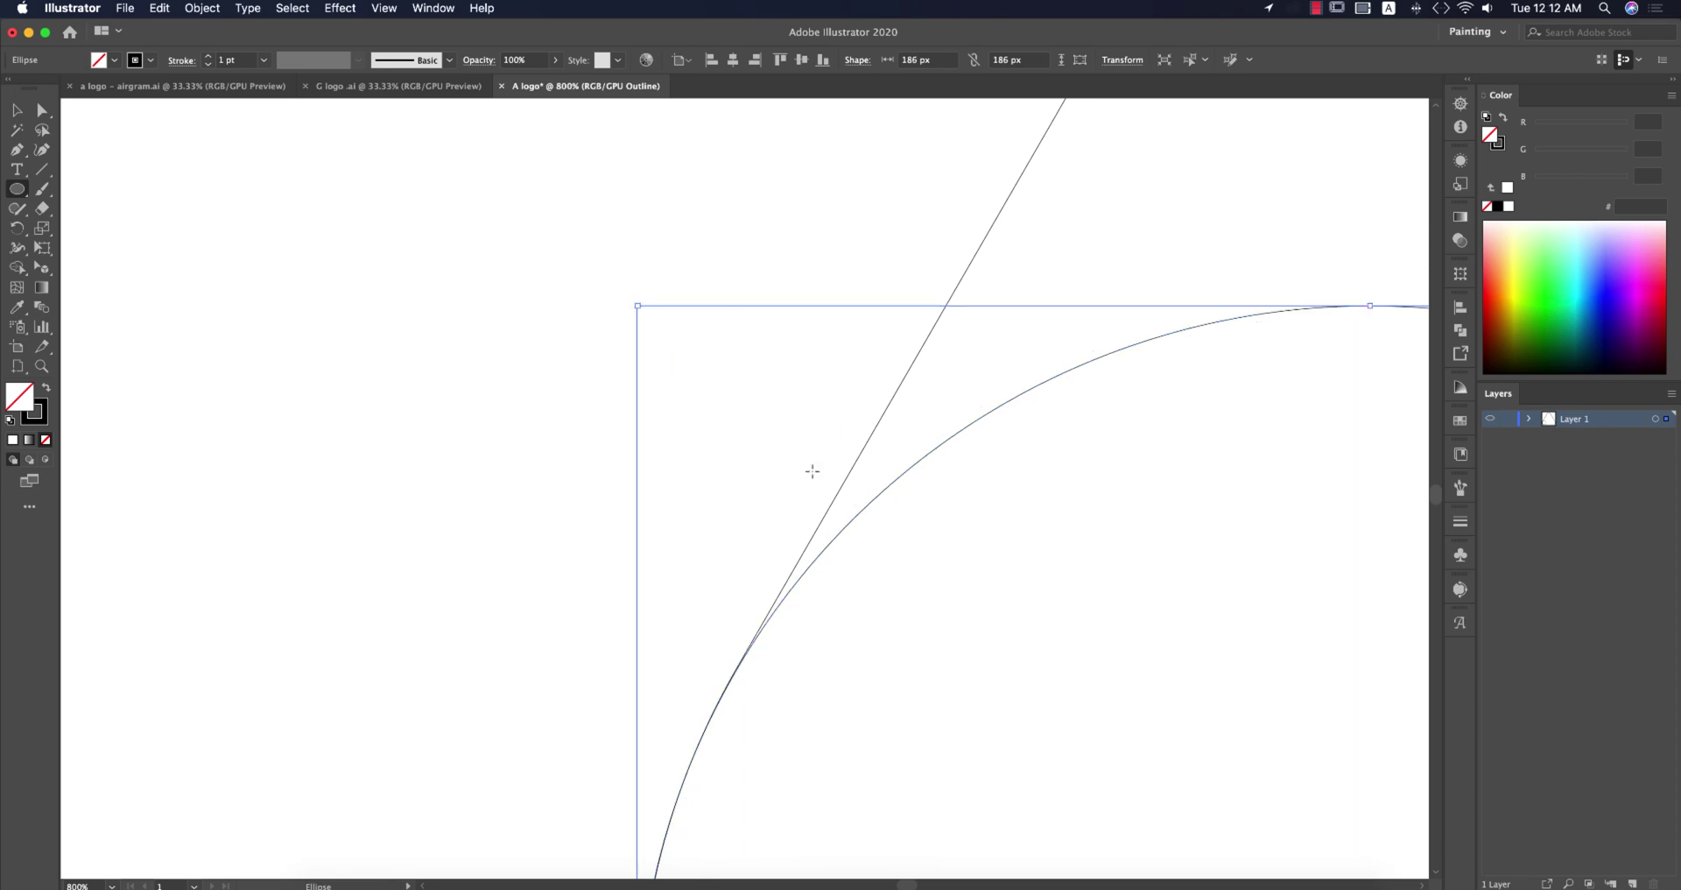
scroll(811, 469, "down", 6)
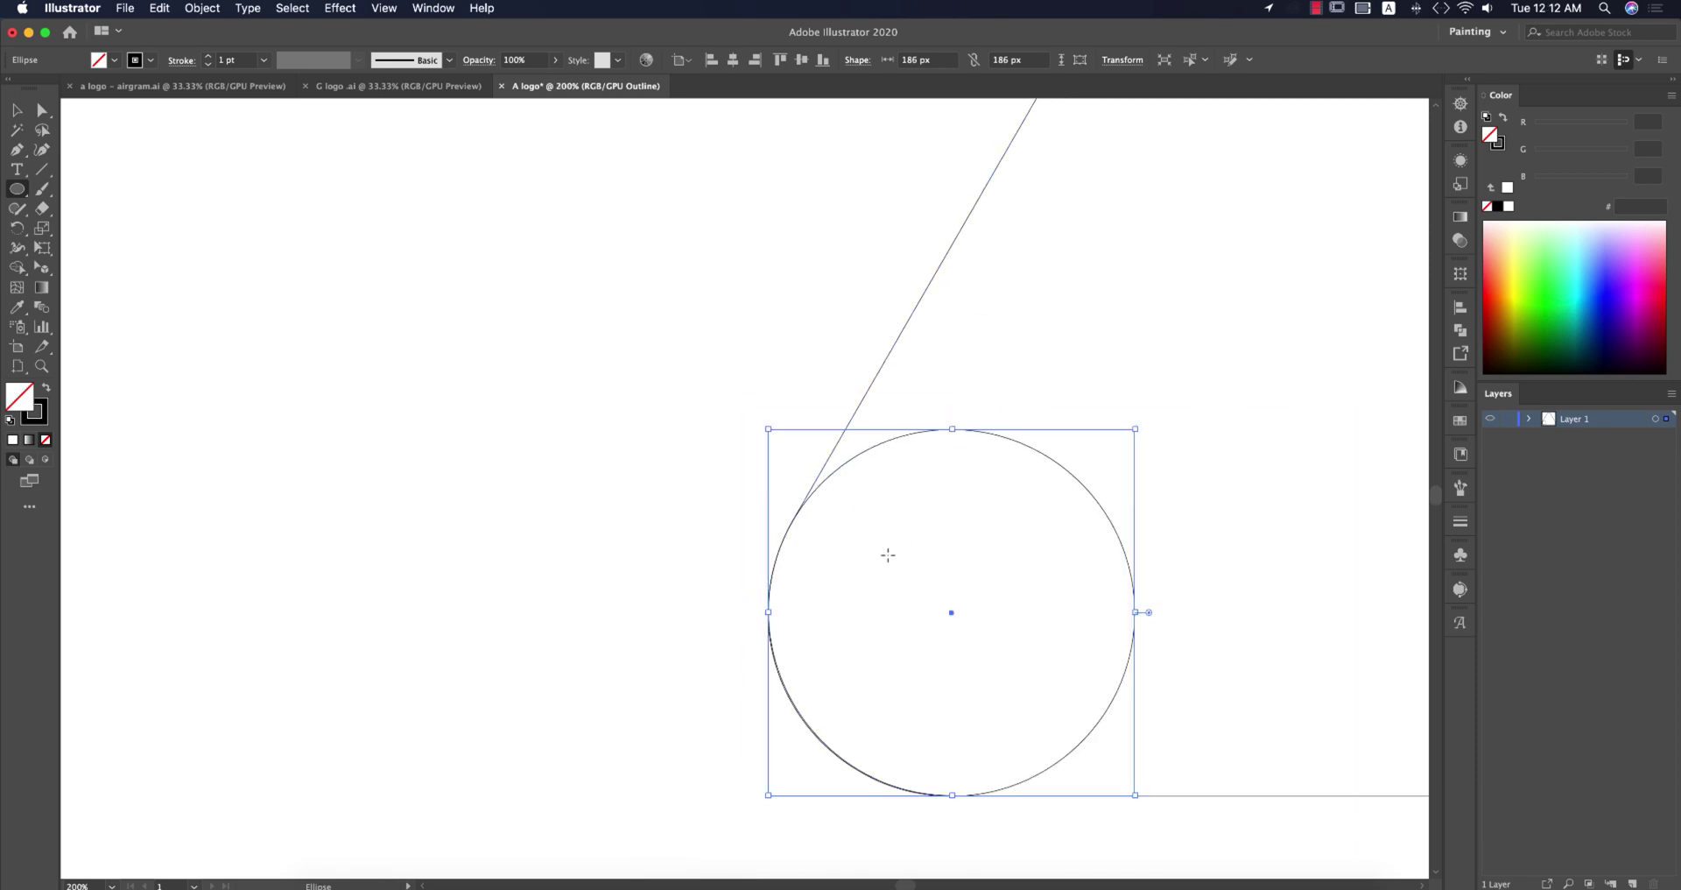
Turn off Snap to Pixel and nudge the circle onto the triangle's base and left edge
left_click(384, 8)
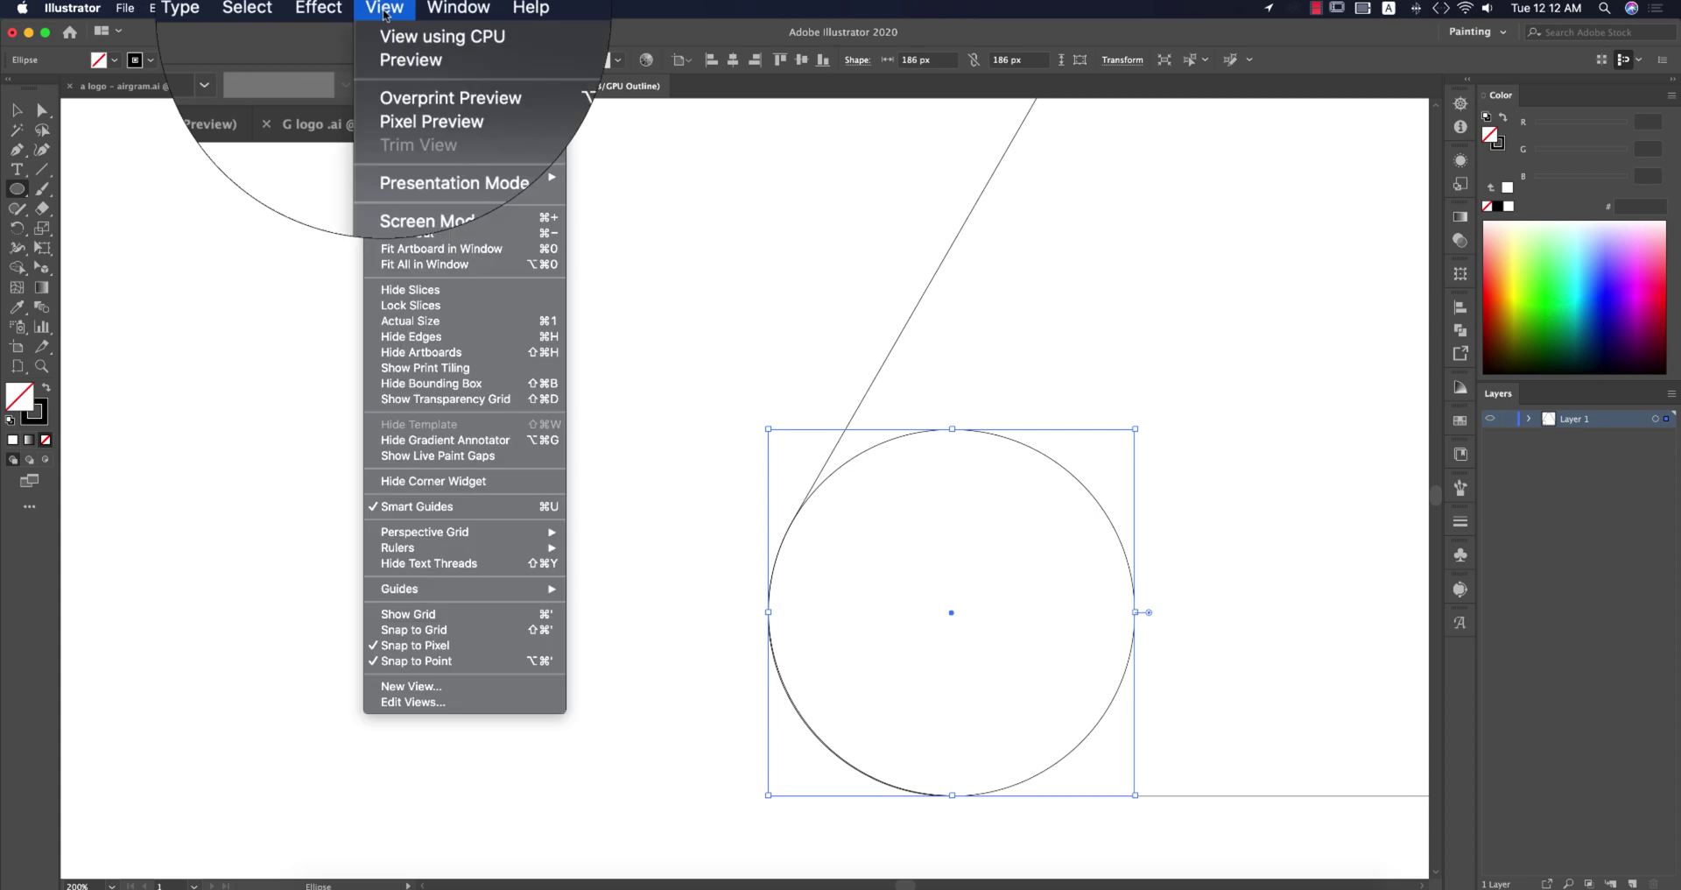
left_click(427, 648)
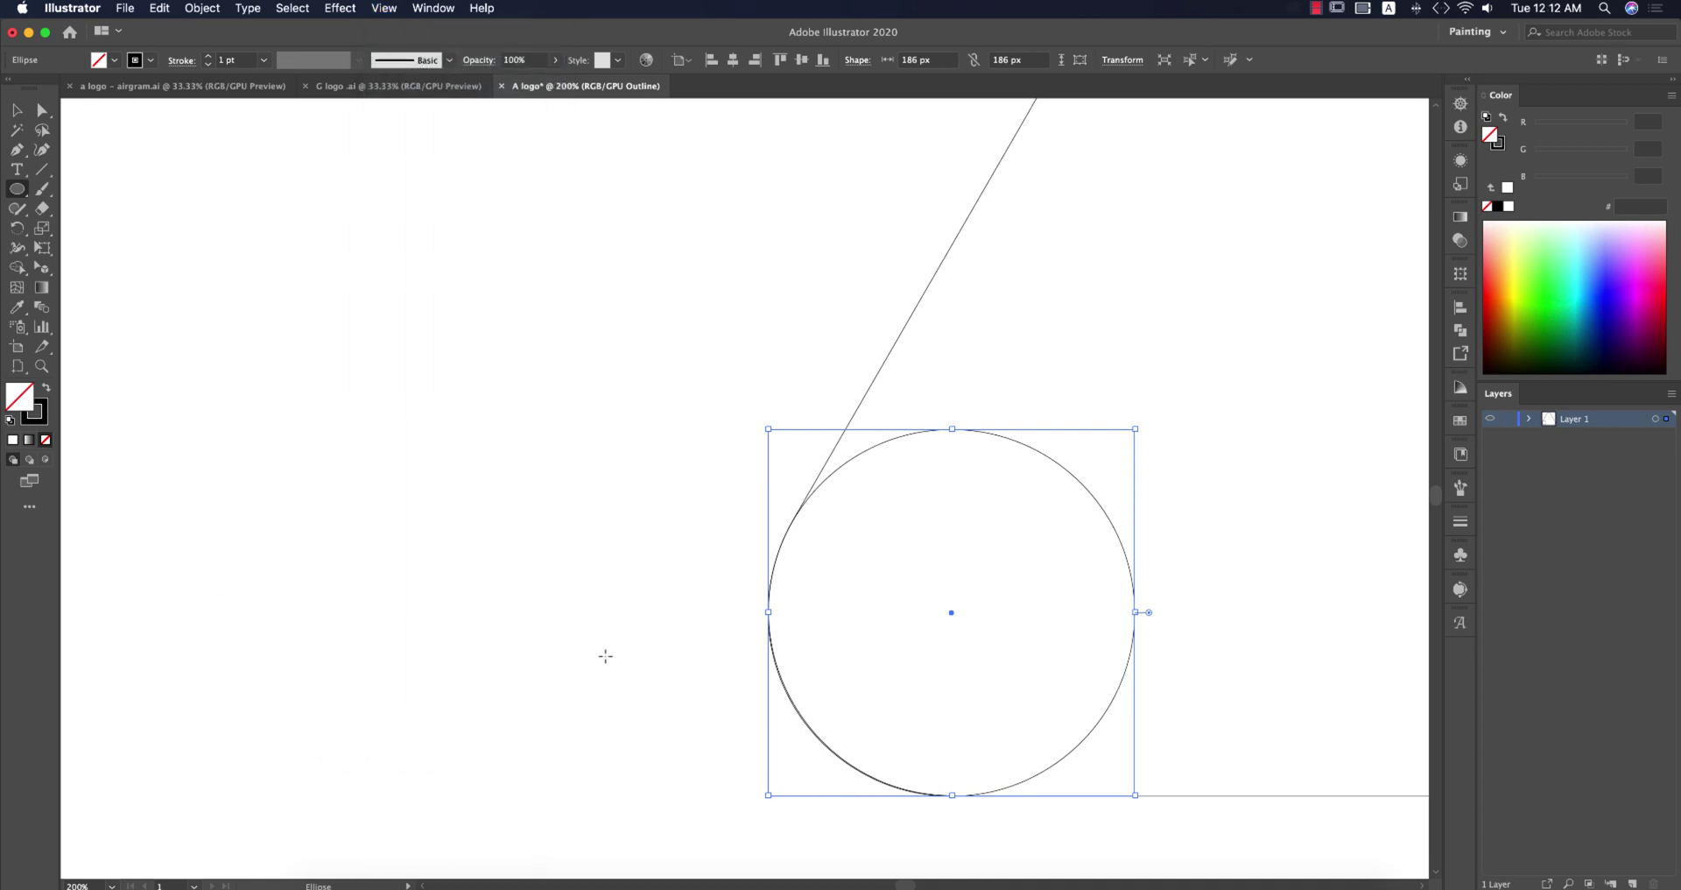
key("v")
scroll(739, 601, "up", 5)
left_click_drag(739, 603, 739, 593)
scroll(739, 593, "down", 5)
left_click_drag(617, 390, 915, 555)
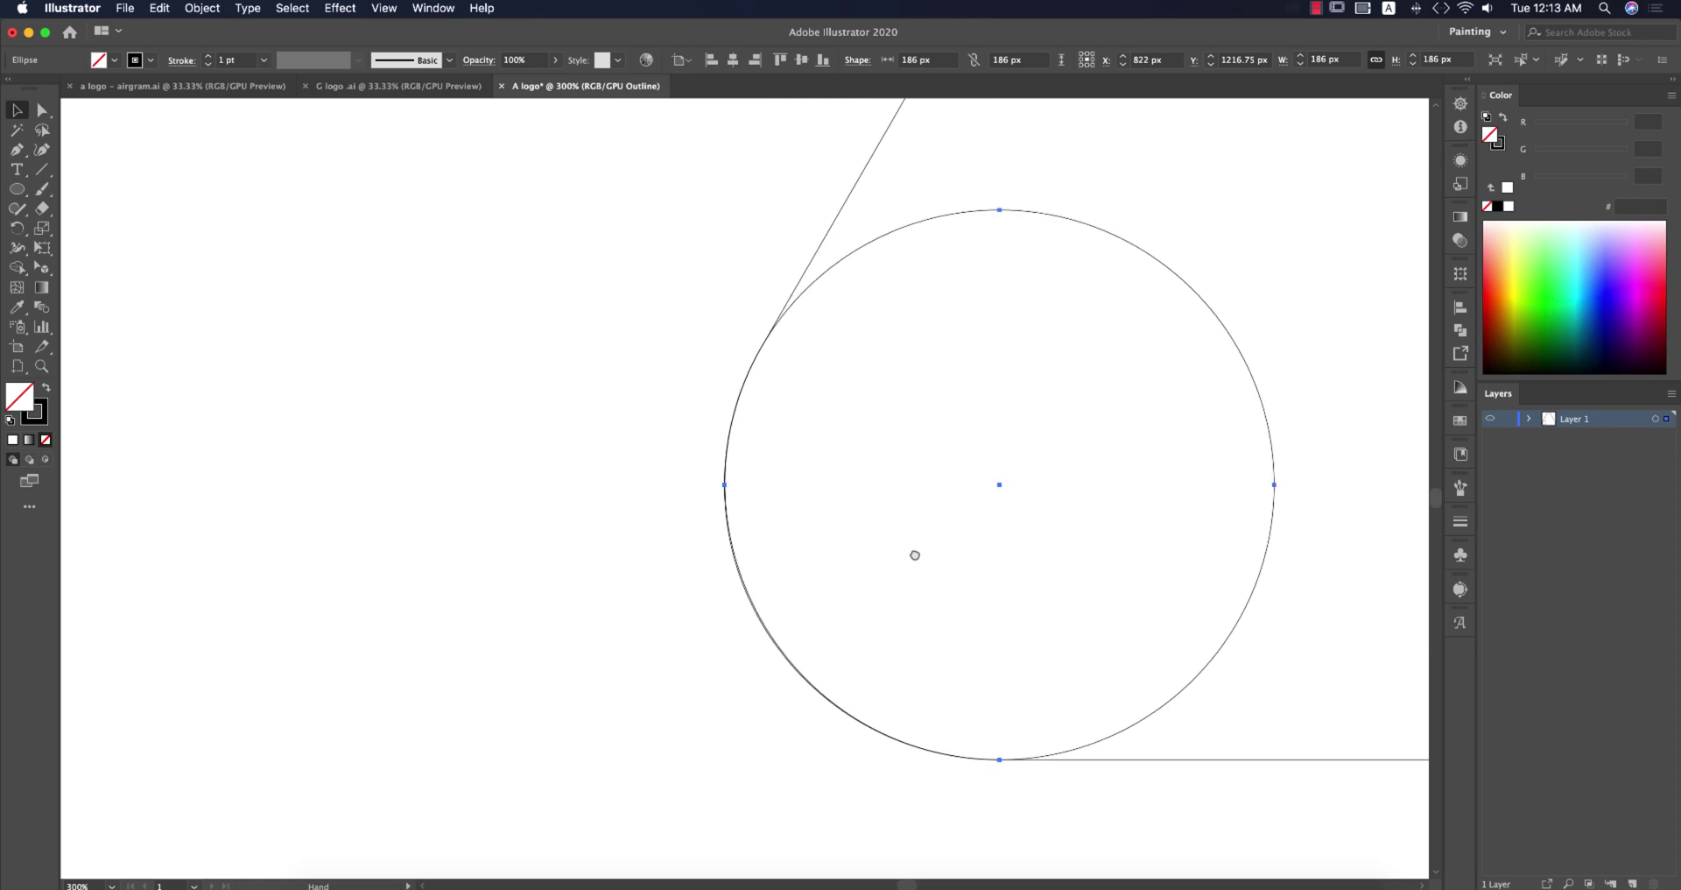
scroll(739, 439, "up", 4)
scroll(837, 698, "up", 4)
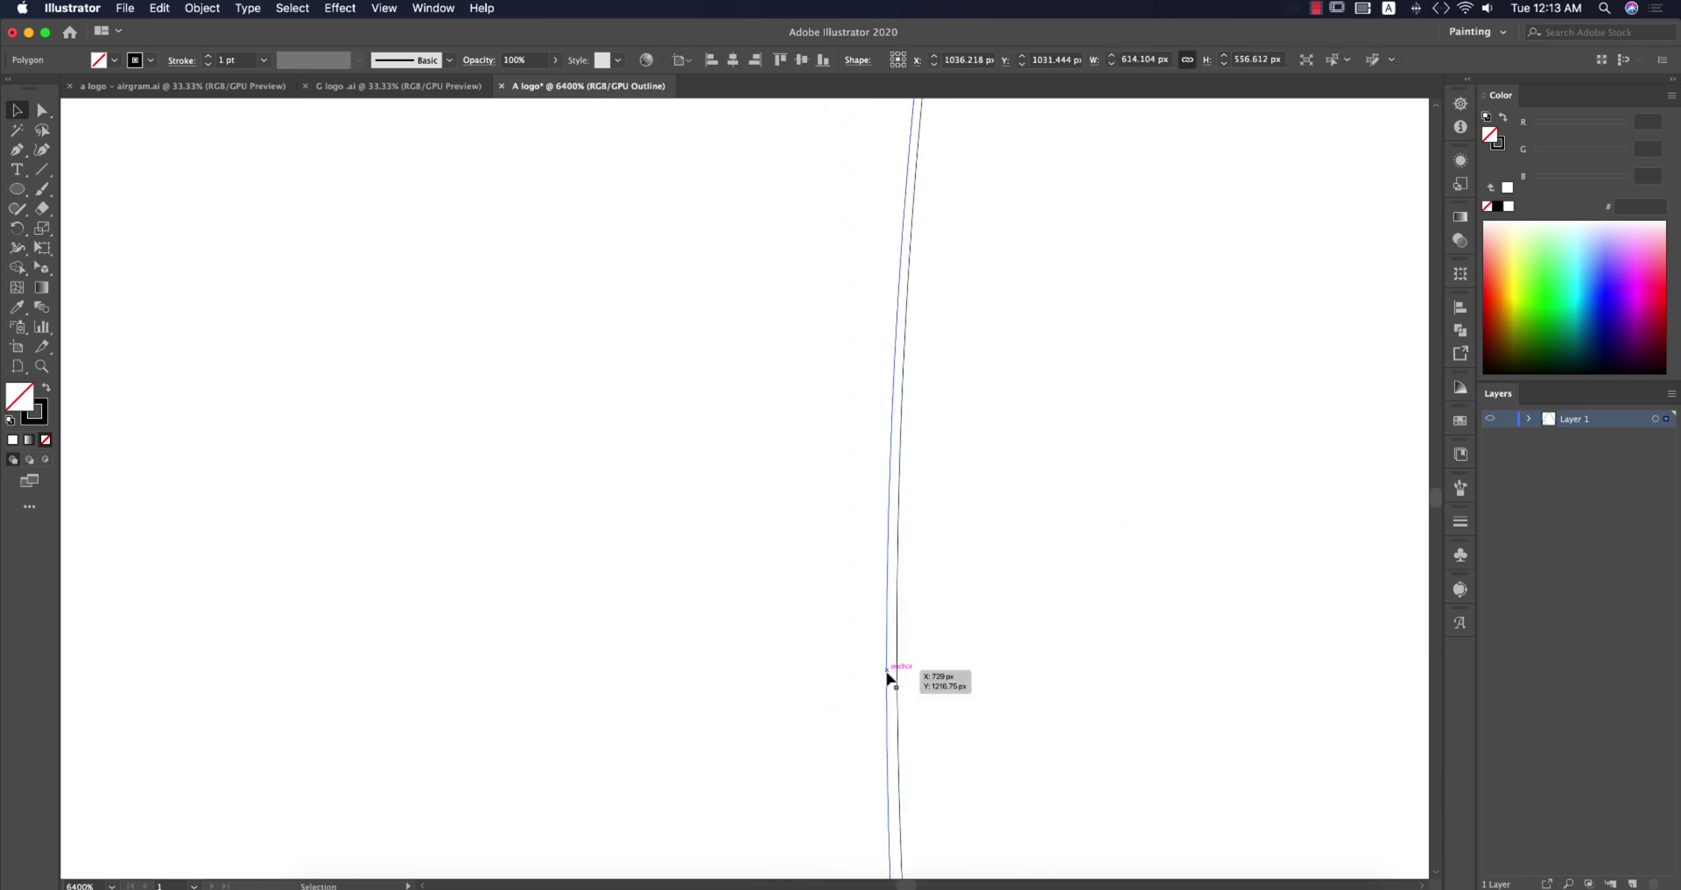
left_click_drag(895, 674, 892, 677)
scroll(892, 677, "down", 4)
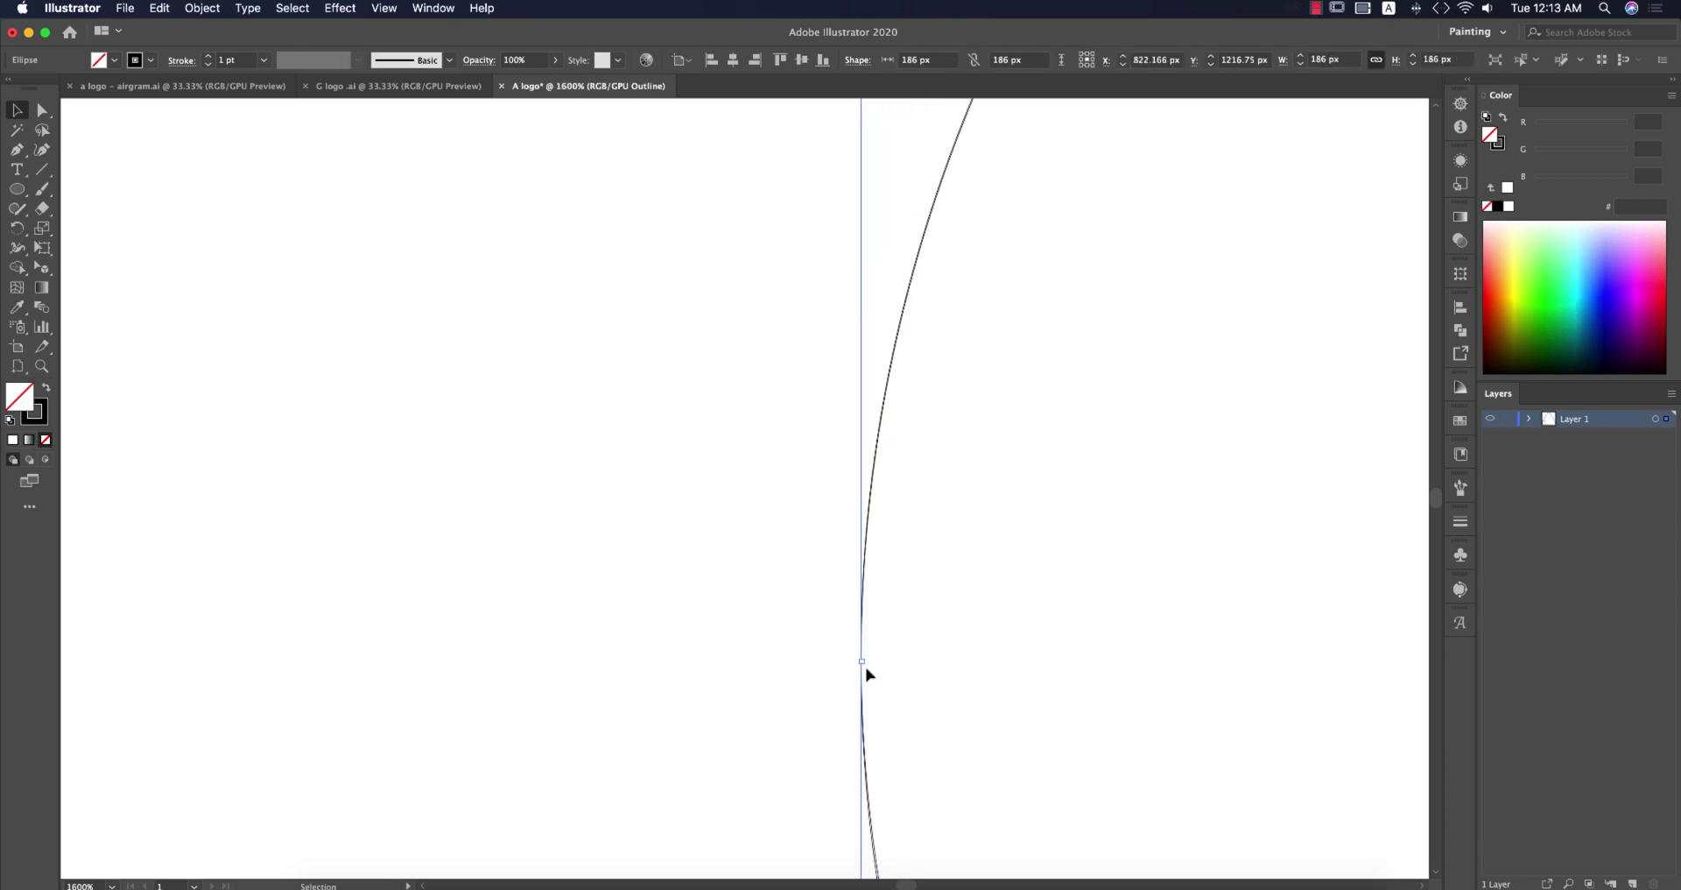
scroll(1062, 759, "down", 3)
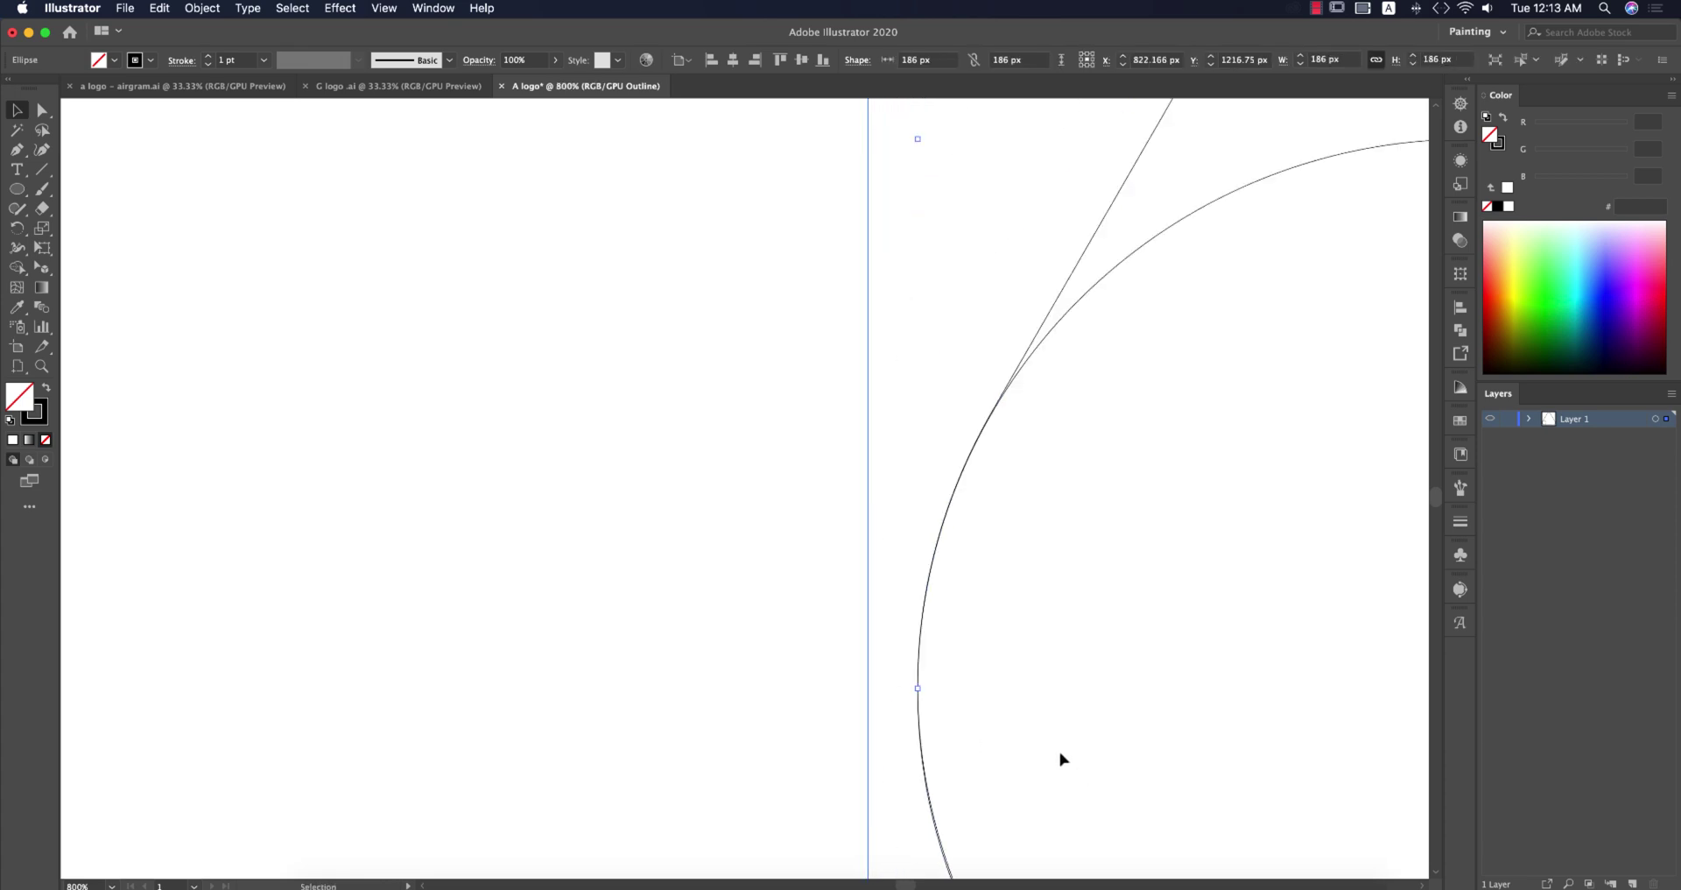
Duplicate the circle in place and align the copy to the triangle's right edge
left_click_drag(1092, 762, 908, 382)
scroll(975, 604, "up", 3)
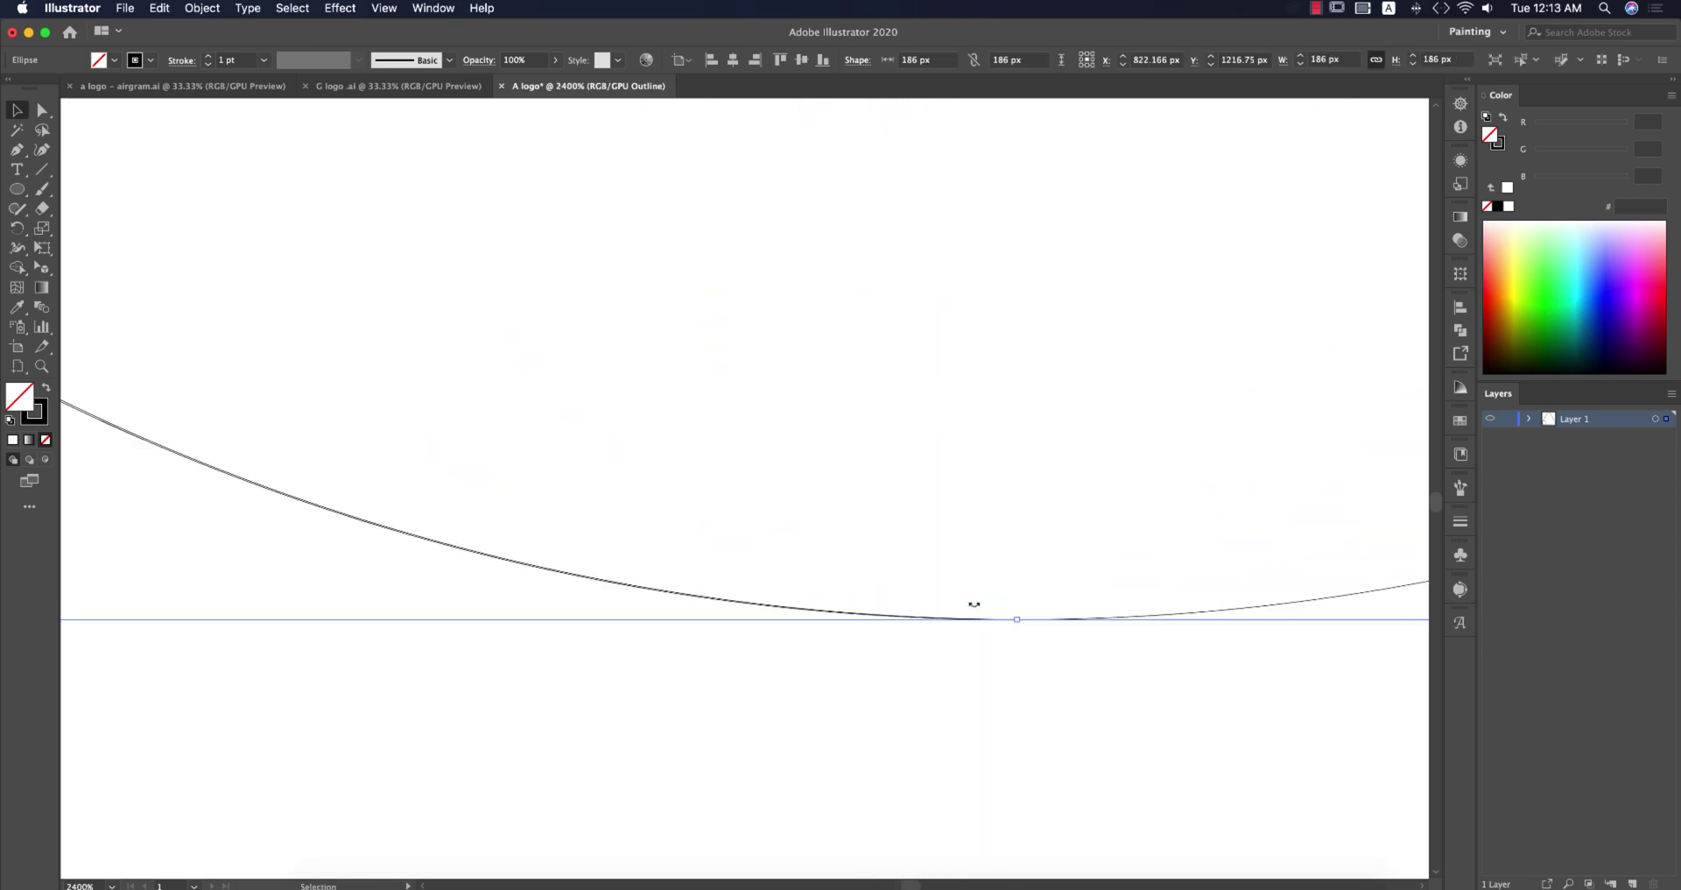
key("super+0")
key("super+c")
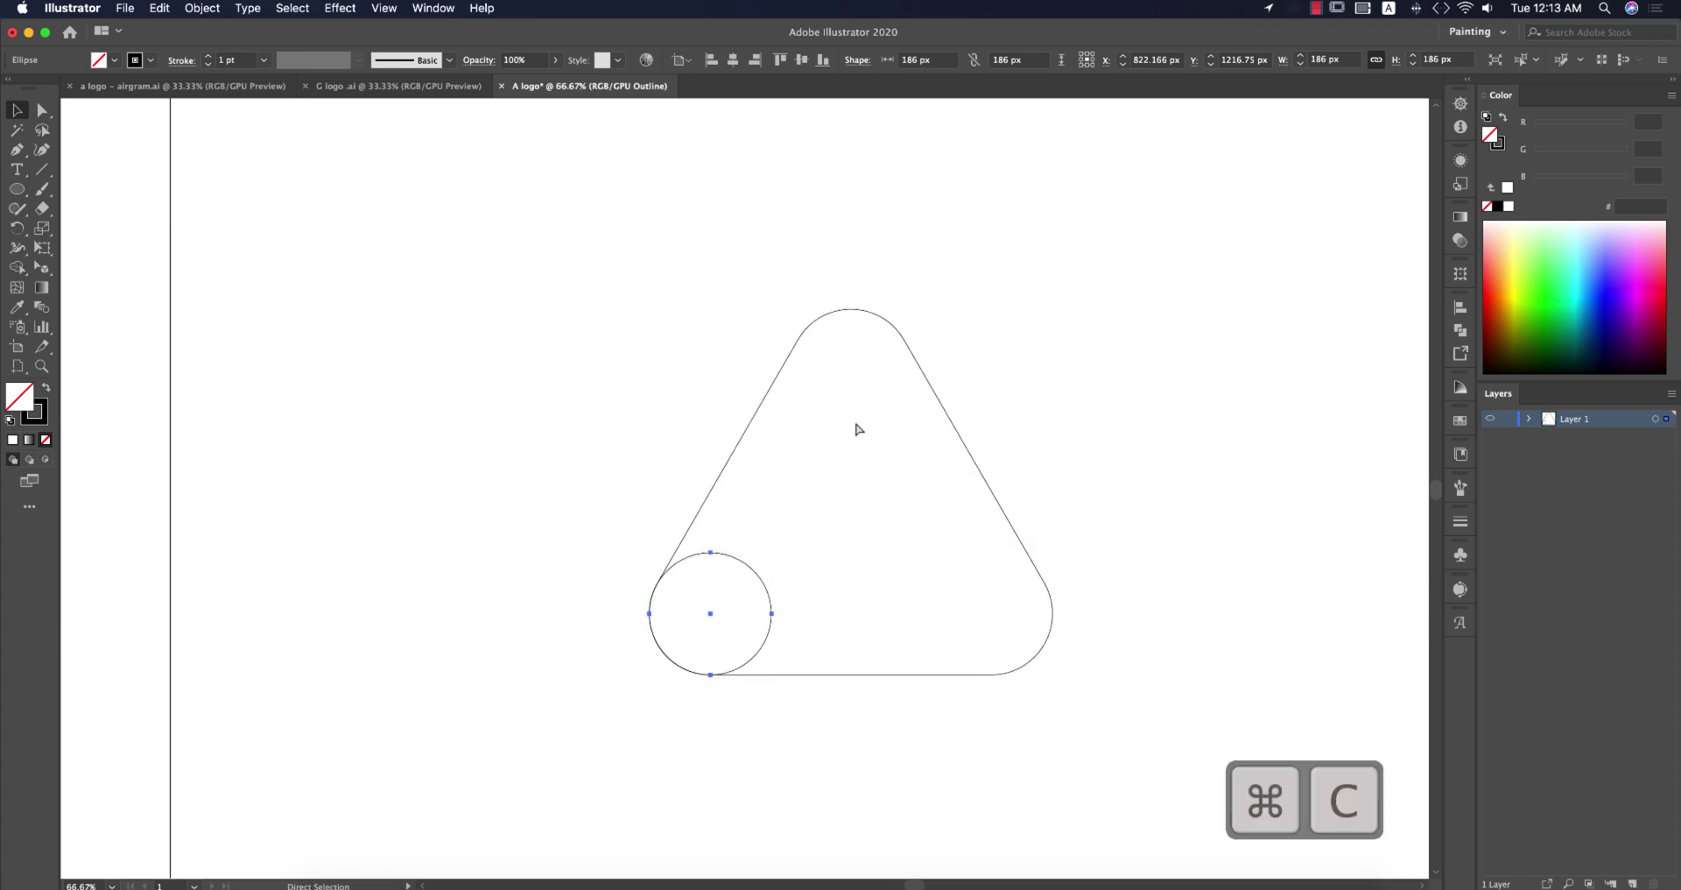
key("super+f")
left_click_drag(1092, 556, 987, 714)
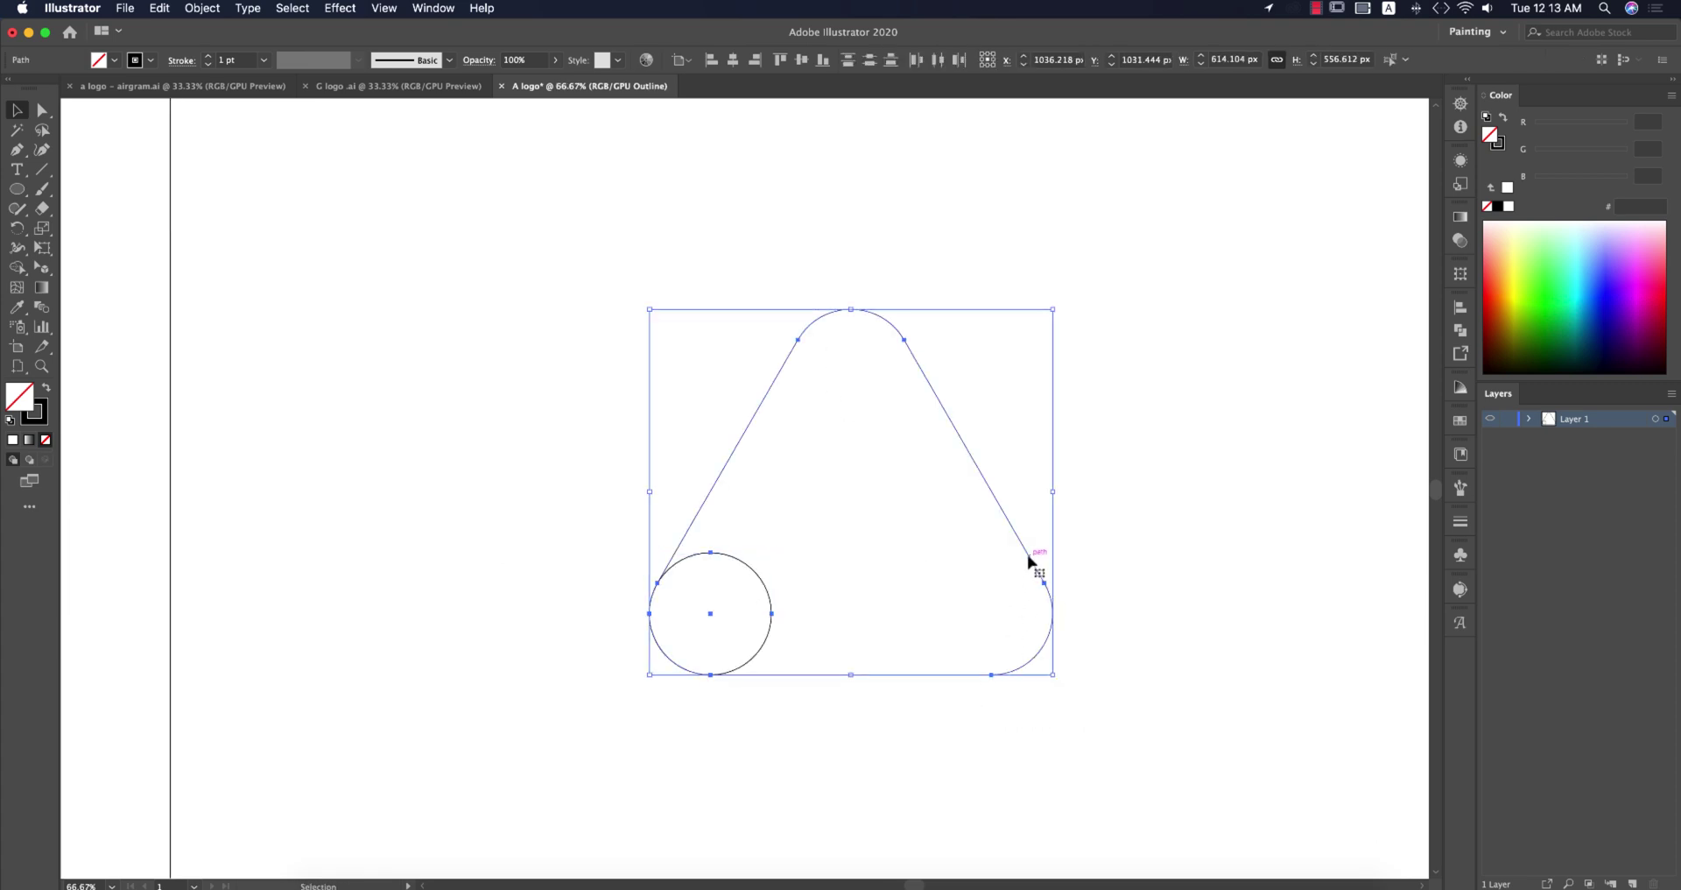
left_click(758, 63)
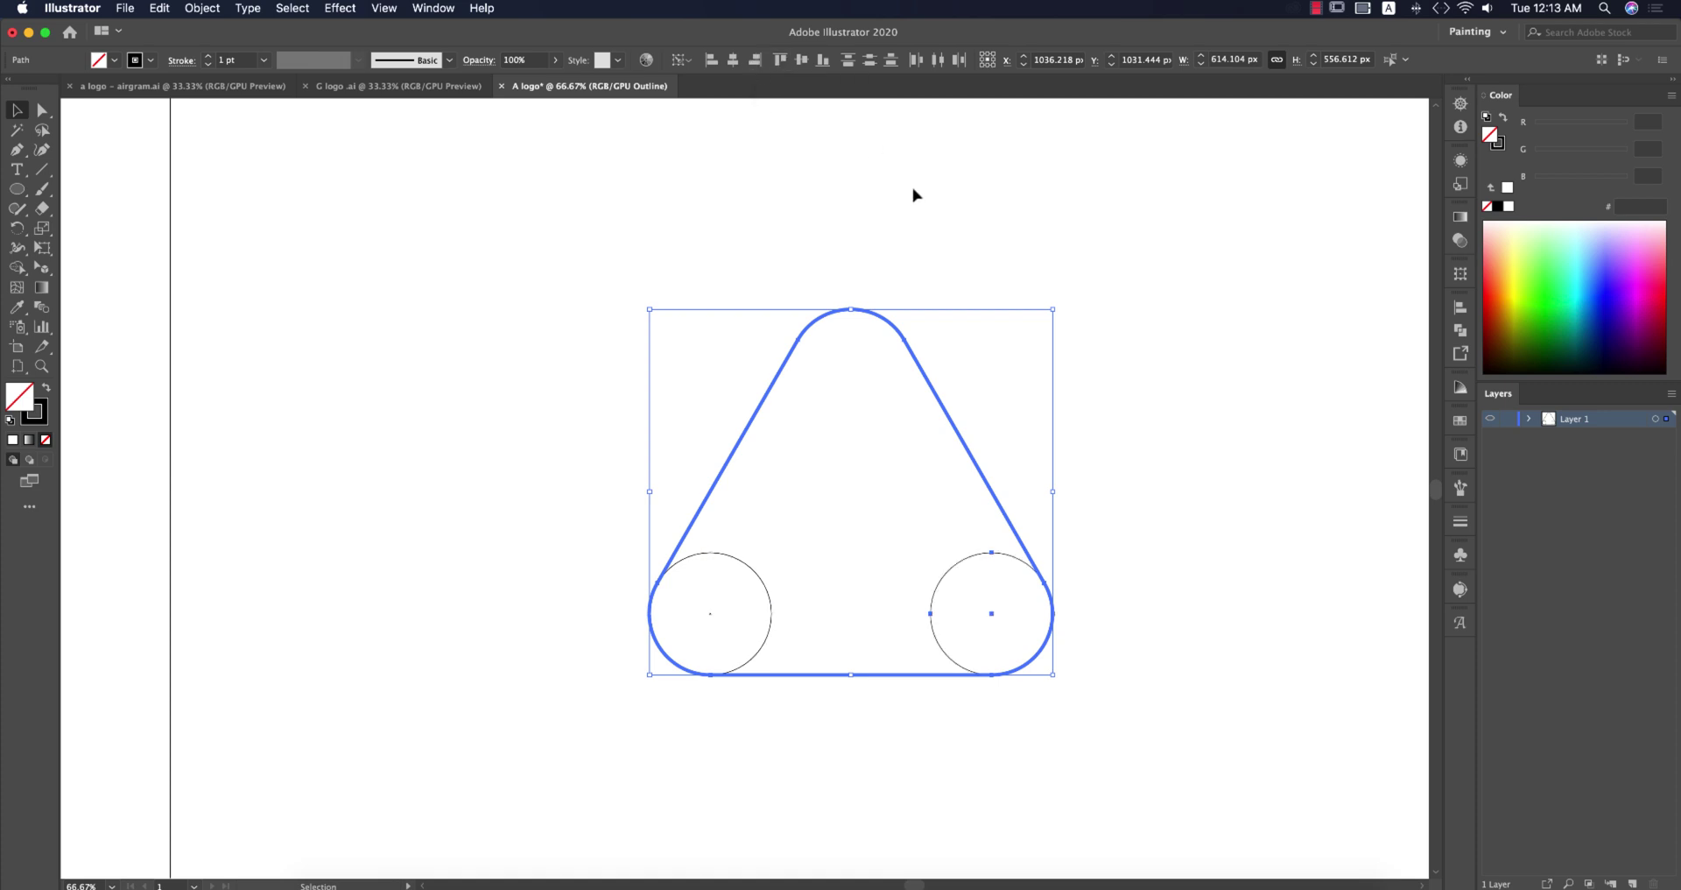
left_click(1165, 397)
Paste another circle copy and align it top and horizontally centred, using the triangle as key object
left_click_drag(927, 539, 950, 615)
key("super+f")
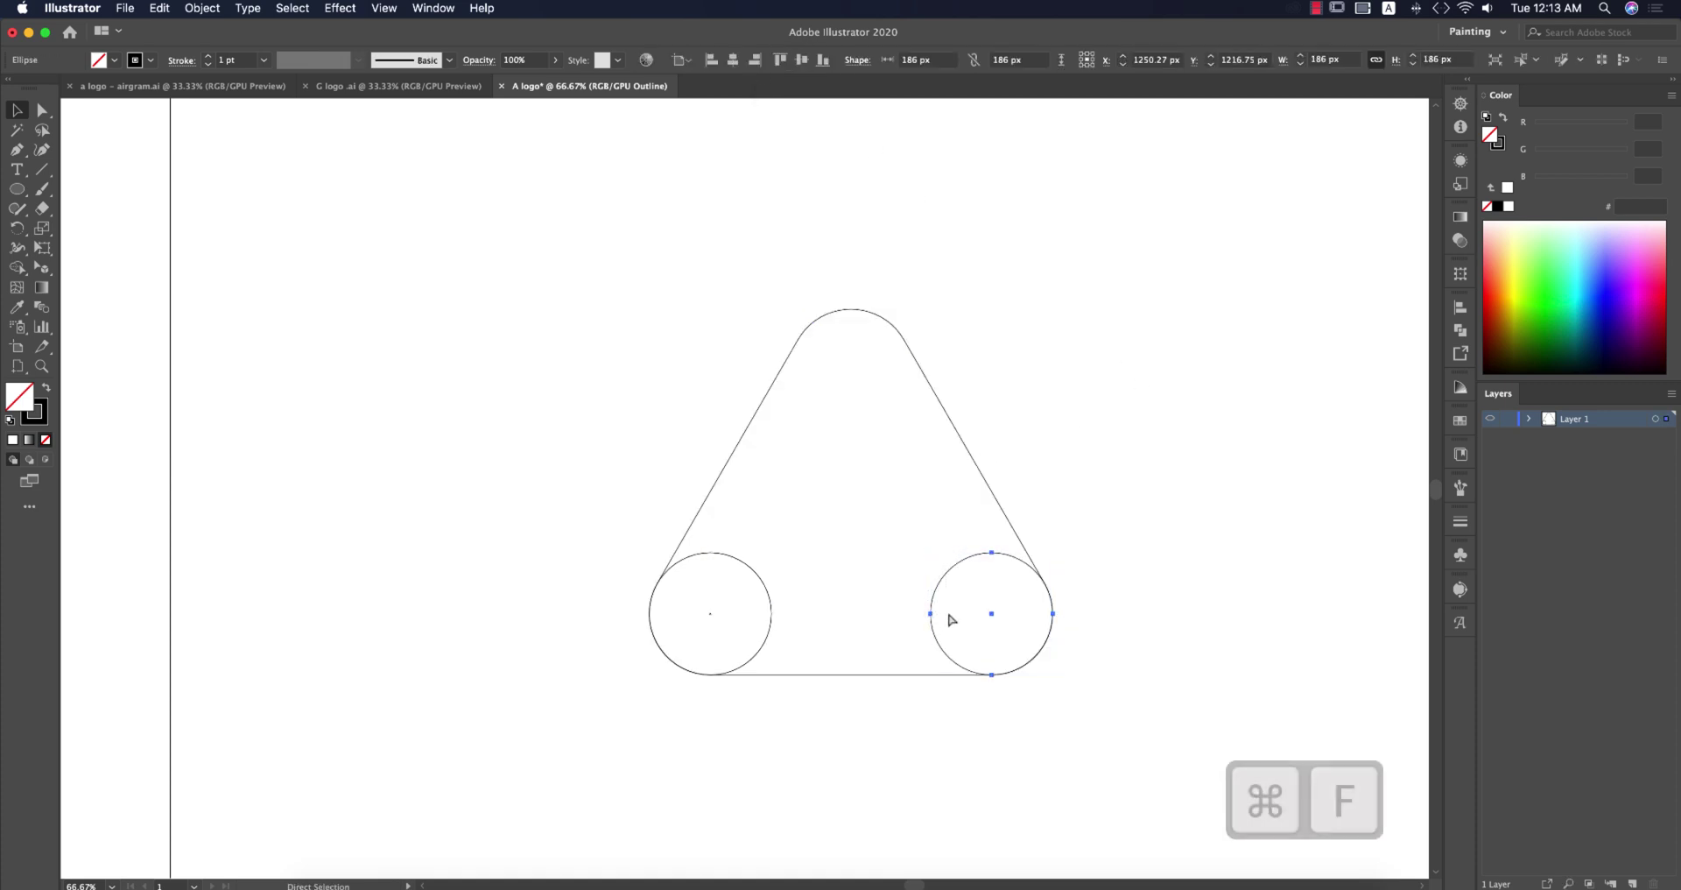
key("v")
left_click_drag(751, 283, 1029, 427)
left_click(913, 361)
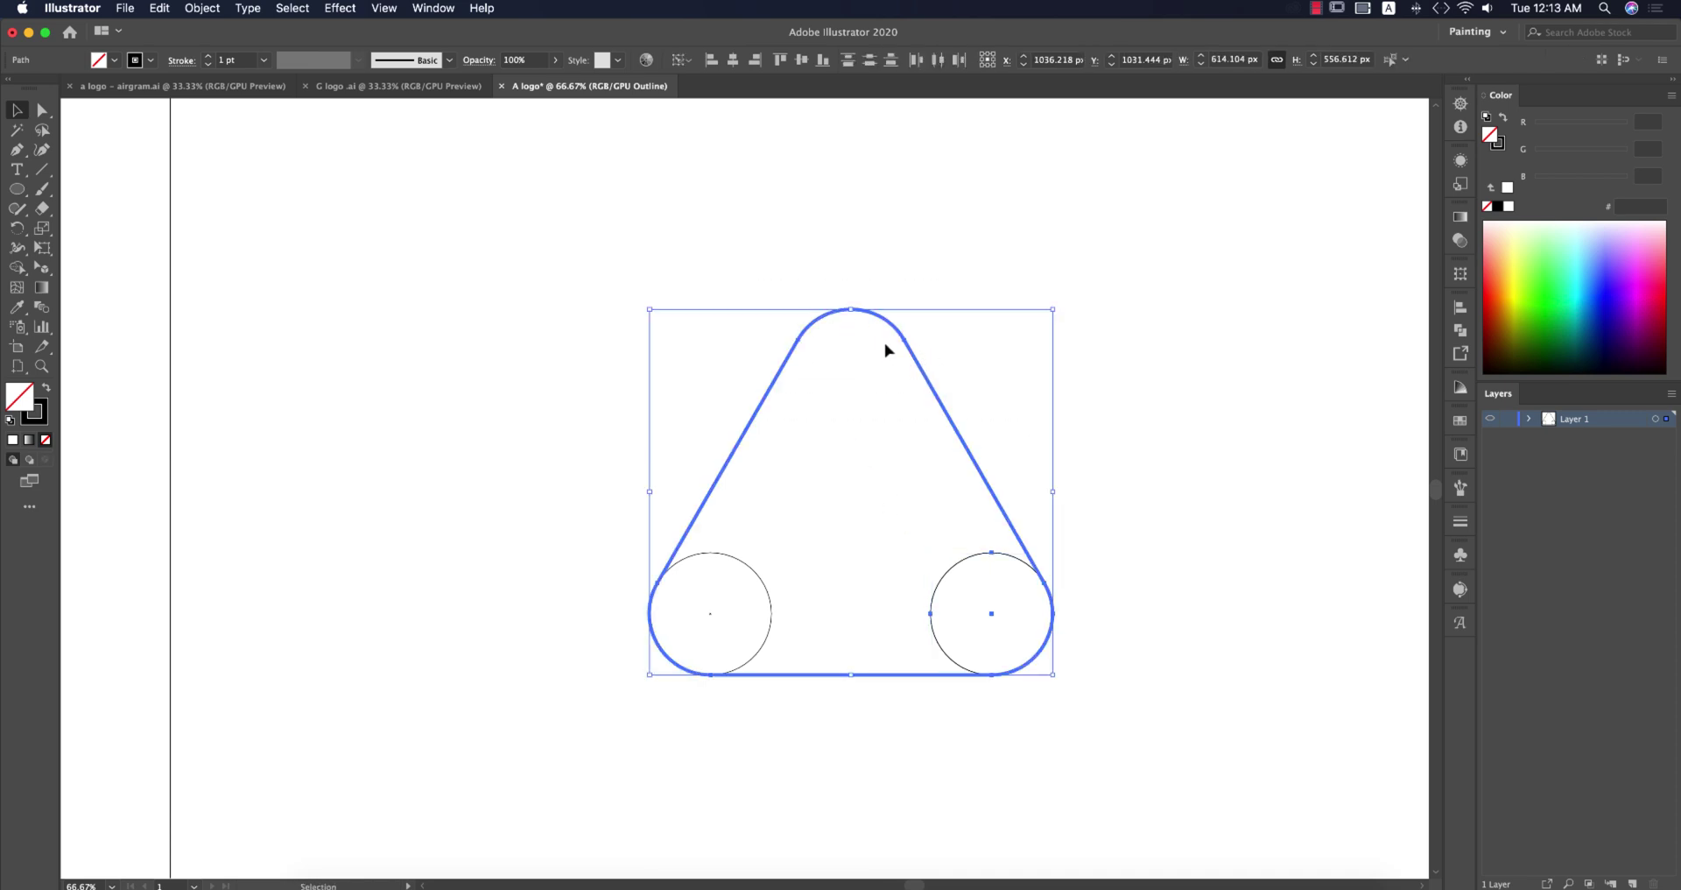
left_click(781, 60)
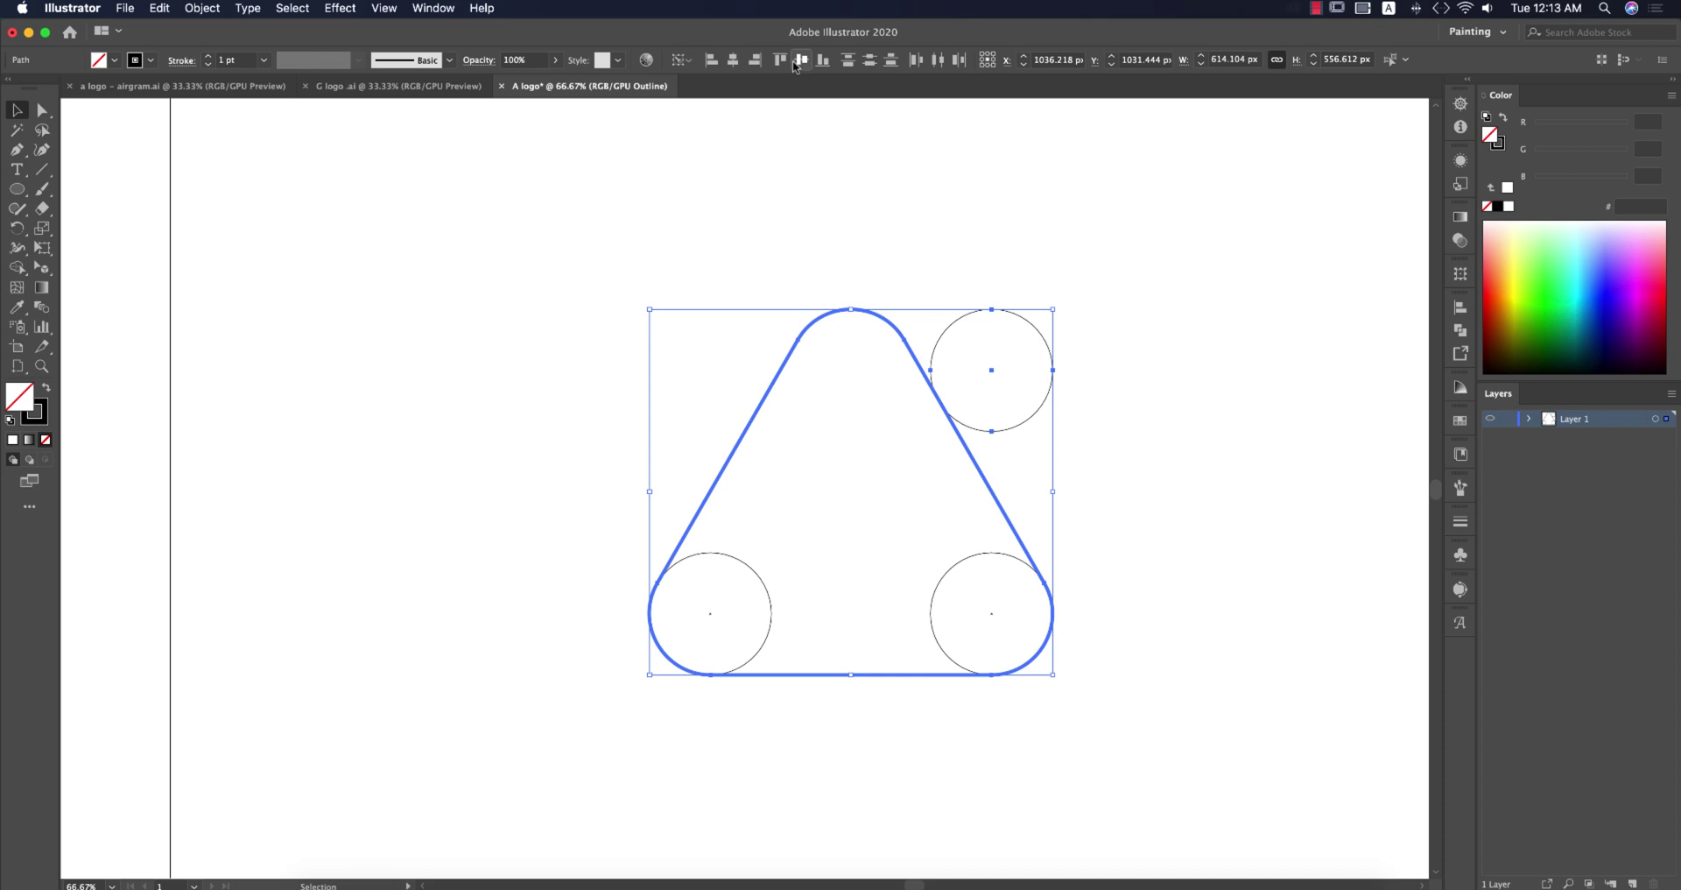
left_click(732, 60)
left_click(1118, 357)
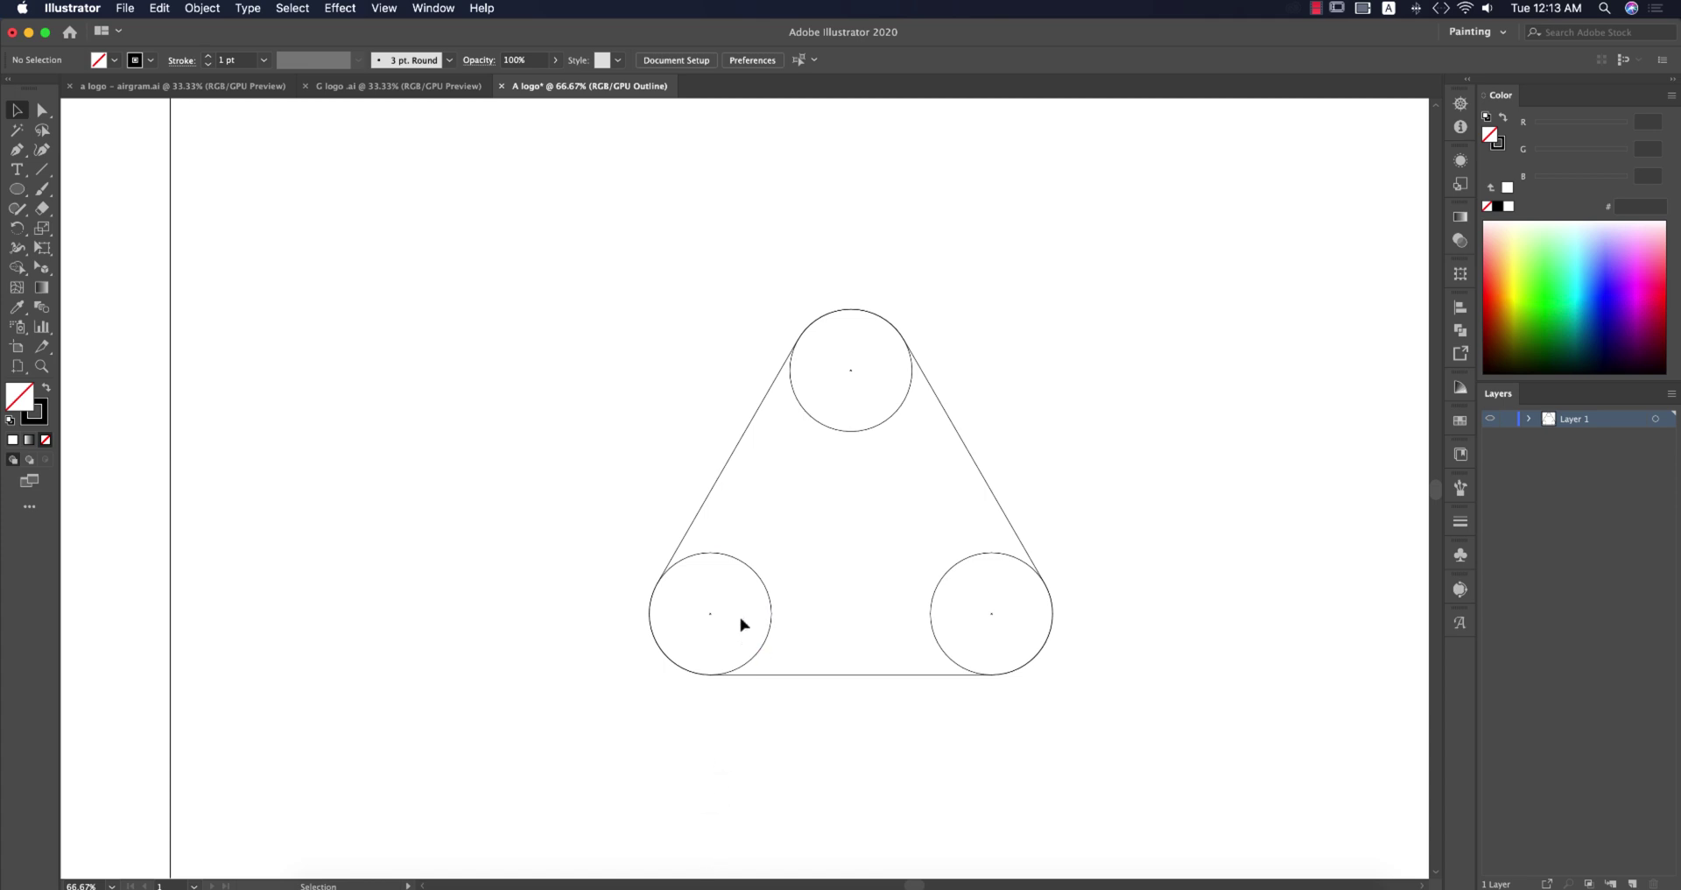
Draw a diagonal line tangent to the top and bottom-left circles and lengthen it from its centre
key("p")
left_click(798, 340)
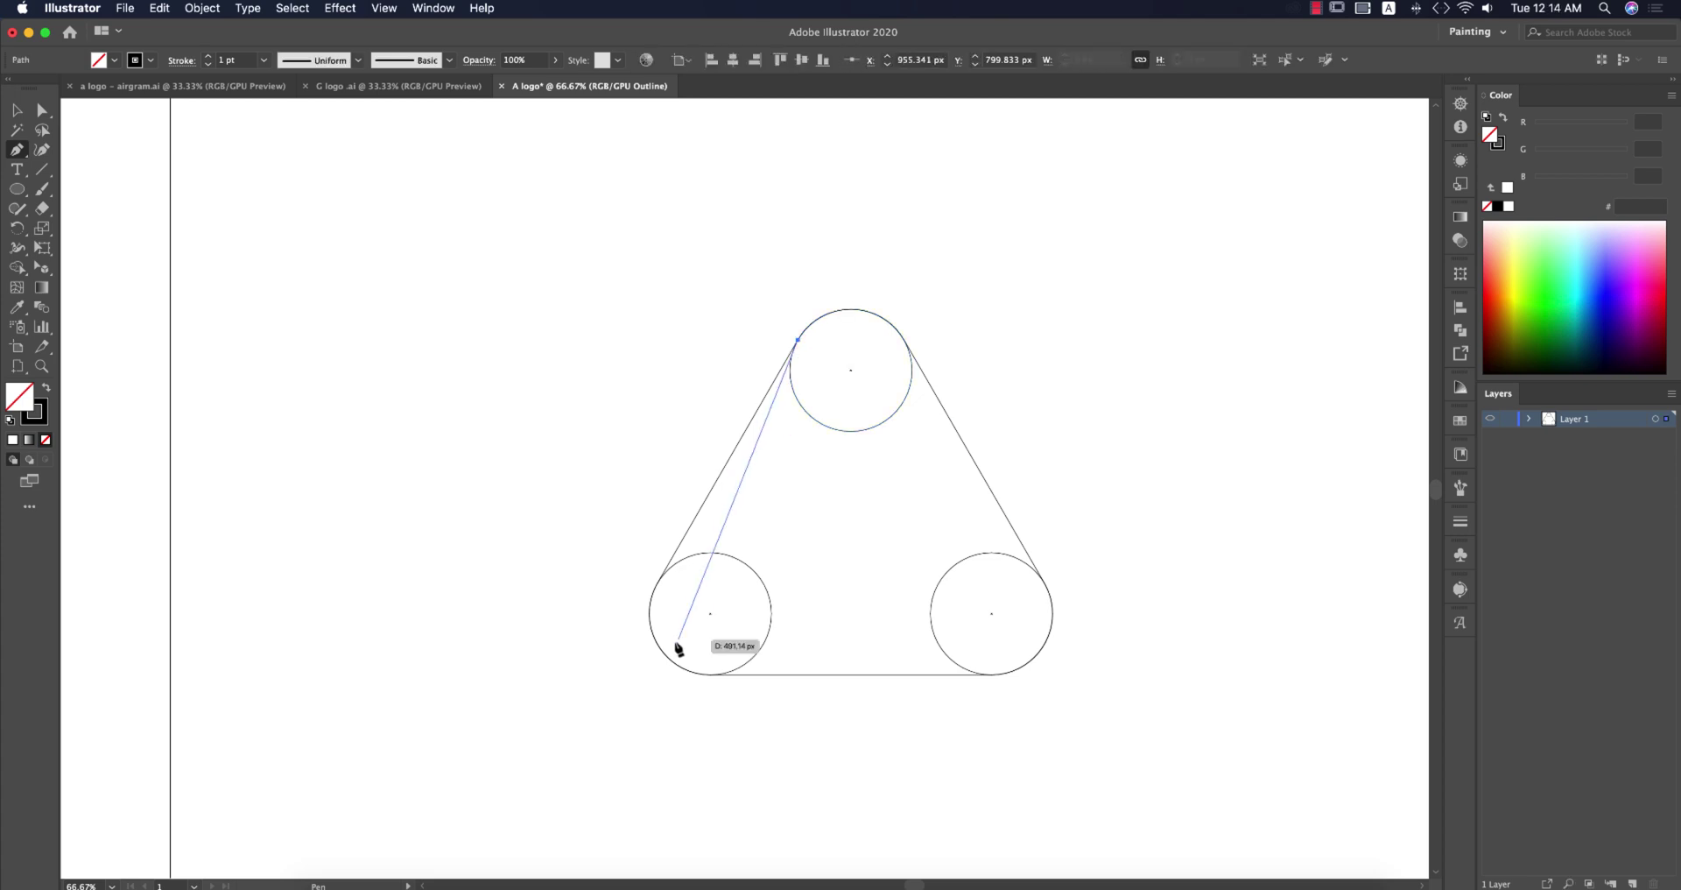
left_click(658, 584)
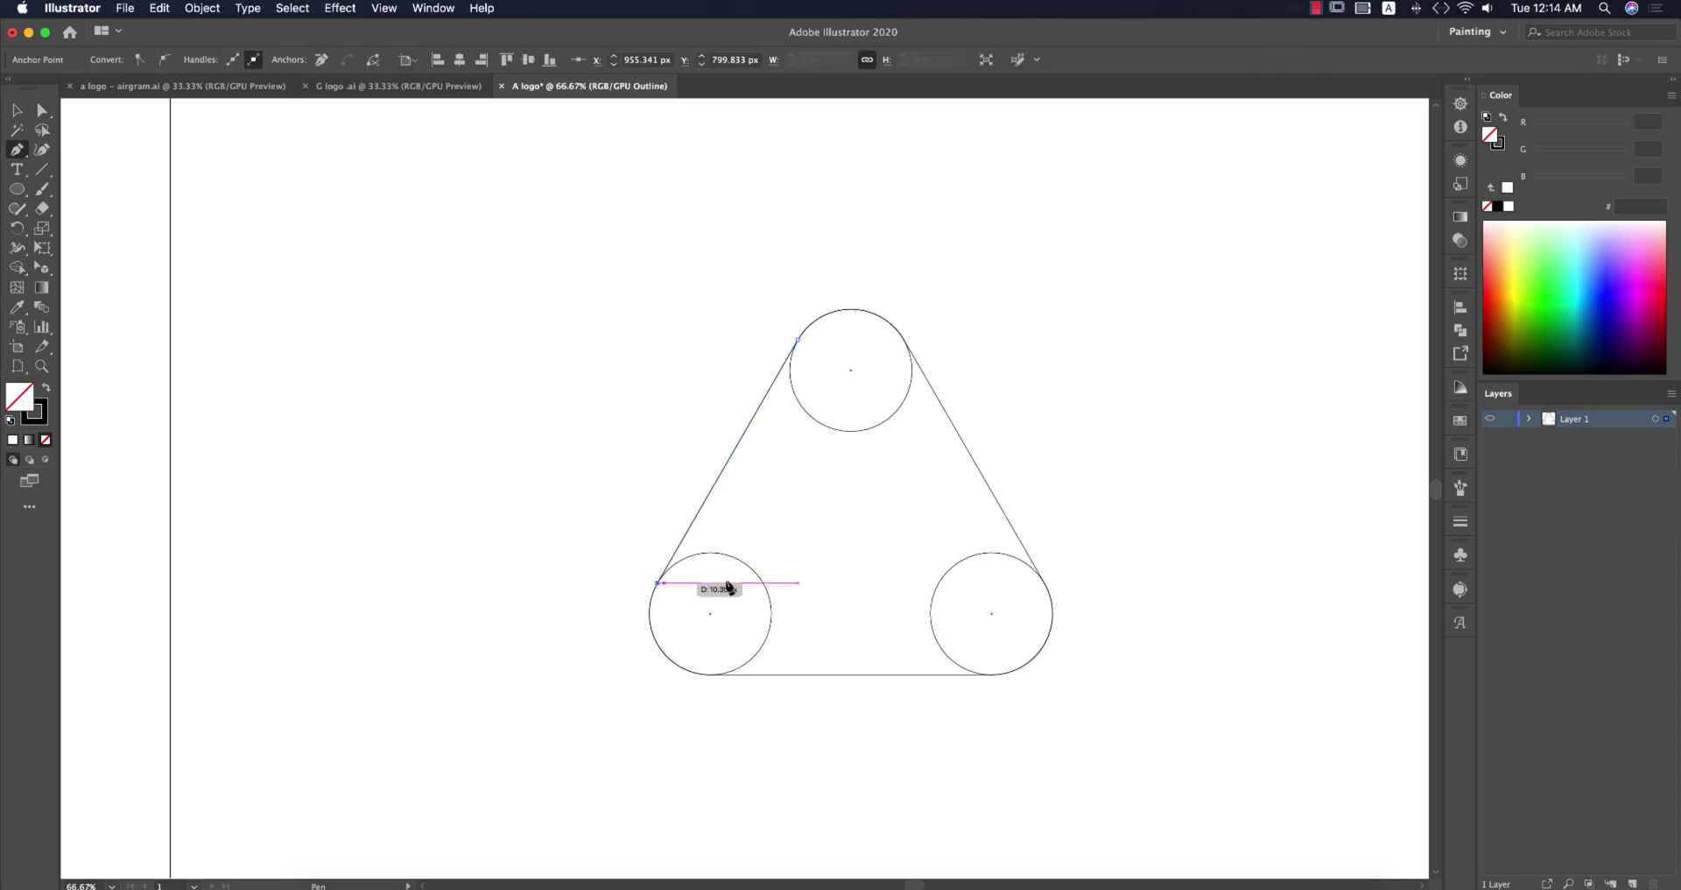
key("Return")
key("v")
left_click(795, 342)
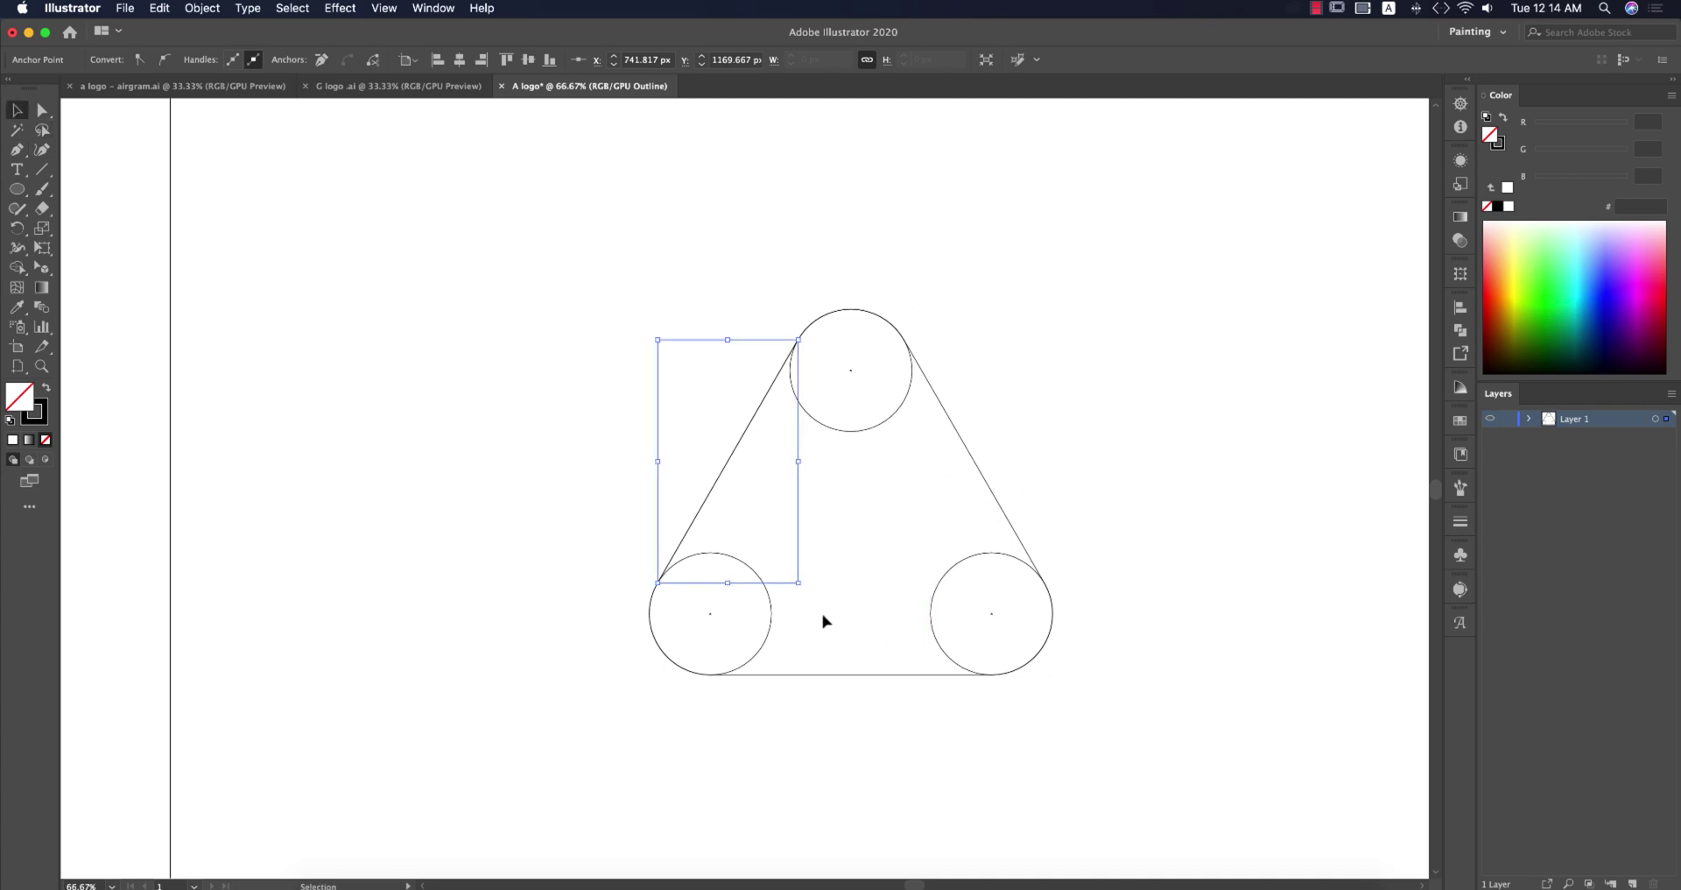
left_click_drag(798, 584, 903, 718)
Drag out a parallel copy of the diagonal line and fine-tune its position along the slope
left_click_drag(839, 306, 921, 376)
key("super+equal")
key("super+equal")
key("super+equal")
key("super+equal")
key("super+equal")
key("super+equal")
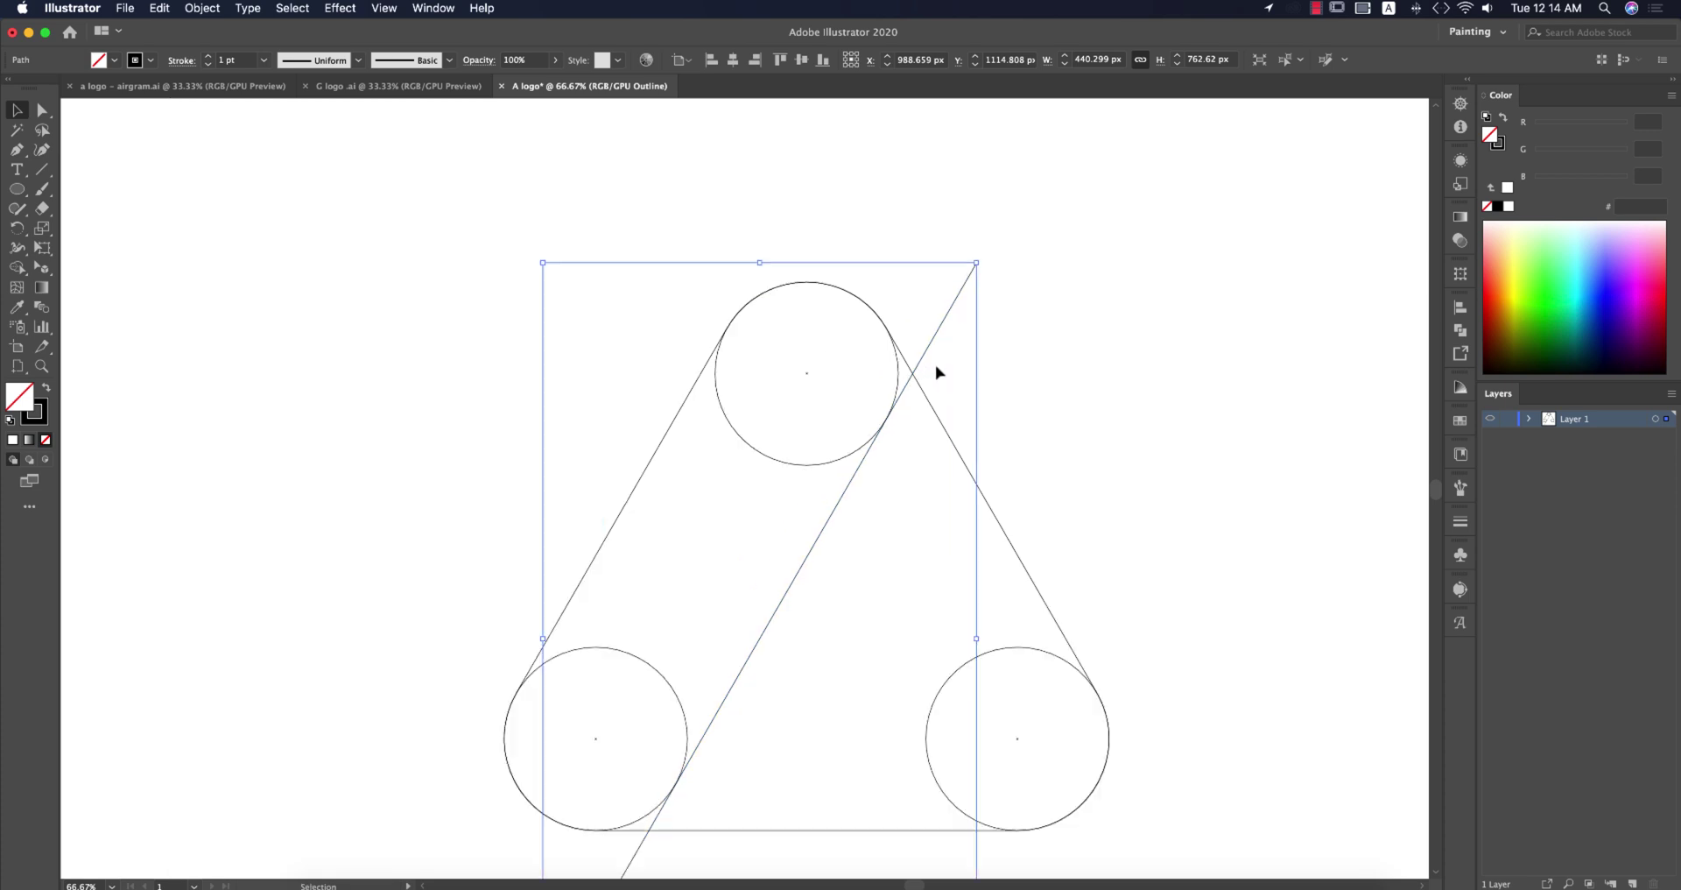
scroll(642, 676, "up", 3)
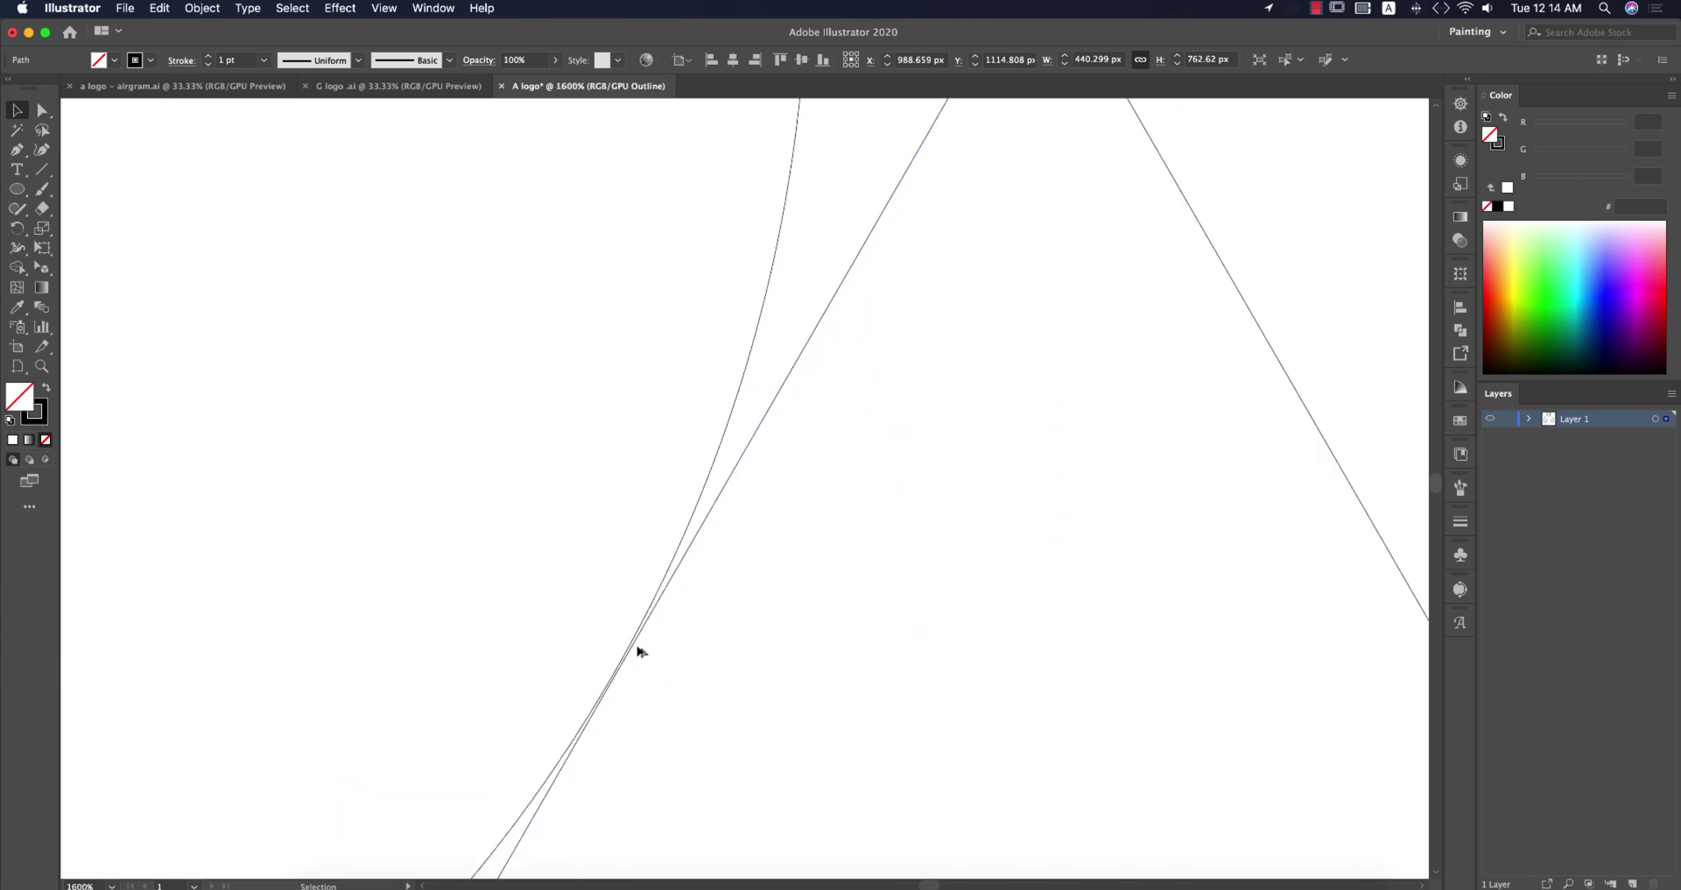
scroll(639, 652, "up", 3)
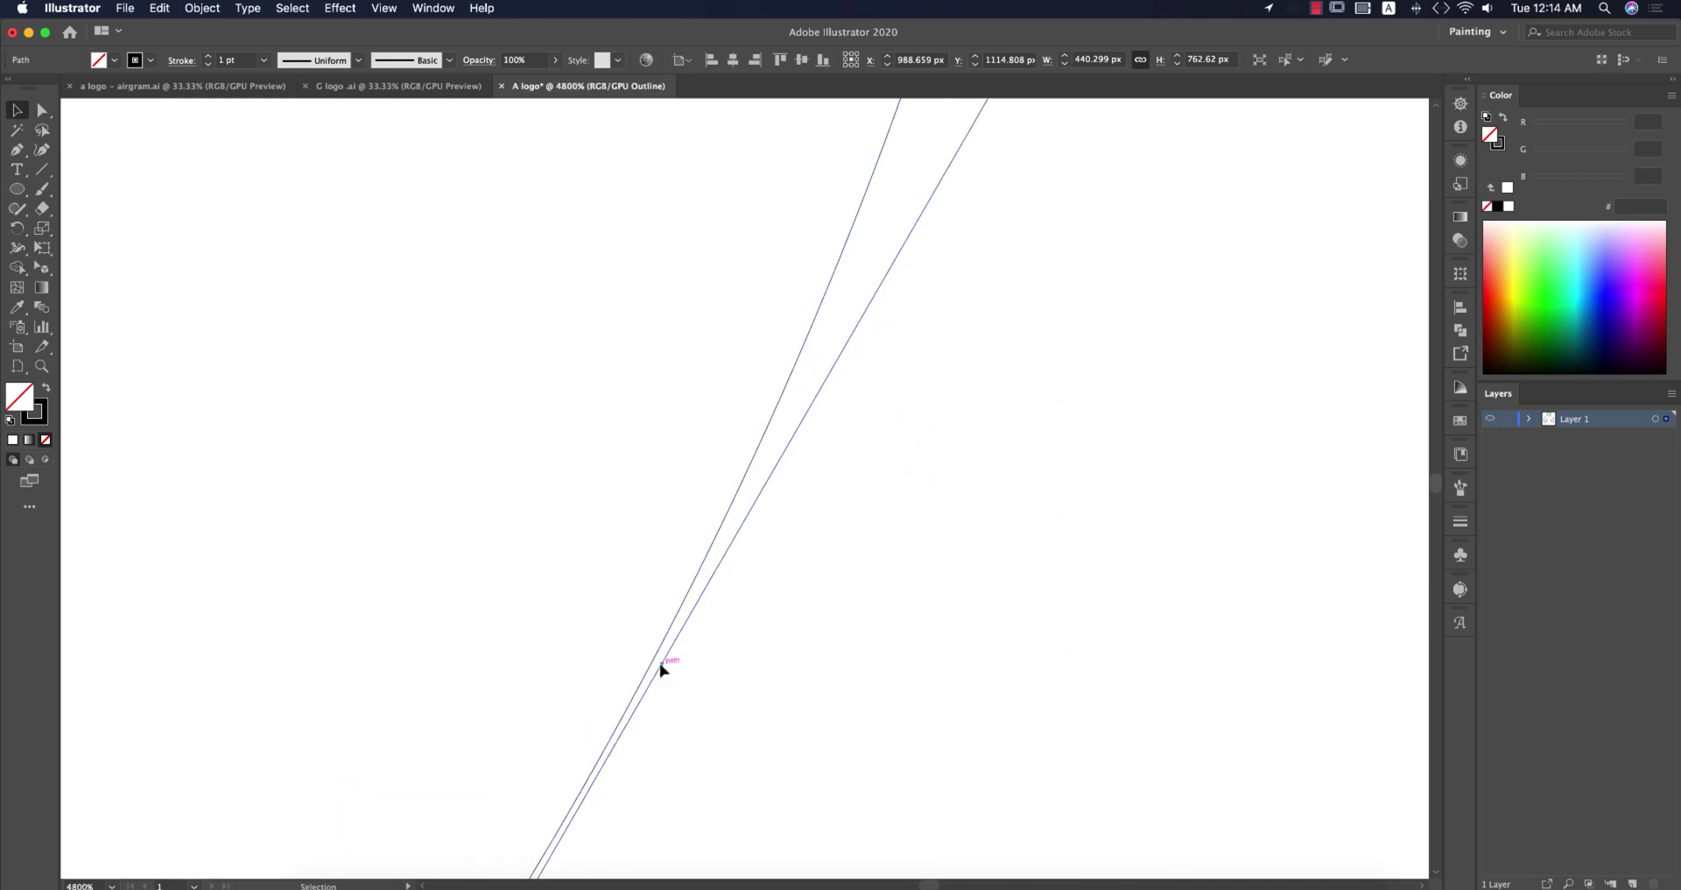
left_click_drag(662, 670, 657, 667)
scroll(688, 667, "down", 10)
scroll(713, 702, "down", 5)
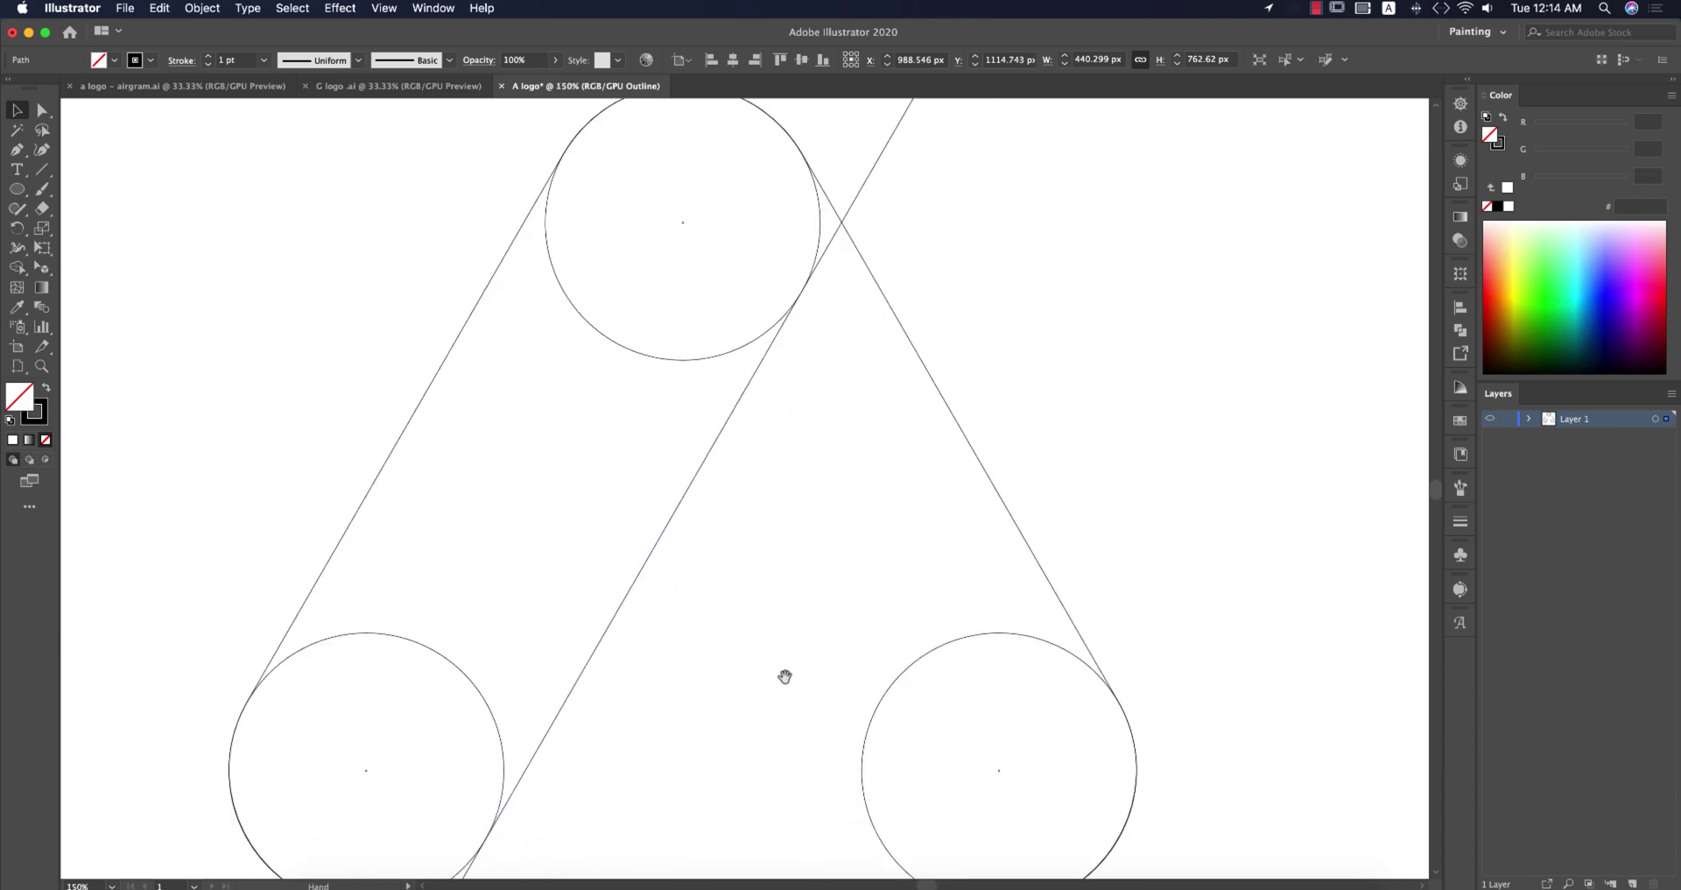
scroll(785, 676, "down", 5)
left_click_drag(491, 604, 865, 567)
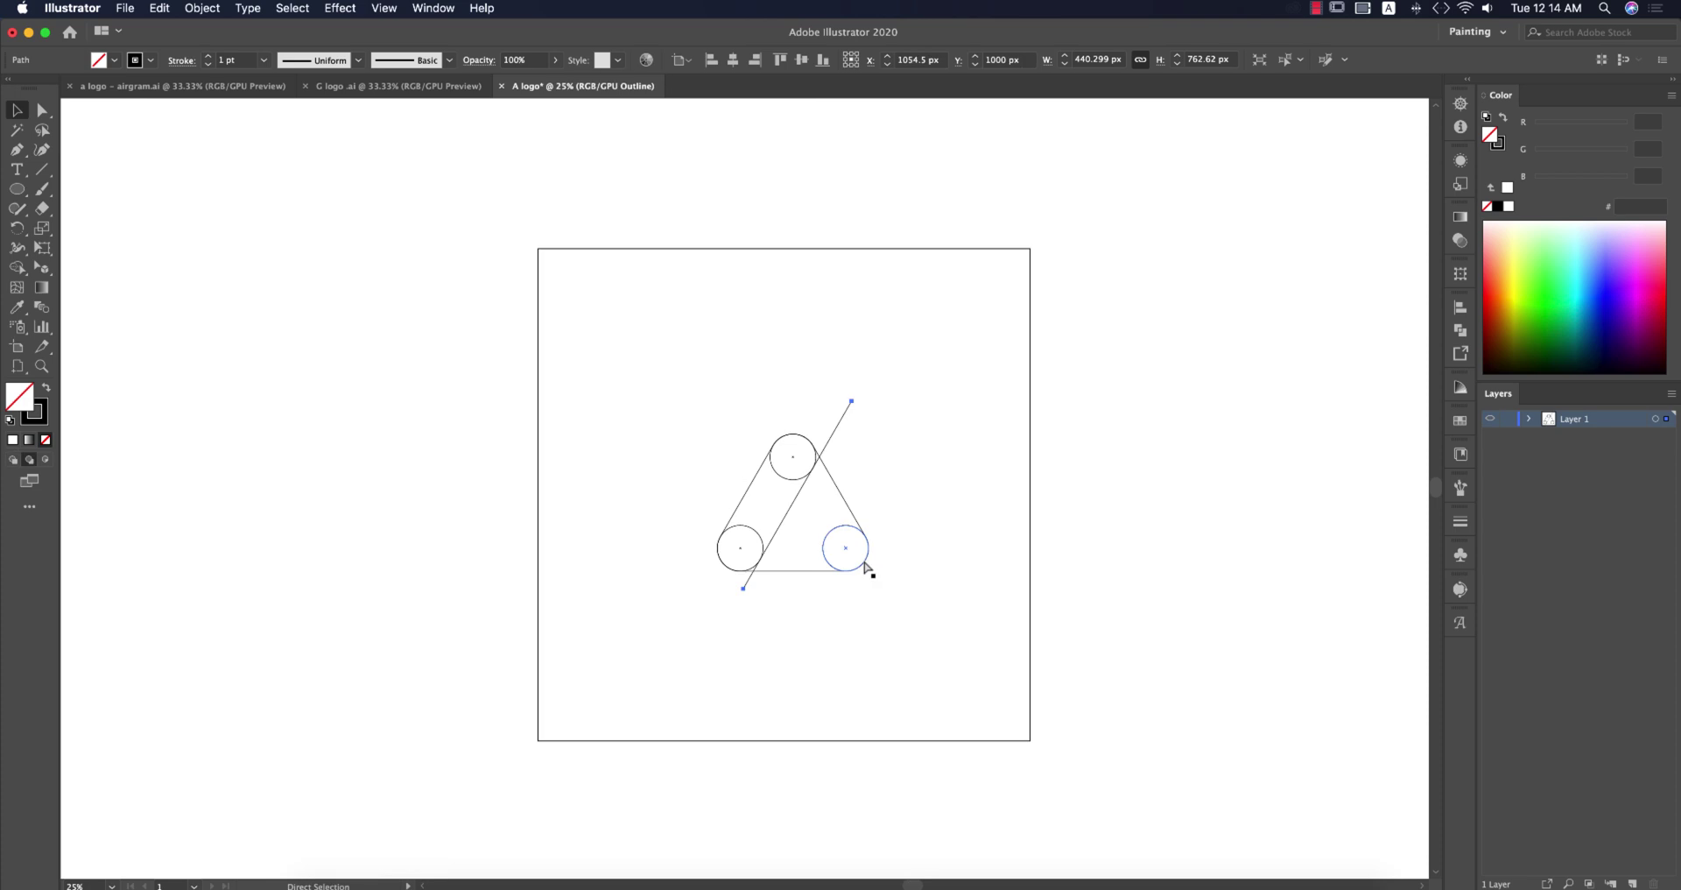
Paste the line in front and repeat the offset with Transform Again (⌘D), then deselect
key("super+c")
key("super+f")
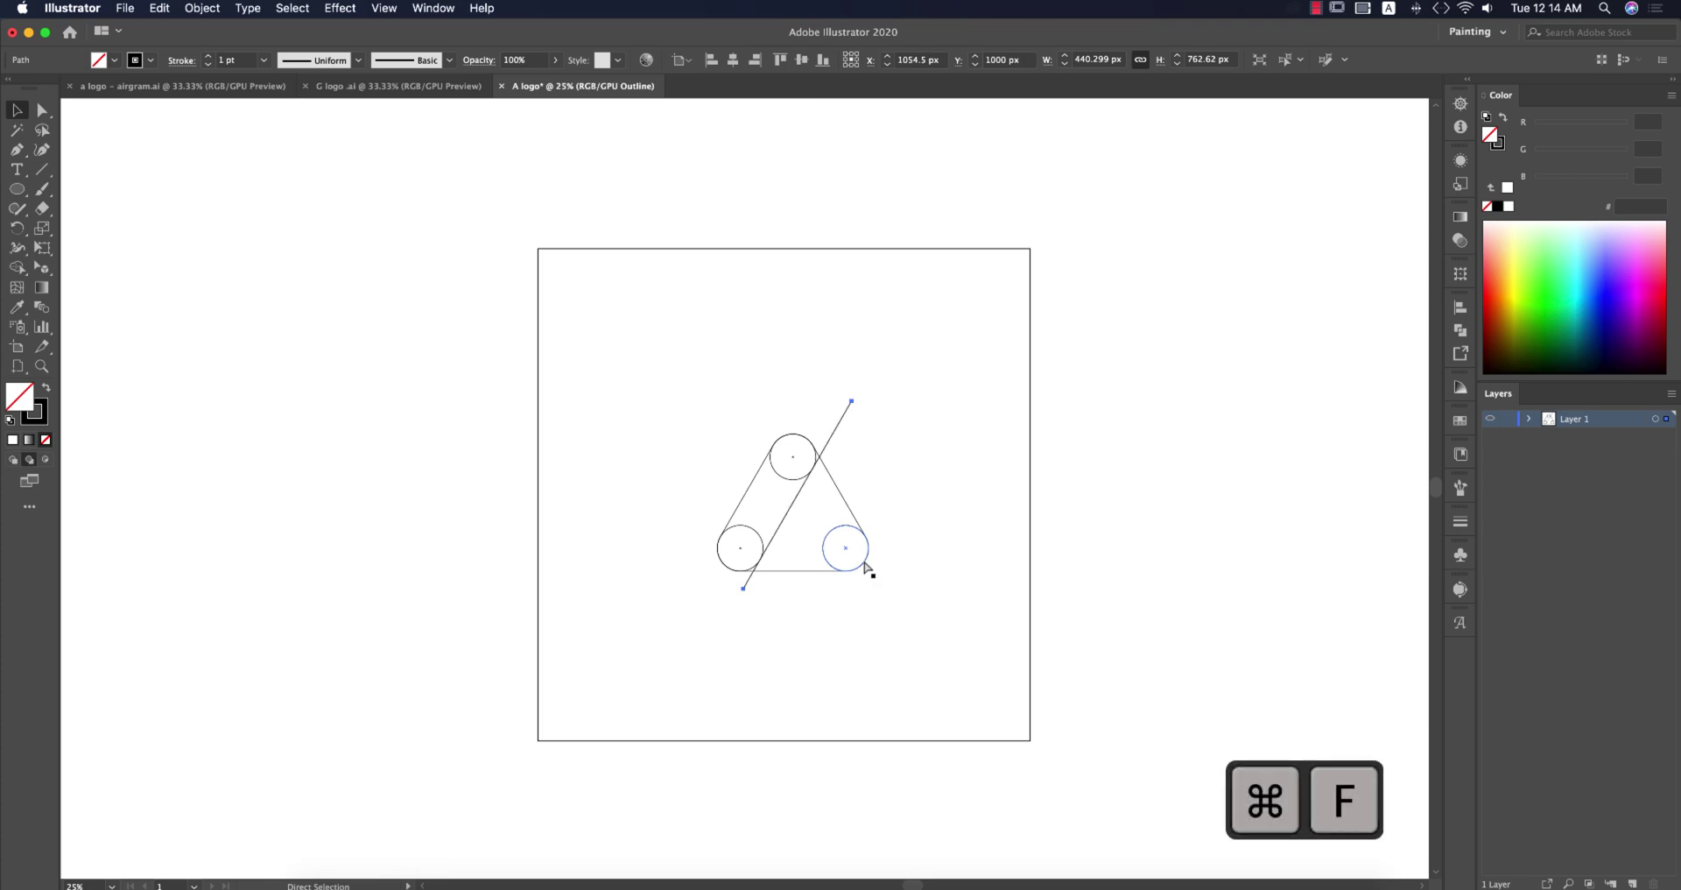
key("super+d")
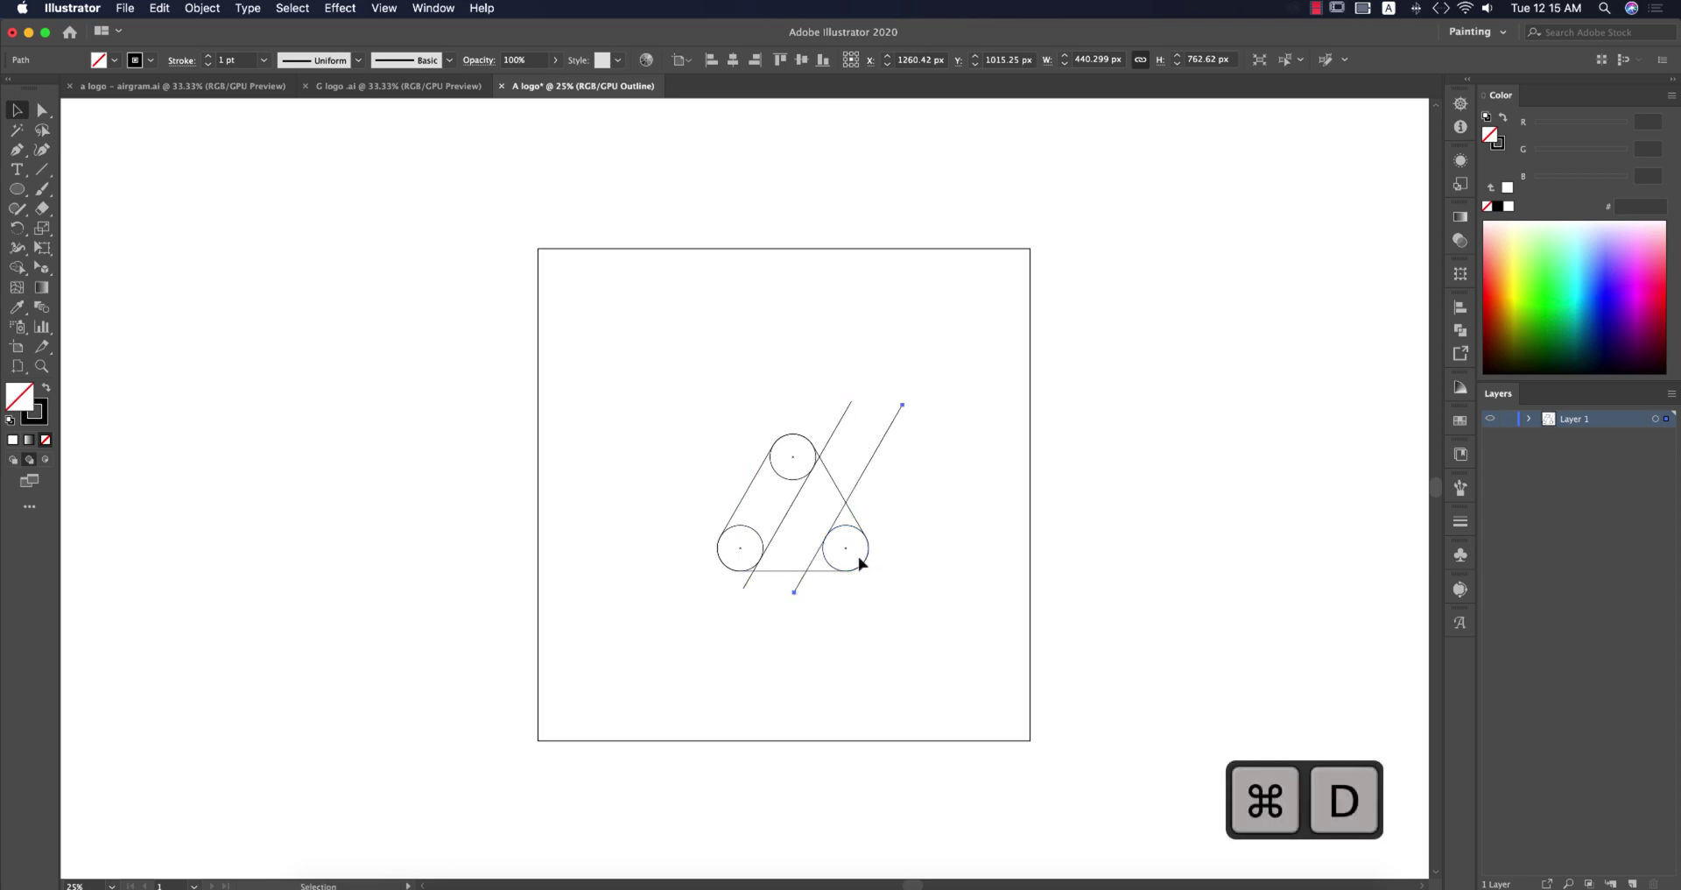
scroll(832, 542, "up", 4)
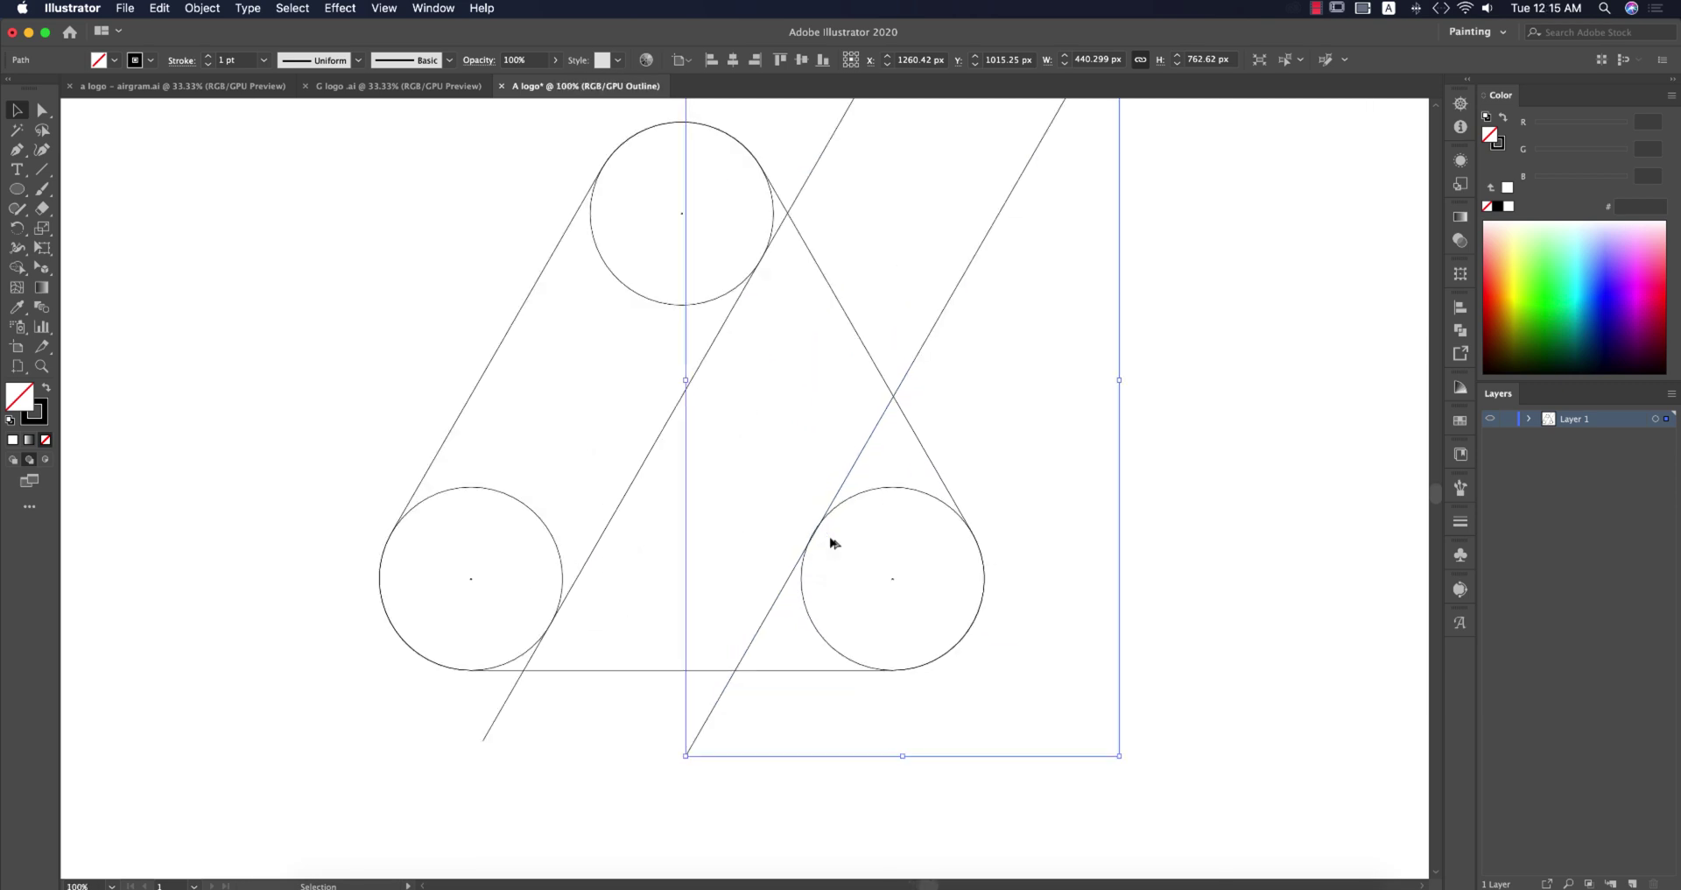
left_click(1050, 560)
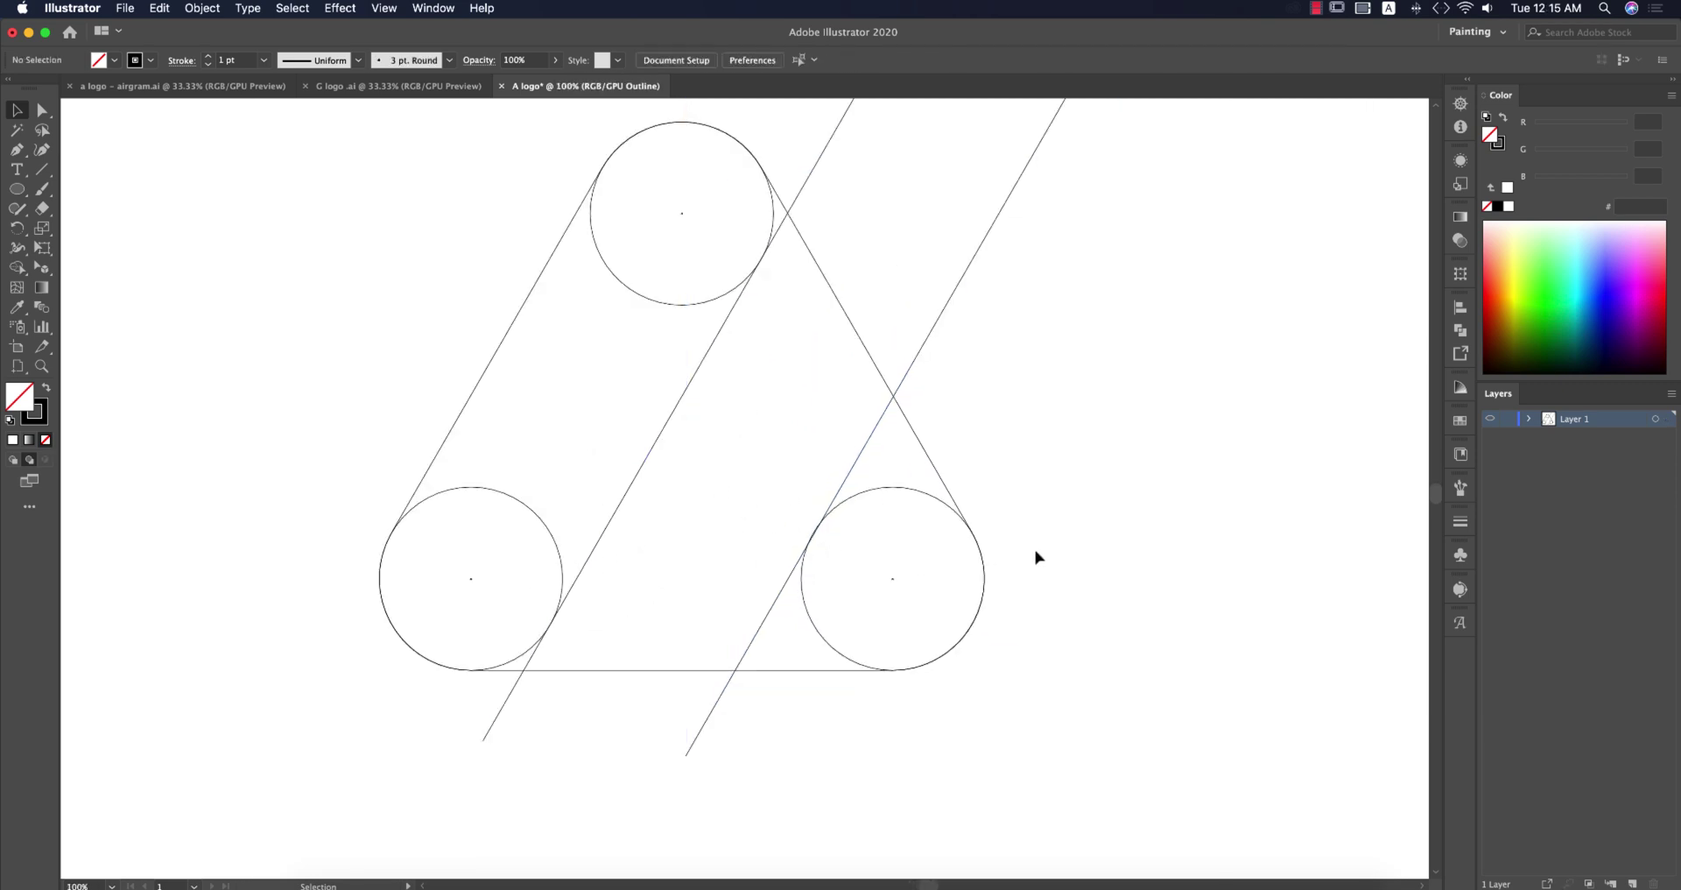
Draw a line between the top and right circles and lengthen it evenly from its centre
scroll(824, 596, "down", 1)
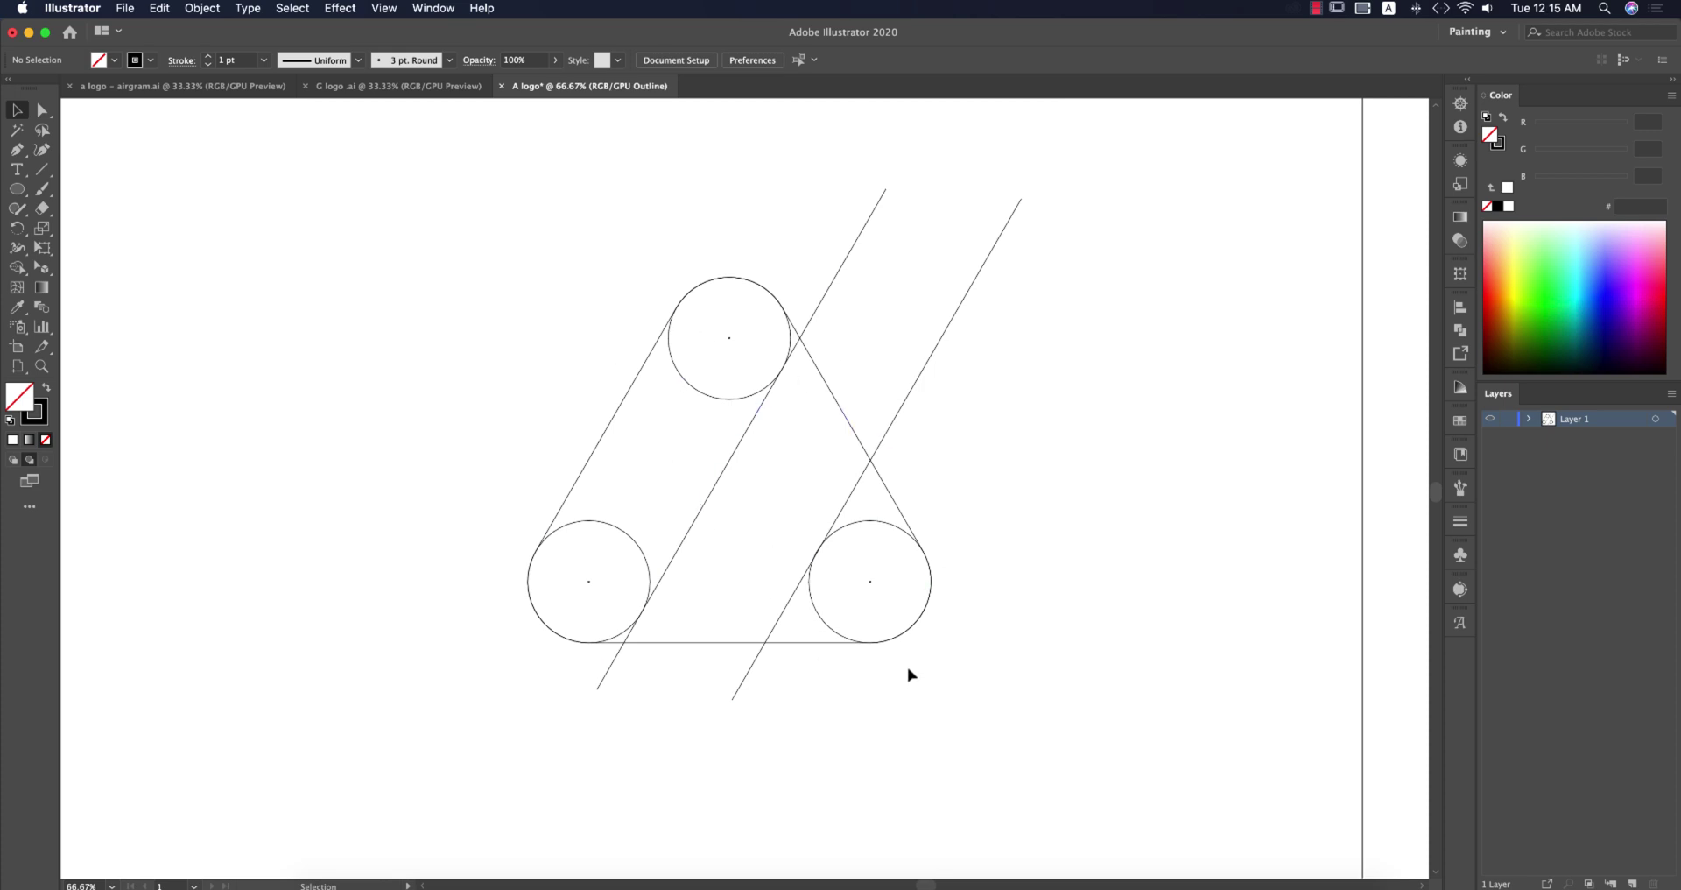
key("p")
left_click(782, 308)
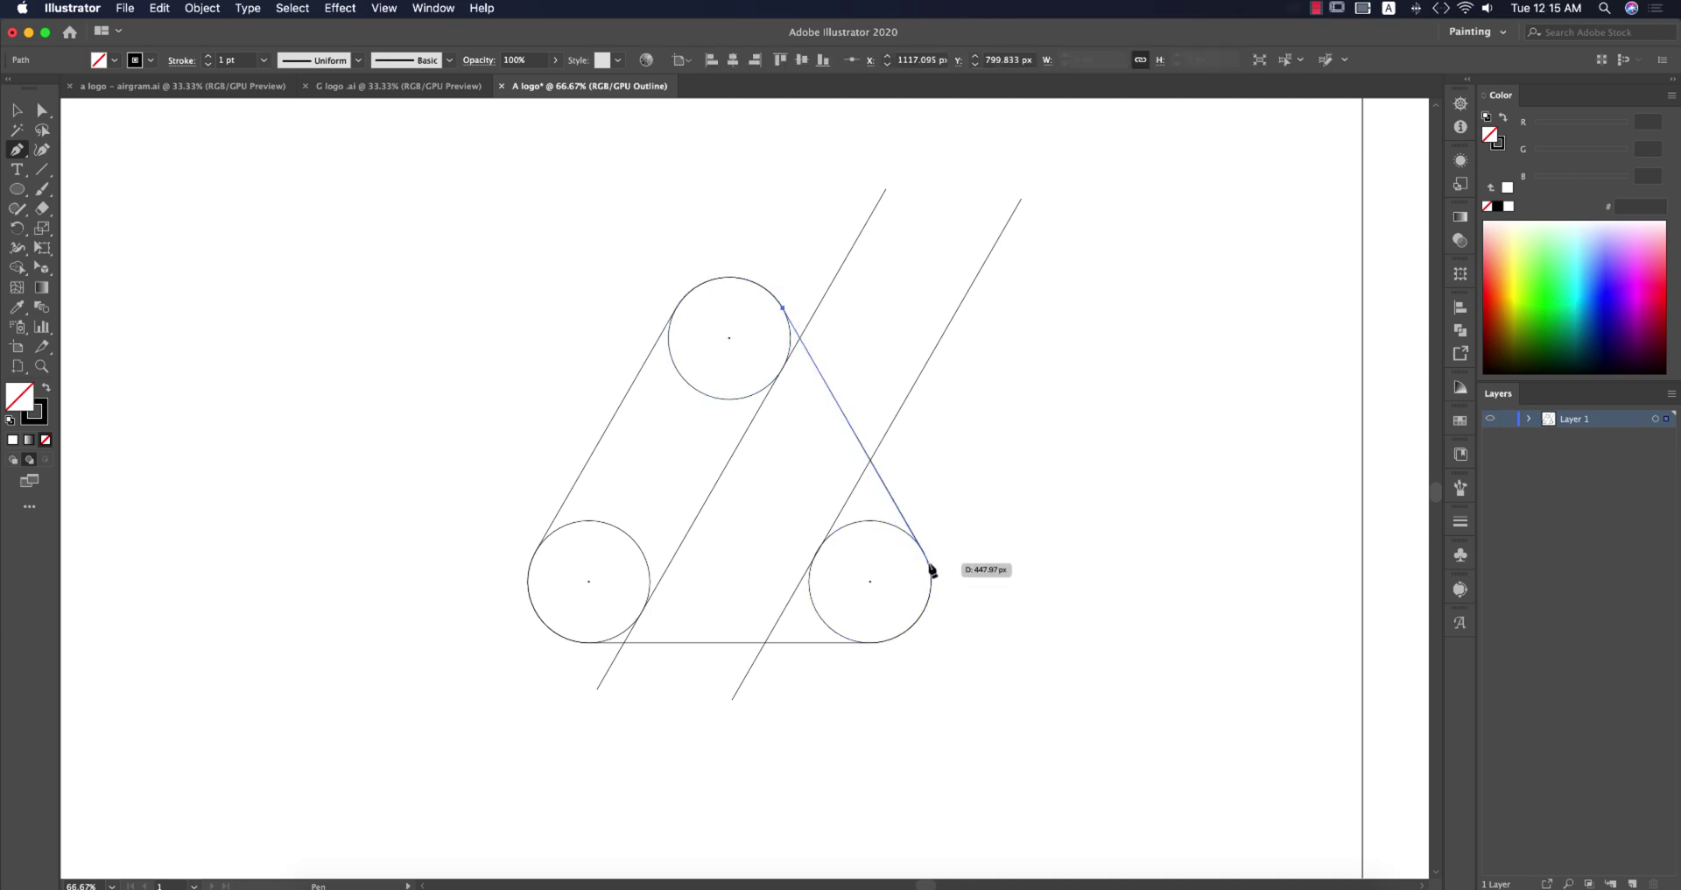
left_click(923, 551)
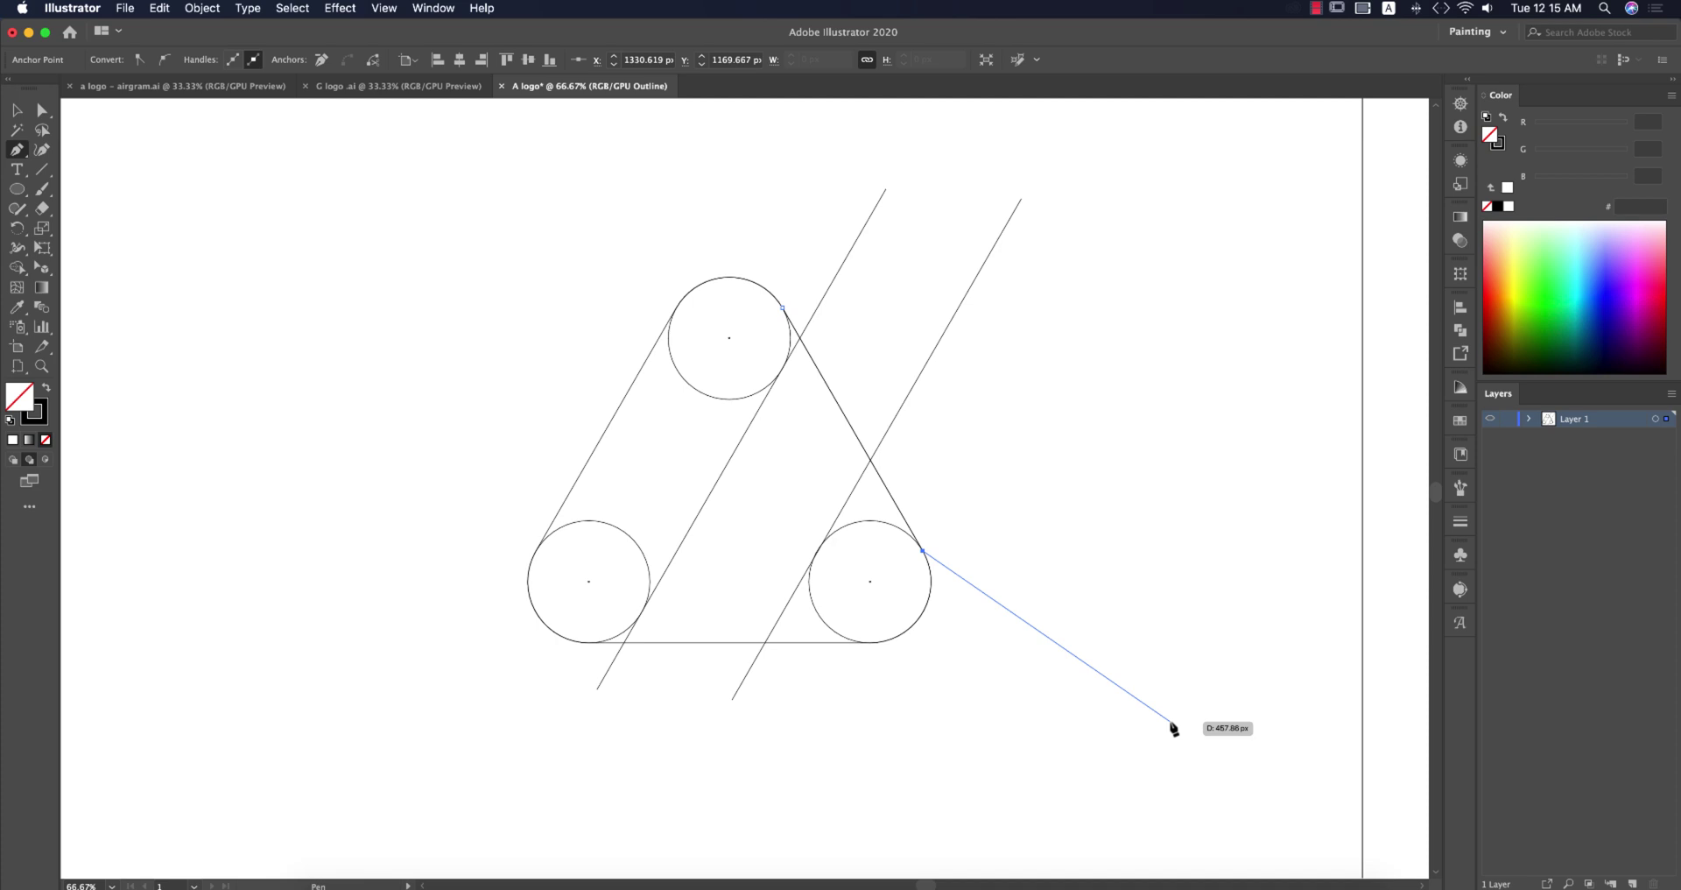
key("Escape")
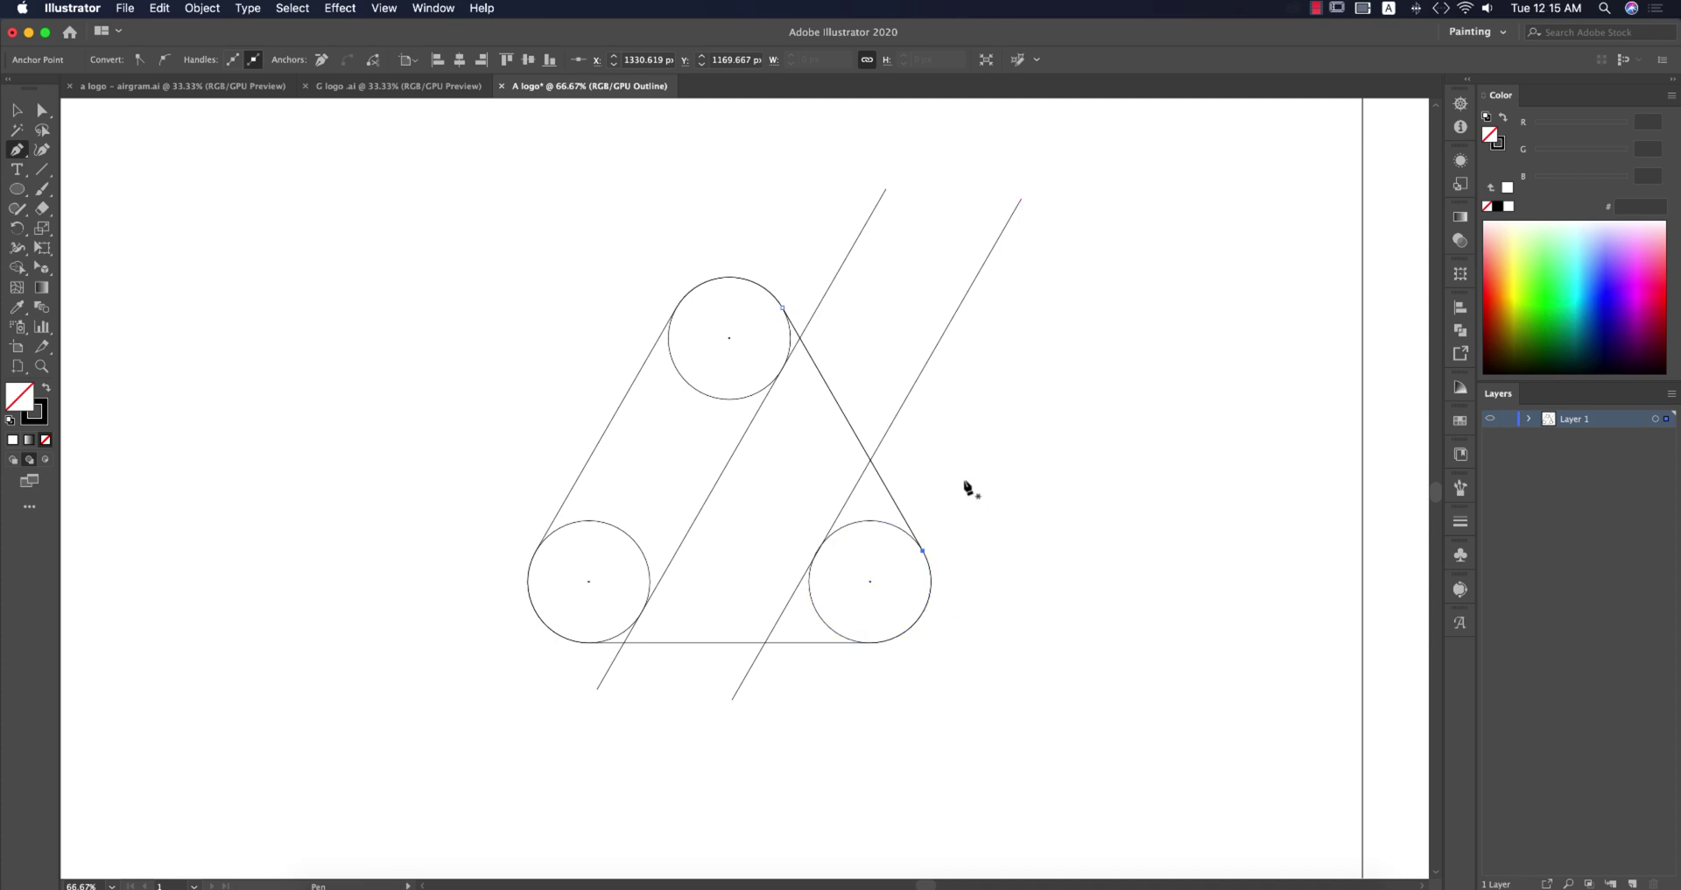
left_click(17, 111)
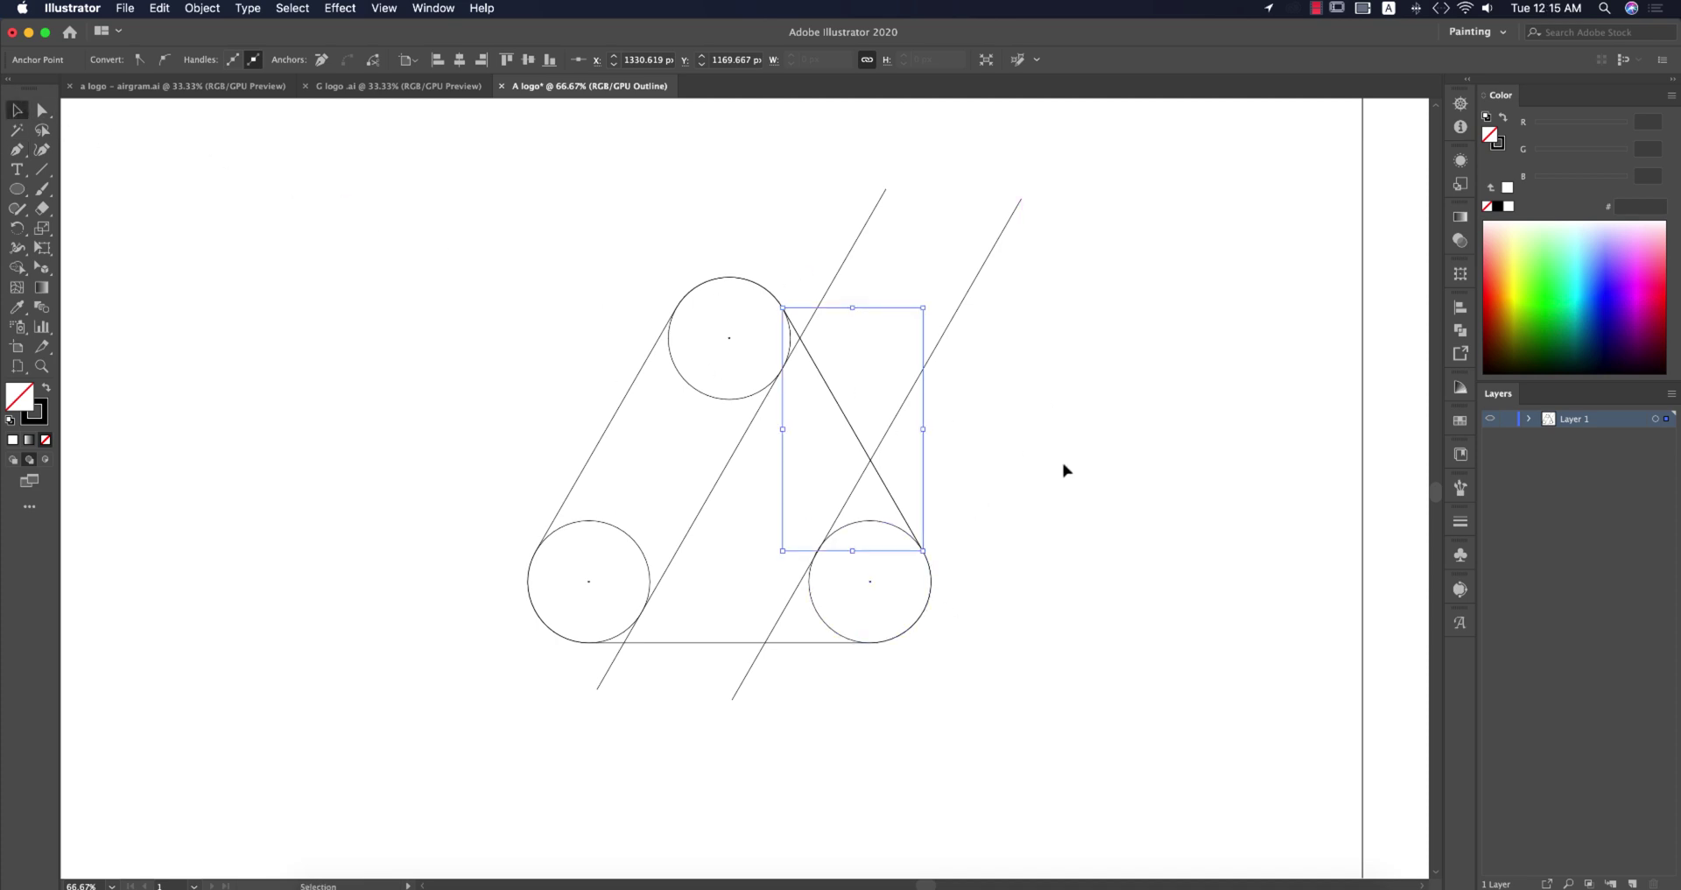
key("alt+shift")
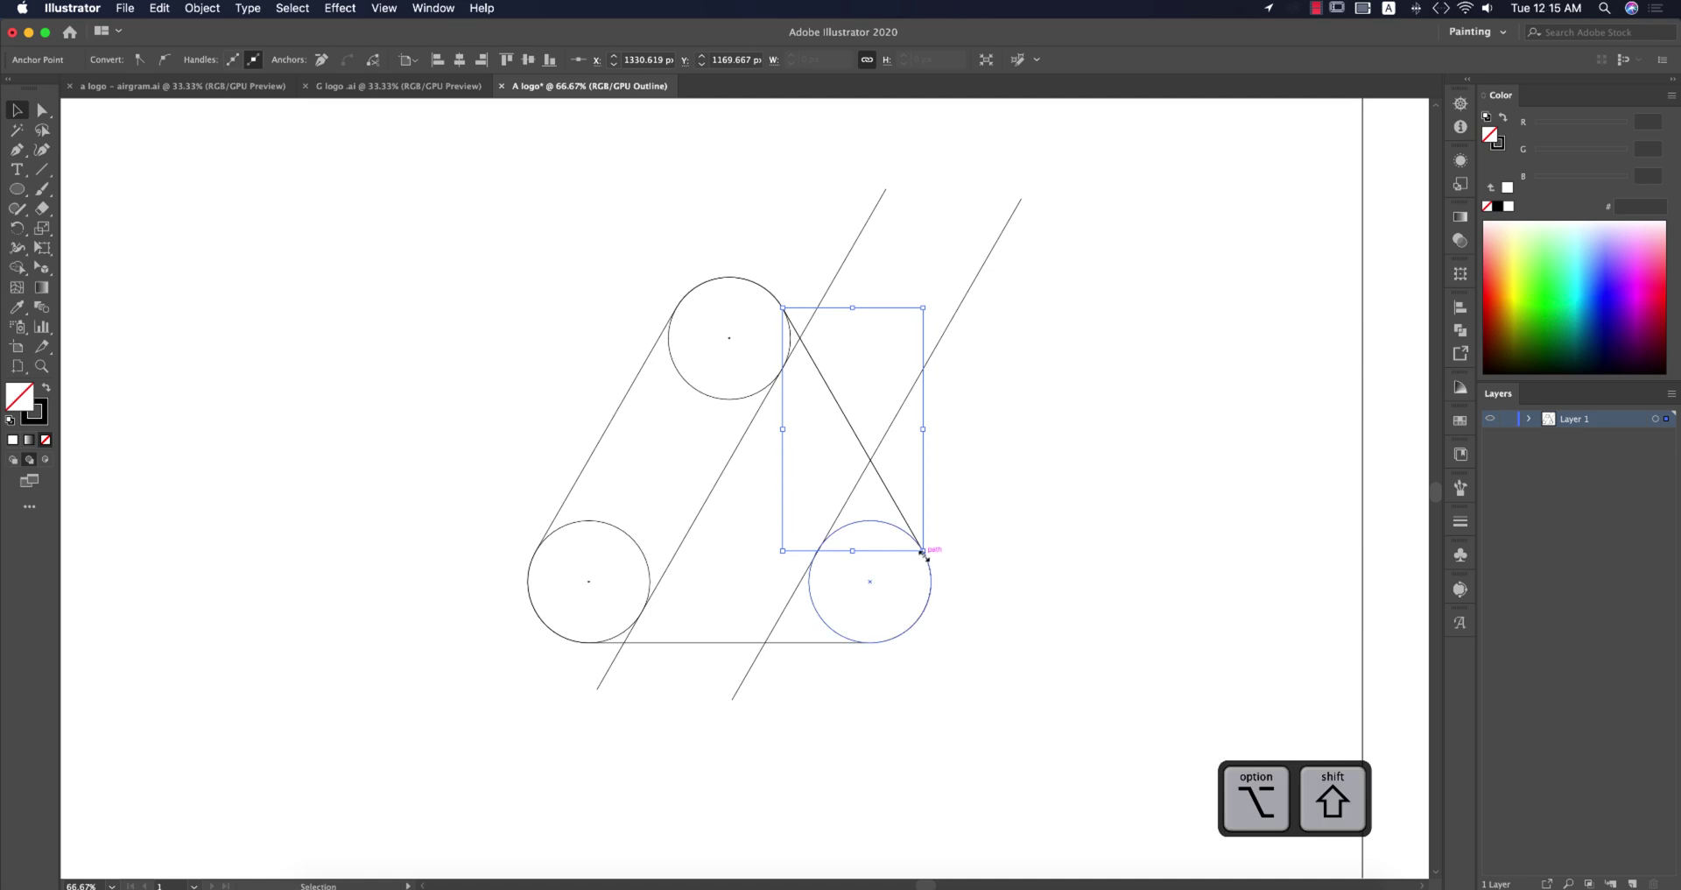
left_click_drag(924, 552, 1027, 709)
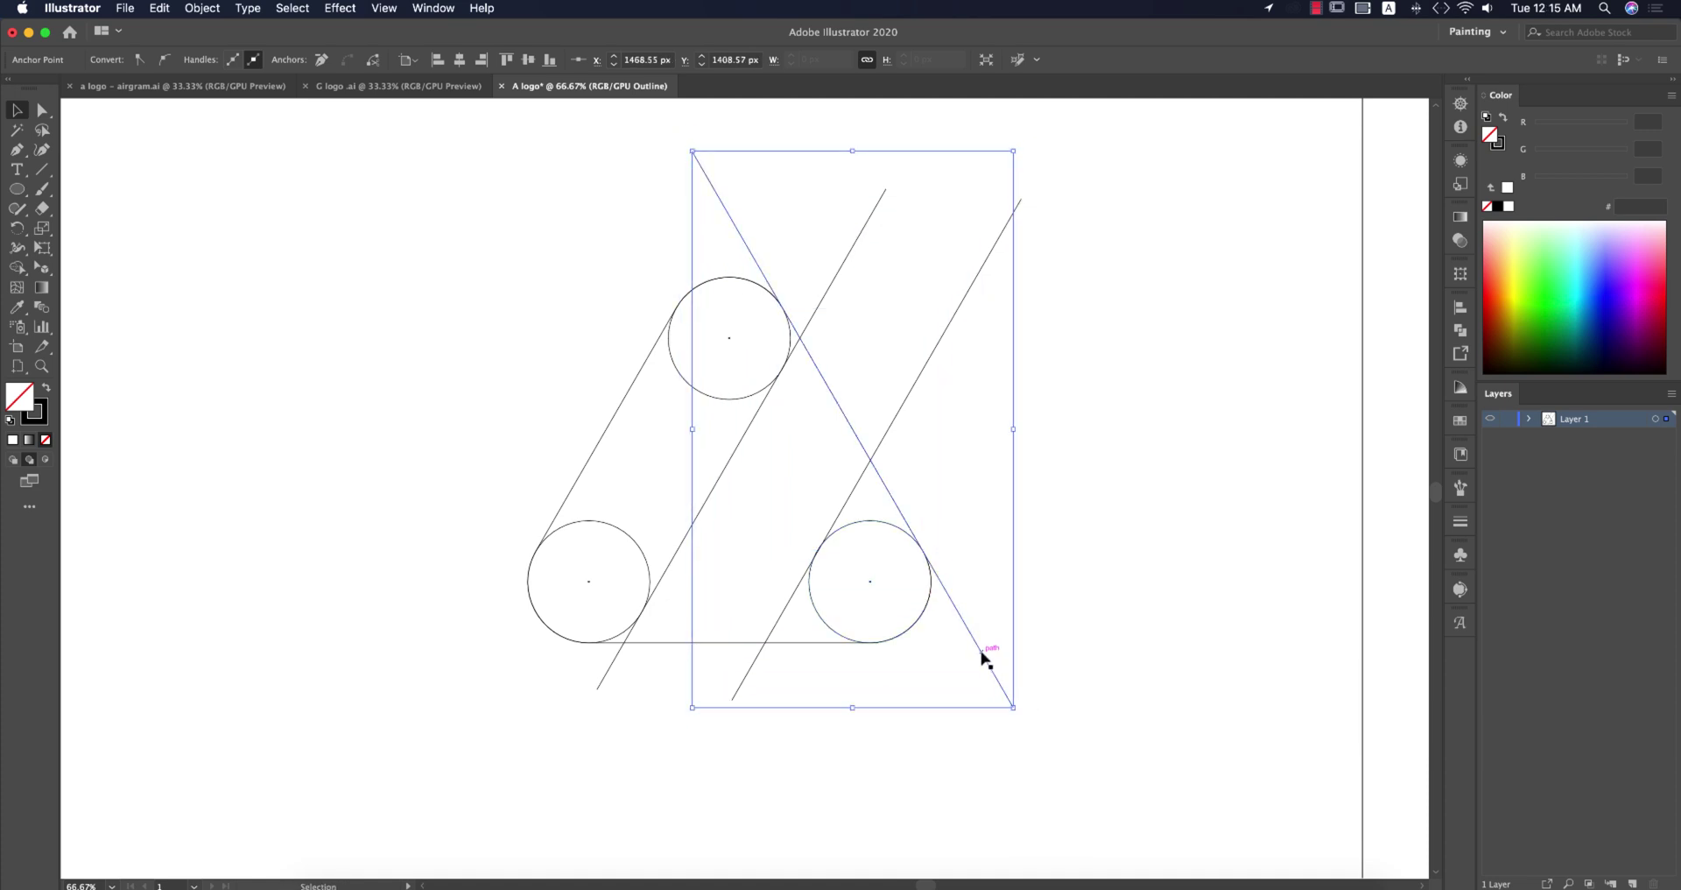
Option-drag a parallel copy of the line down and to the left, placing it precisely
left_click_drag(983, 657, 827, 649)
key("super+equal")
key("super+equal")
key("super+equal")
key("super+equal")
key("super+equal")
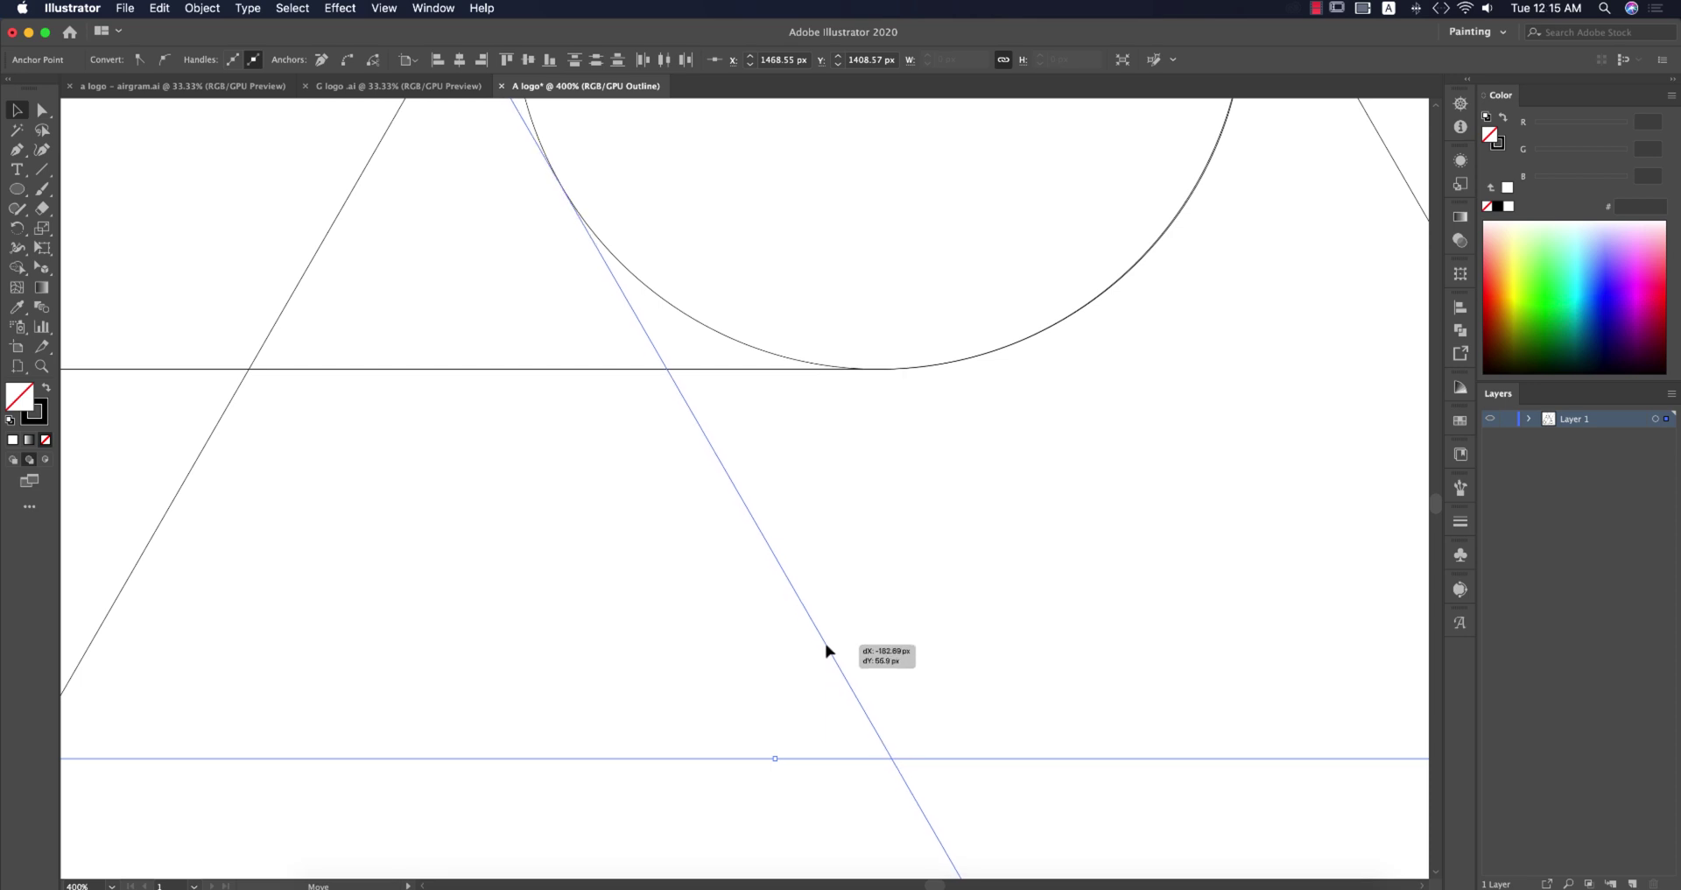
left_click_drag(826, 650, 827, 650)
key("super+minus")
key("super+minus")
key("super+minus")
key("super+minus")
key("super+minus")
key("super+minus")
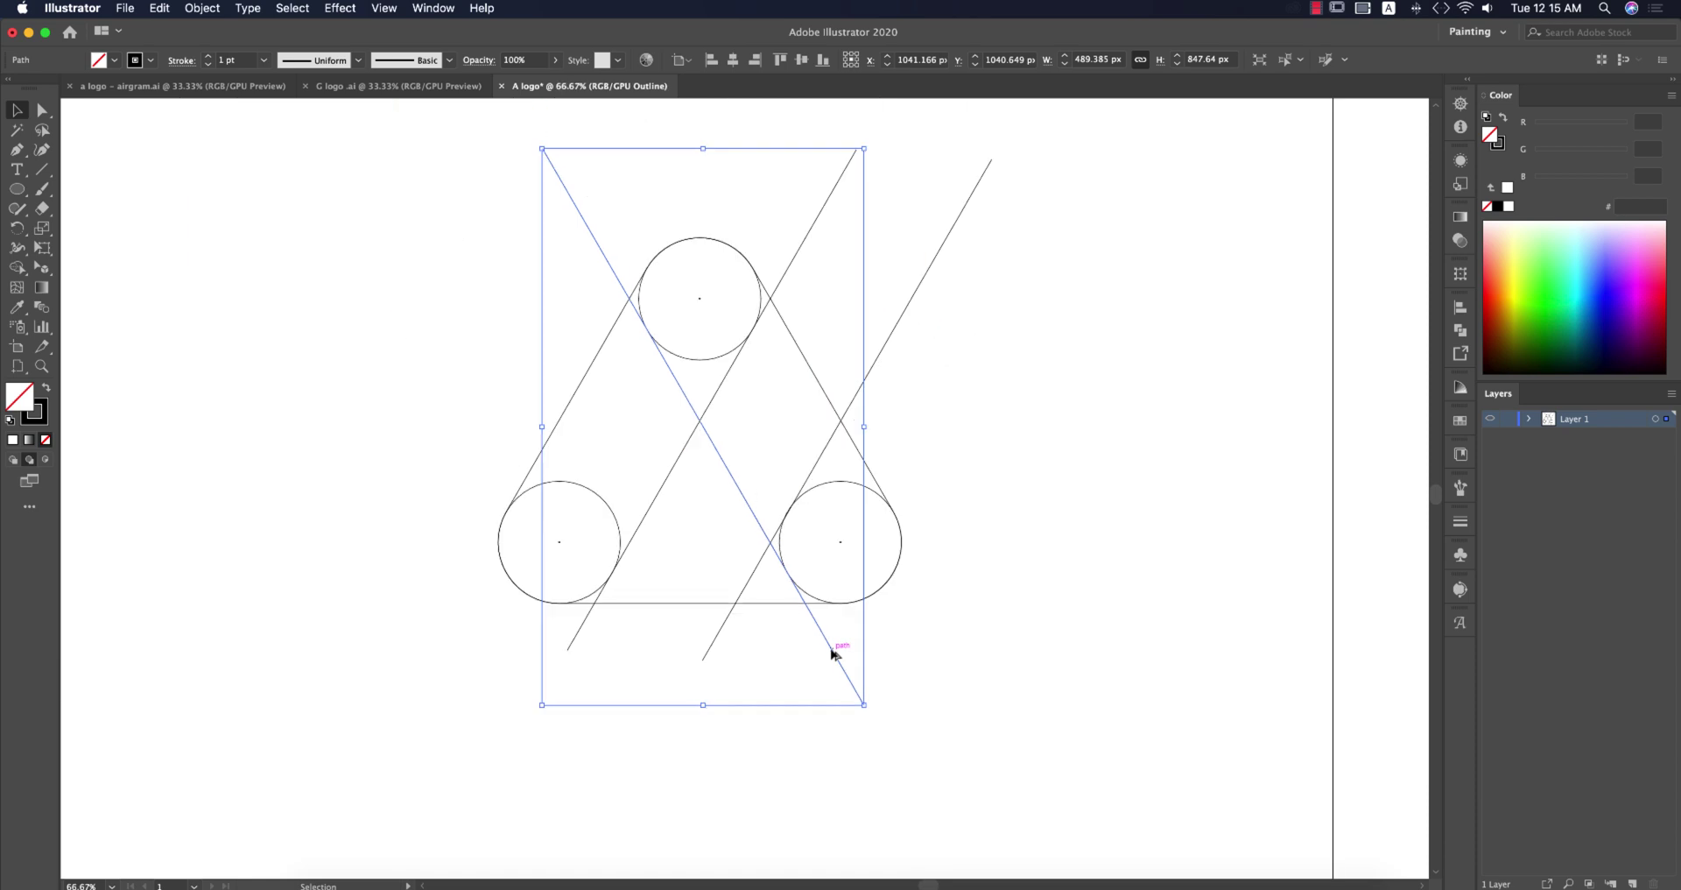
key("super+minus")
Paste the line in front and repeat the offset with Transform Again (⌘D), then deselect
key("super+c")
key("super+f")
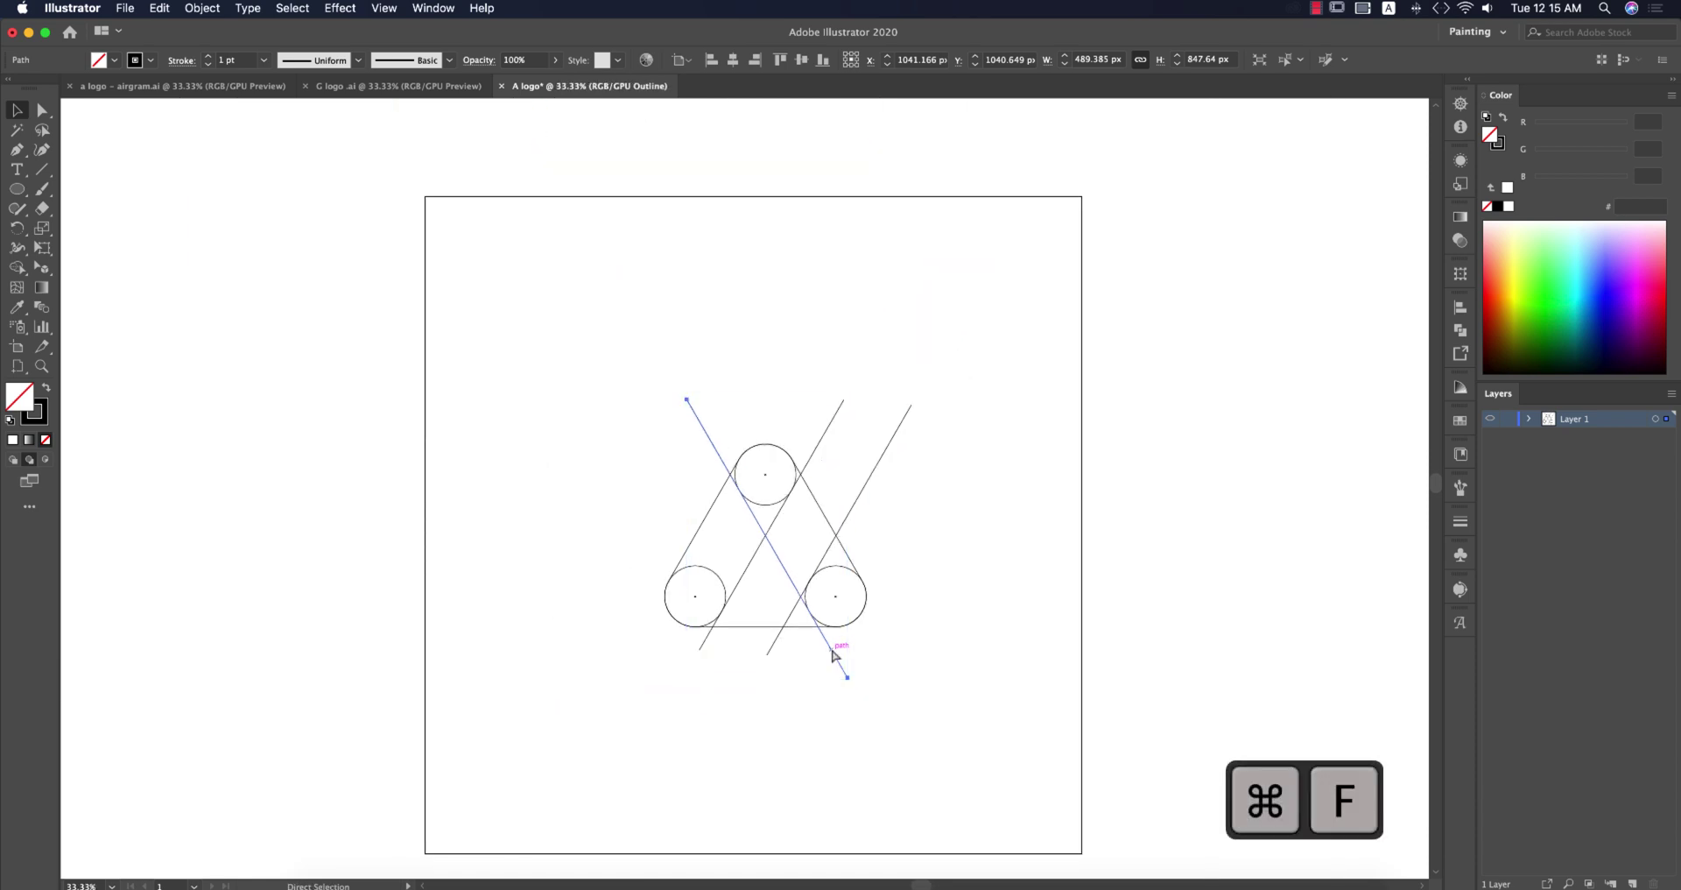
key("super+d")
key("super+d")
key("v")
left_click(938, 683)
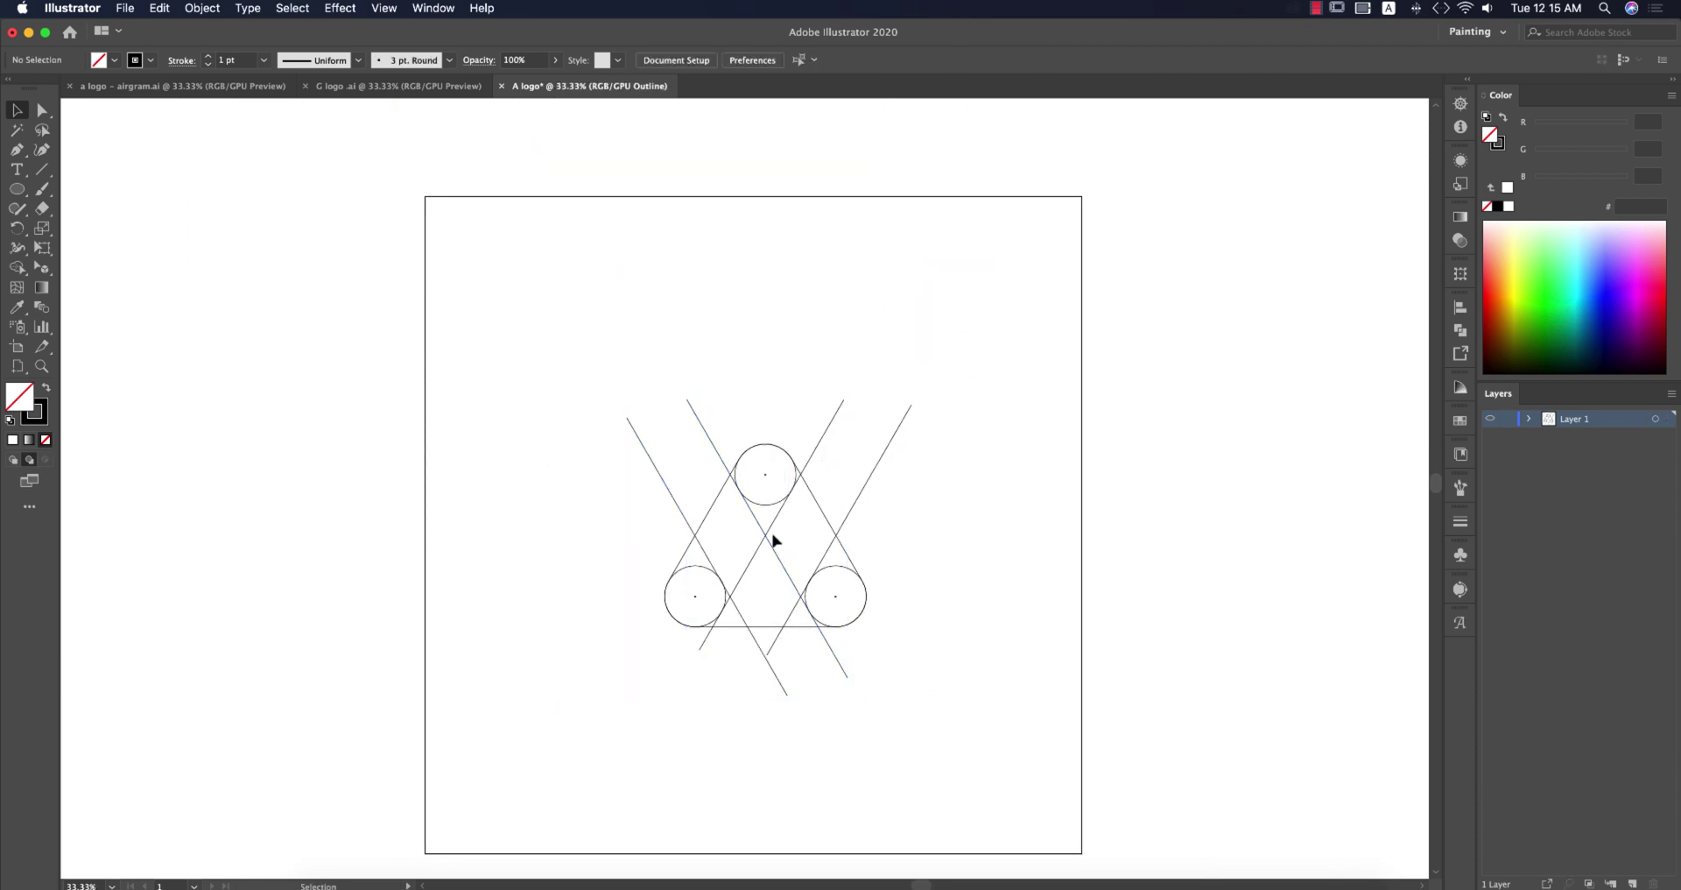
scroll(775, 539, "up", 2)
scroll(791, 555, "up", 1)
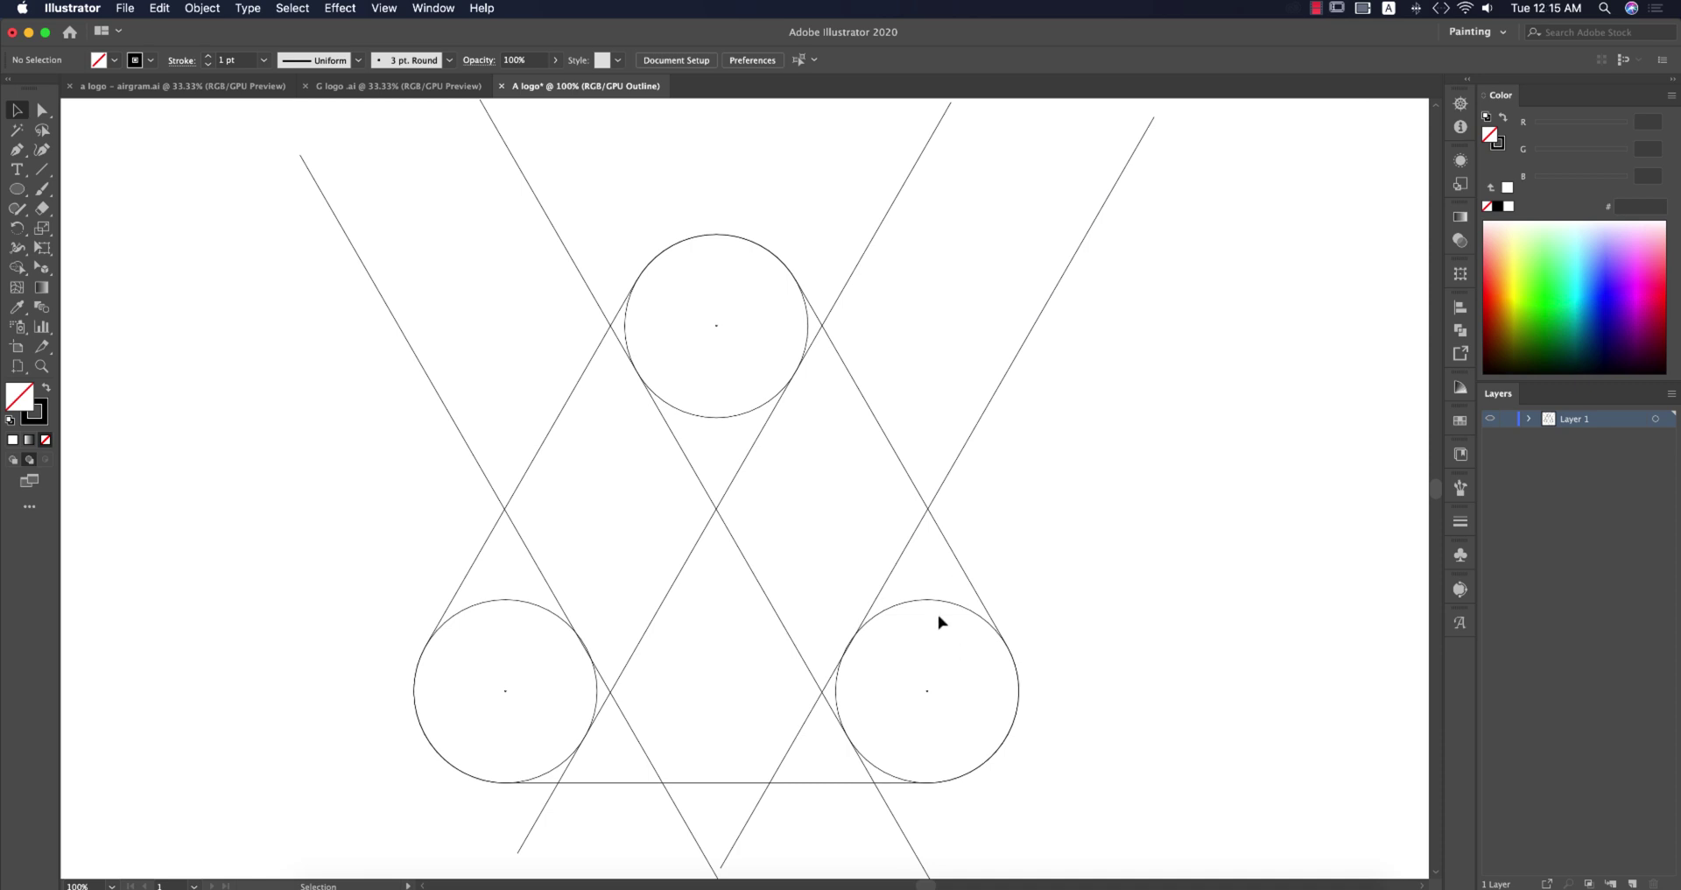
Option-drag circle copies to the mid-right side and base centre, then select all artwork
left_click_drag(937, 601, 833, 423)
left_click_drag(876, 583, 770, 767)
left_click(1088, 680)
scroll(1043, 671, "down", 5)
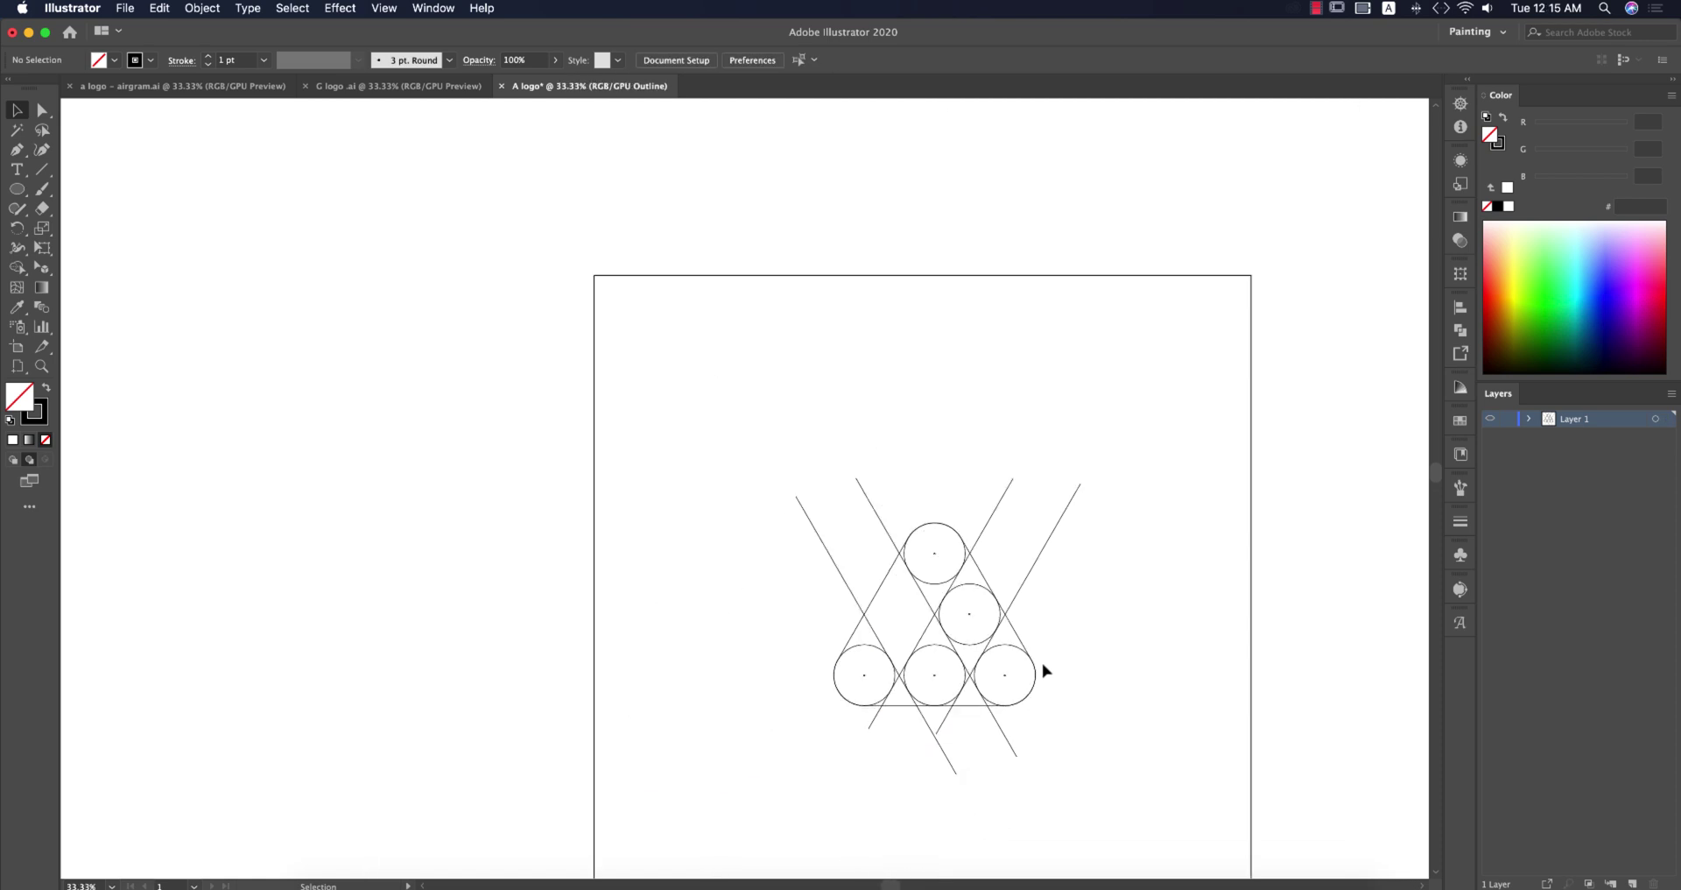
left_click_drag(1122, 660, 911, 491)
scroll(912, 491, "up", 2)
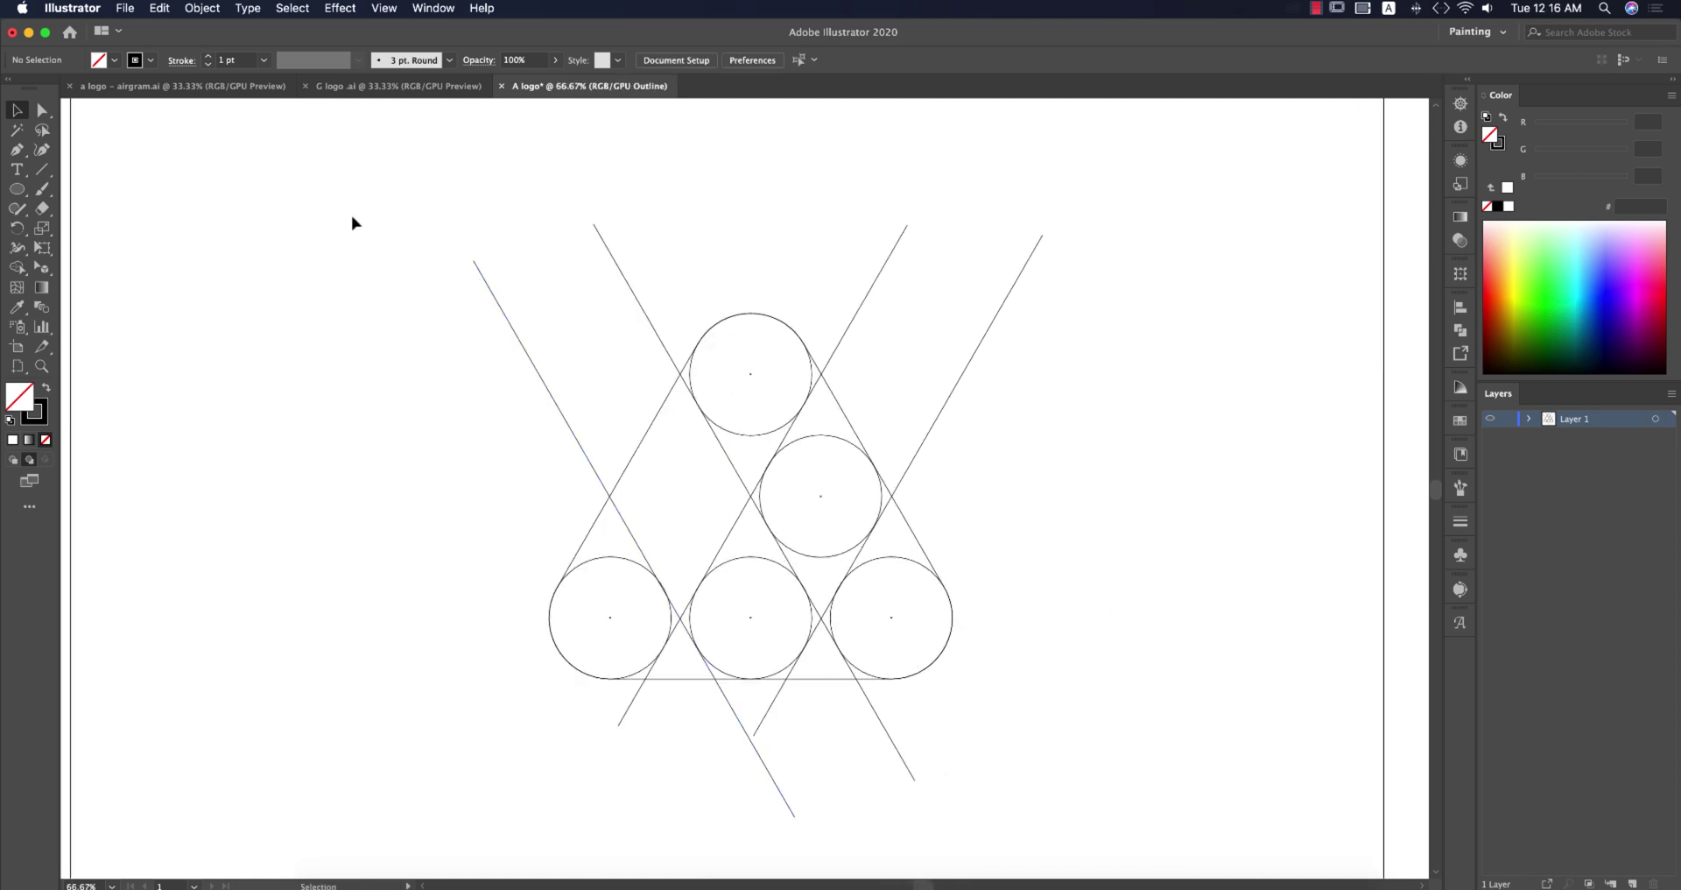
left_click_drag(352, 223, 1194, 702)
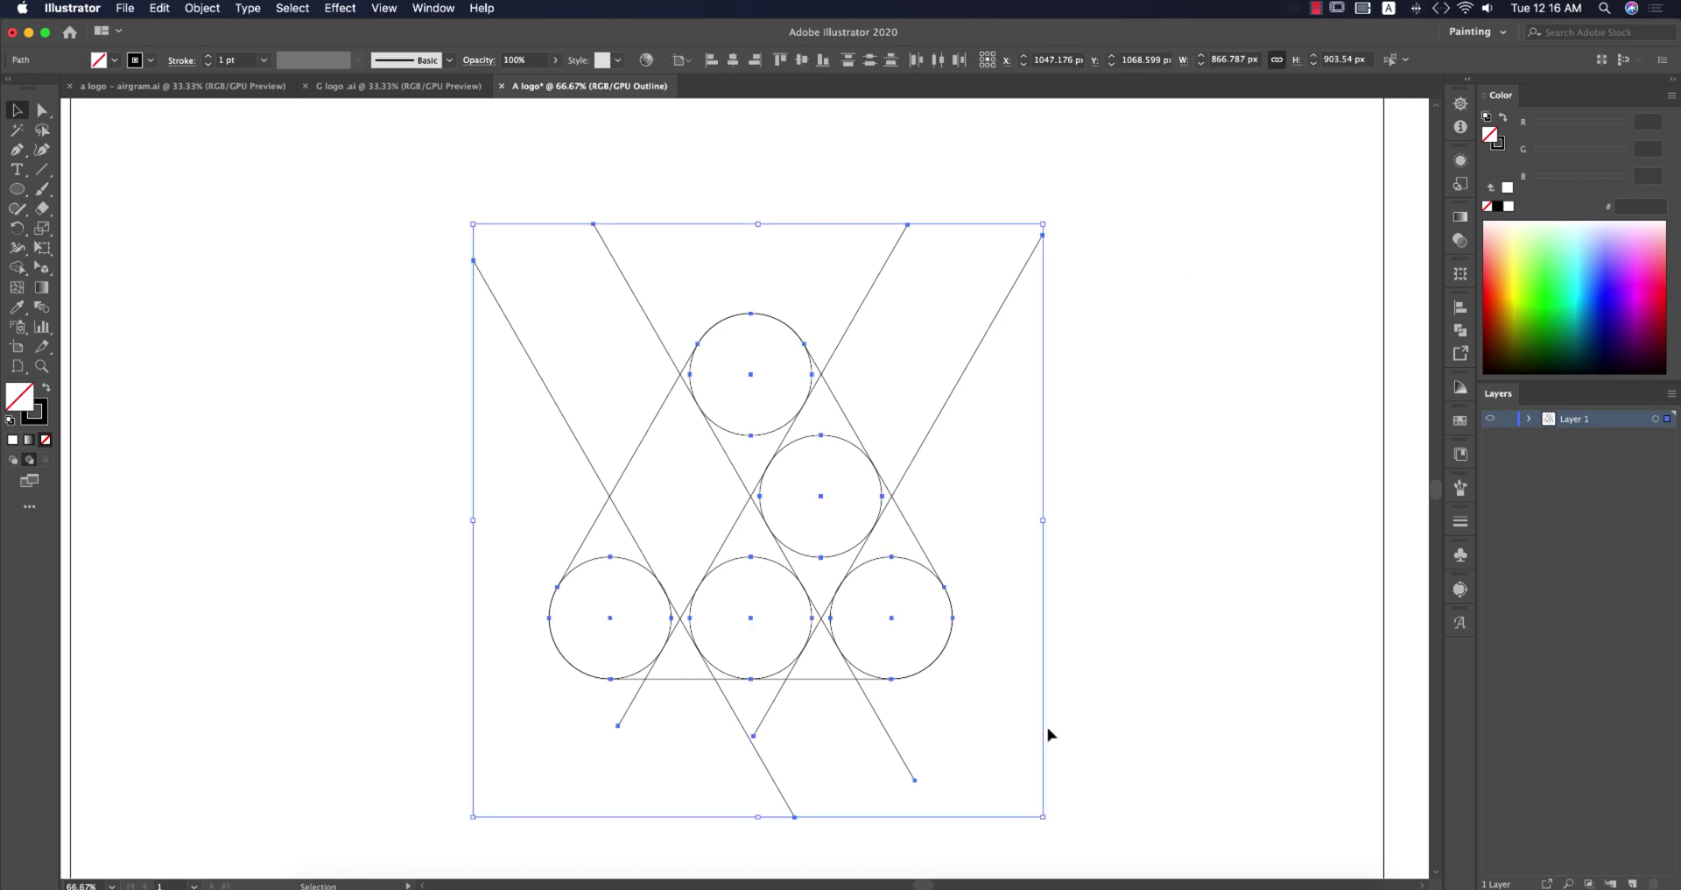
Zoom in and select a circle to check up close that it touches its guide lines
left_click(1154, 716)
left_click_drag(330, 263, 1193, 729)
scroll(880, 463, "up", 2)
scroll(880, 462, "up", 5)
scroll(632, 516, "up", 1)
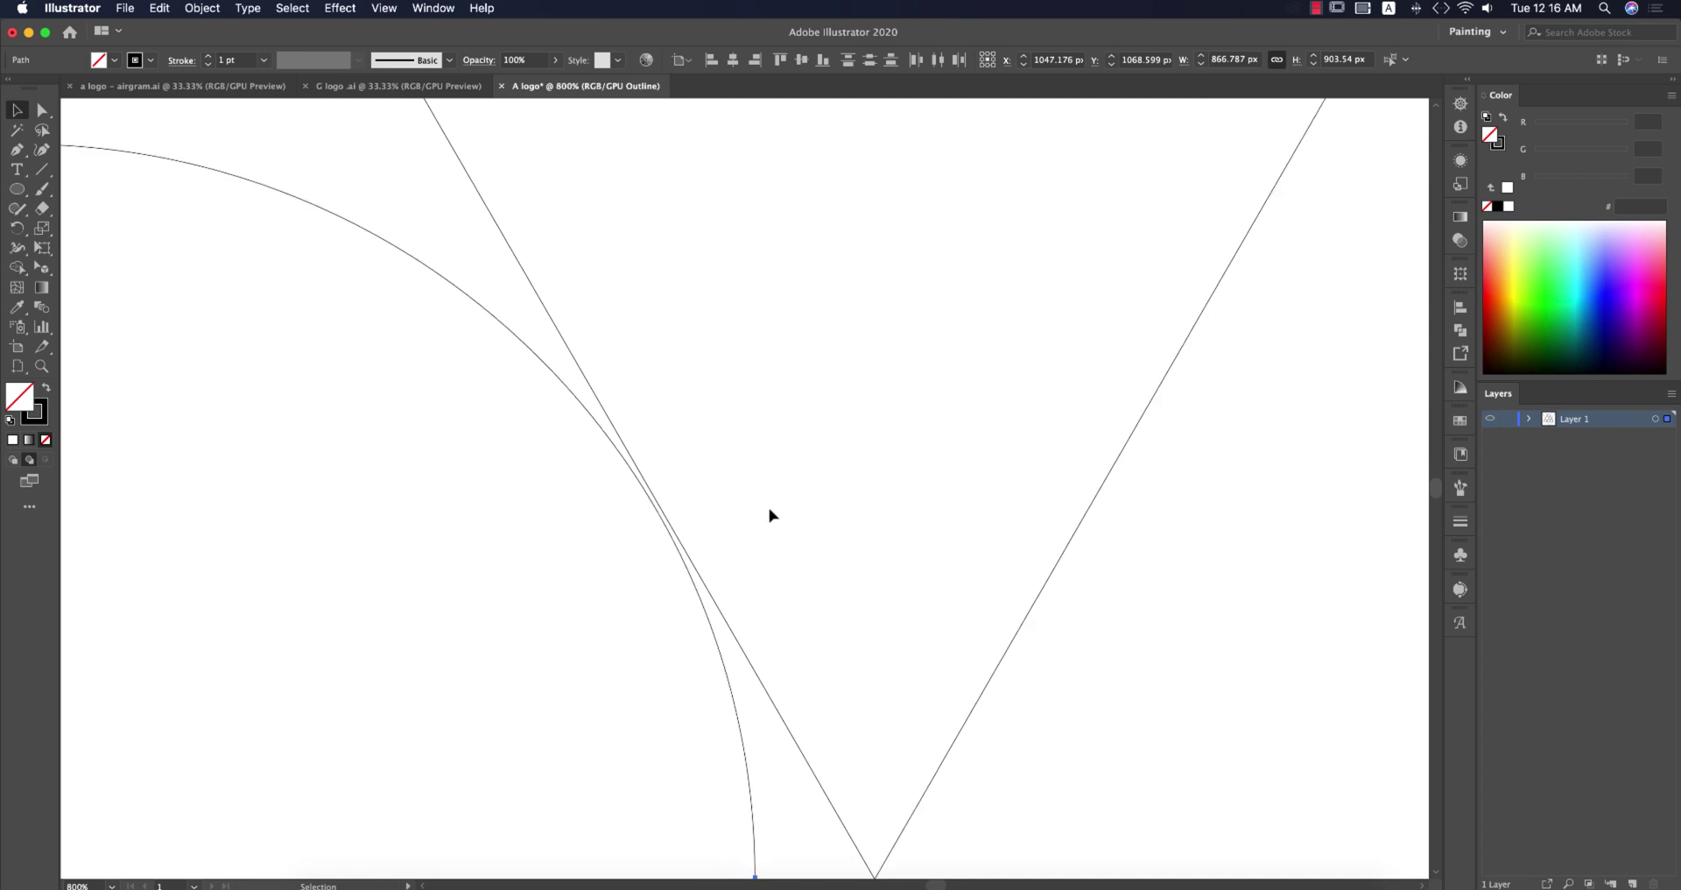
left_click(769, 514)
left_click(692, 569)
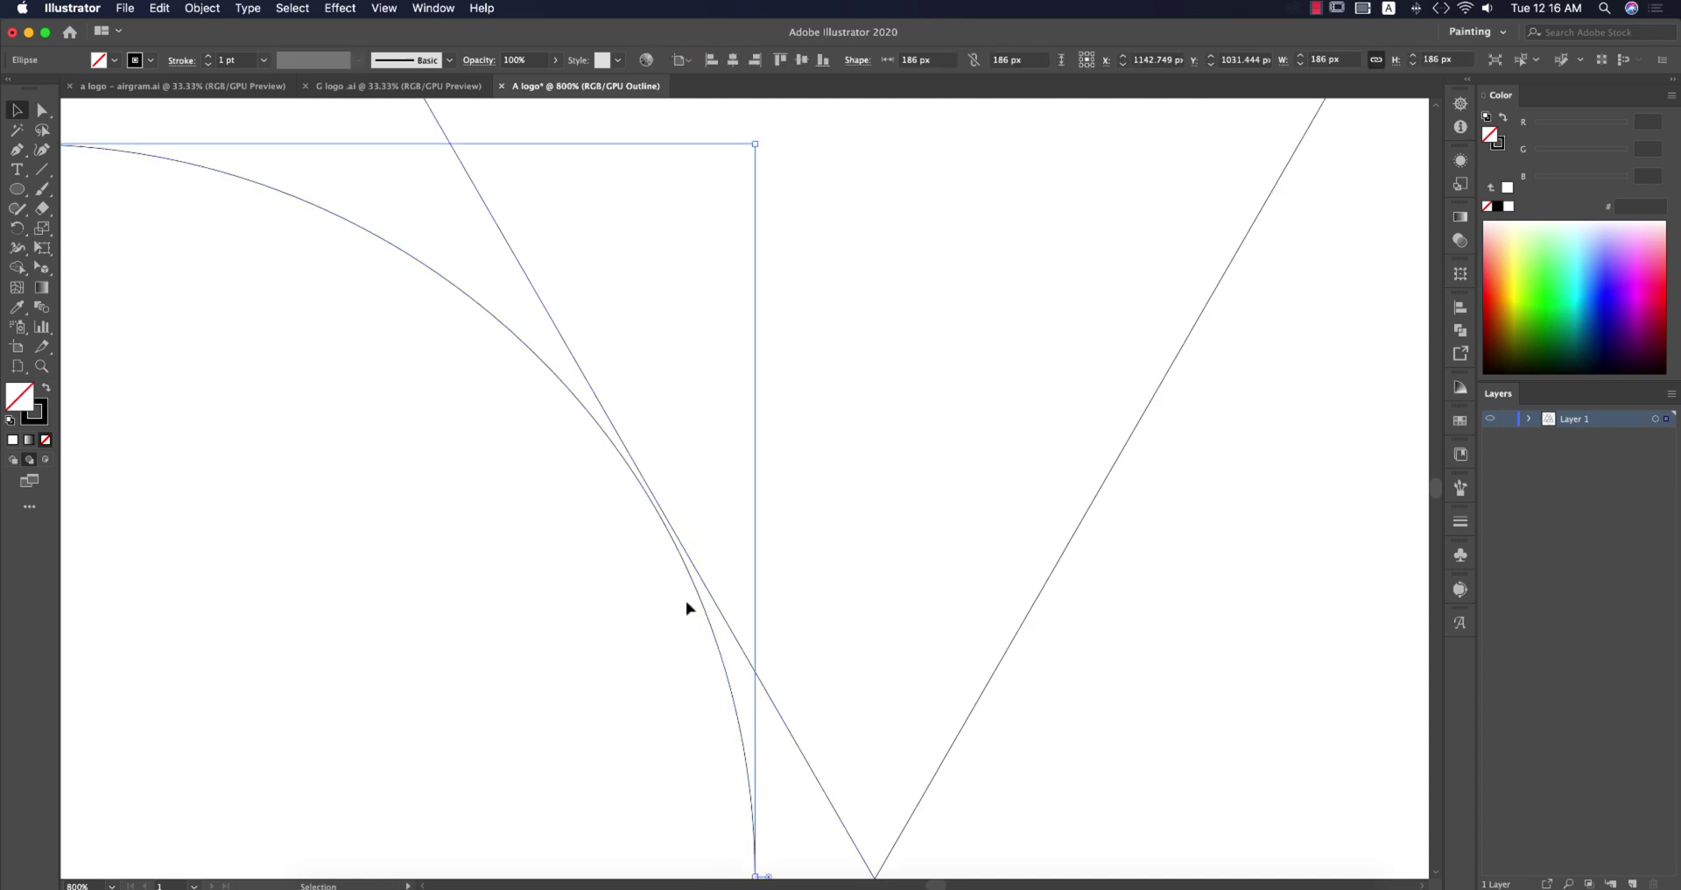
scroll(686, 607, "left", 10)
scroll(848, 197, "down", 2)
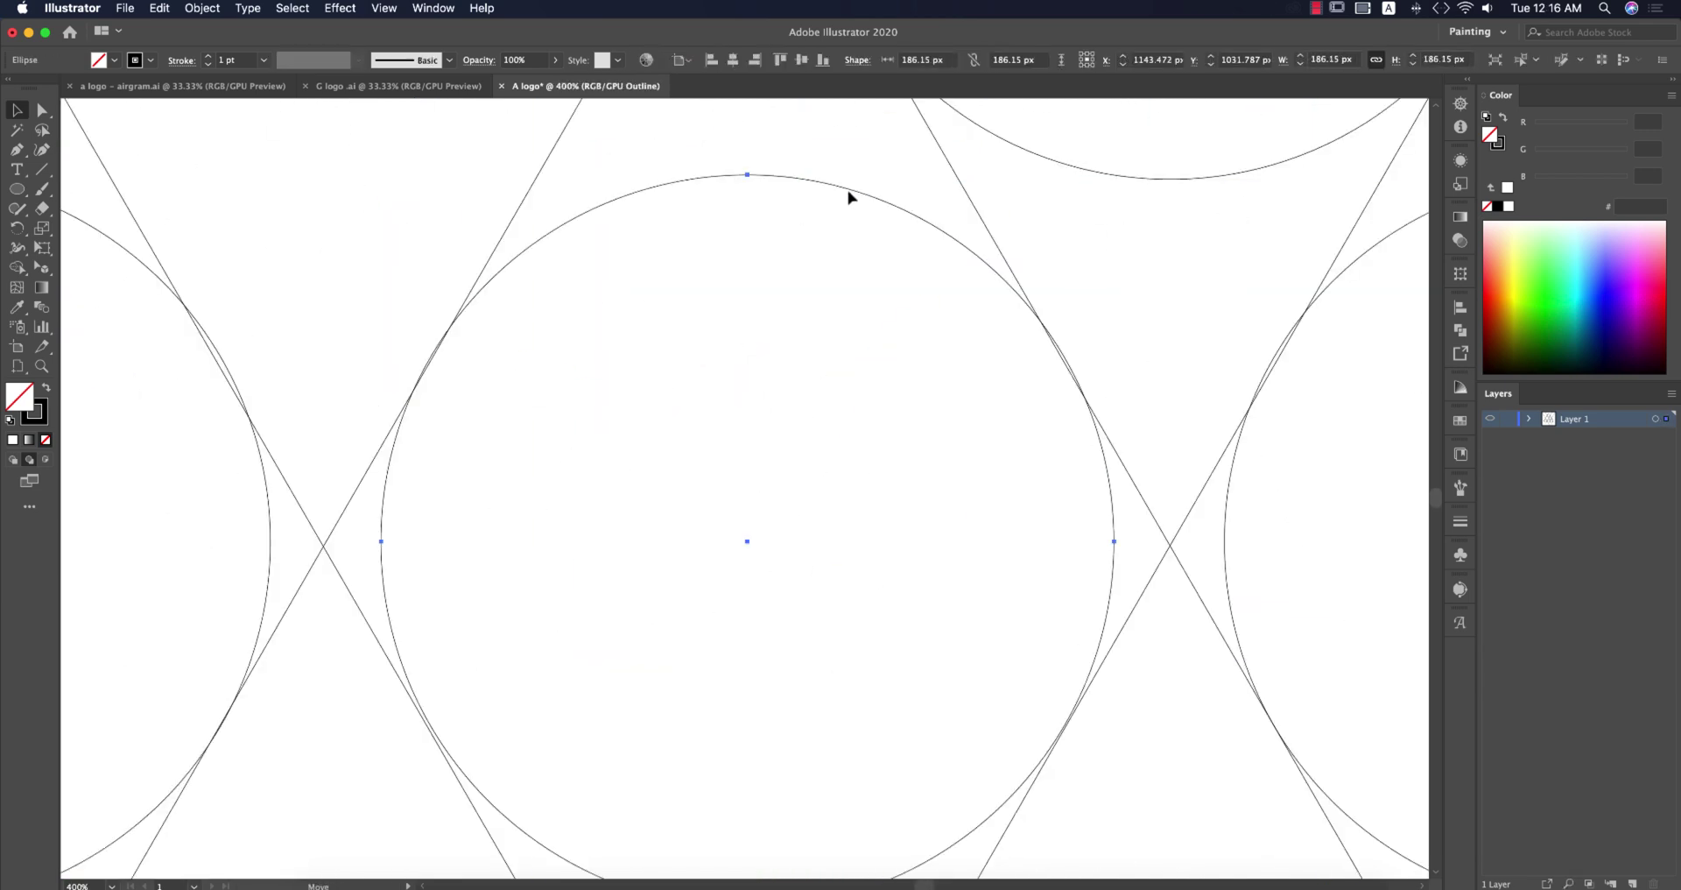
scroll(848, 197, "down", 5)
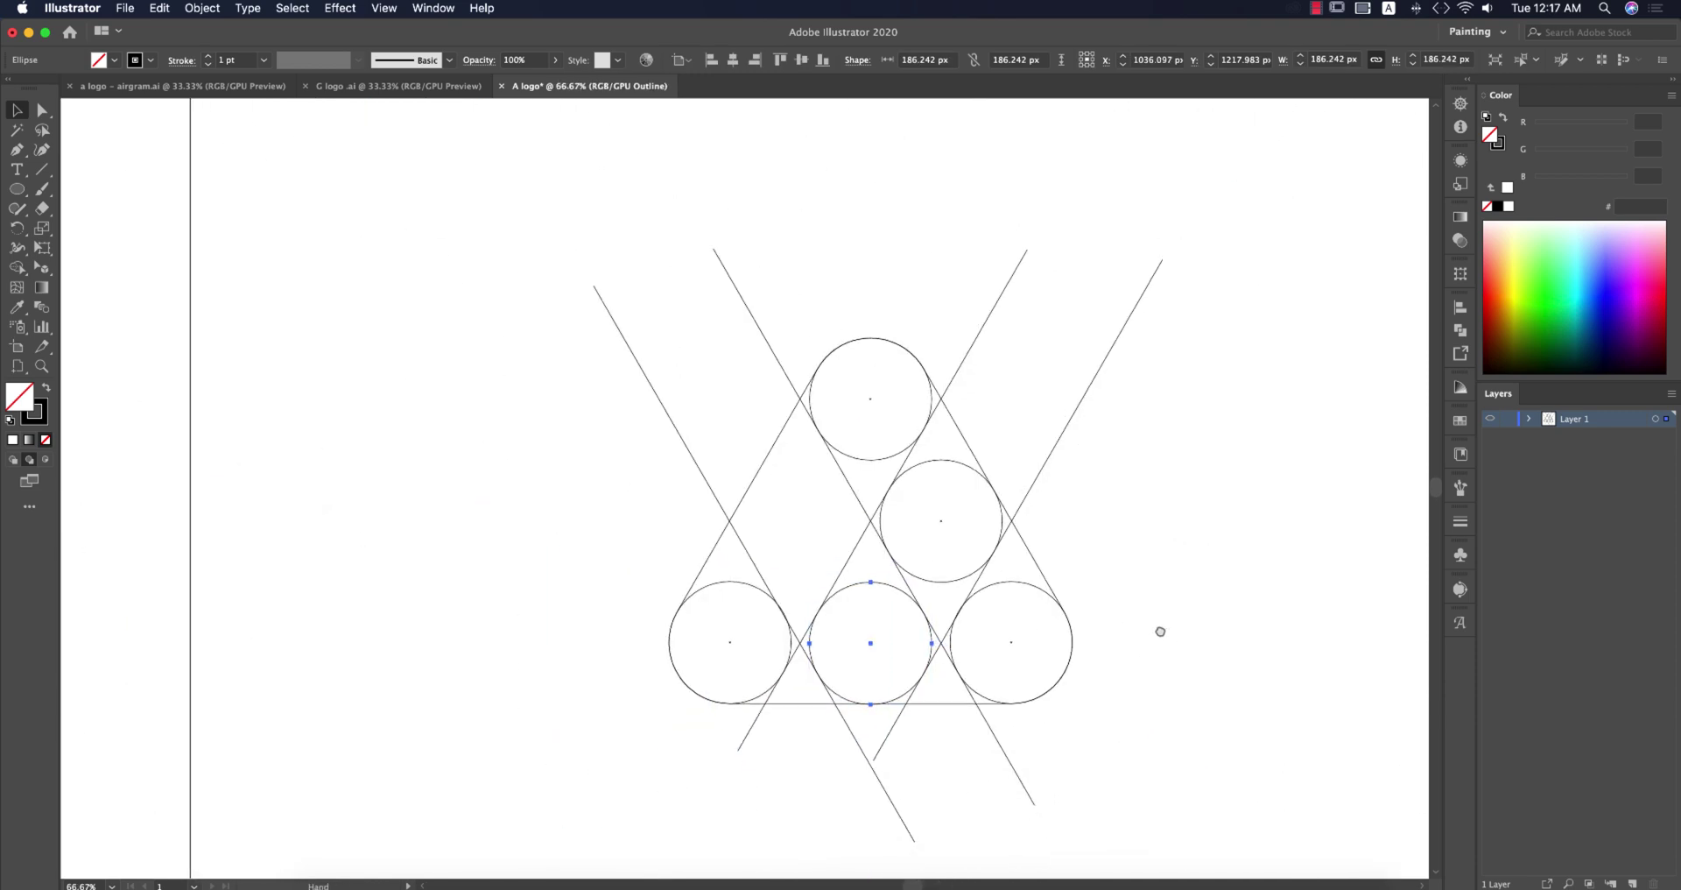
scroll(1160, 631, "down", 2)
left_click(1161, 630)
scroll(837, 472, "right", 5)
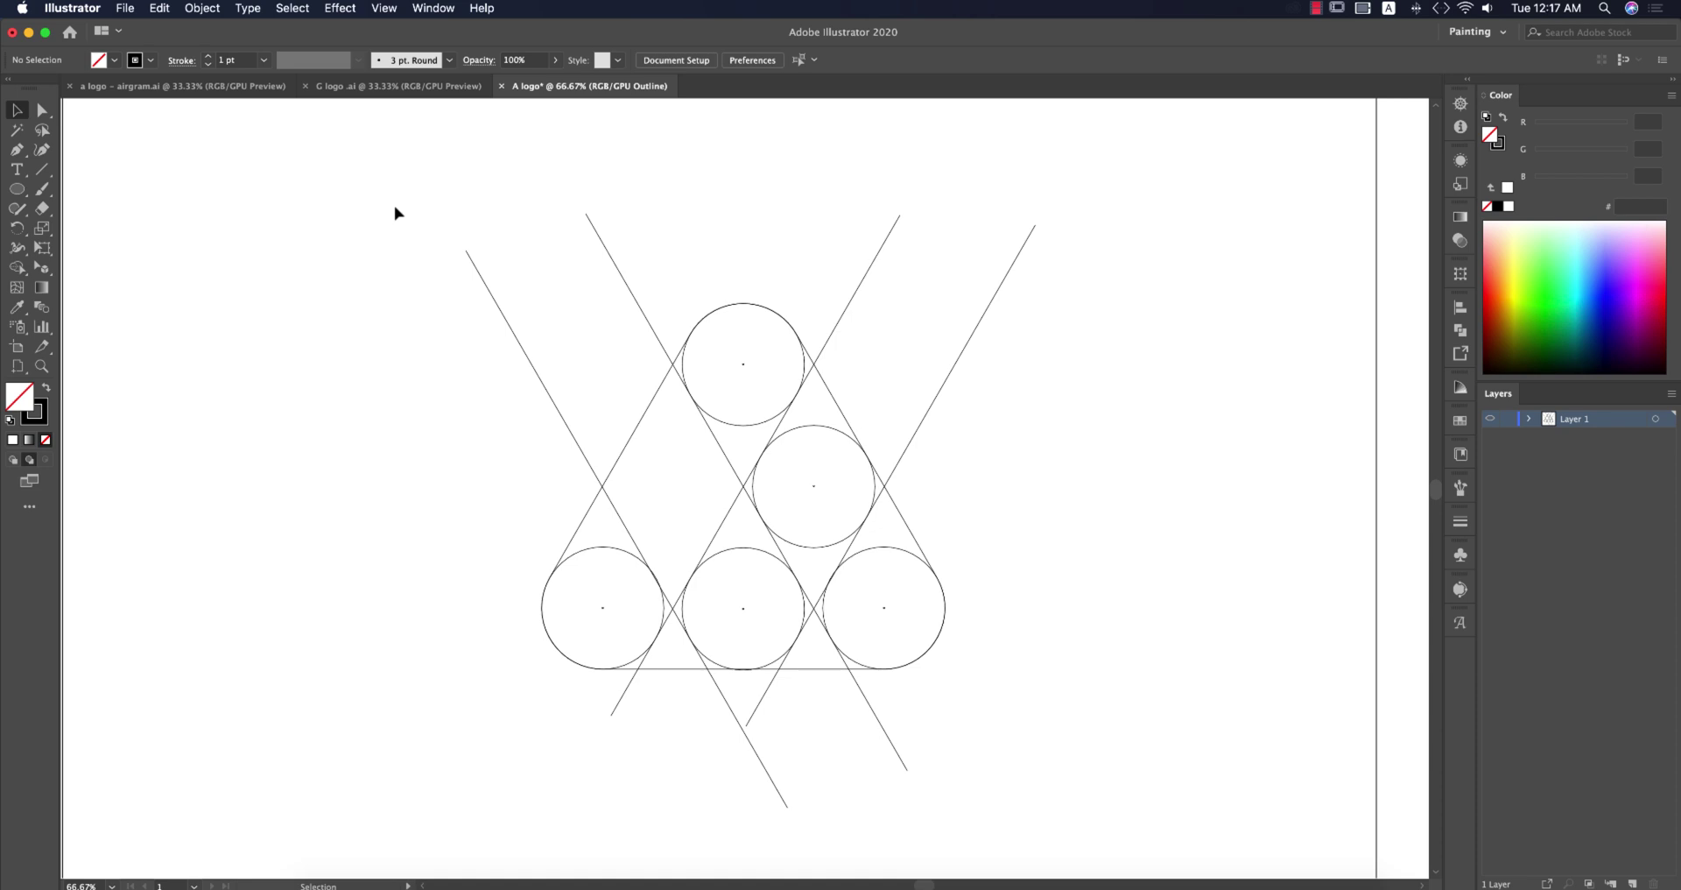
Select all the construction paths and return from Outline view to full preview
key("shift+m")
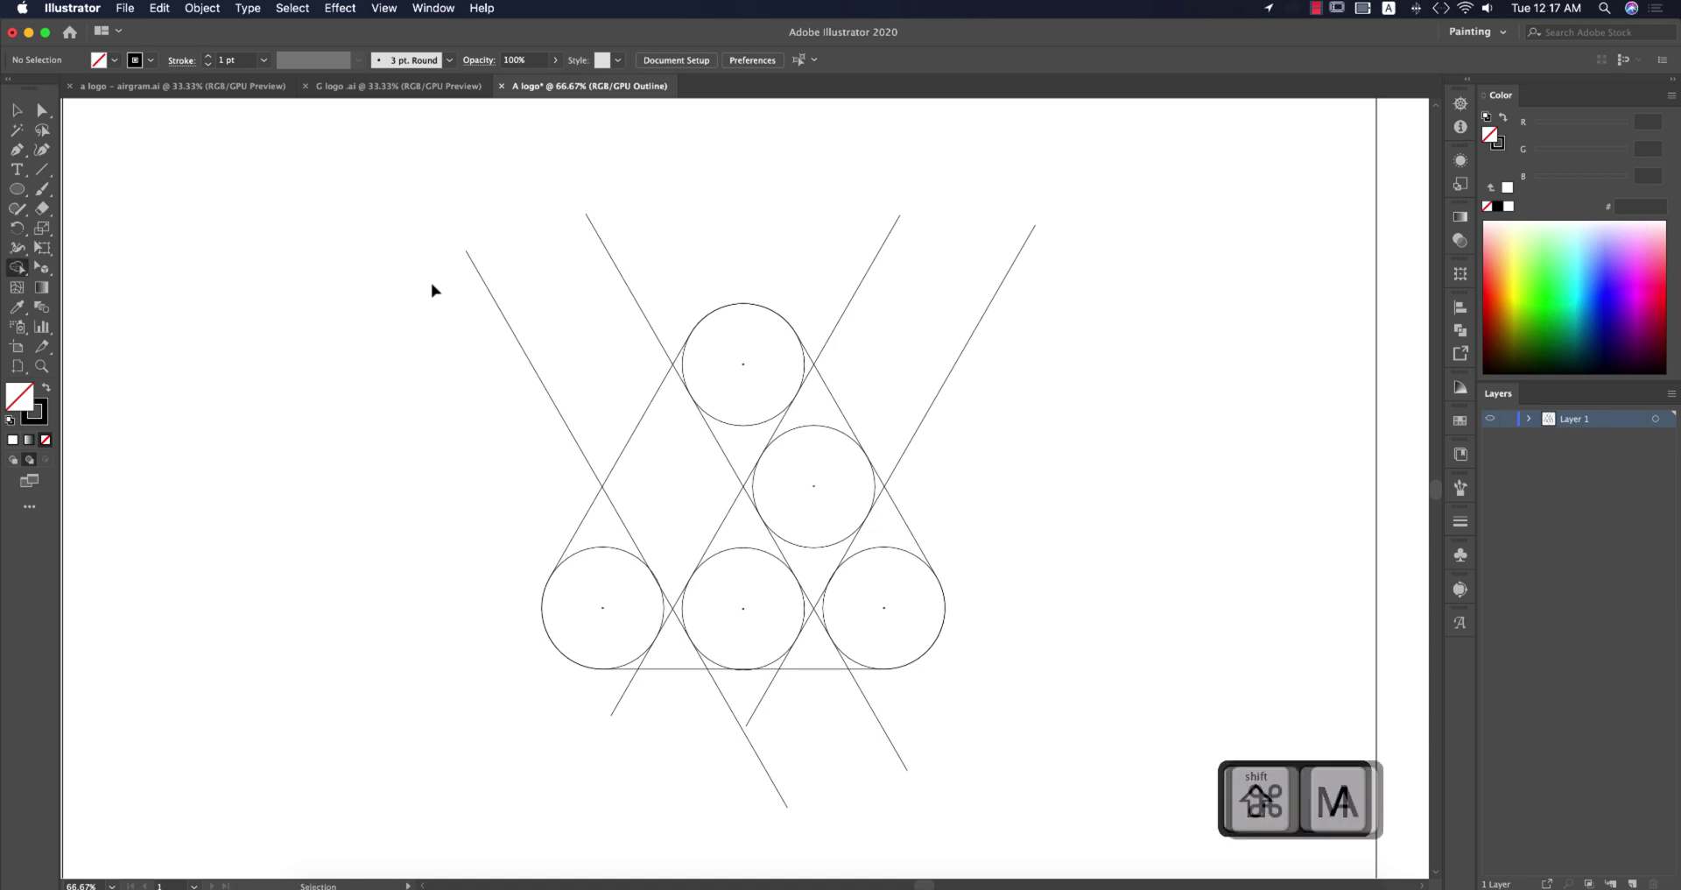
key("super+a")
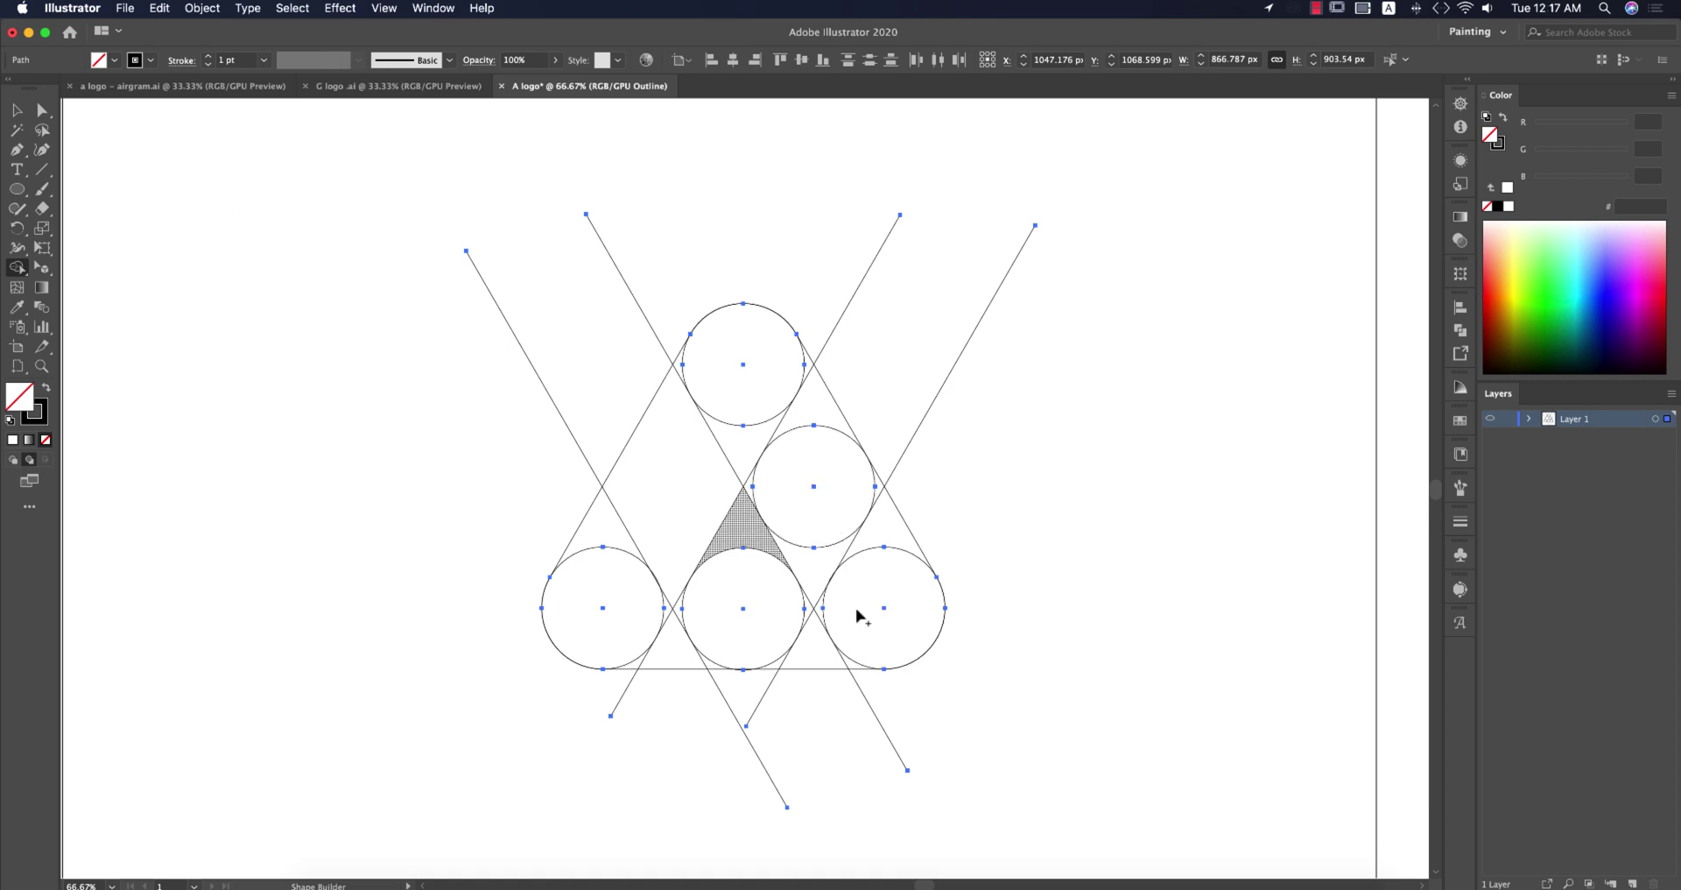
key("super+y")
key("super+y")
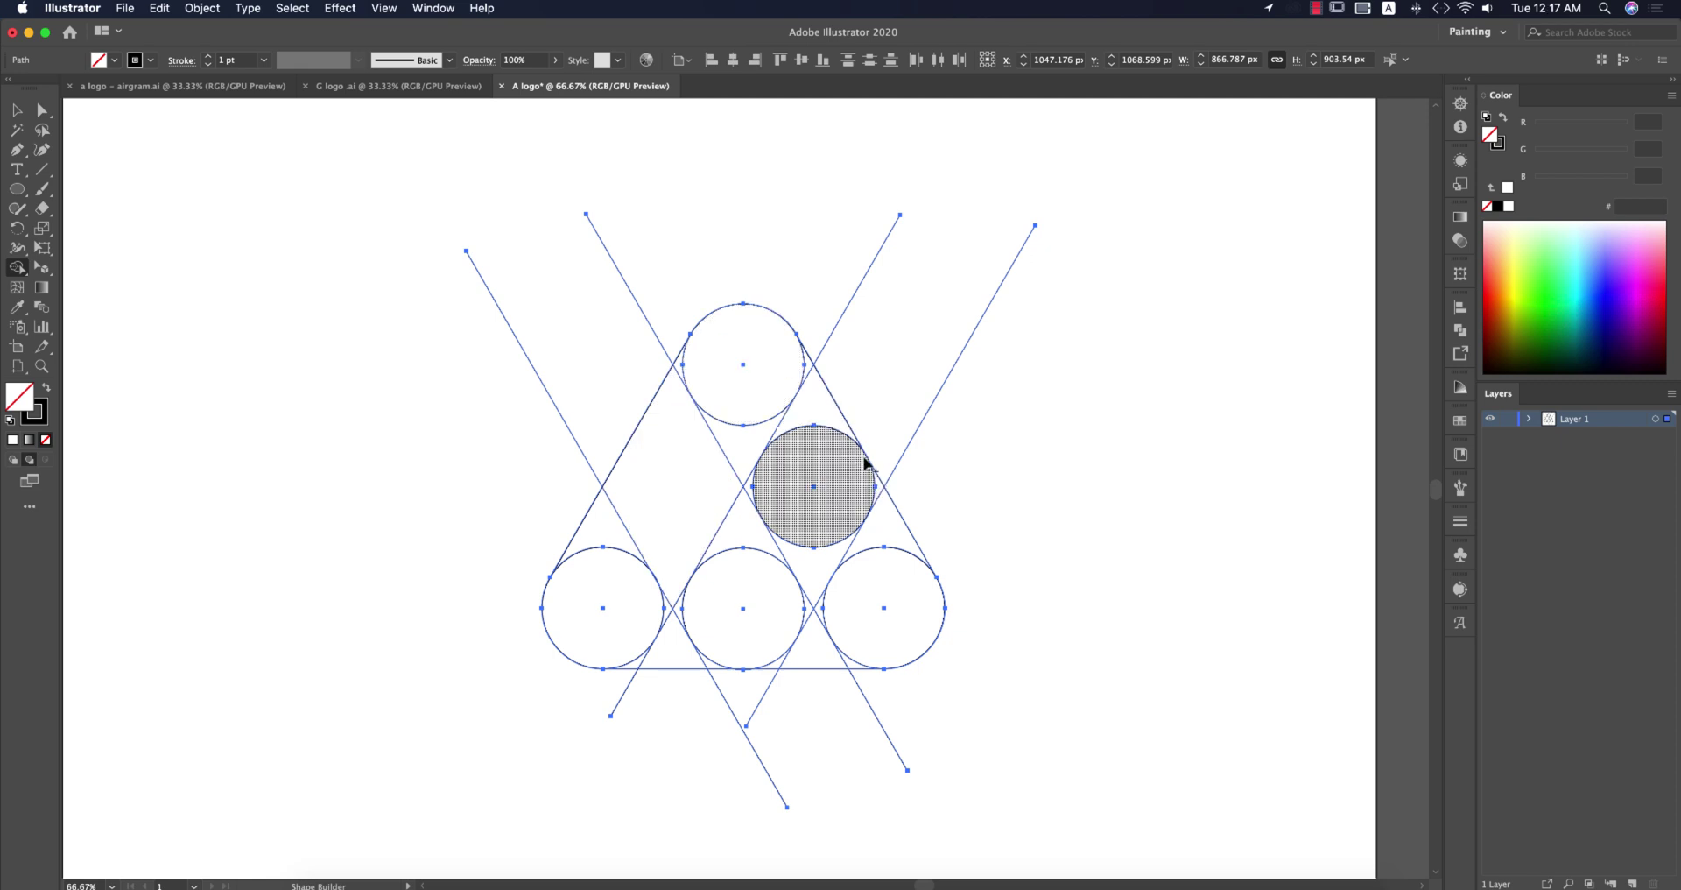
key("v")
left_click(893, 447)
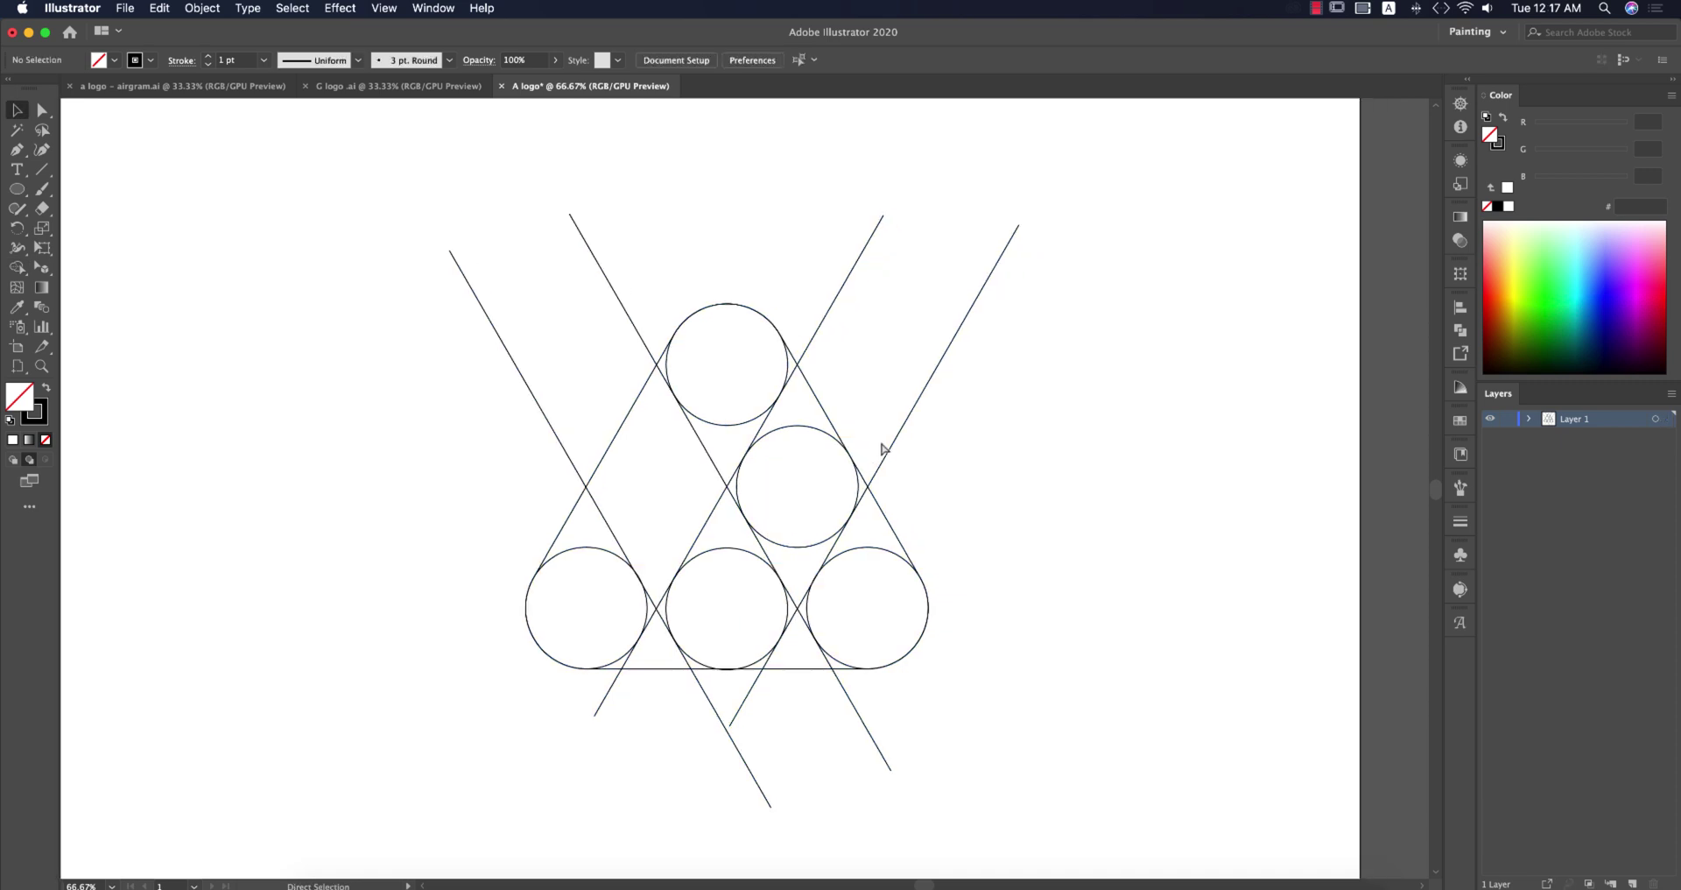
scroll(832, 438, "right", 3)
scroll(784, 465, "up", 5)
scroll(783, 464, "up", 3)
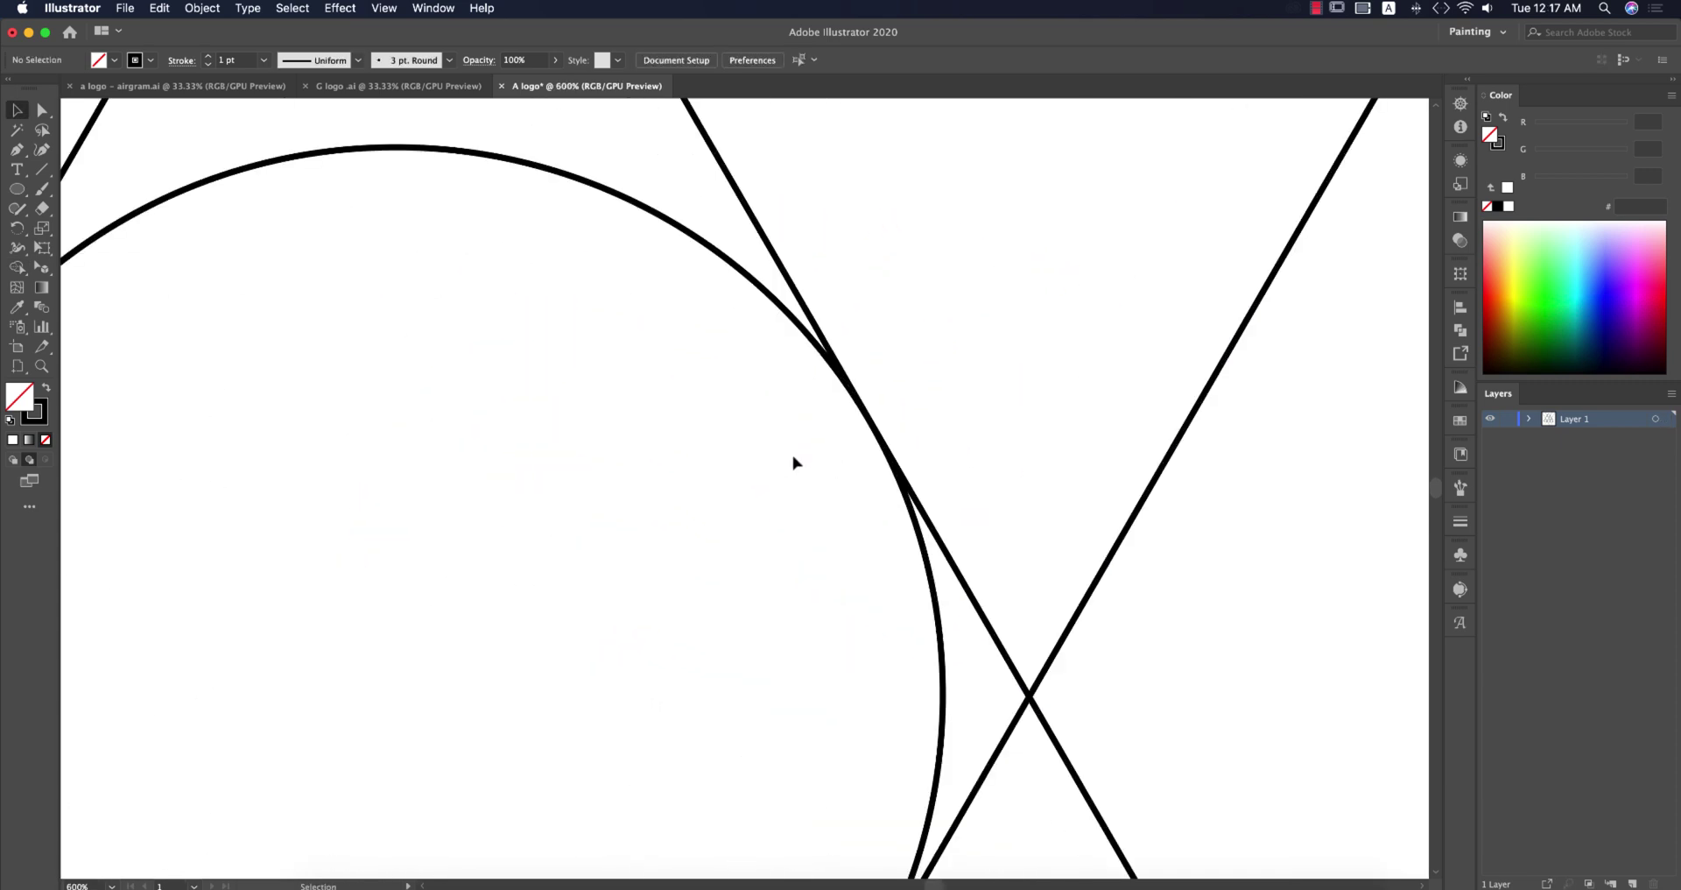
Switch back to Outline view and marquee-select all the circles and guide lines
key("super+y")
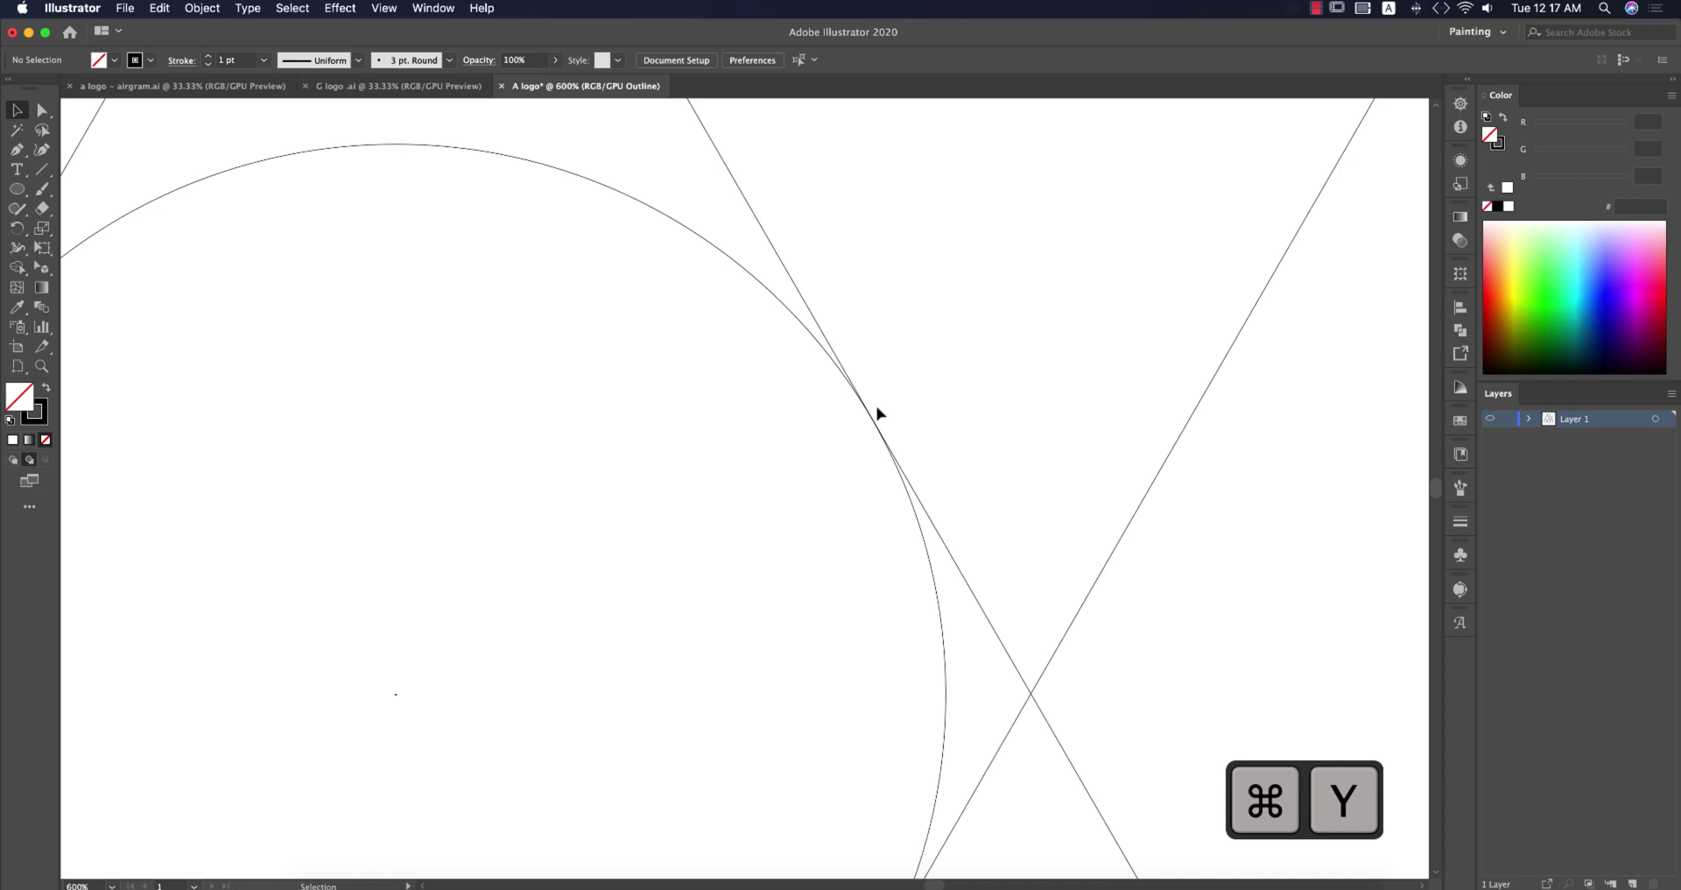
scroll(878, 412, "up", 8)
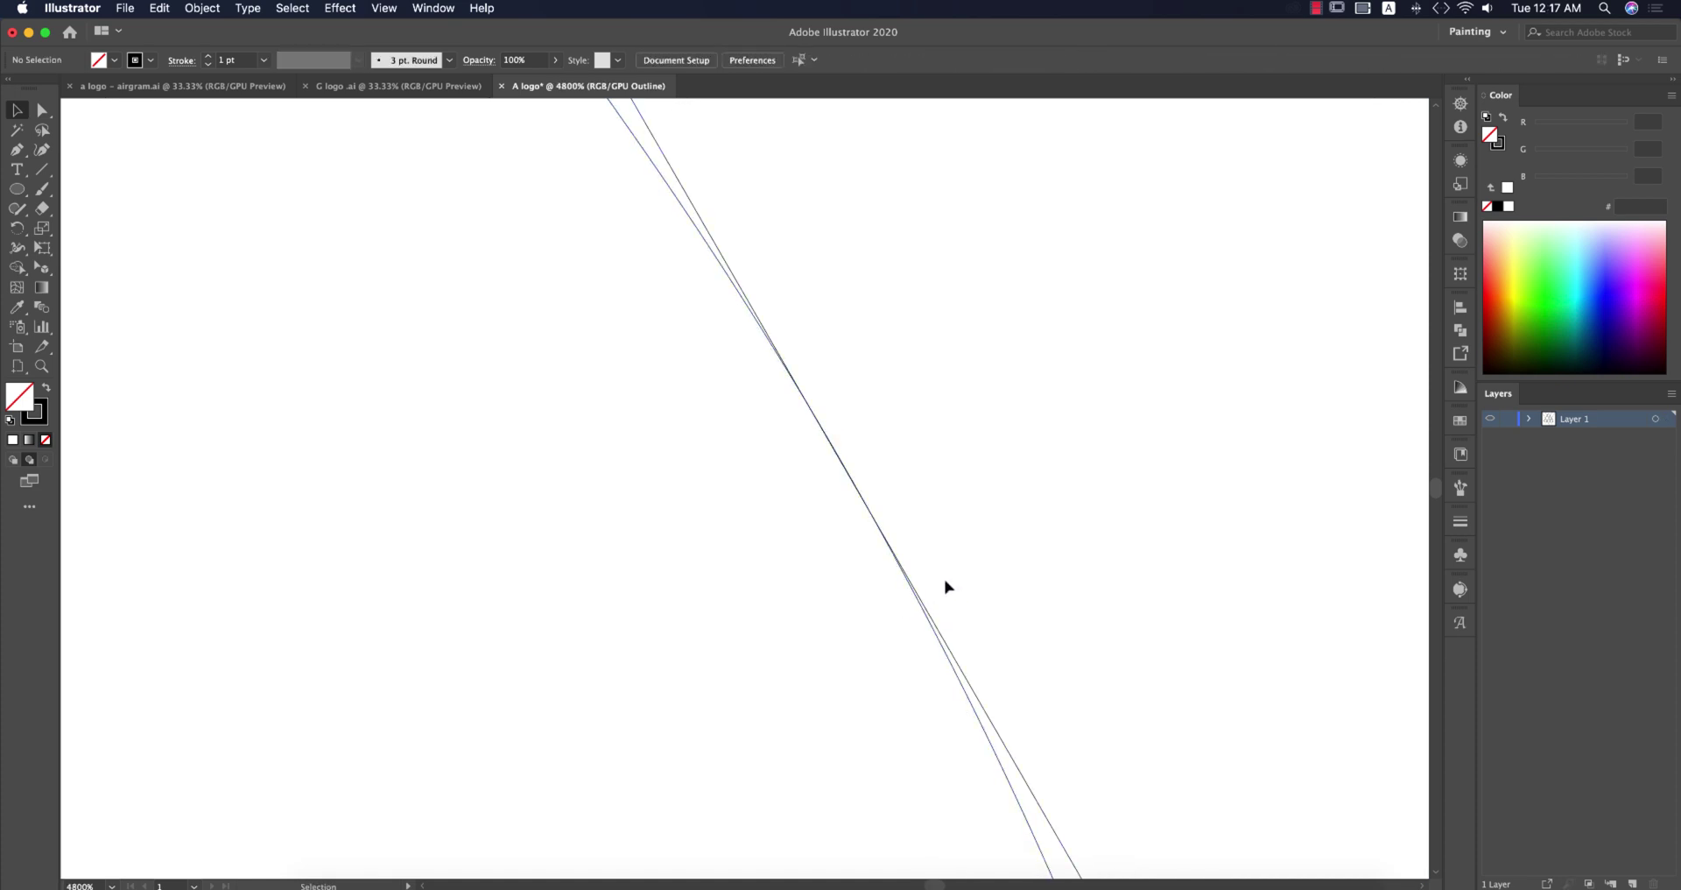
scroll(945, 586, "down", 10)
scroll(945, 579, "down", 6)
scroll(1070, 570, "down", 3)
left_click_drag(583, 300, 1121, 707)
In Preview with Shape Builder active, set stroke to None and fill to navy 2e3192
key("shift+m")
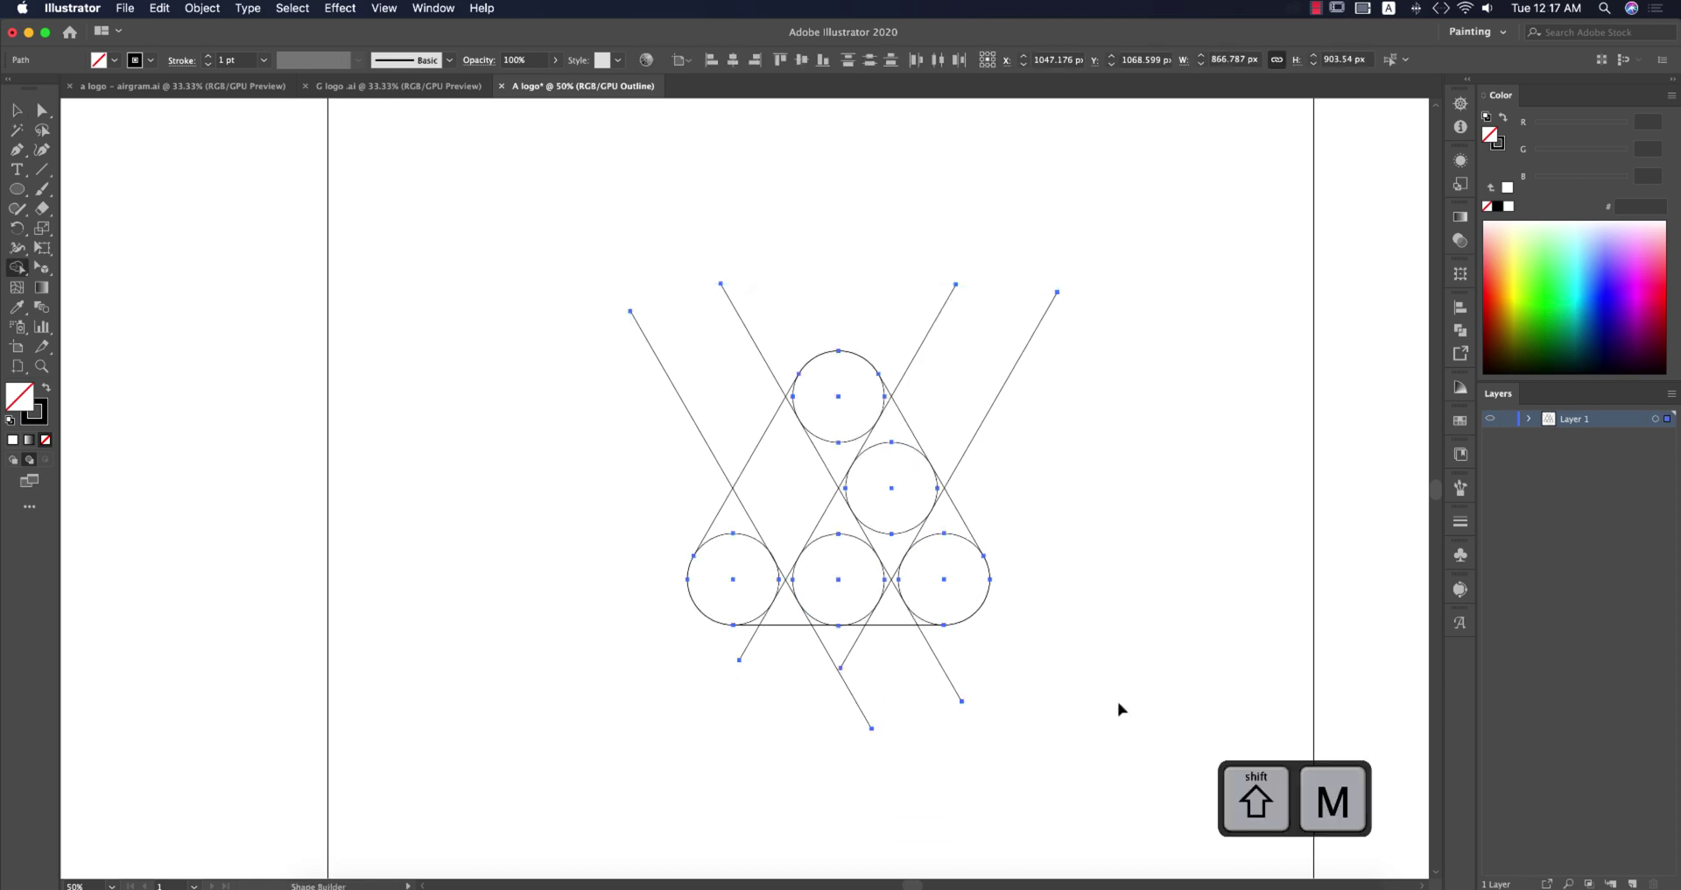
key("super+y")
key("shift+m")
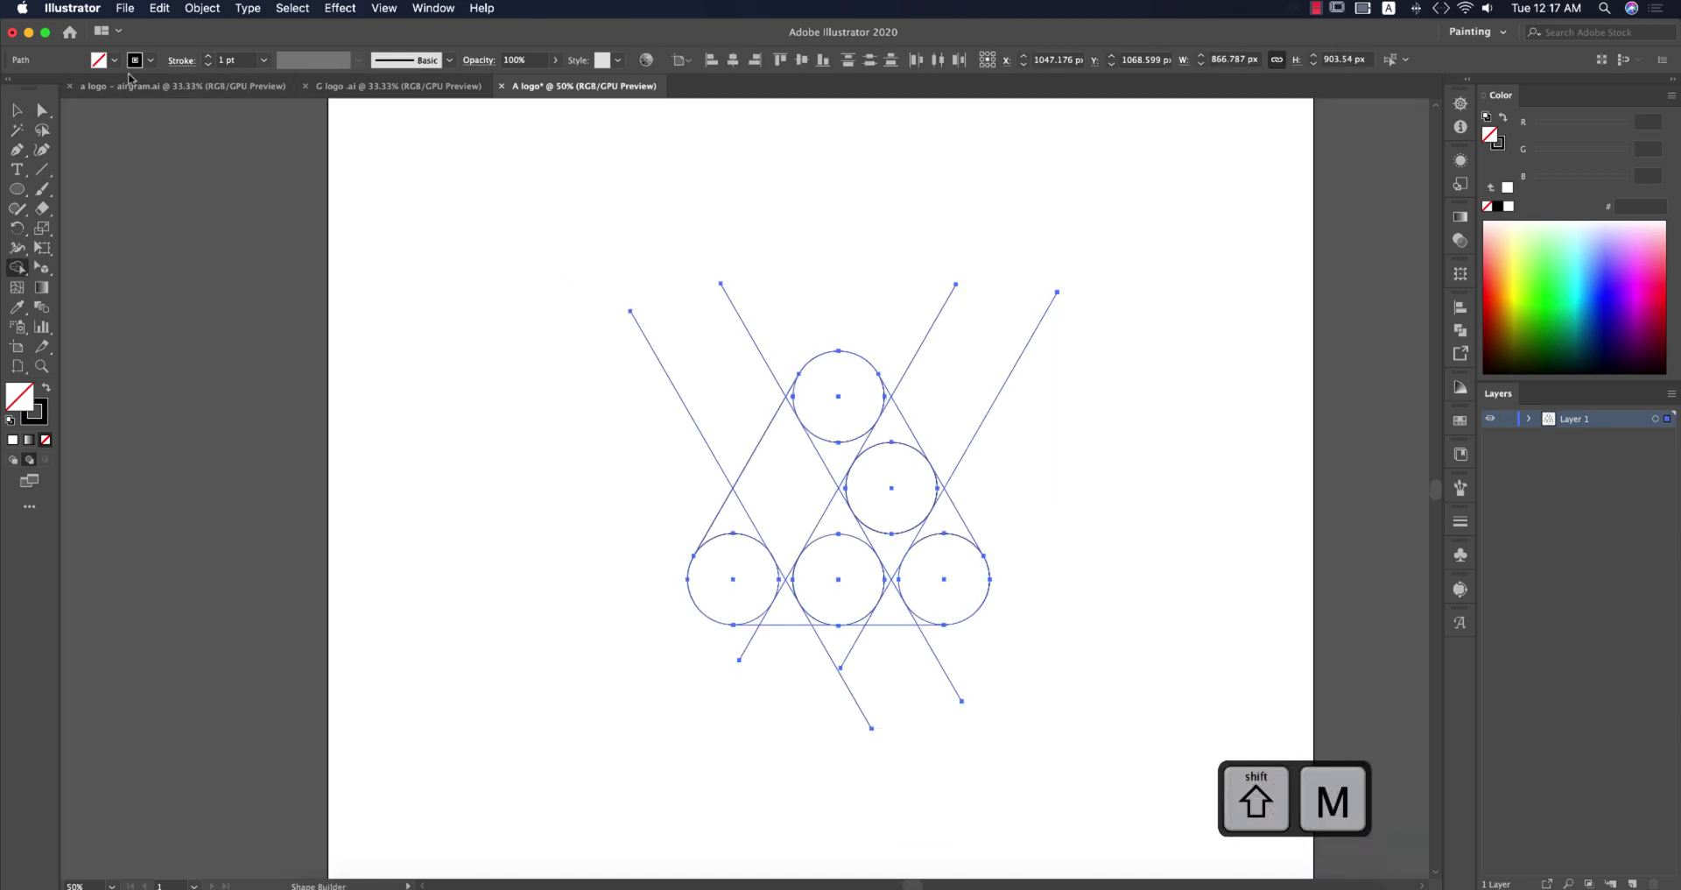
left_click(147, 61)
left_click(21, 89)
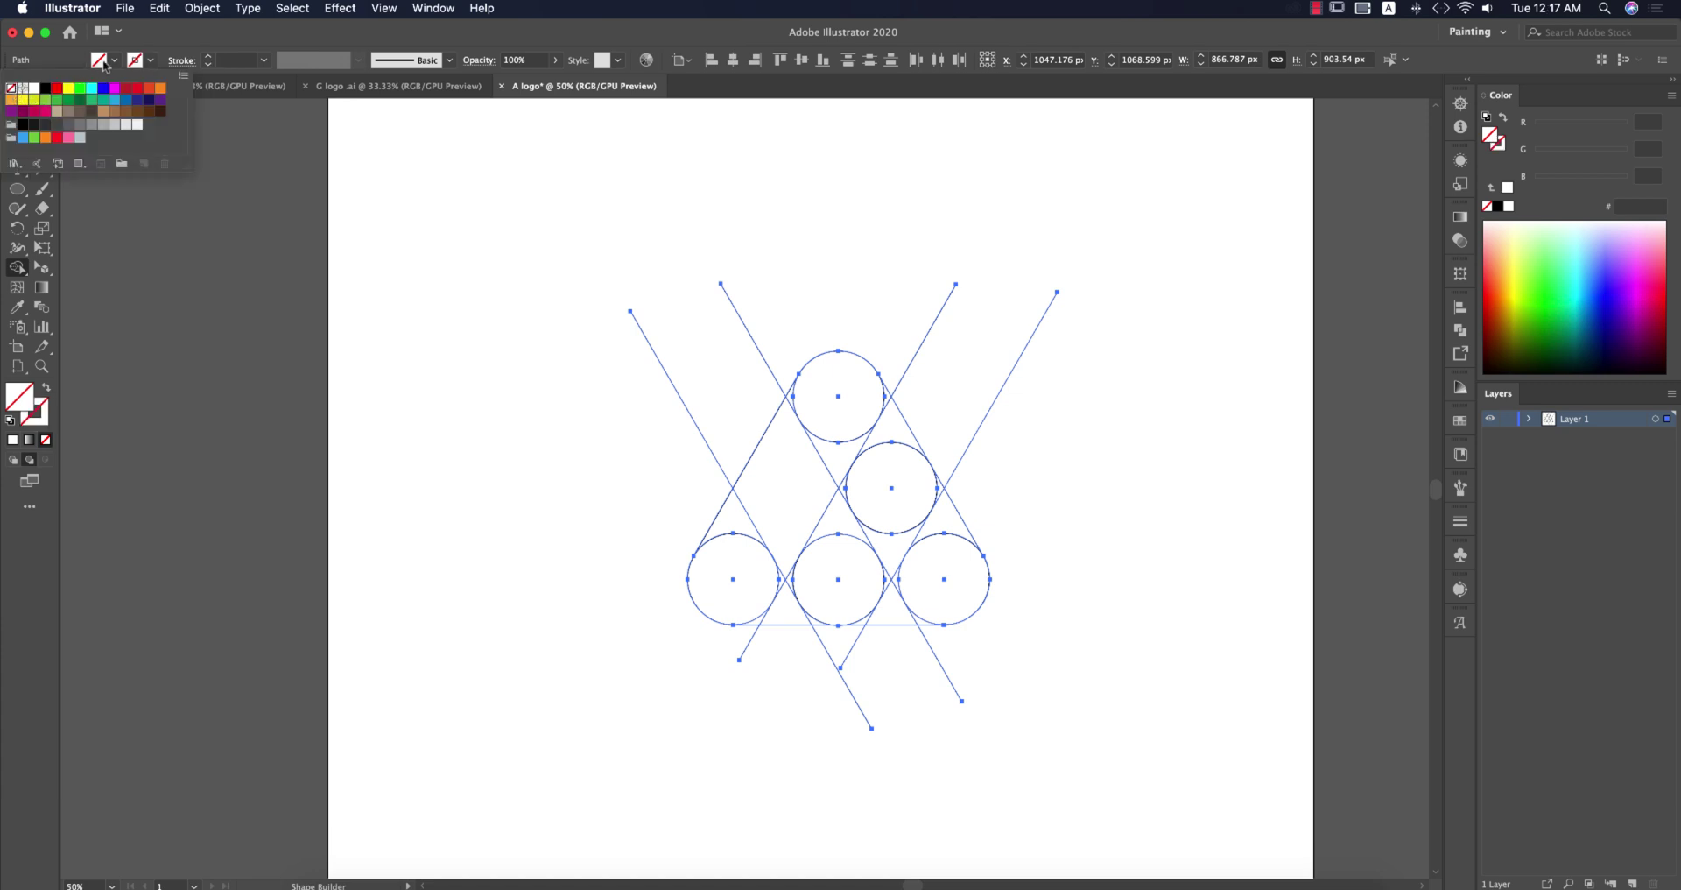
left_click(103, 62)
left_click(105, 61)
left_click(137, 99)
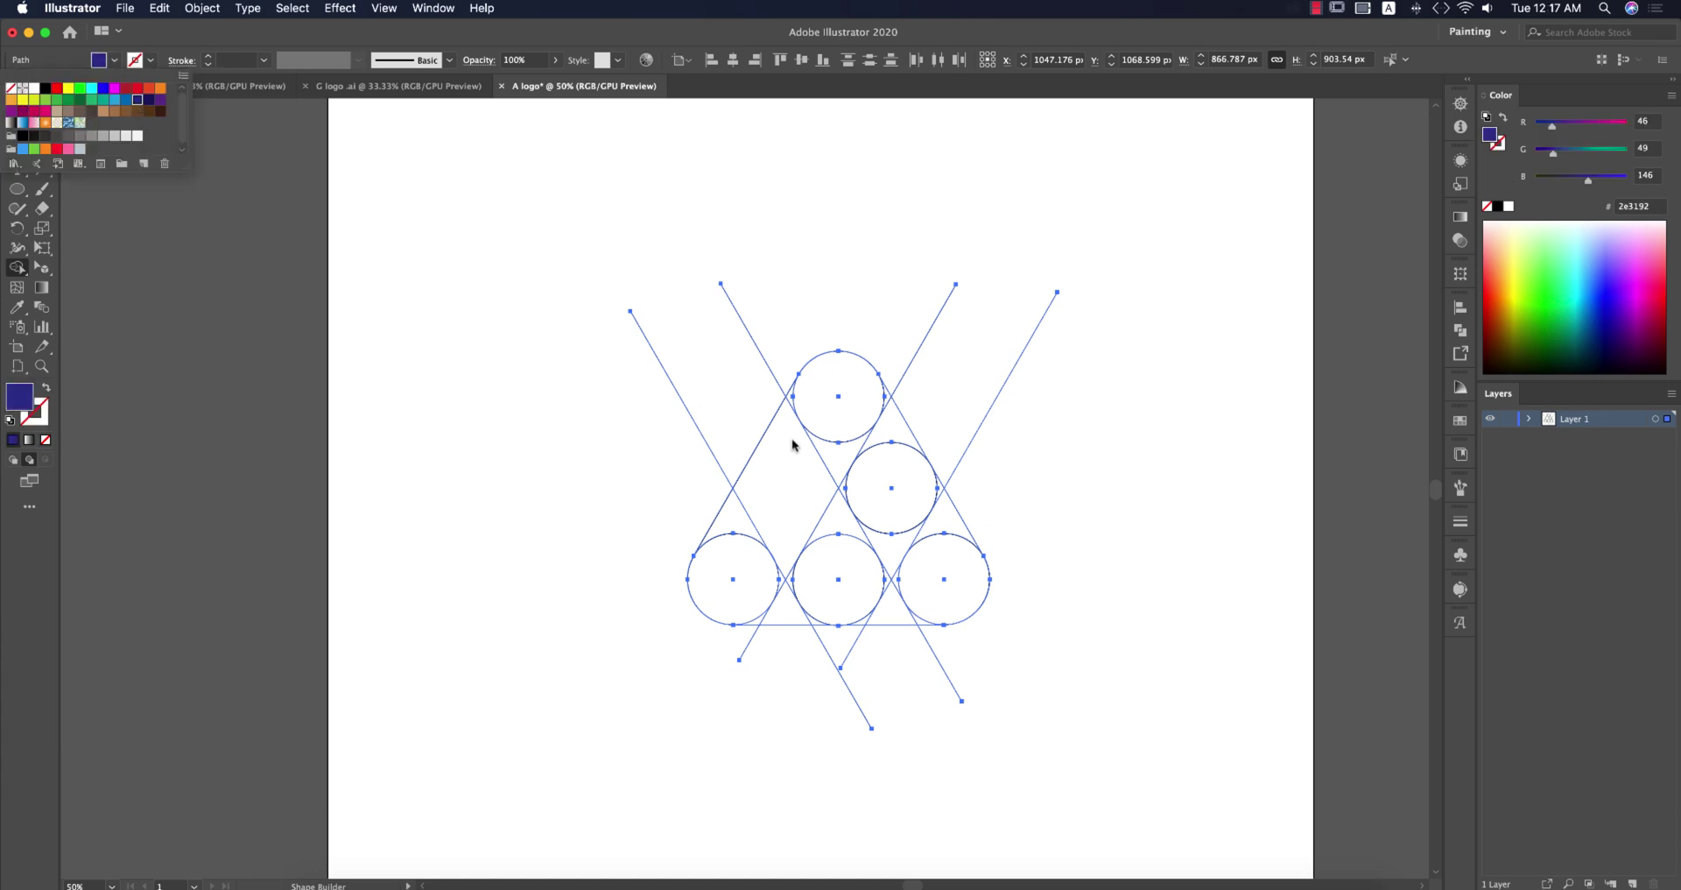
left_click(978, 539)
Merge the bottom-left circle through the top circle into one navy shape, adding the inner sliver and bottom wedge
scroll(942, 529, "up", 2)
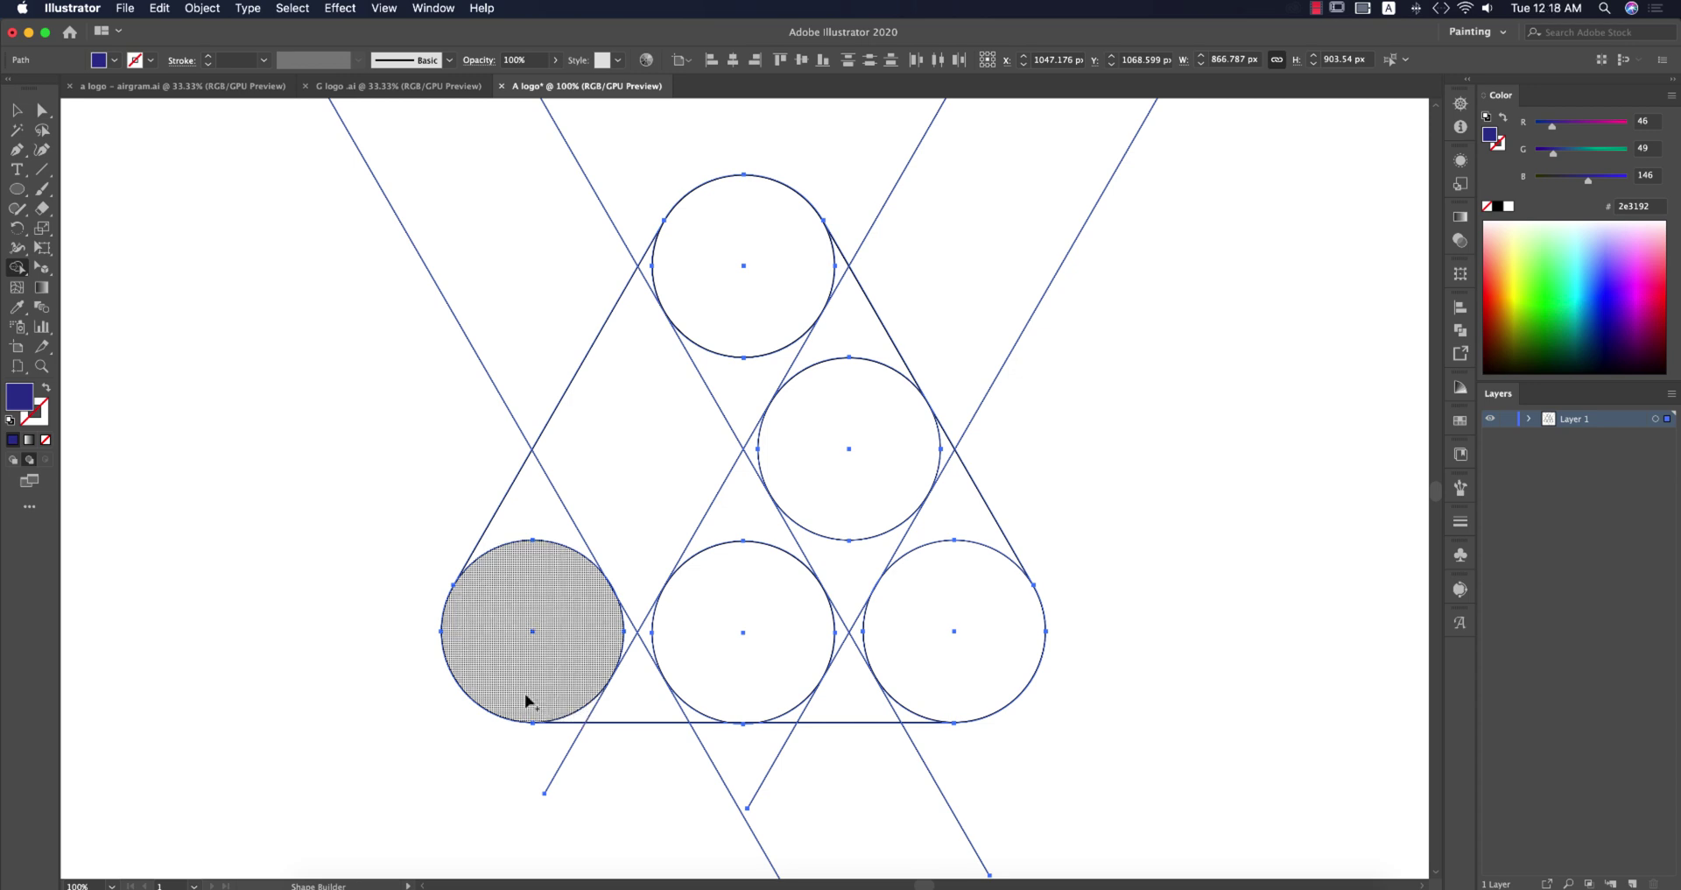
mouse_move(516, 690)
left_mouse_down()
mouse_move(515, 585)
mouse_move(558, 466)
left_mouse_up()
mouse_move(646, 354)
left_mouse_down()
mouse_move(743, 245)
mouse_move(806, 259)
mouse_move(859, 313)
mouse_move(821, 262)
mouse_move(655, 274)
left_mouse_up()
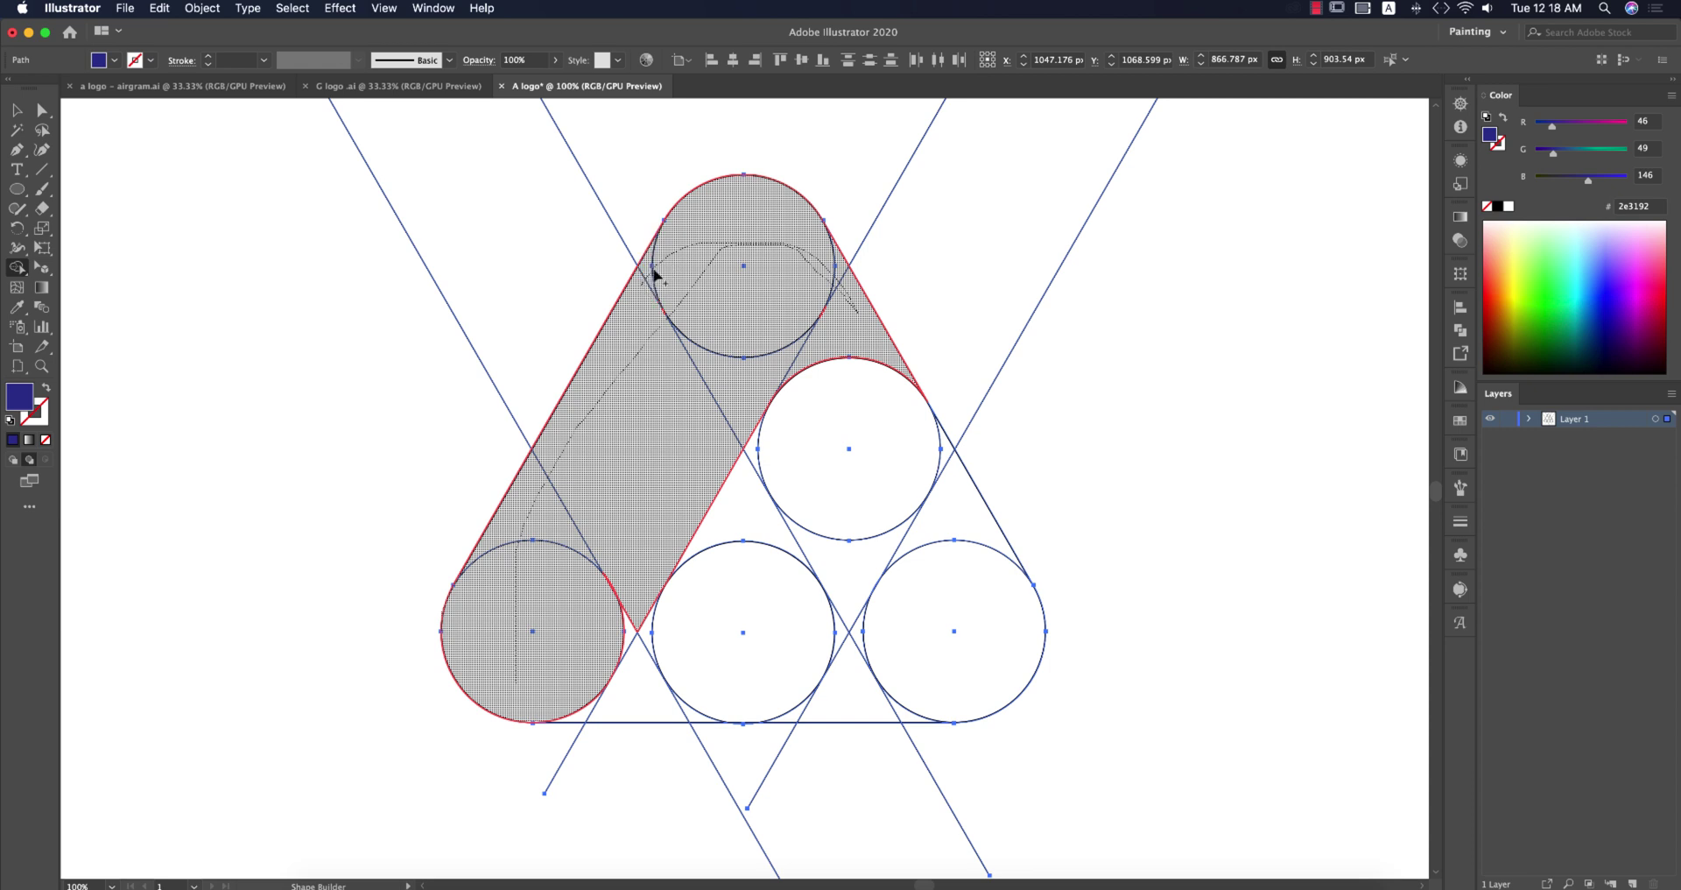
left_click_drag(737, 359, 736, 368)
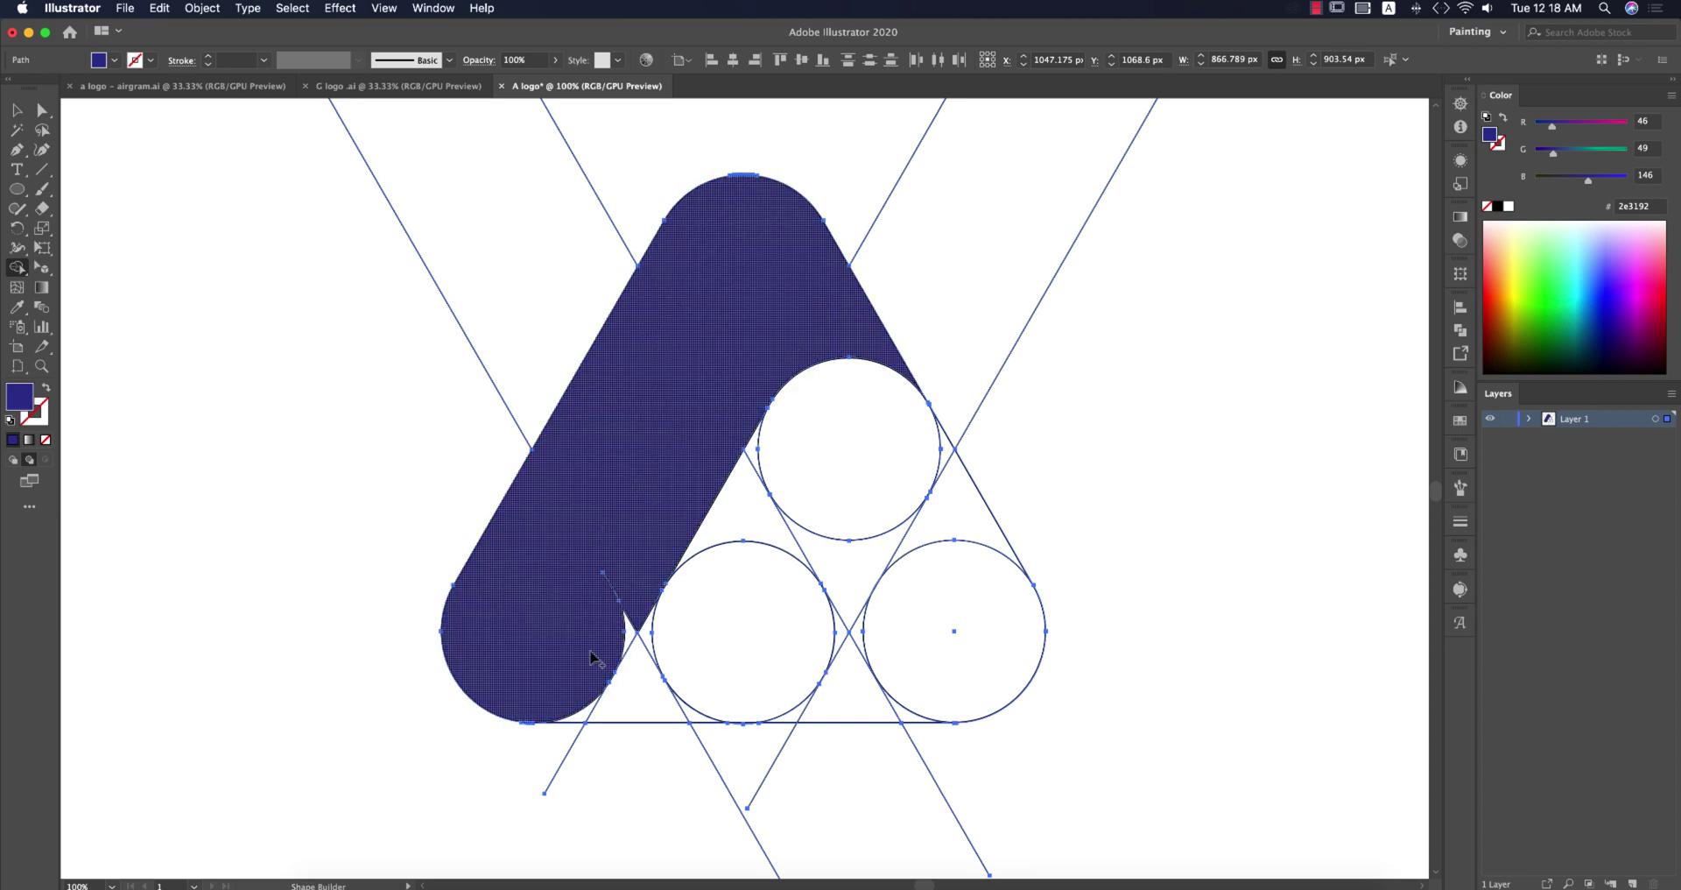
left_click(633, 618)
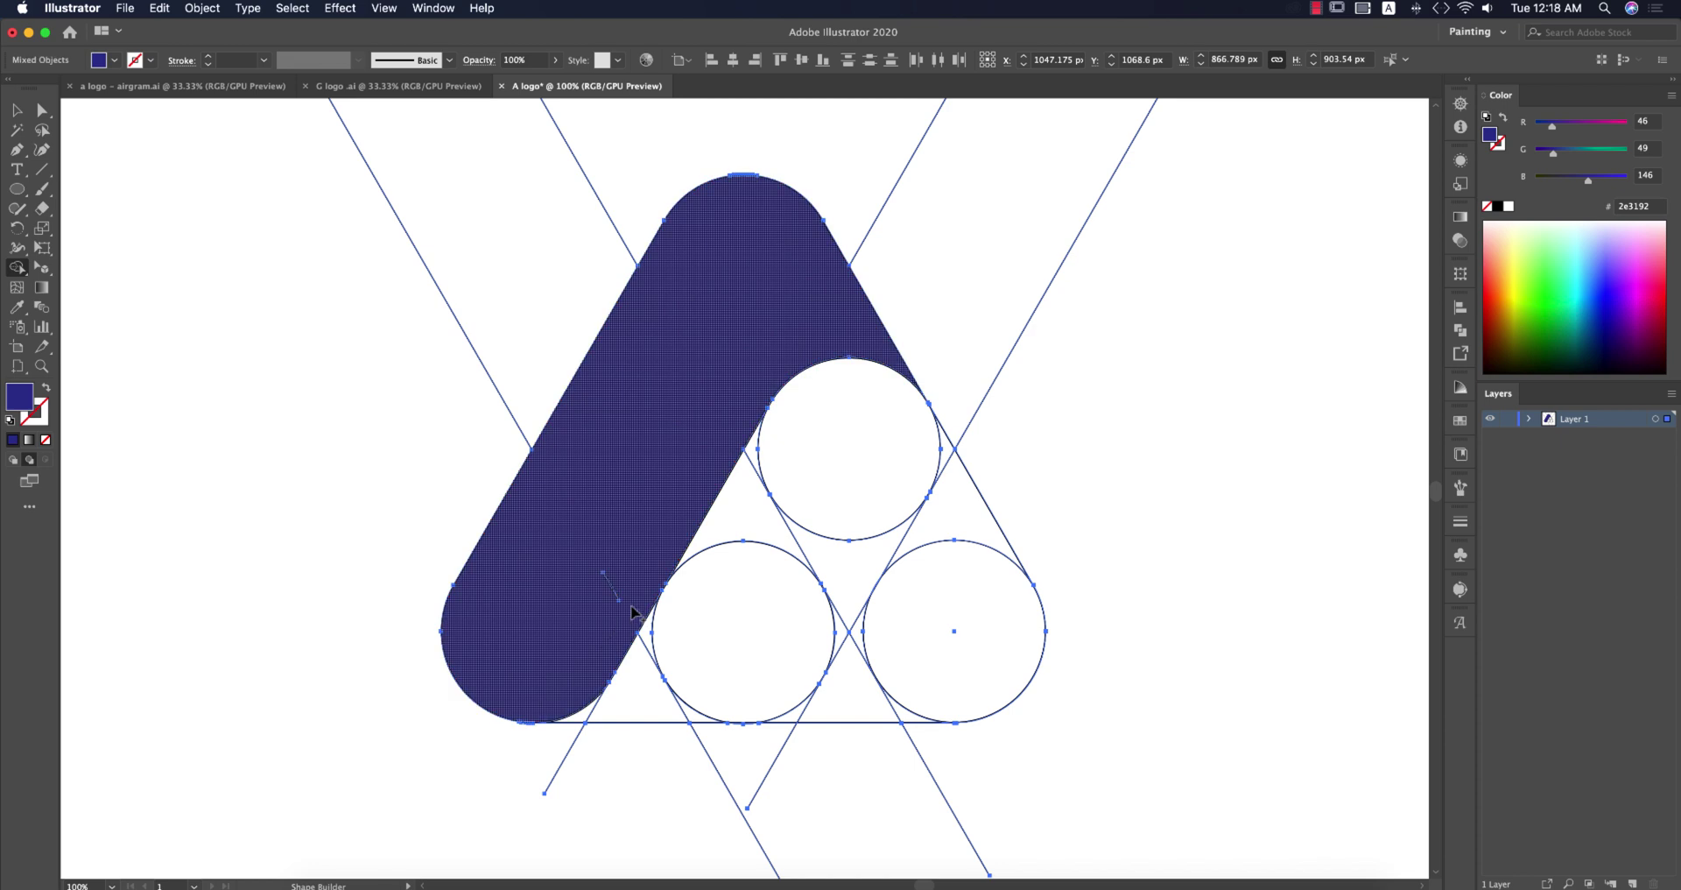
left_click(581, 713)
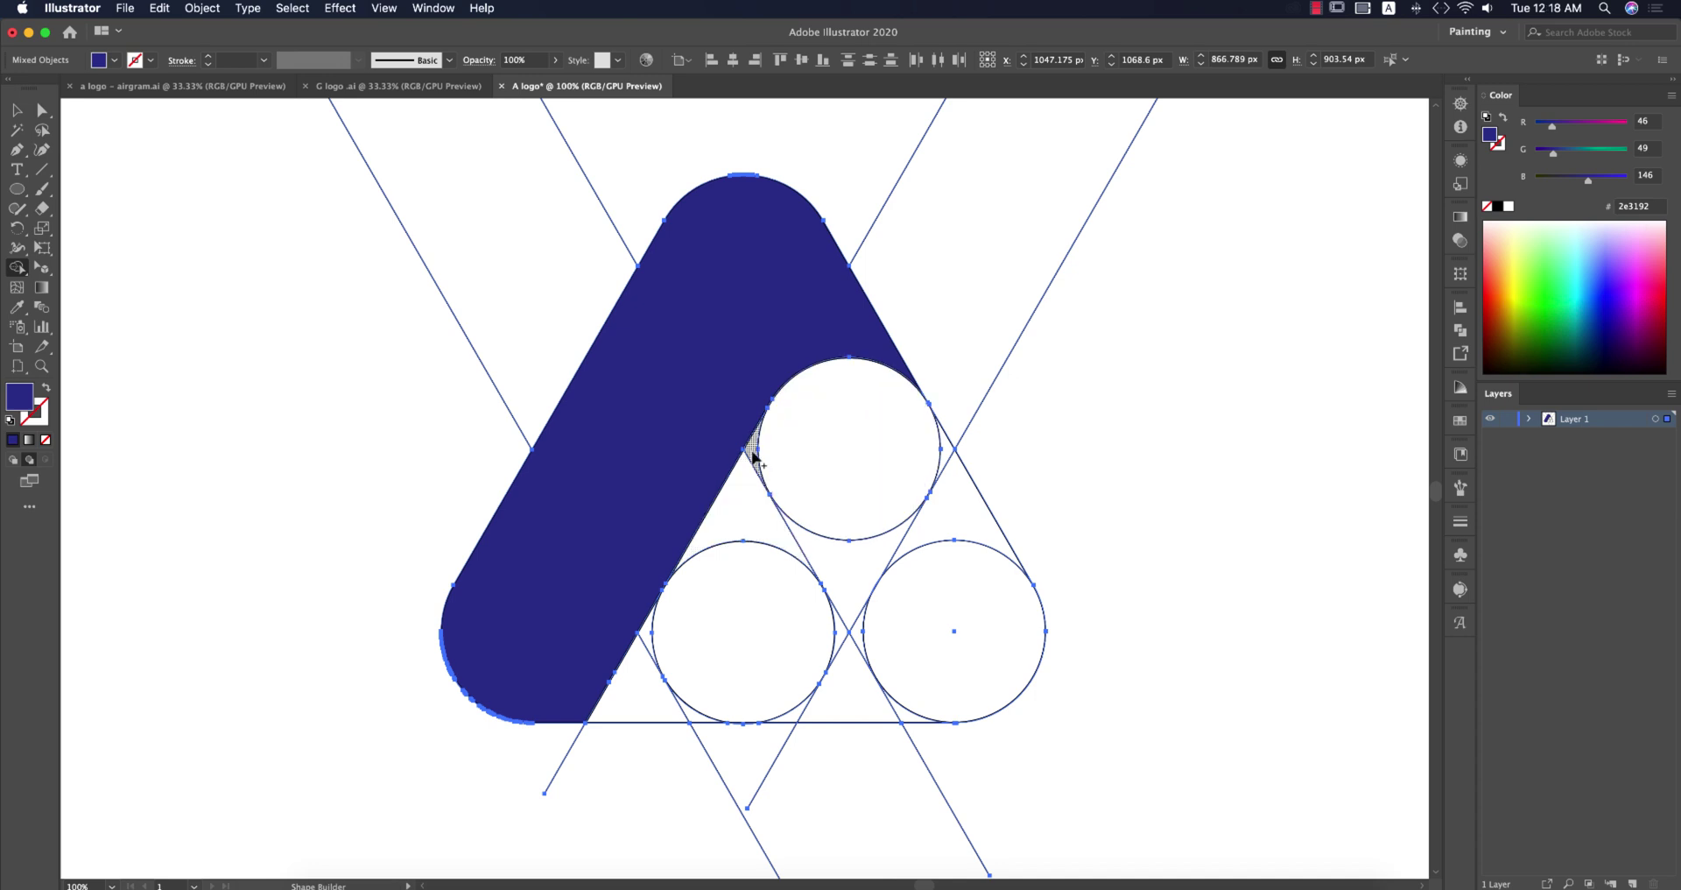
Merge the tip, top and right circles, gap and sliver into the navy right leg, undoing the bottom-region merge
left_click_drag(749, 450, 823, 433)
left_click_drag(944, 486, 988, 606)
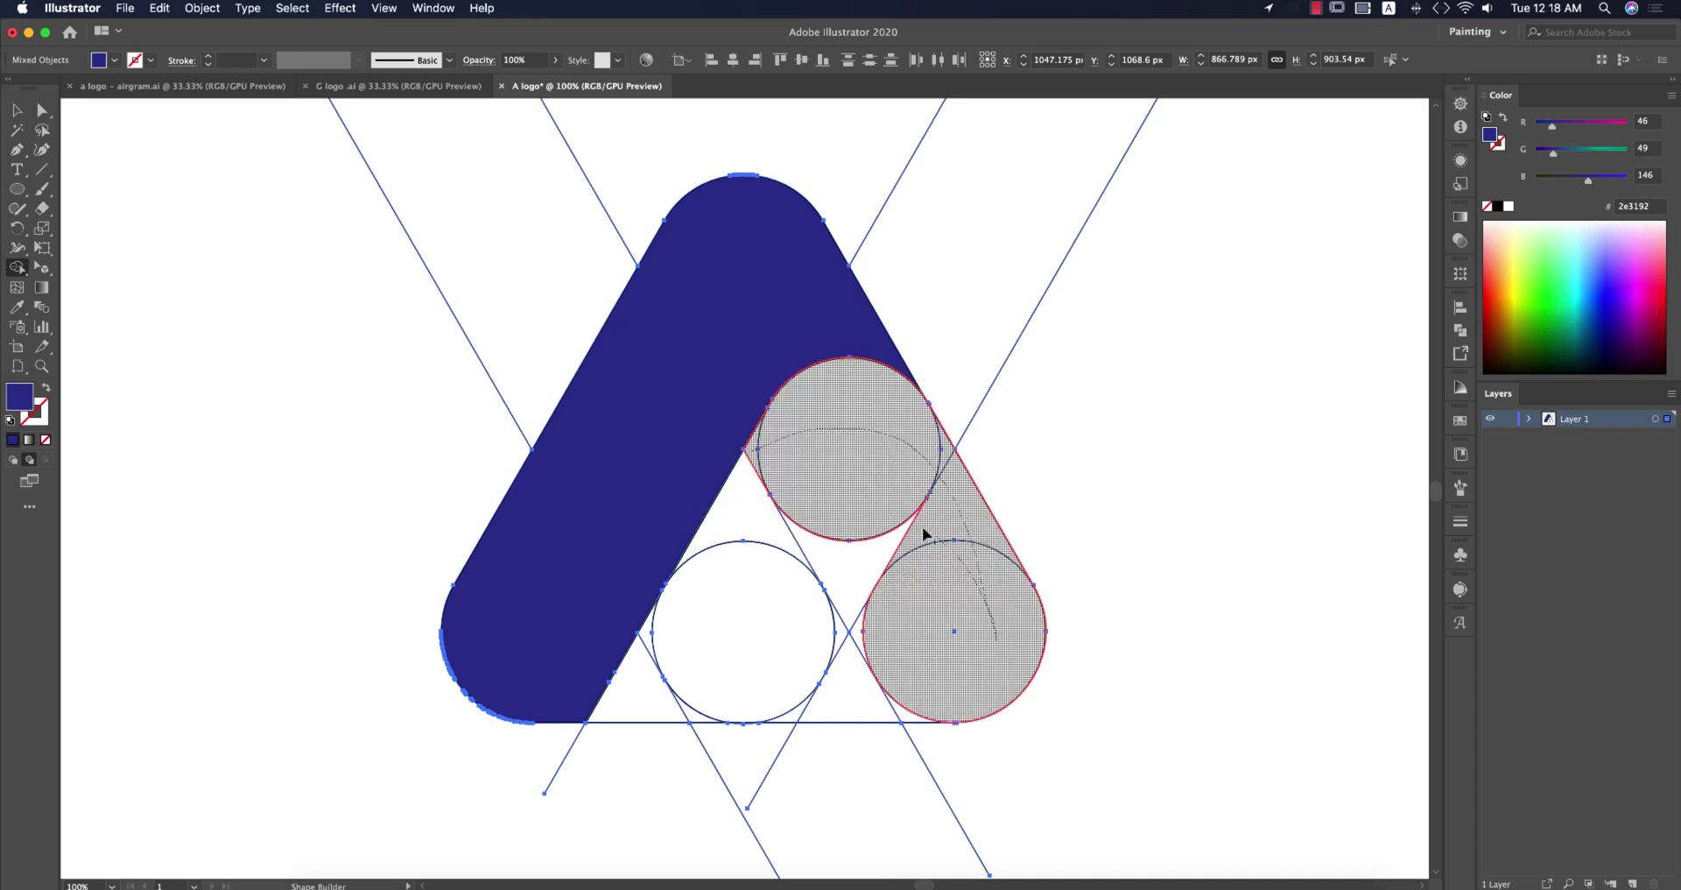
left_click_drag(923, 533, 873, 565)
left_click_drag(863, 625, 995, 660)
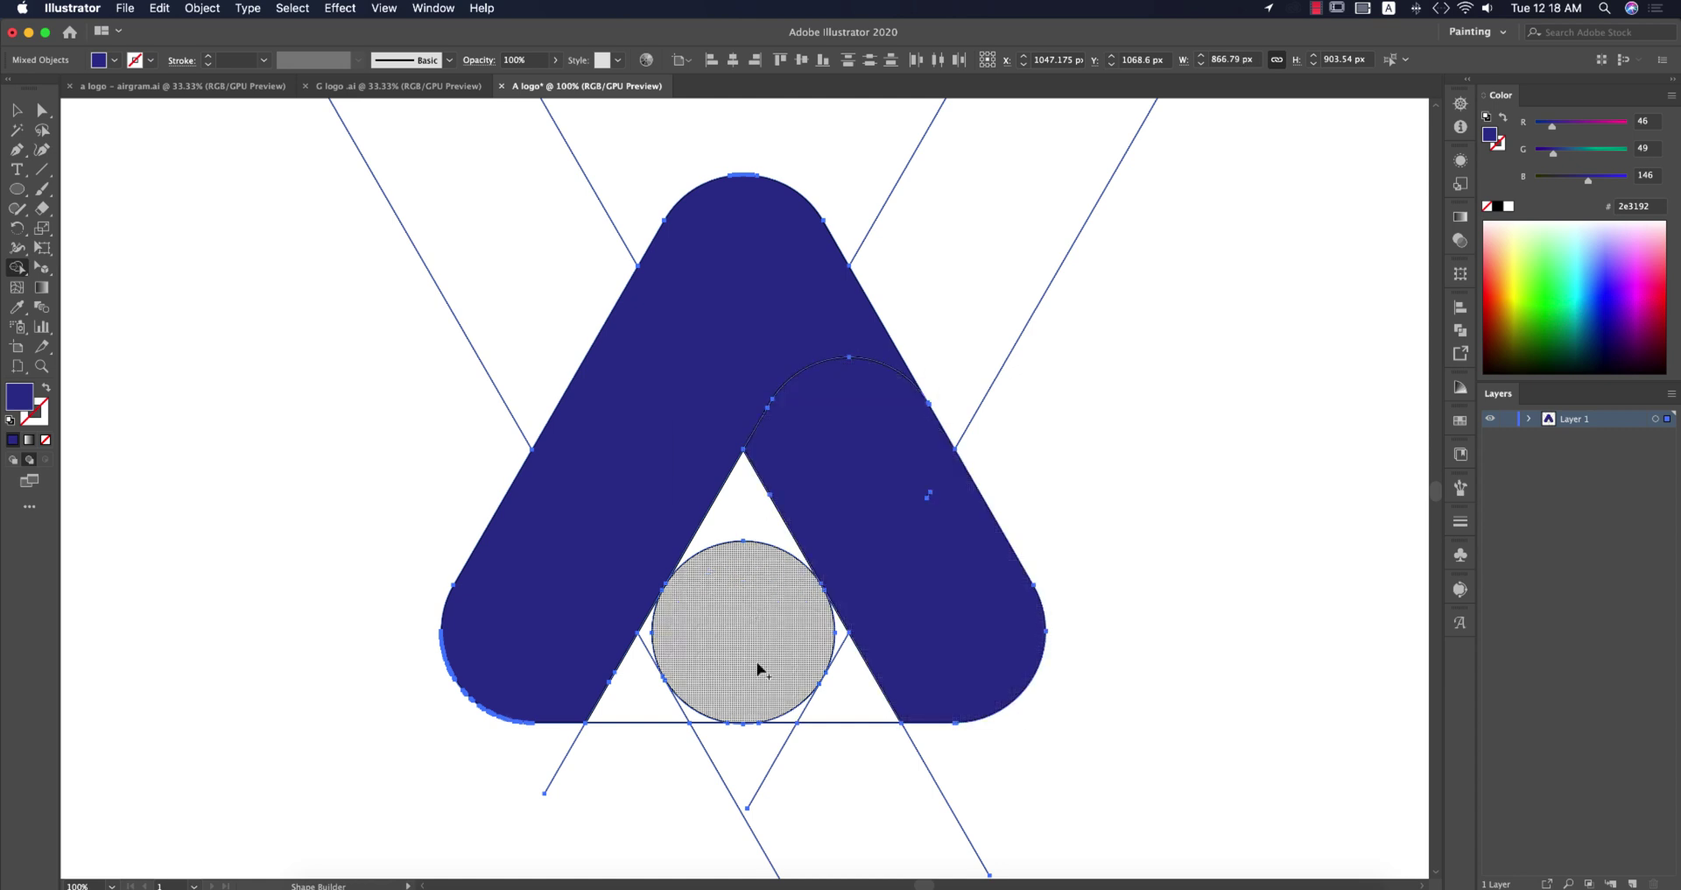
mouse_move(845, 684)
left_mouse_down()
mouse_move(767, 526)
mouse_move(636, 689)
mouse_move(846, 716)
left_mouse_up()
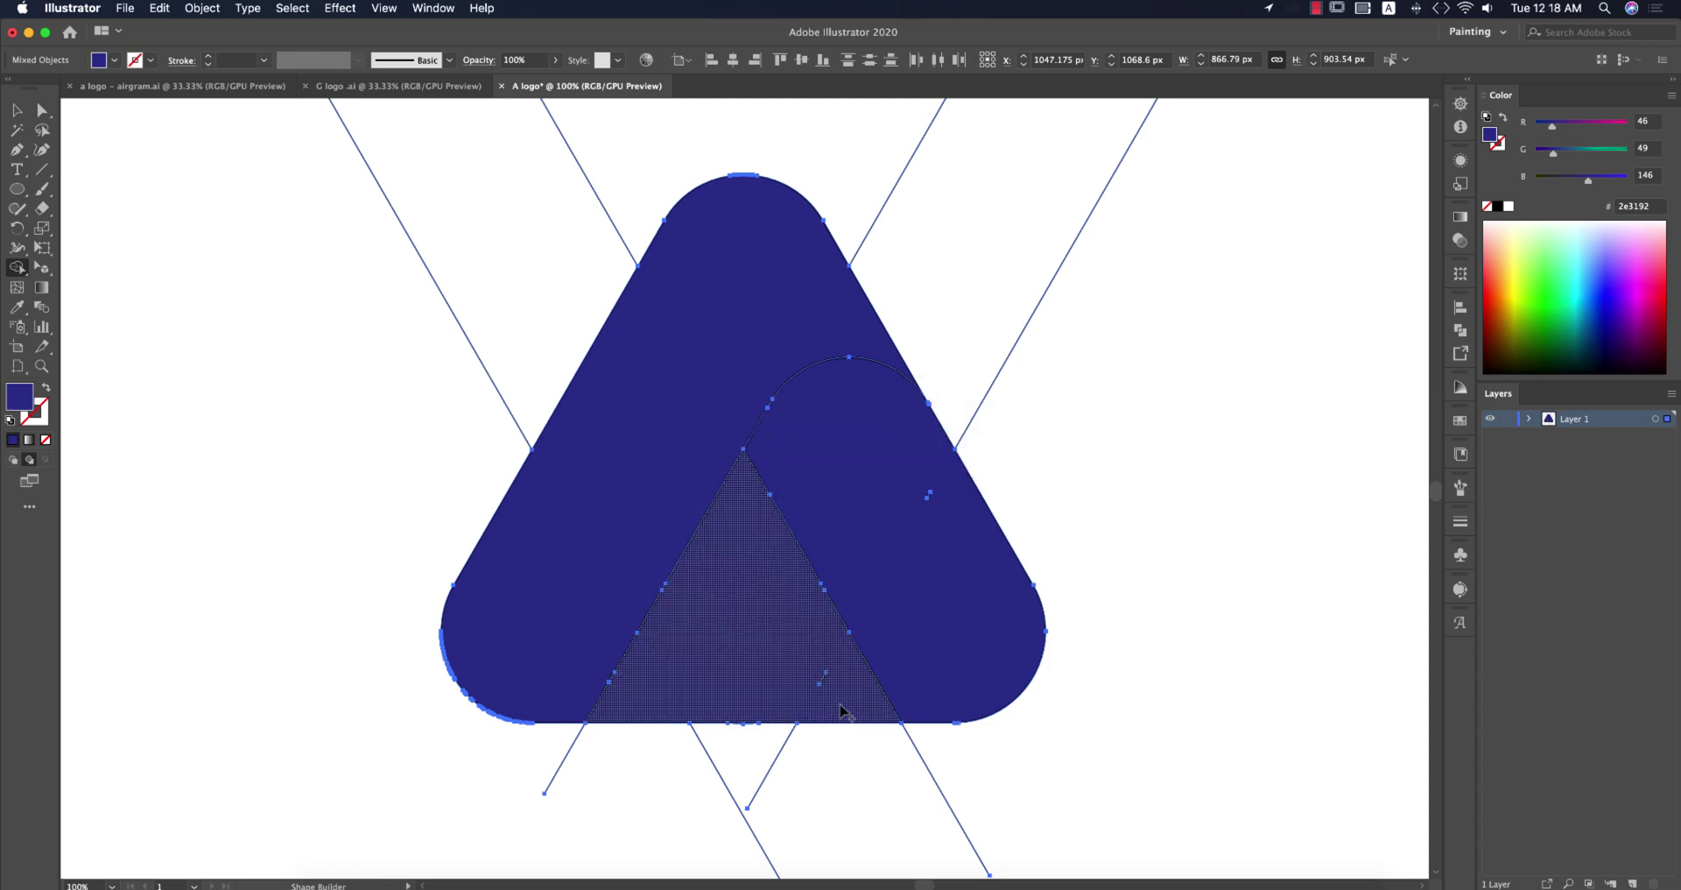
key("super+z")
Fill the right arch piece of the logo with medium blue
scroll(233, 648, "down", 10)
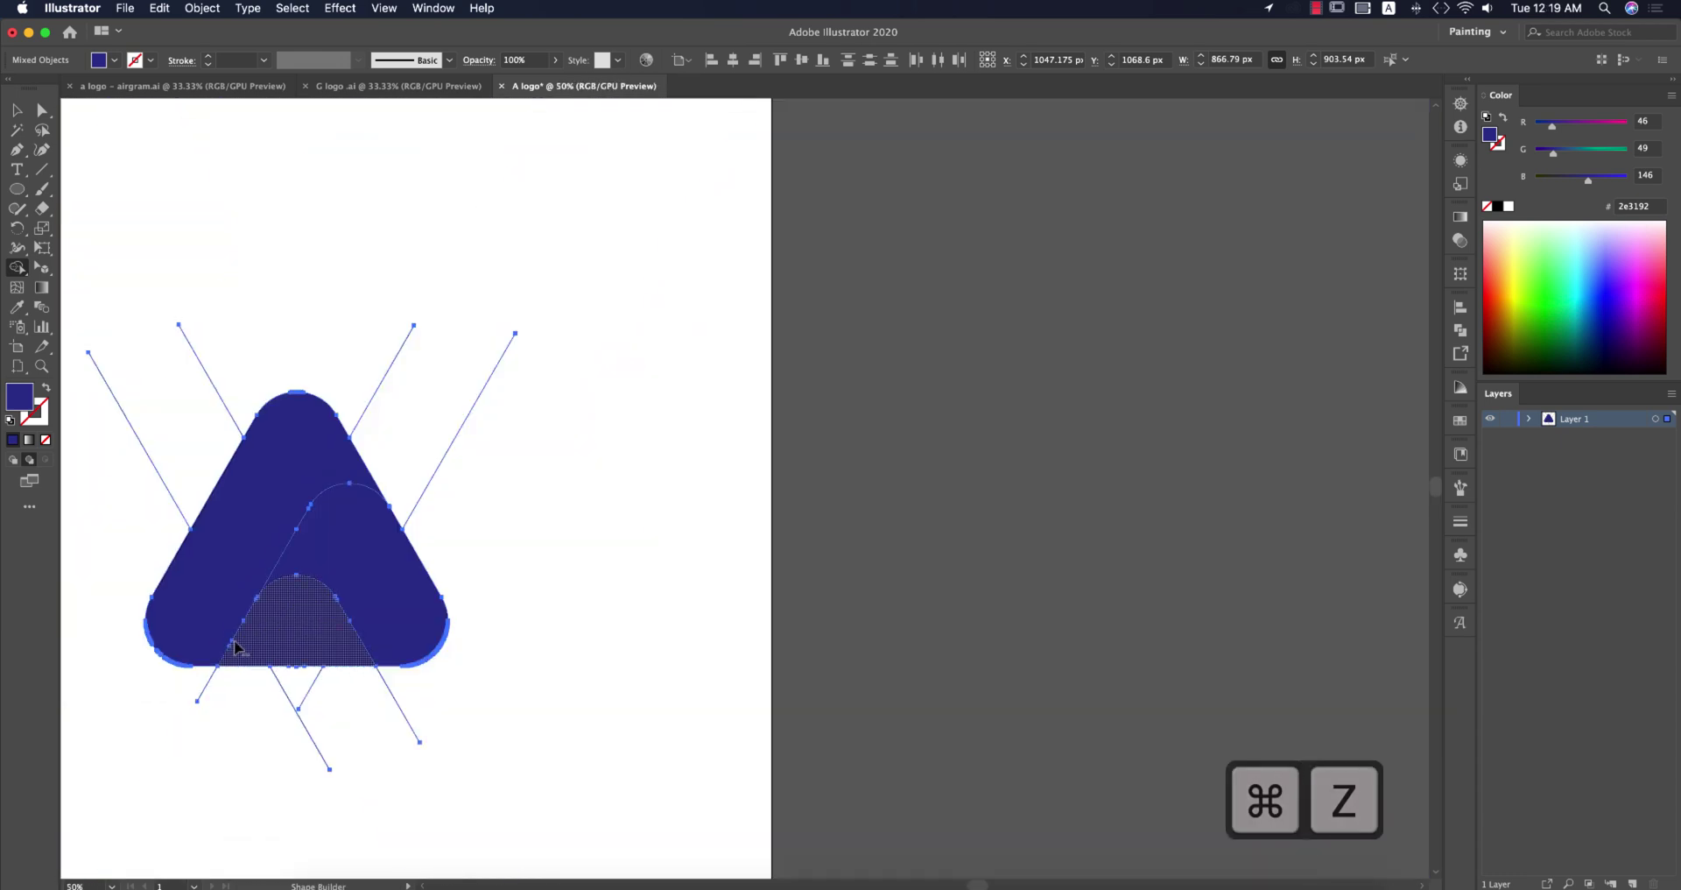
scroll(669, 499, "up", 2)
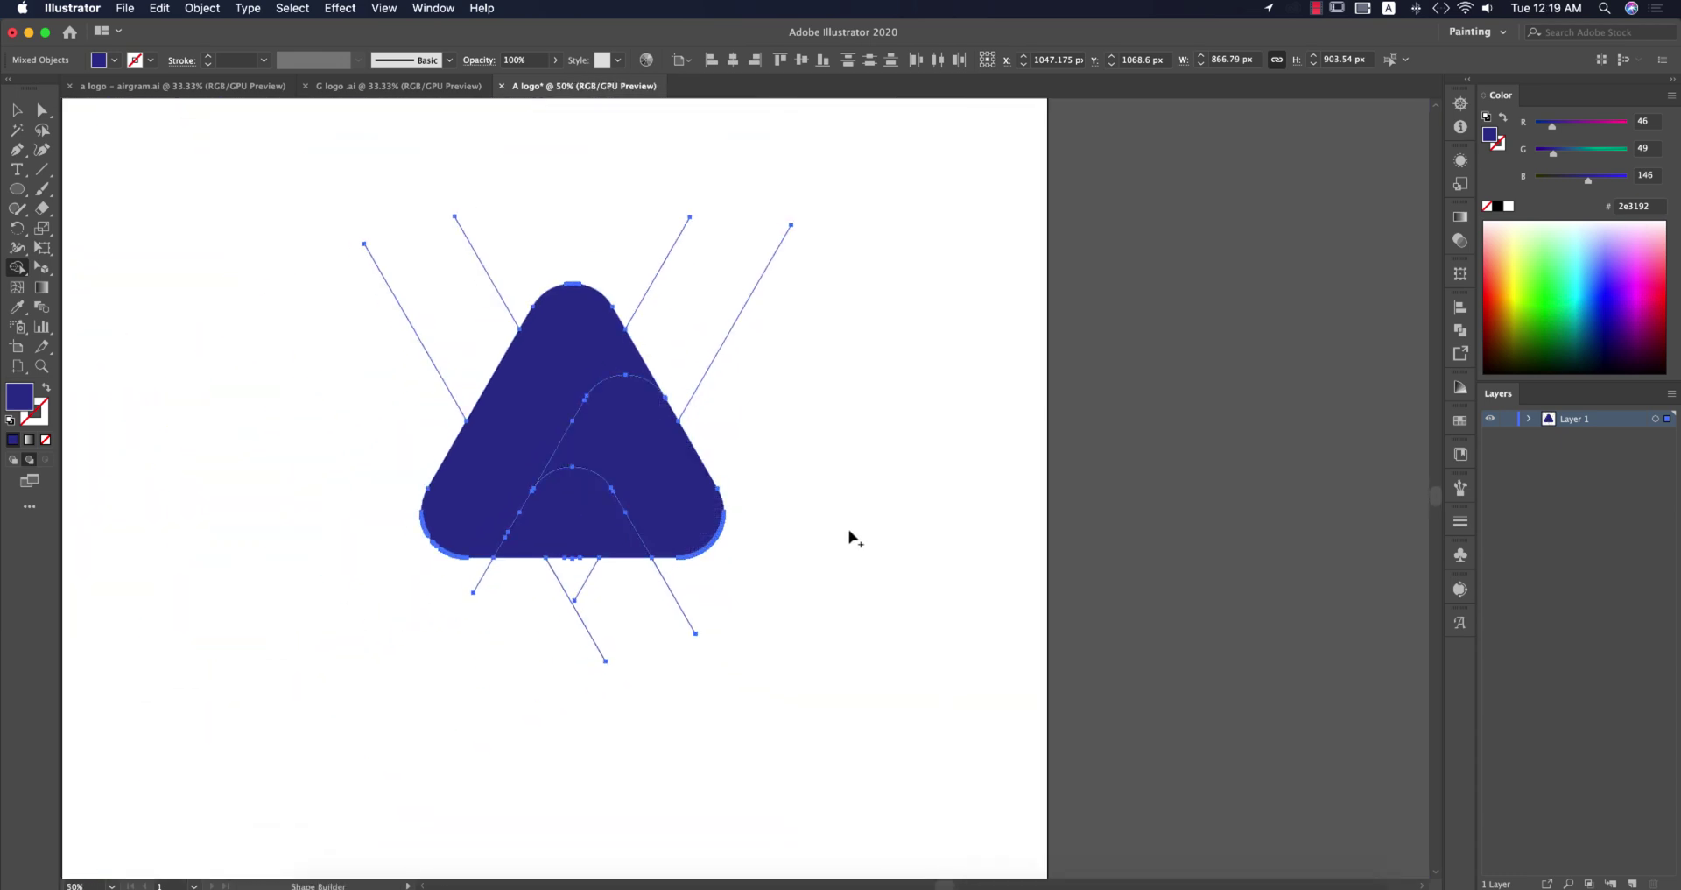
key("v")
left_click(878, 536)
scroll(991, 578, "left", 5)
left_click(814, 508)
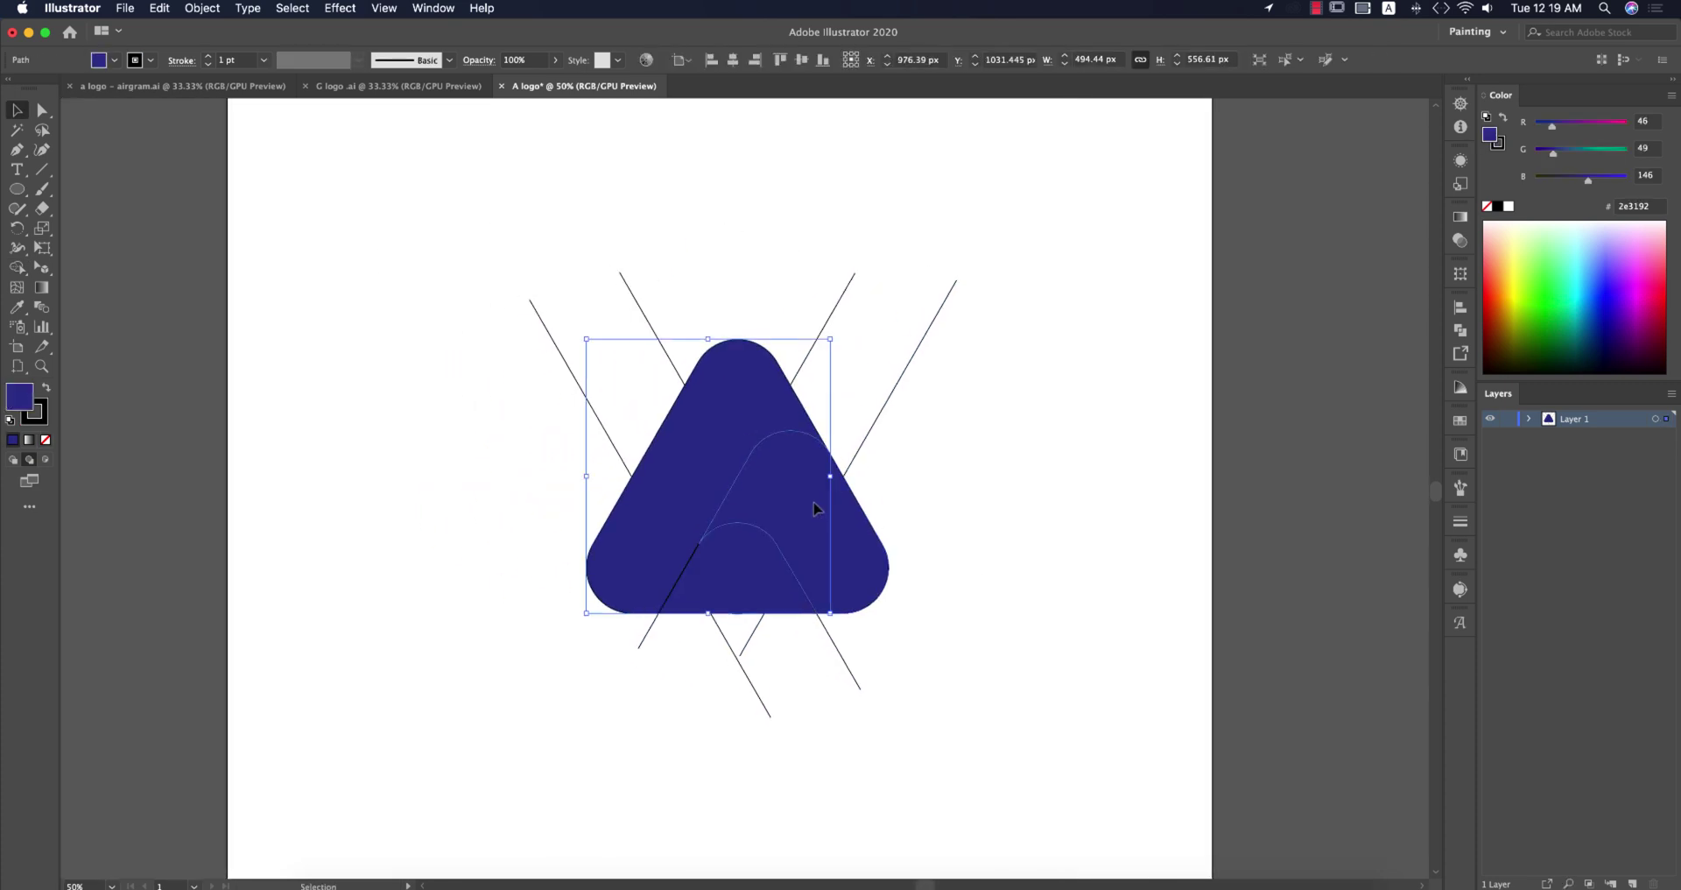
left_click(838, 536)
left_click(114, 63)
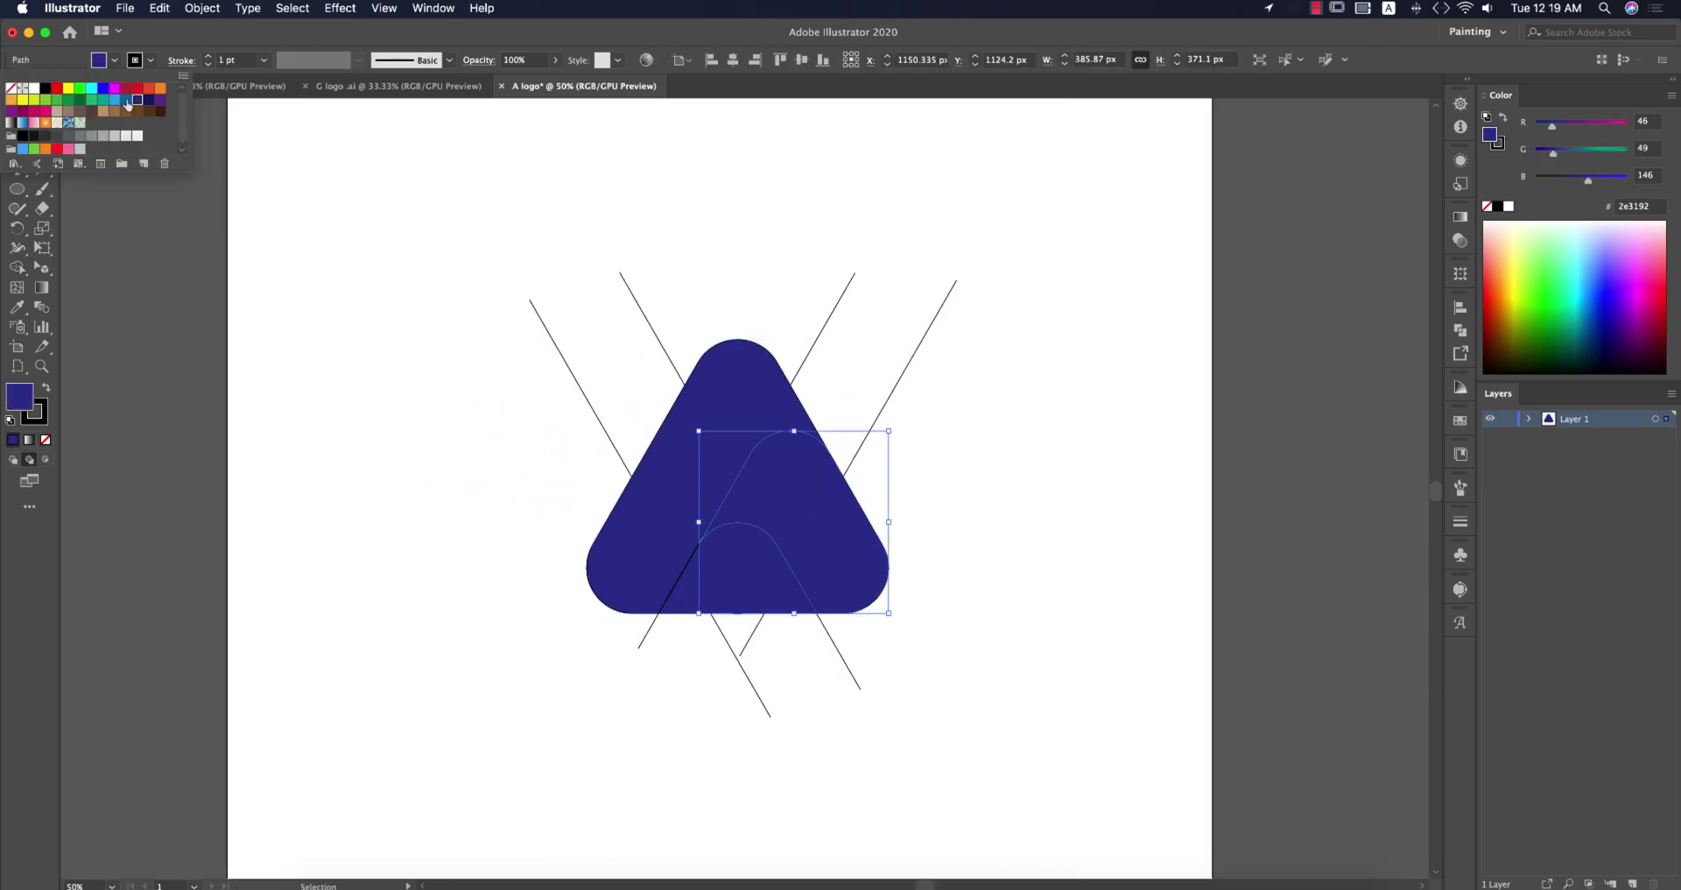
left_click(132, 102)
left_click(906, 491)
Fill the small bottom arch with sky blue 29abe2
left_click(782, 557)
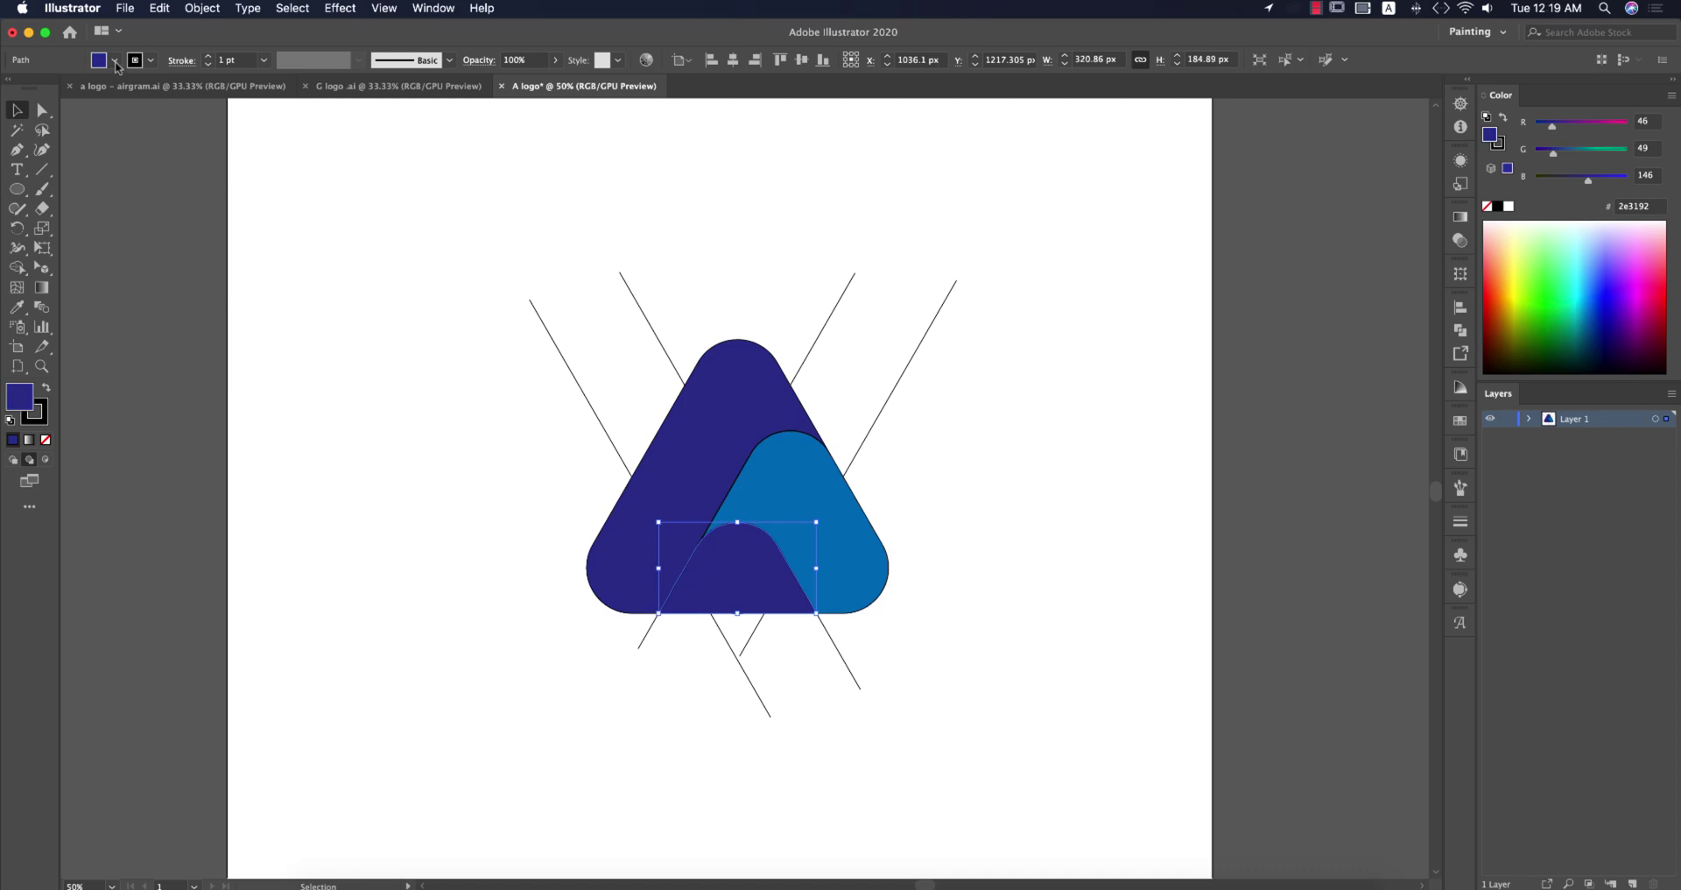
left_click(115, 61)
left_click(123, 105)
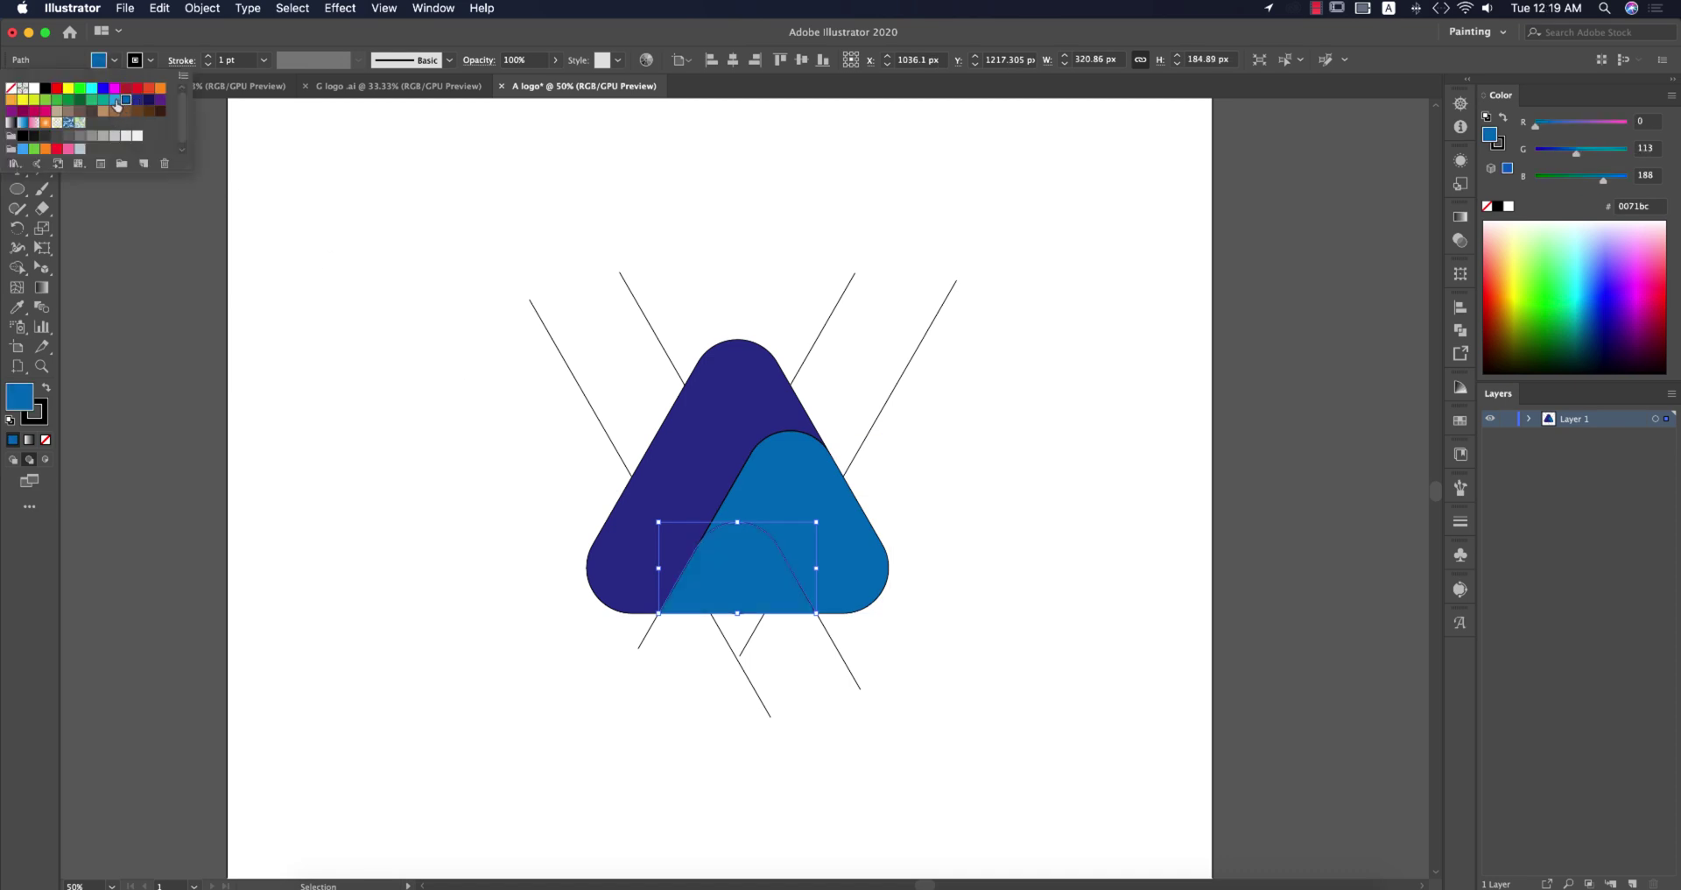
left_click(115, 103)
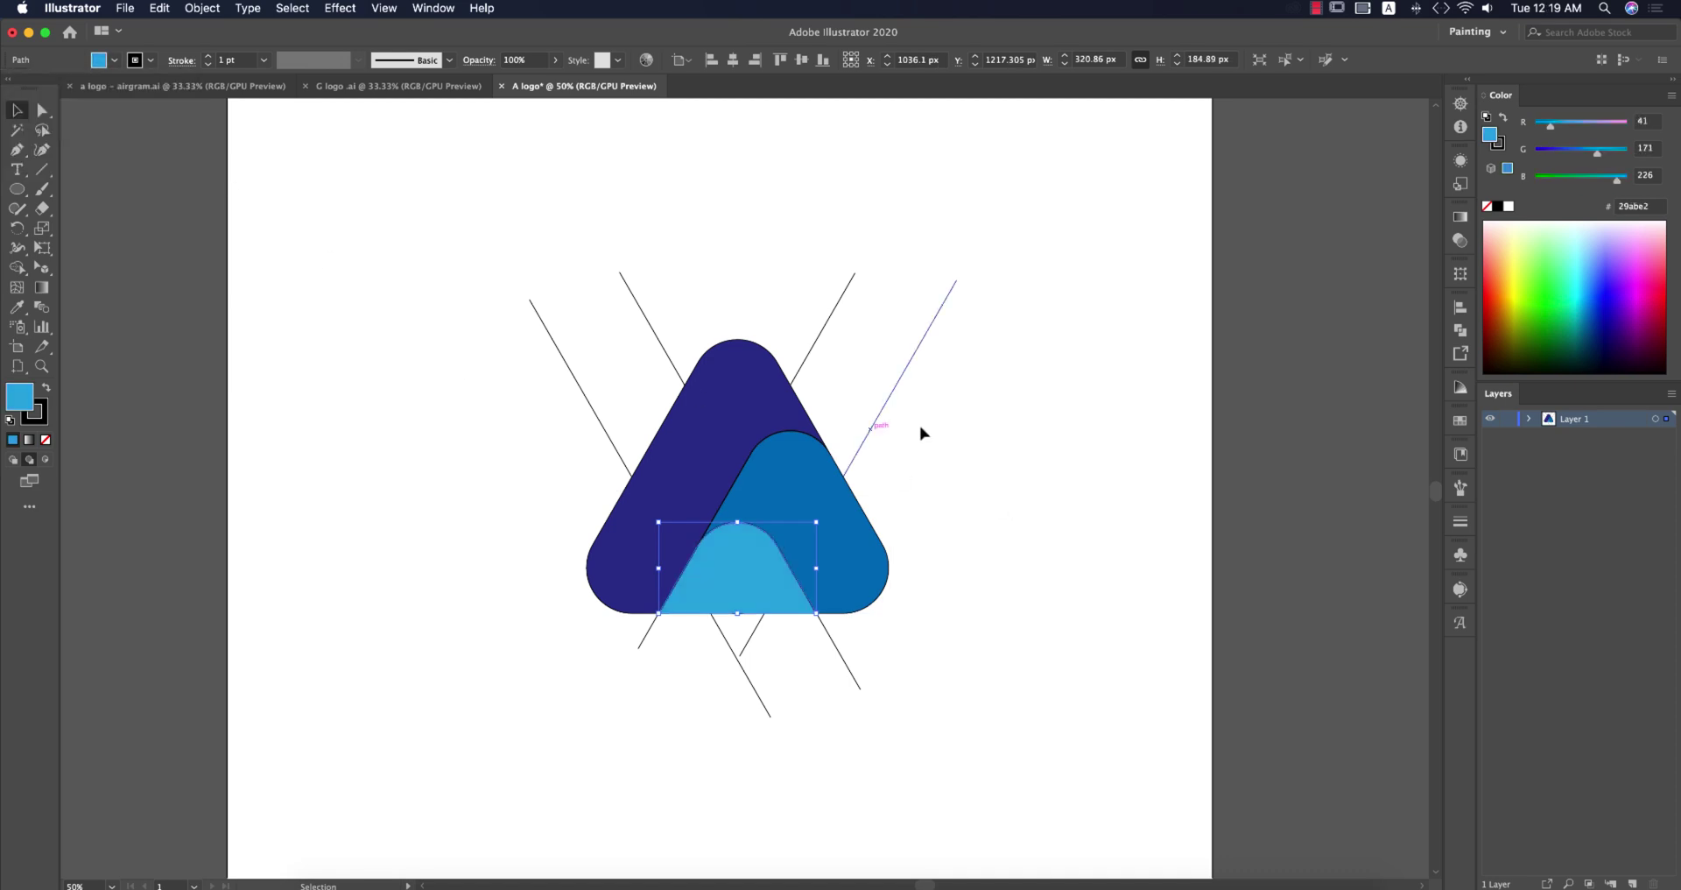
left_click(988, 477)
Select all three logo pieces and remove their stroke
left_click(751, 441)
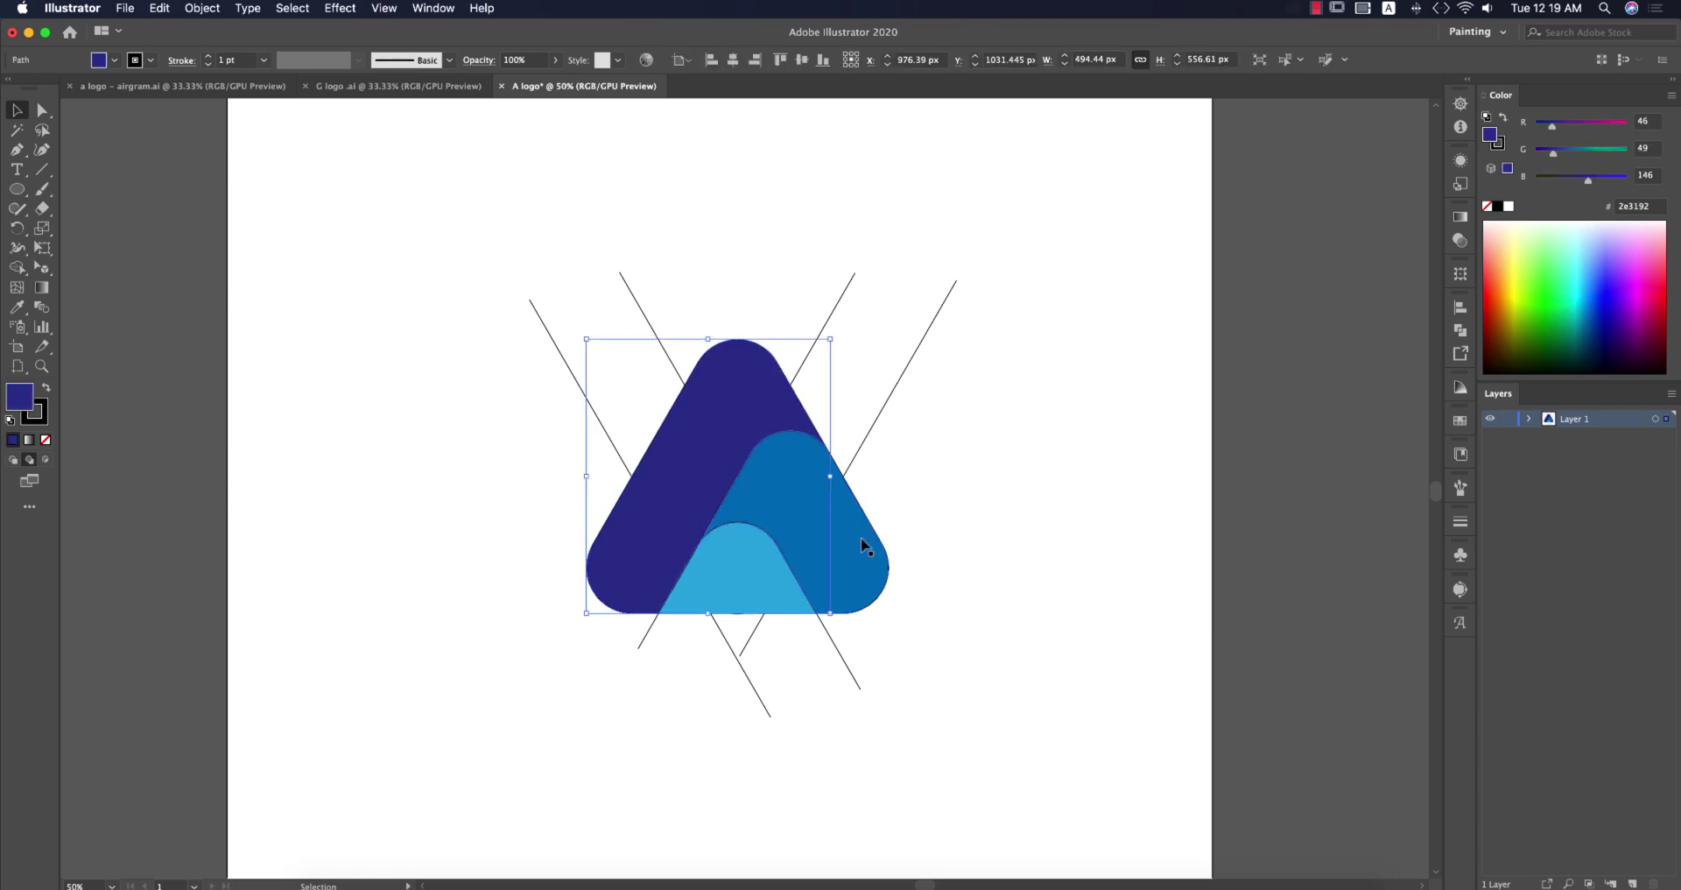
left_click(1036, 612)
left_click(858, 564)
left_click(744, 405, "shift")
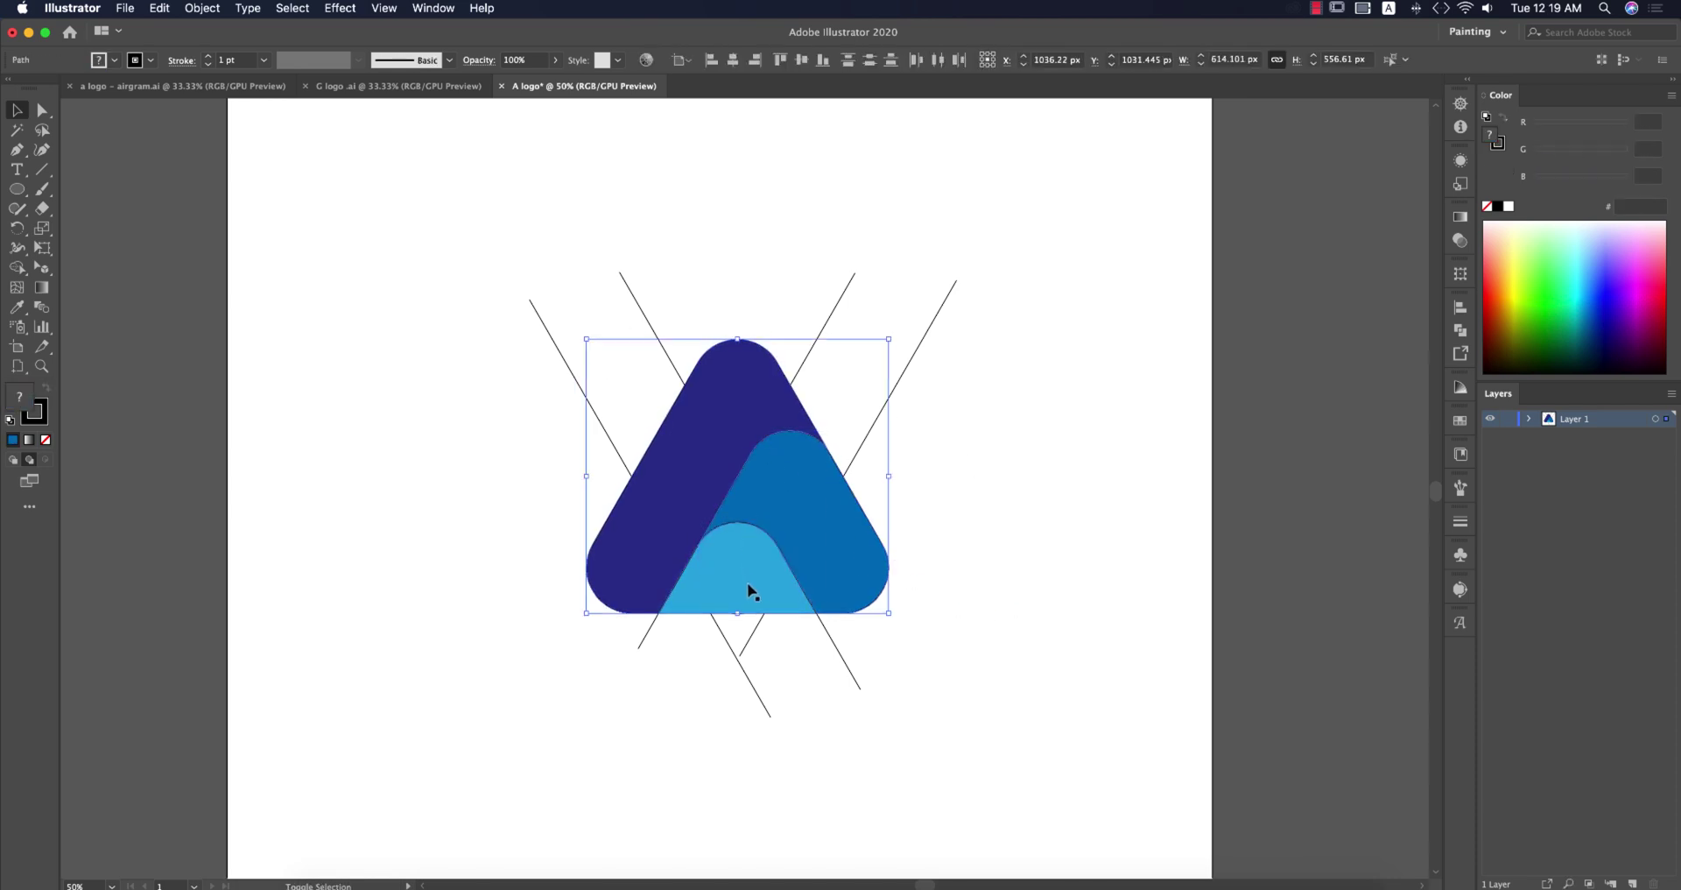
left_click(147, 60)
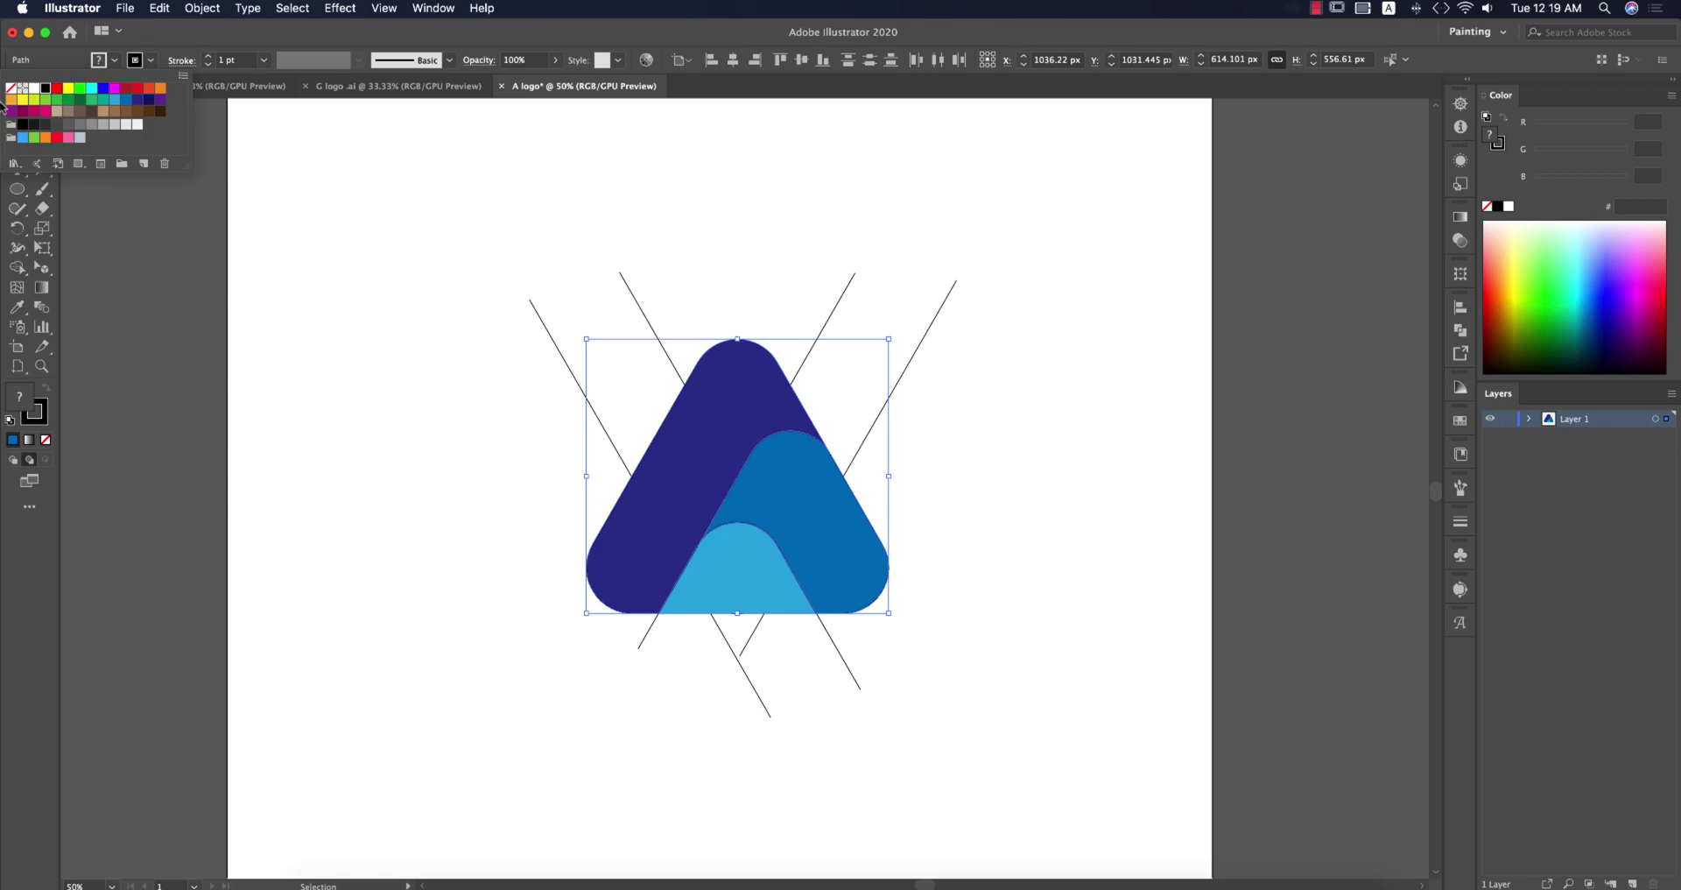
left_click(12, 91)
left_click(1006, 581)
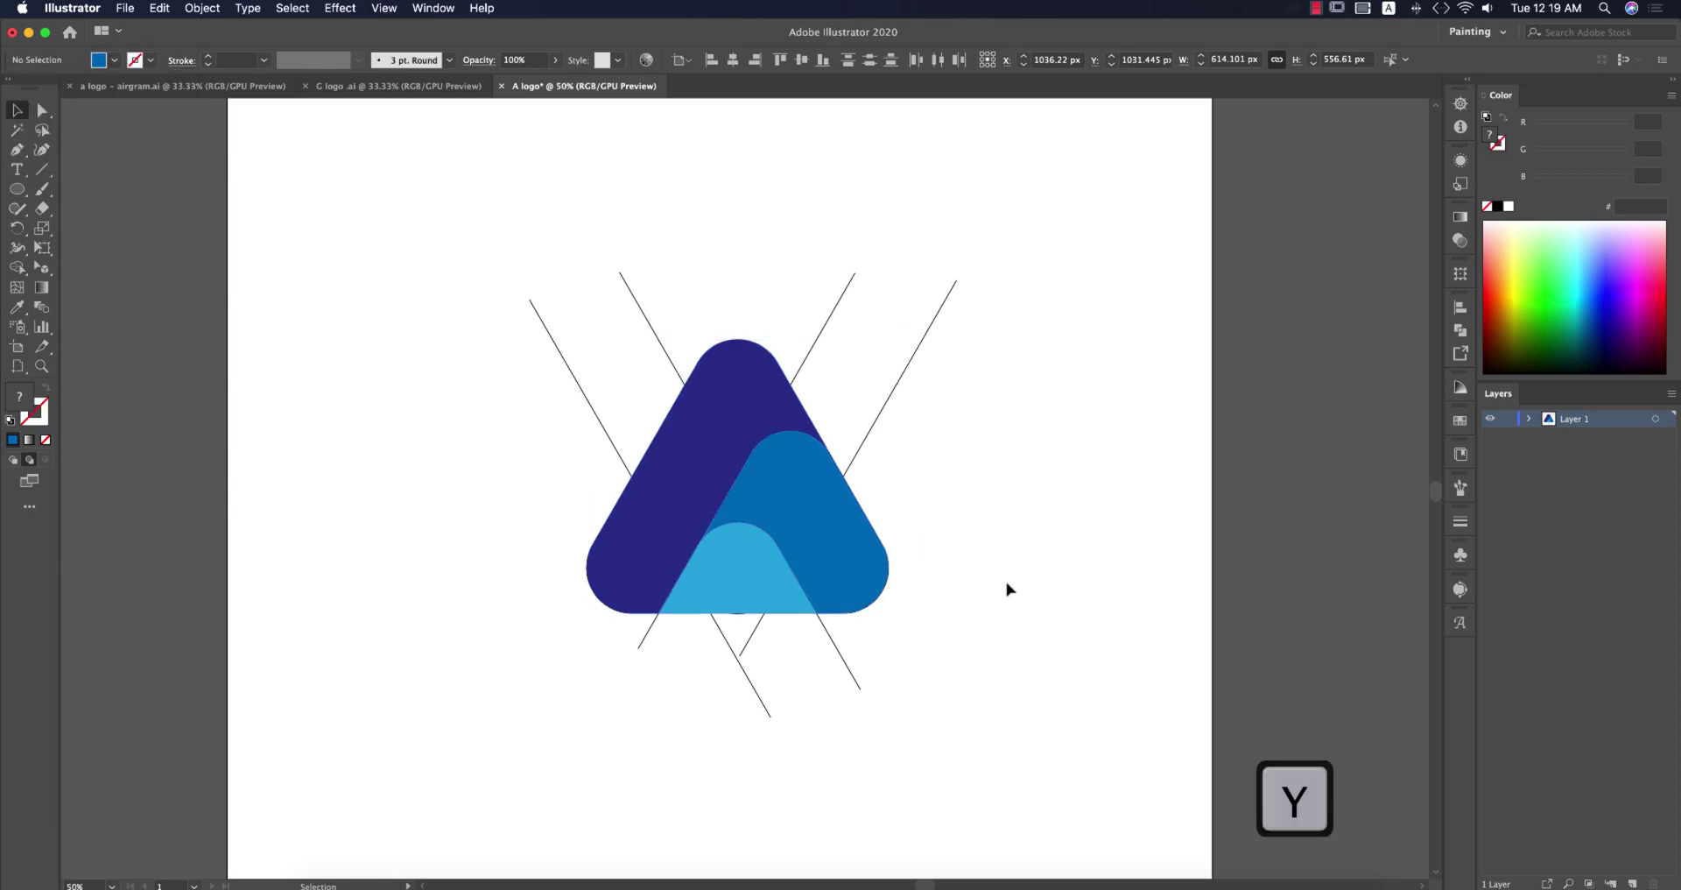
Select all the thin guide lines with the Magic Wand and delete them
key("y")
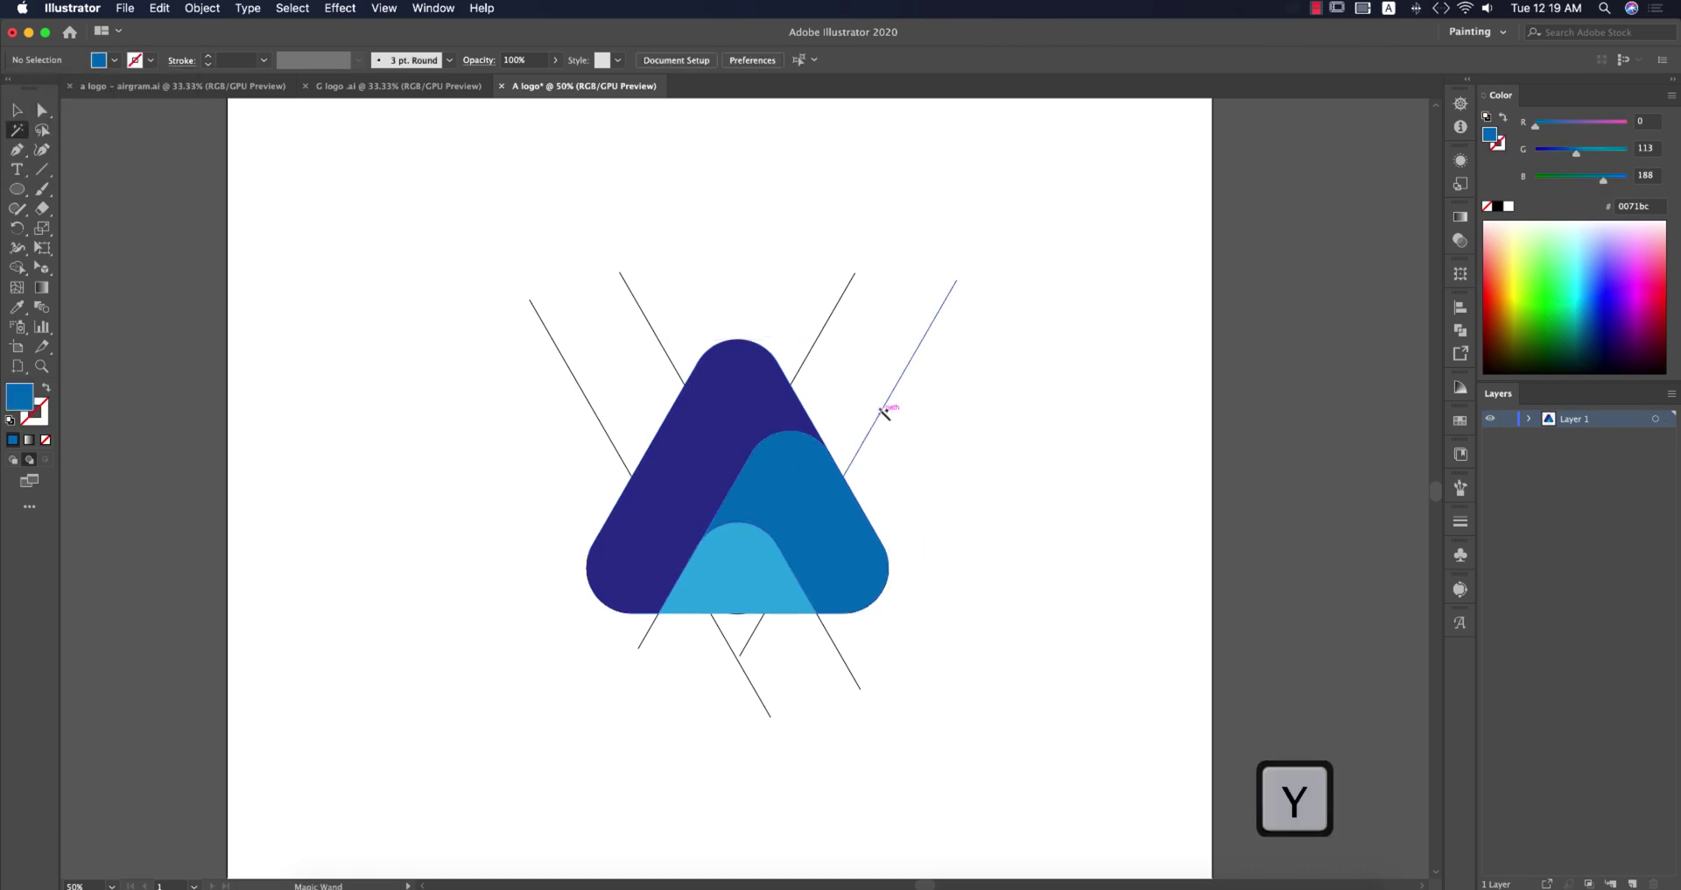
left_click(882, 409)
key("Delete")
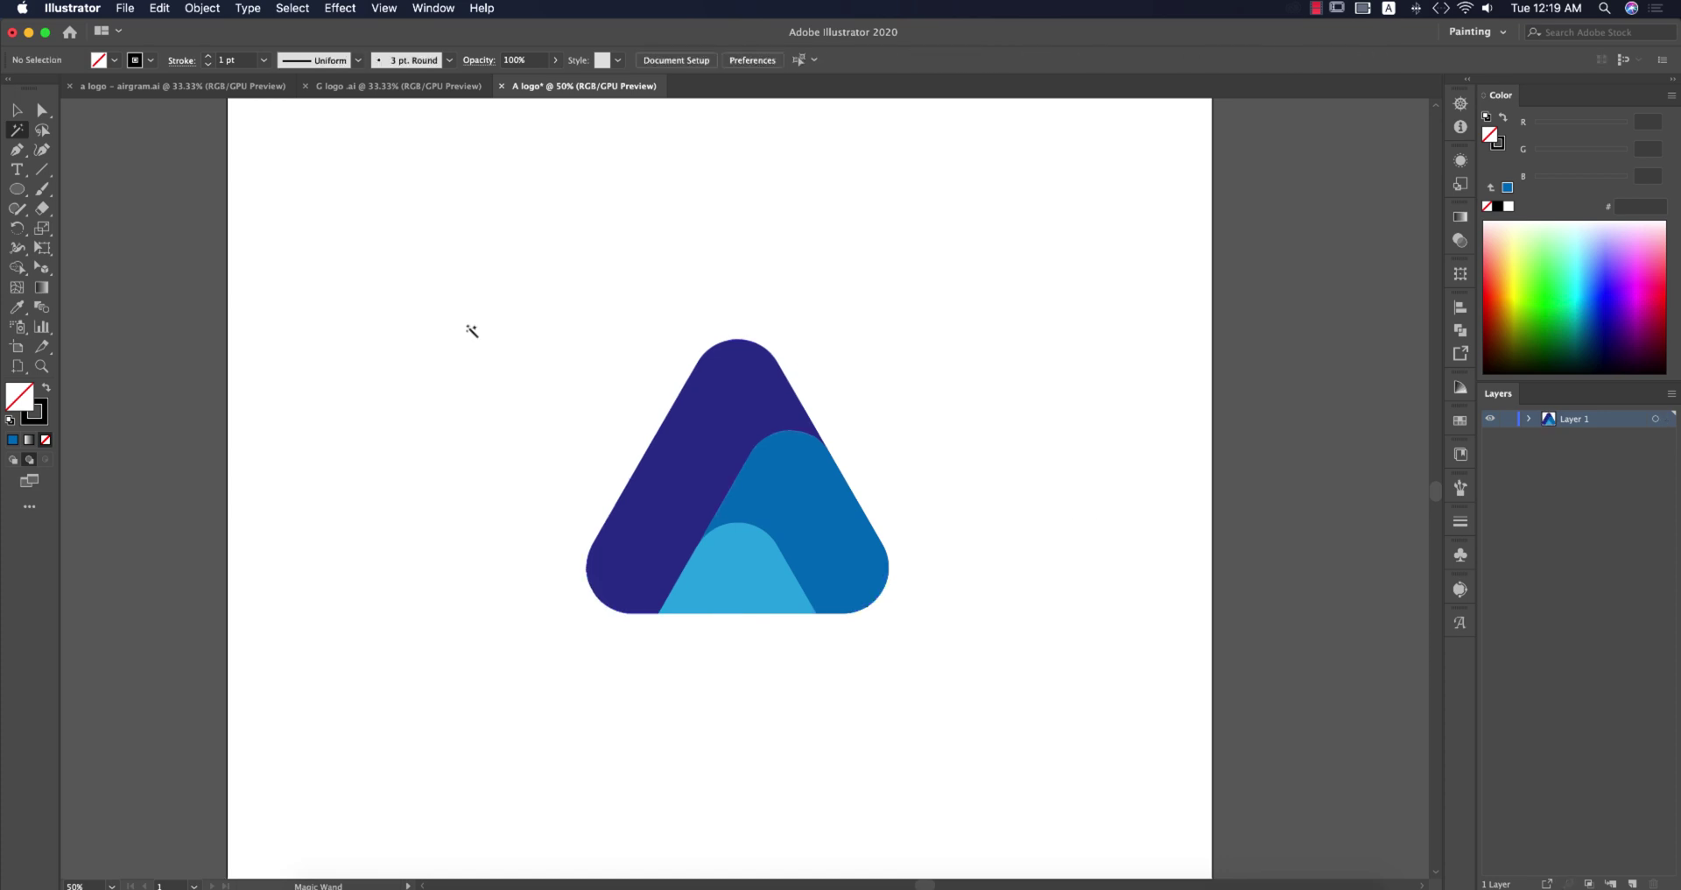
Drag the gradient, dark grey and light grey swatches from airgram.ai to the left of the A logo artboard
key("v")
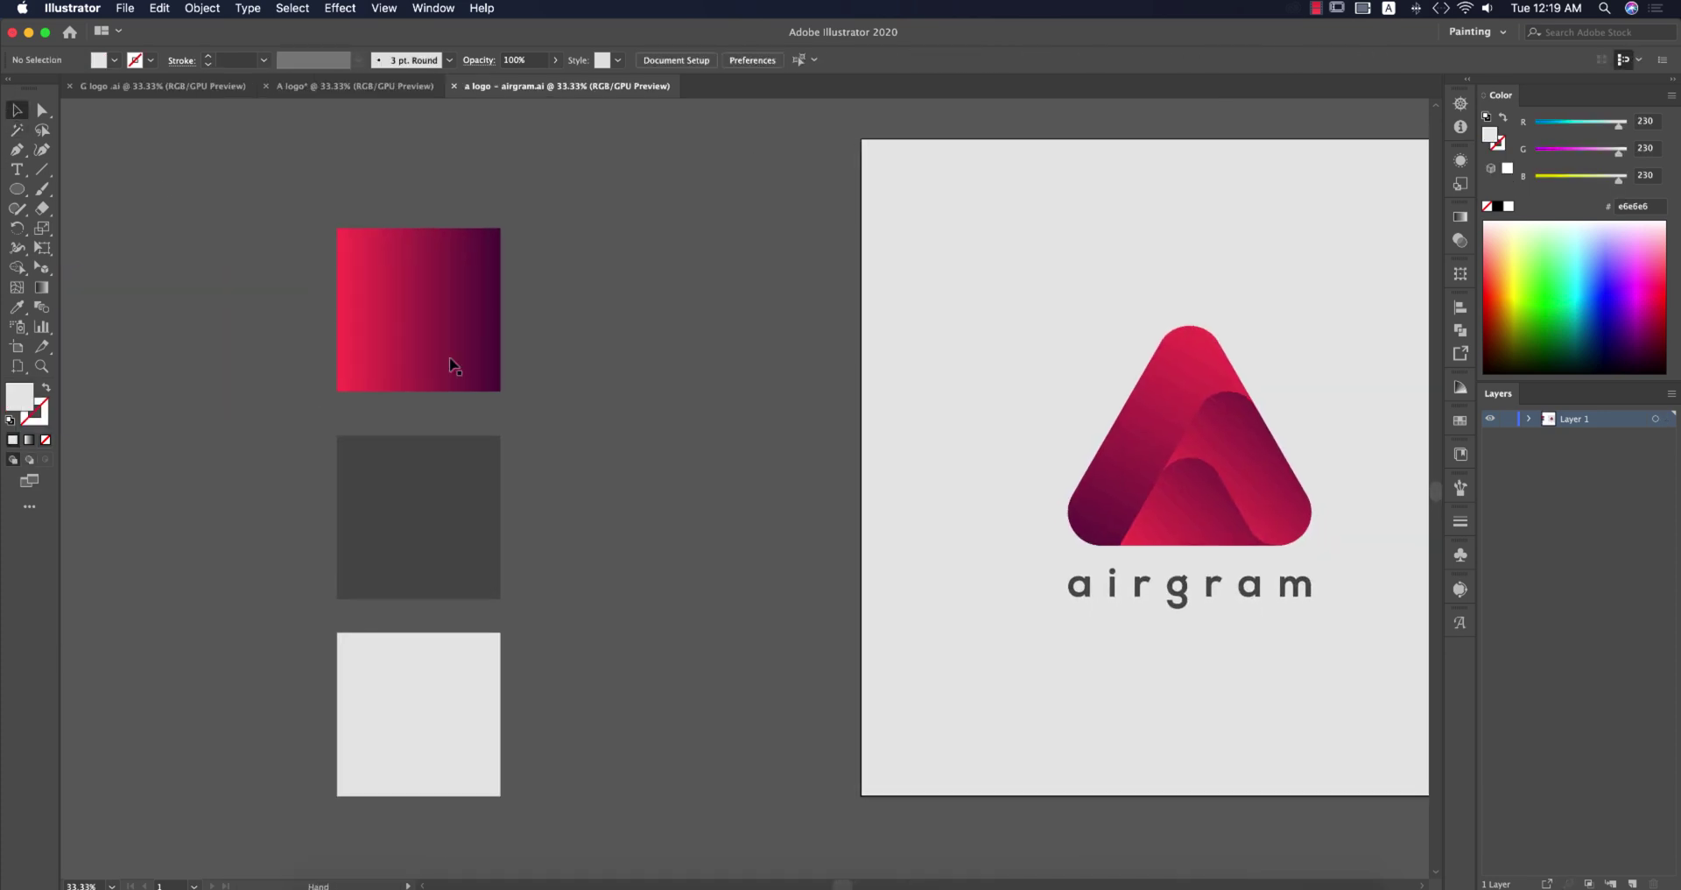
left_click(470, 337)
left_click_drag(470, 337, 562, 91)
left_click_drag(430, 95, 383, 91)
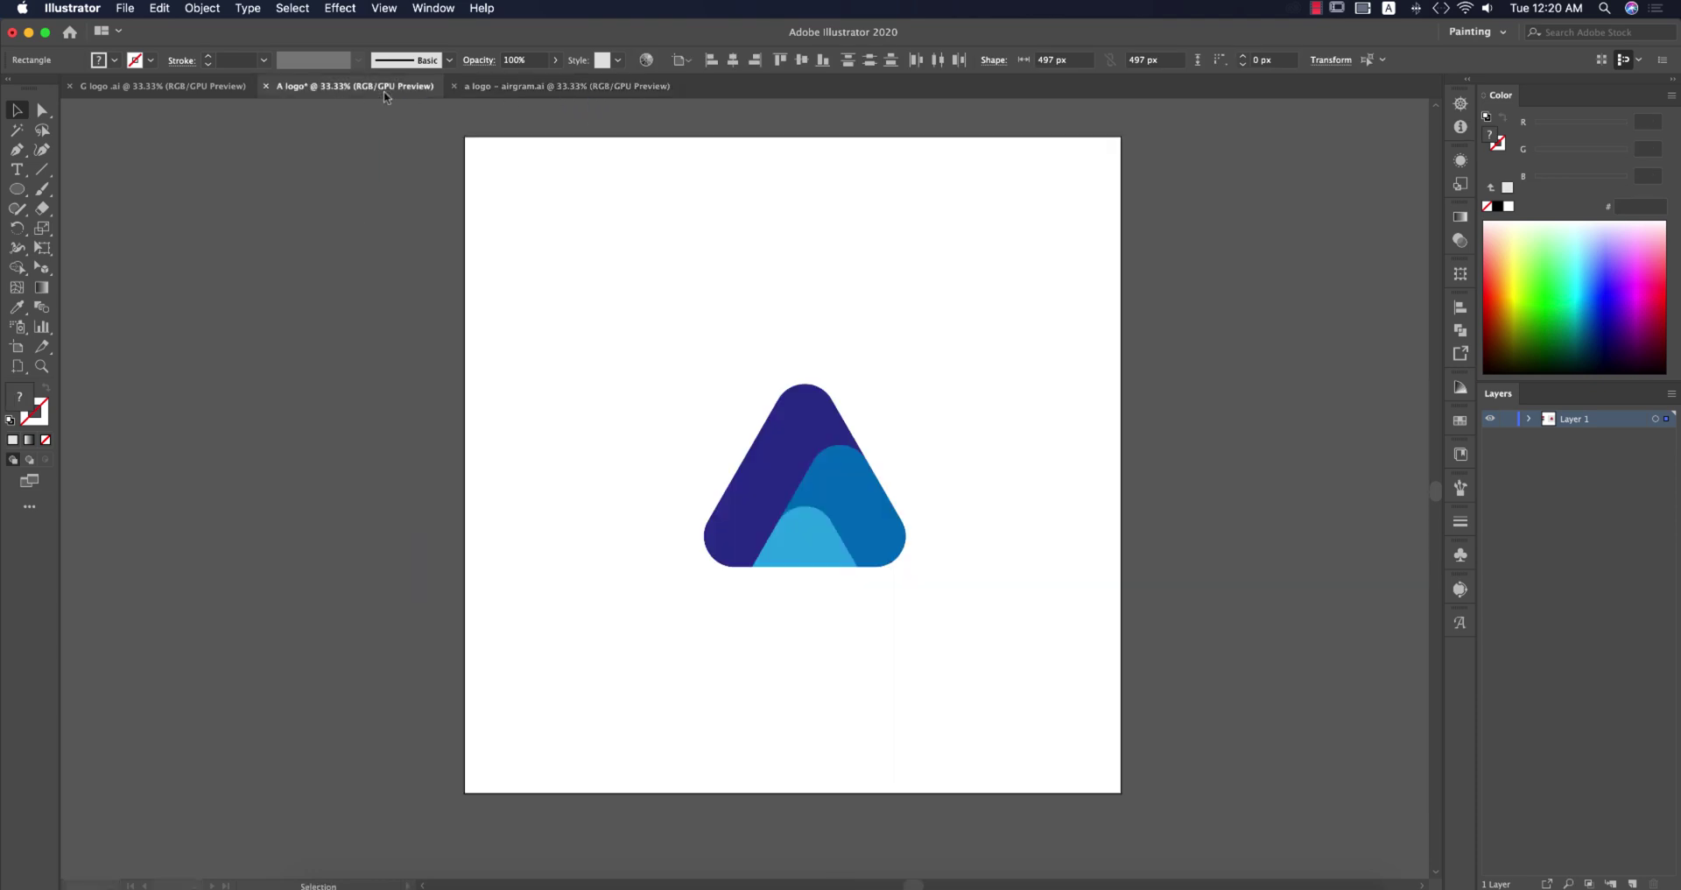
left_click_drag(357, 473, 364, 267)
left_click(666, 482)
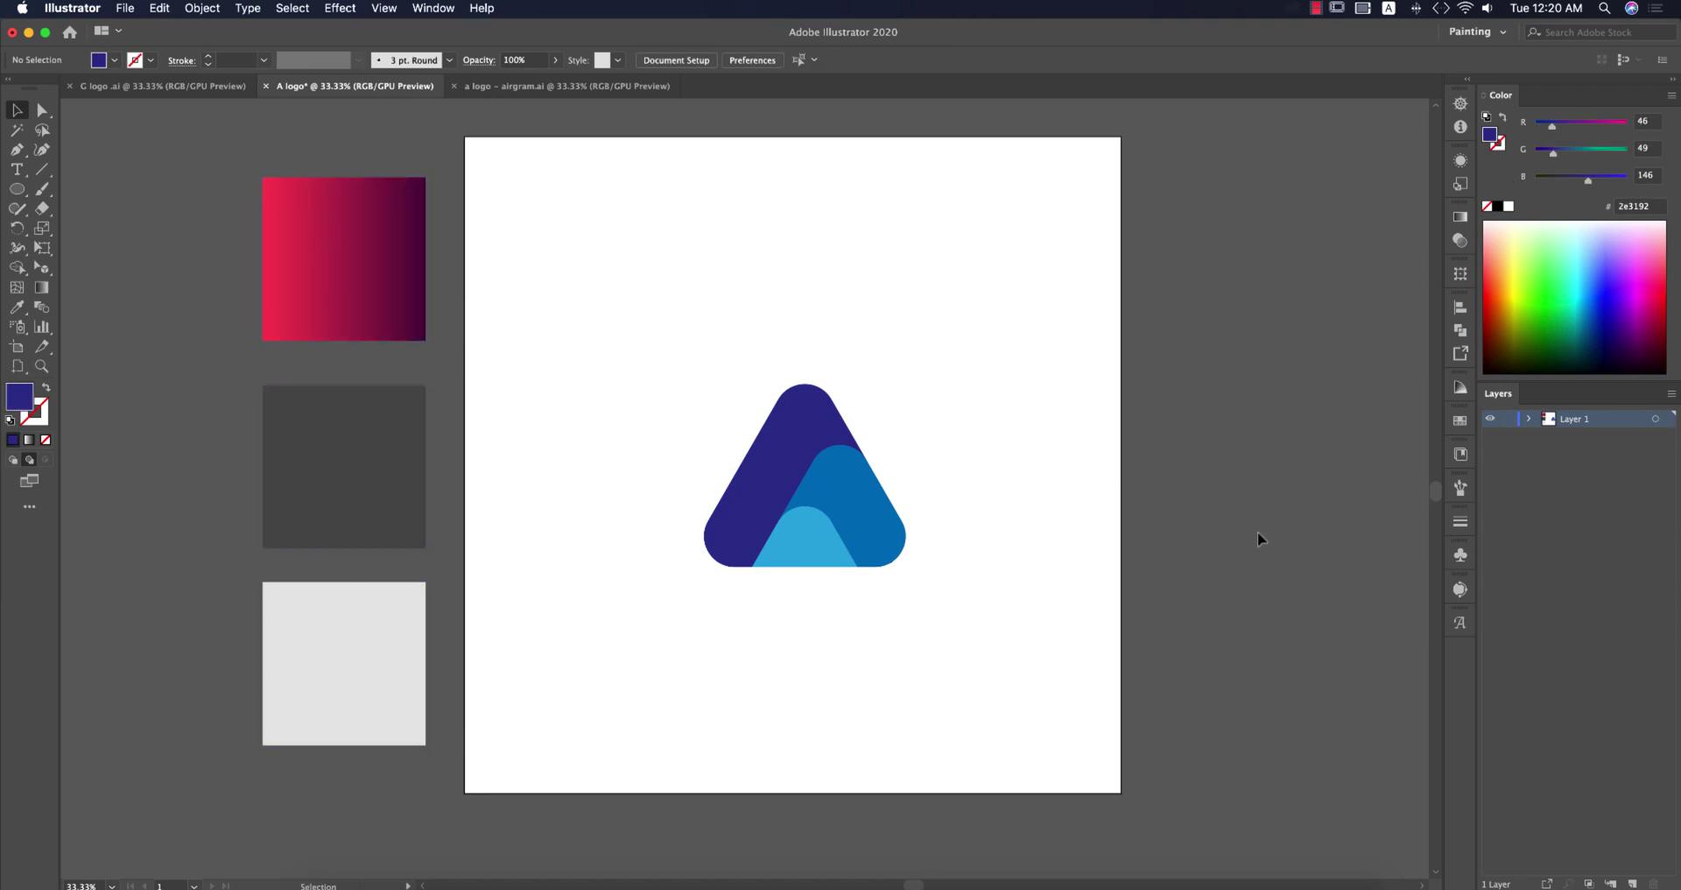
left_click(791, 451)
Eyedrop the swatch gradient onto the left logo piece and reverse its direction
key("i")
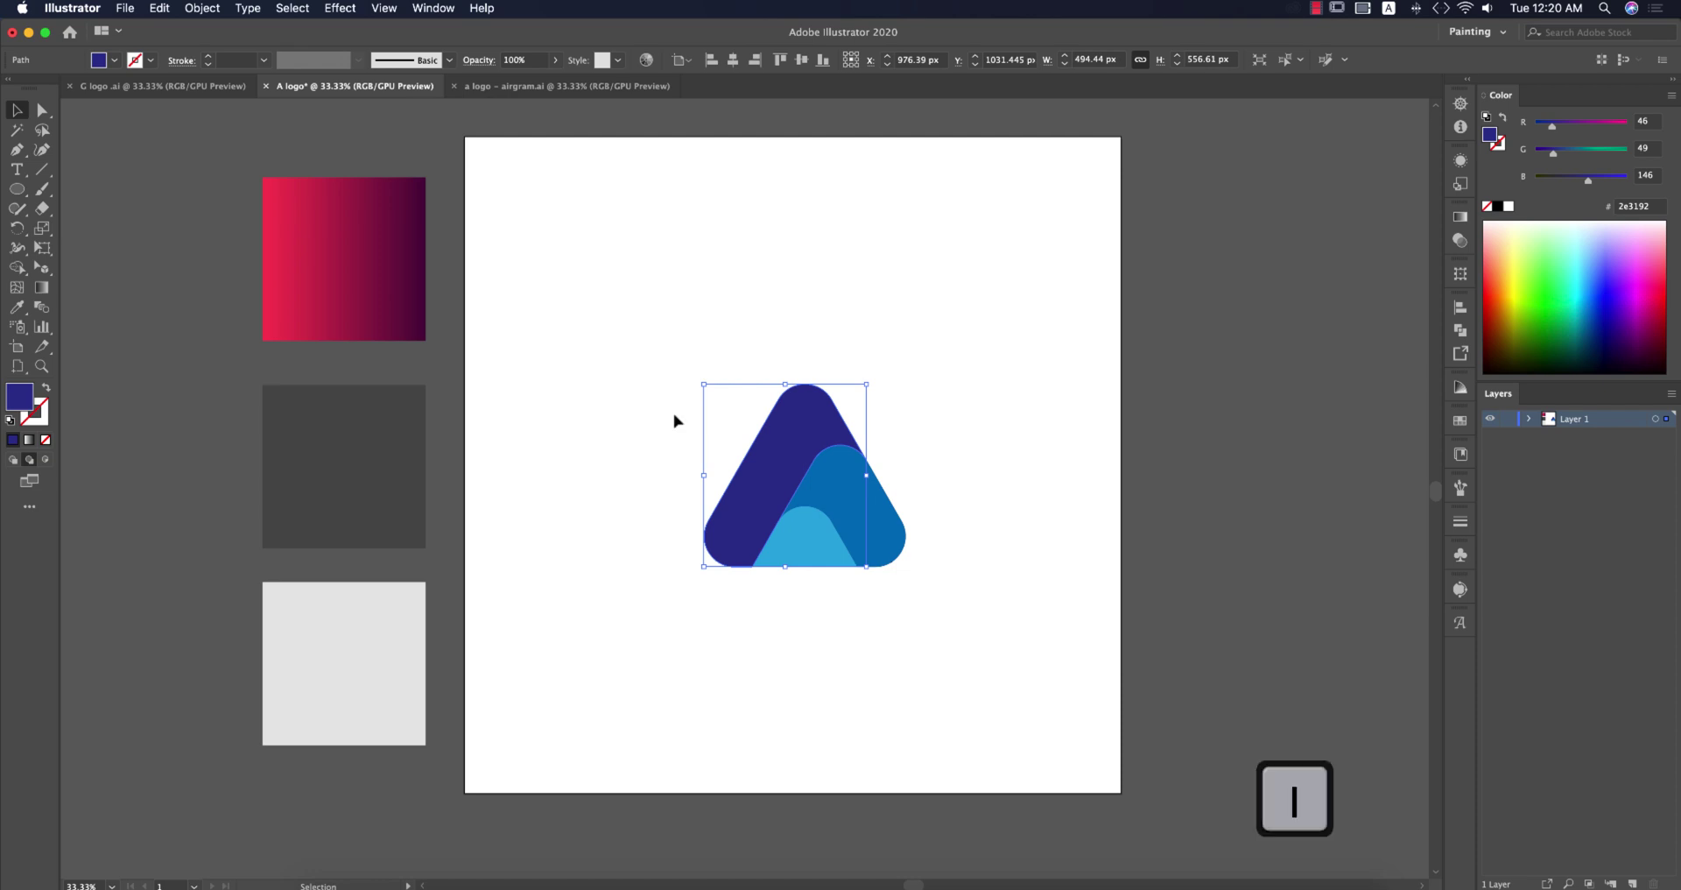
left_click(403, 280)
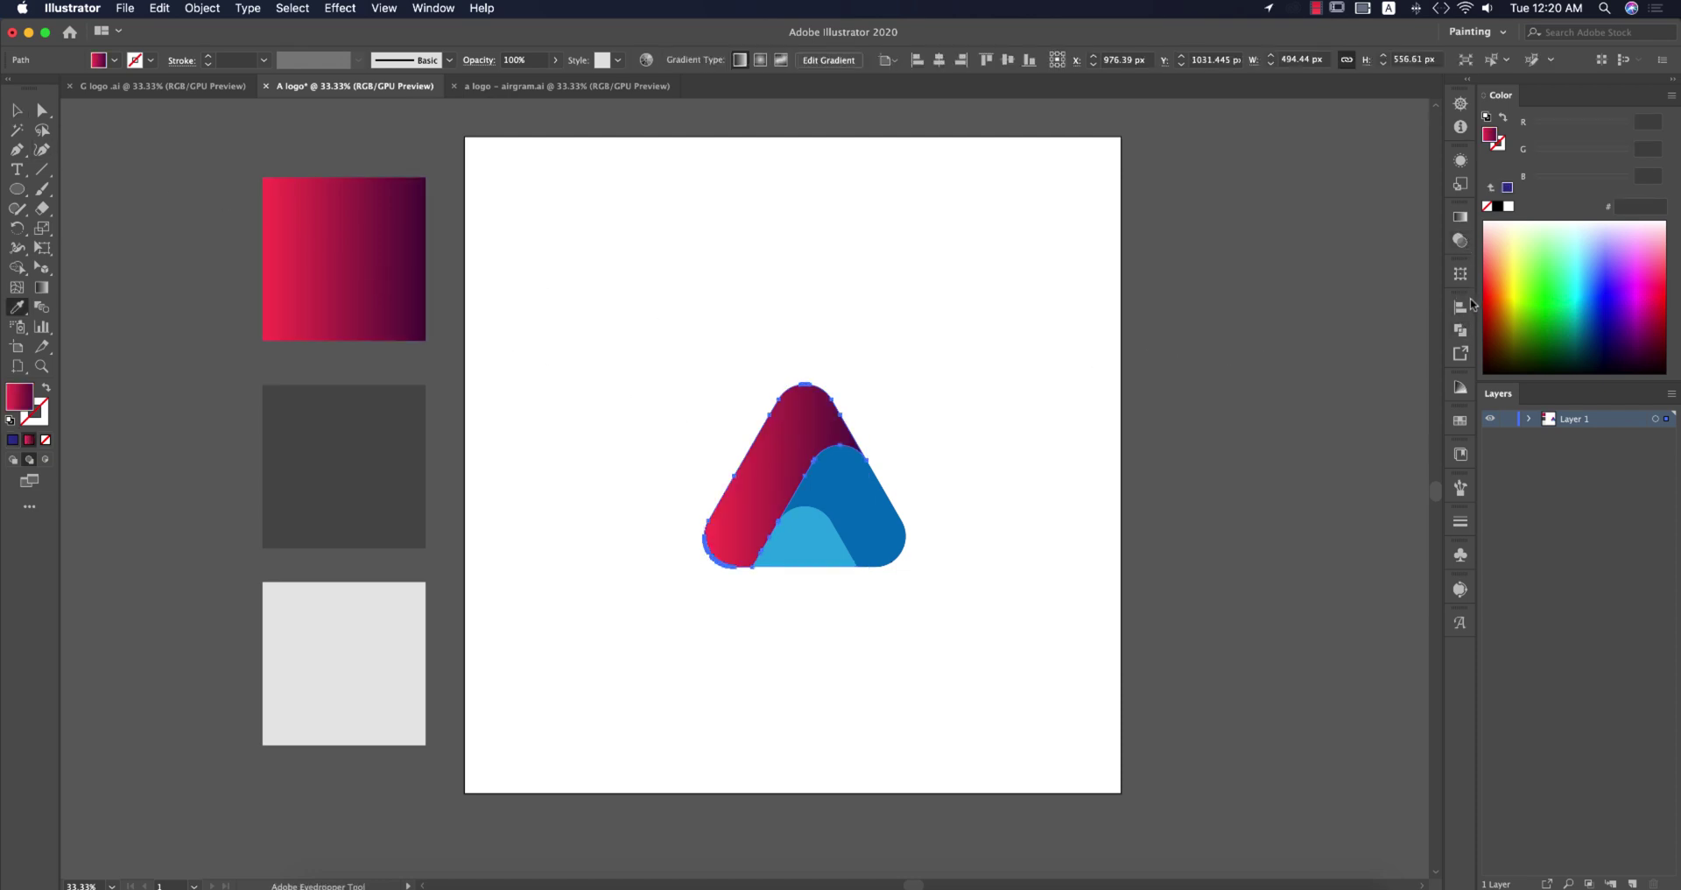
left_click(1461, 216)
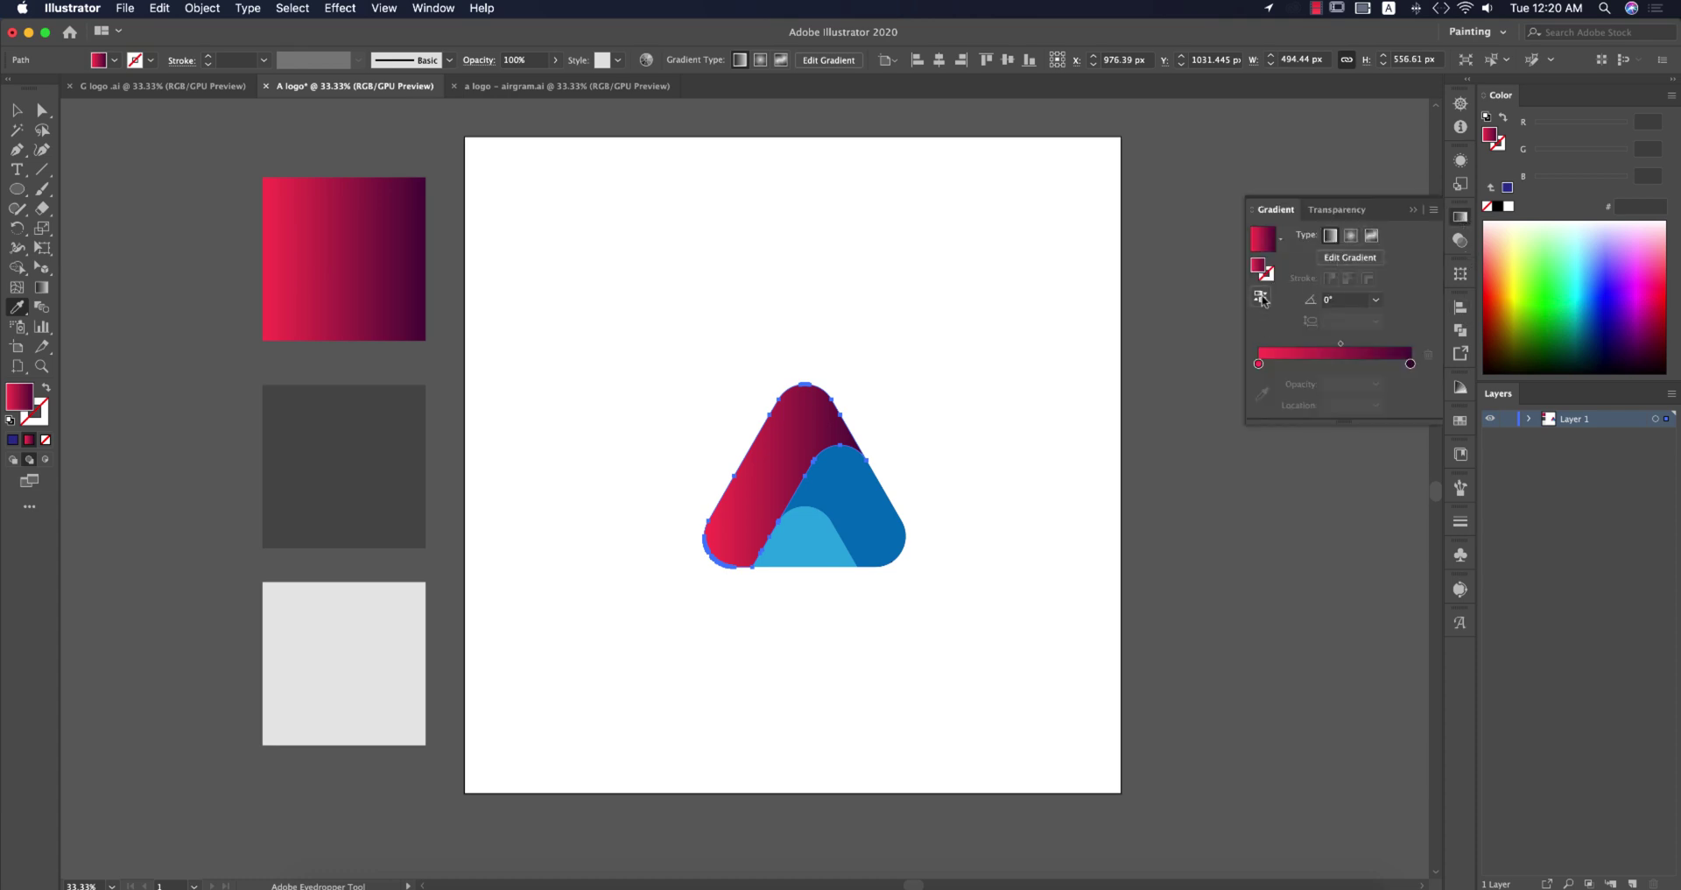
left_click(1262, 298)
key("v")
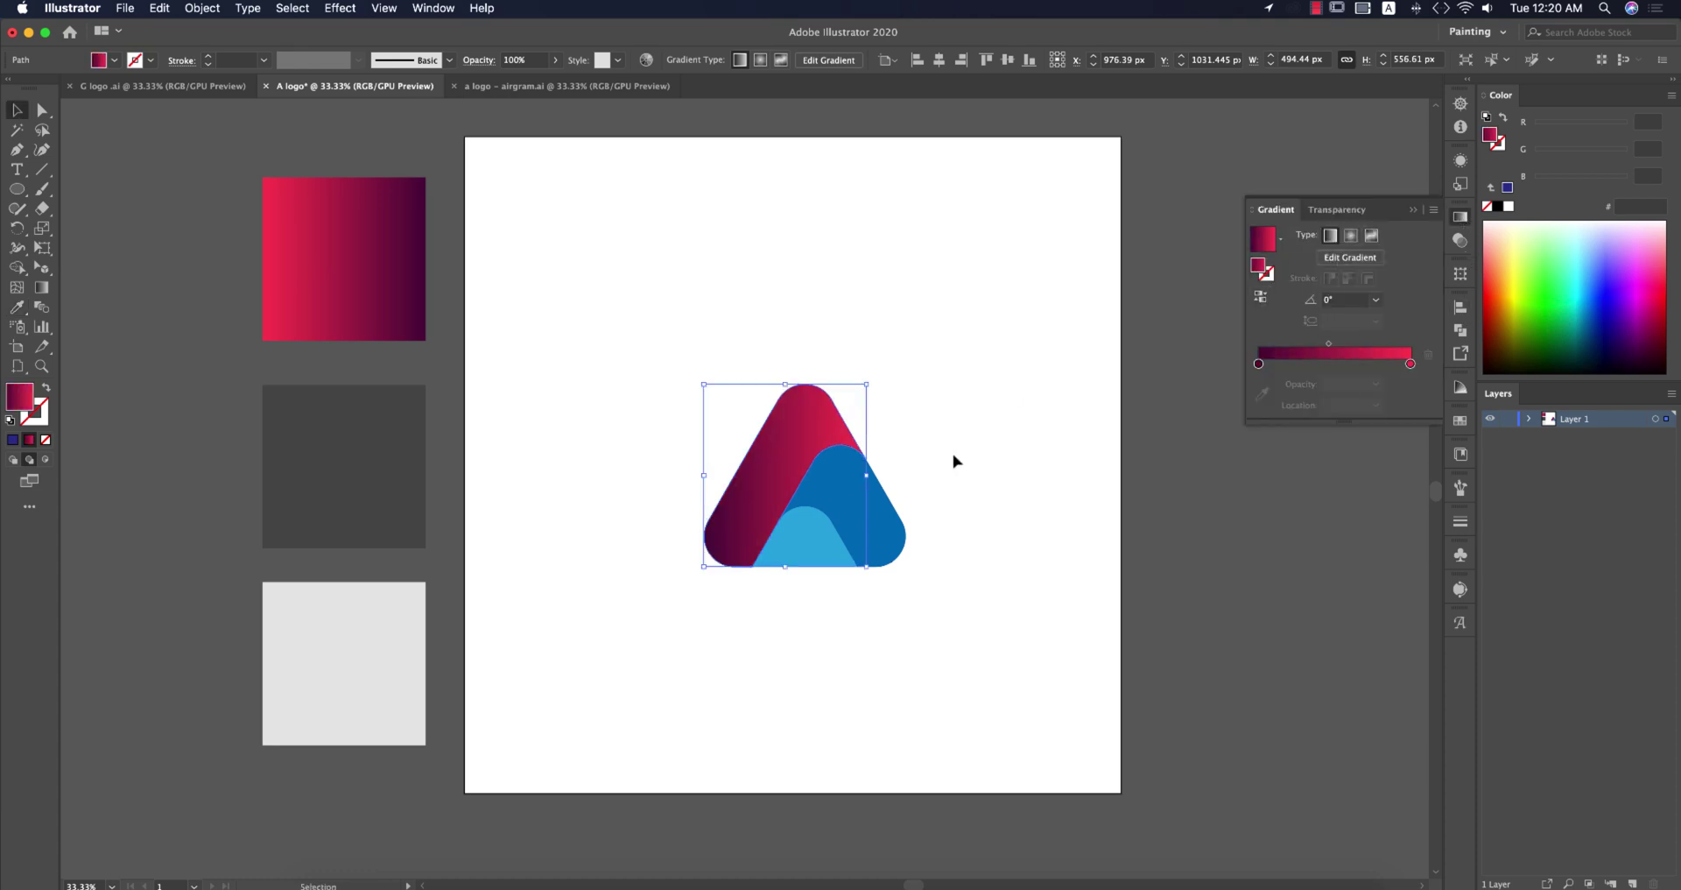
left_click(956, 457)
Apply the reversed gradient to the two remaining pieces and draw a square covering the artboard
scroll(846, 495, "up", 1)
left_click(840, 506)
left_click(784, 578, "shift")
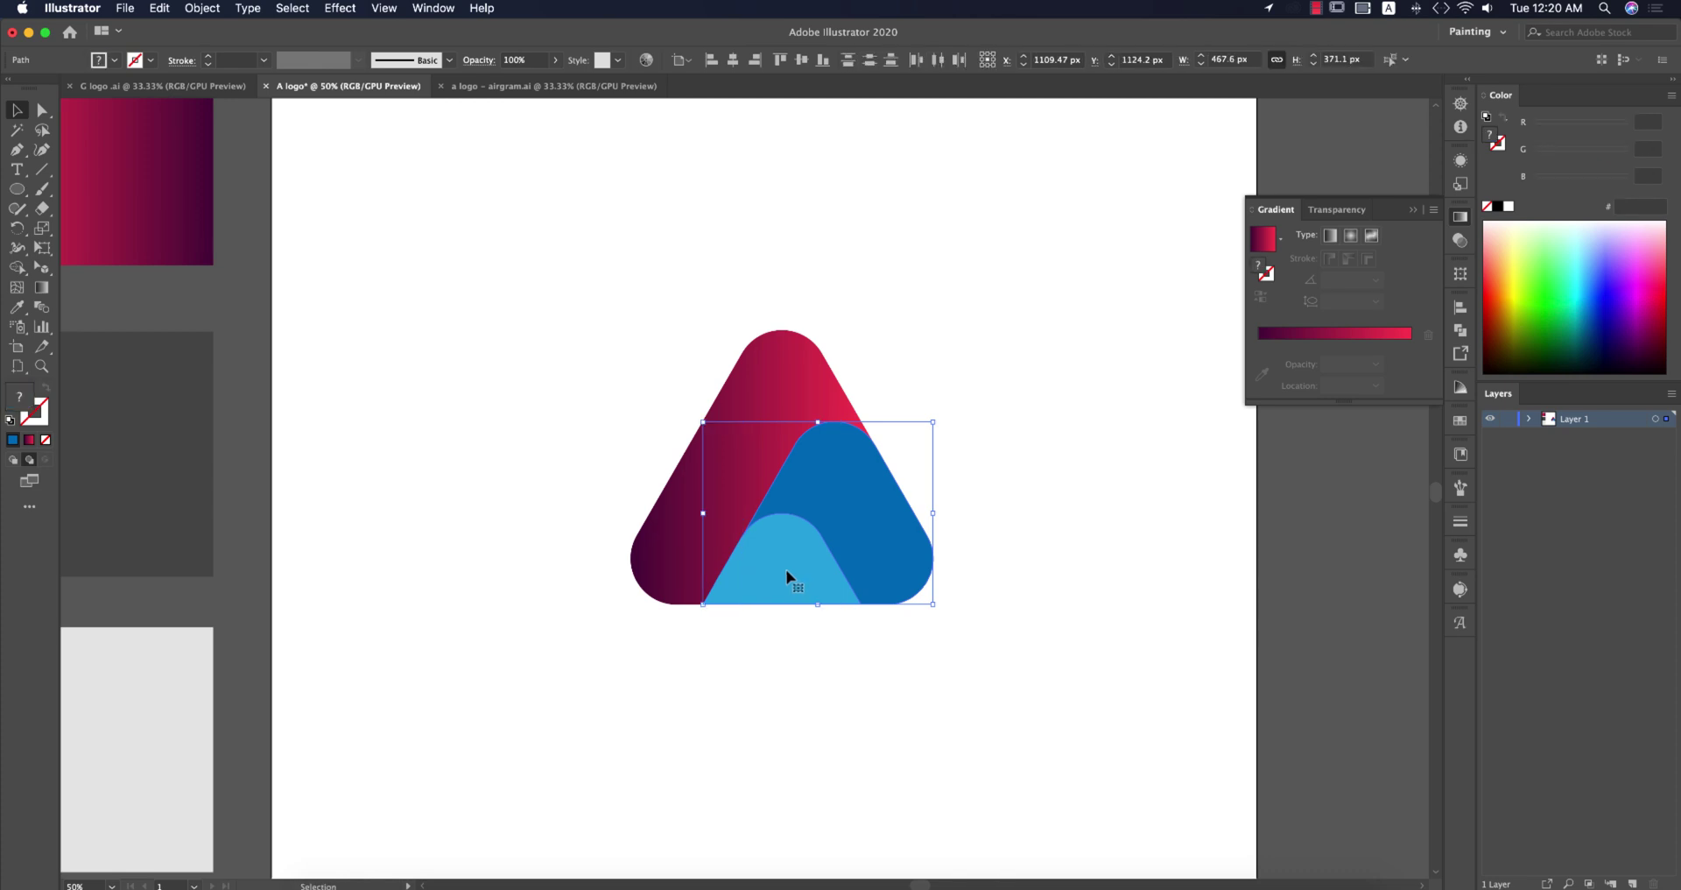
key("i")
left_click(799, 397)
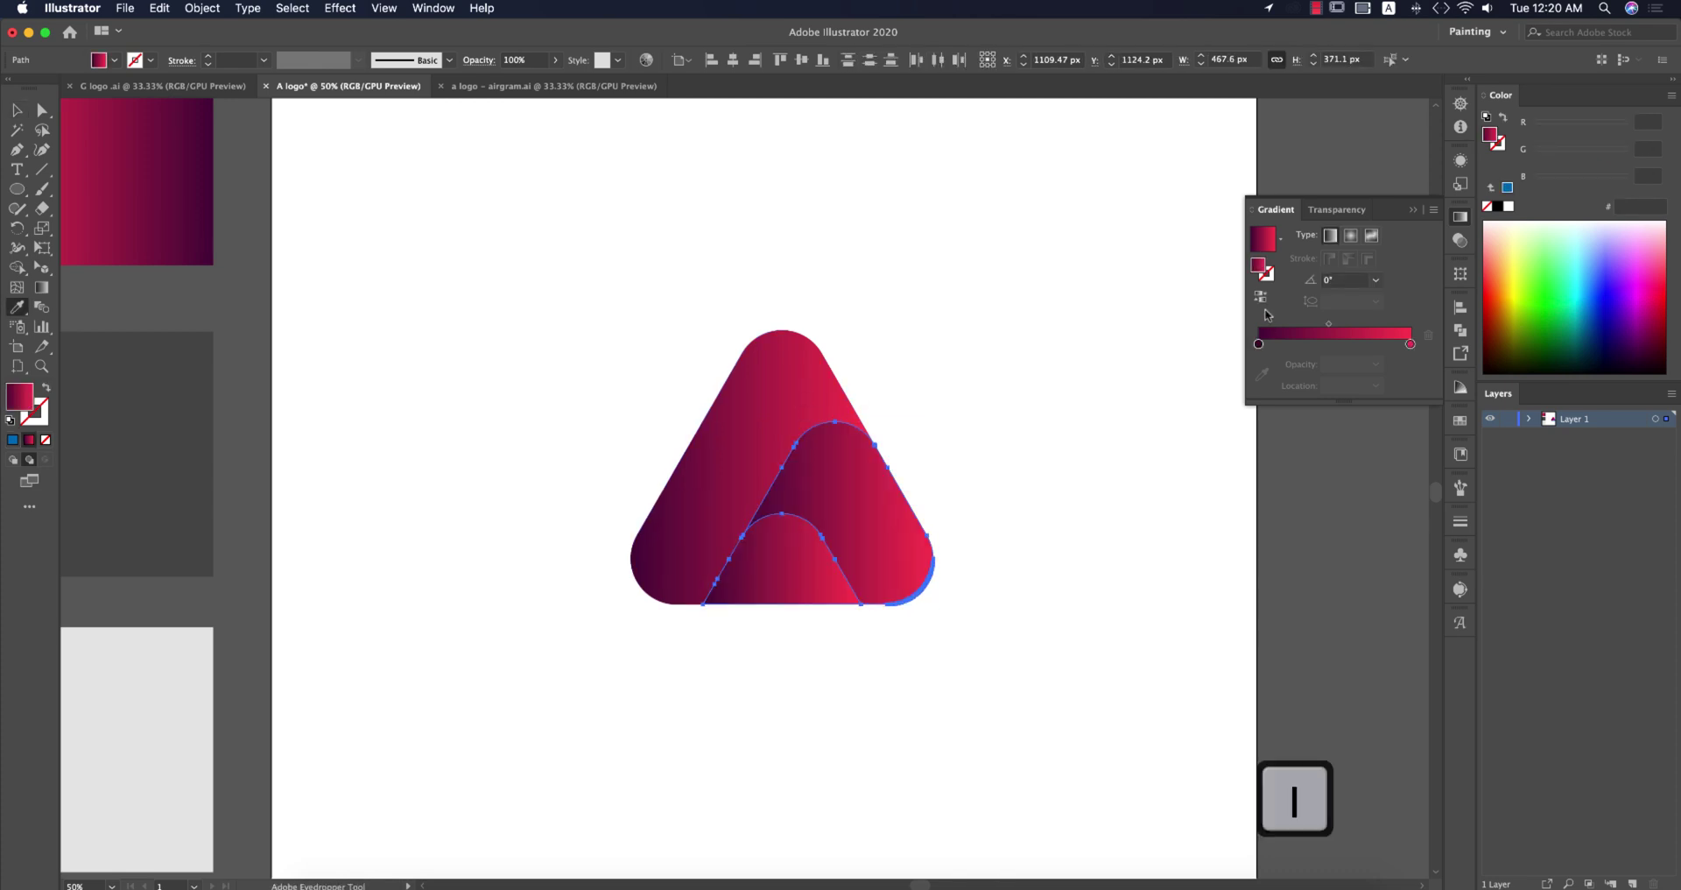
left_click(1261, 298)
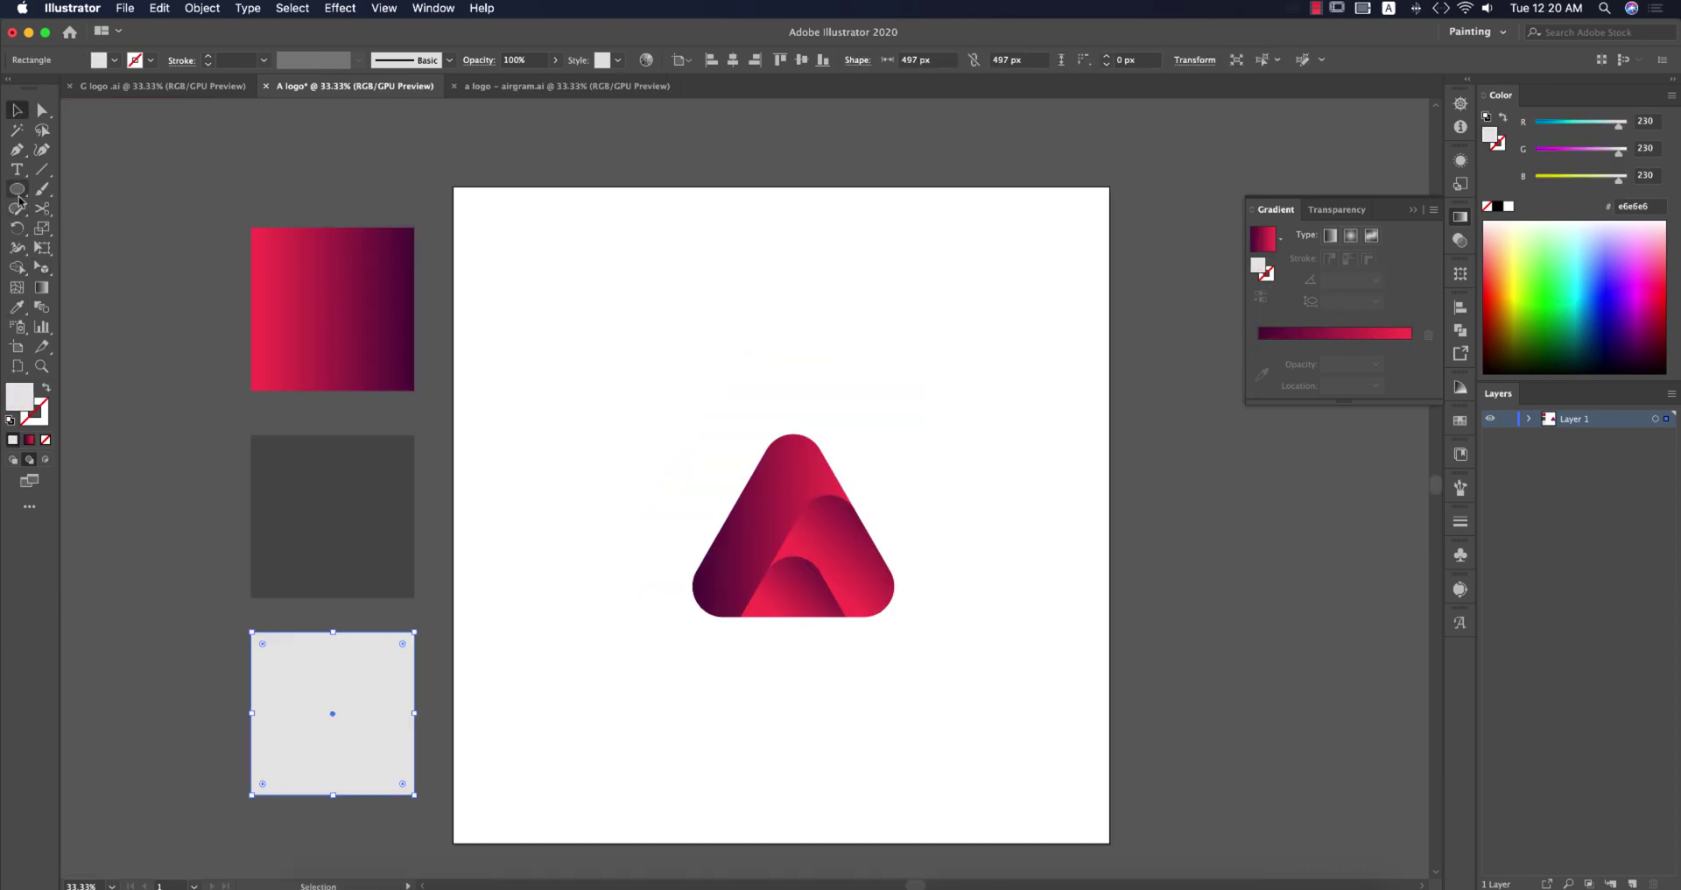
left_click_drag(17, 189, 83, 189)
left_click_drag(454, 188, 1075, 841)
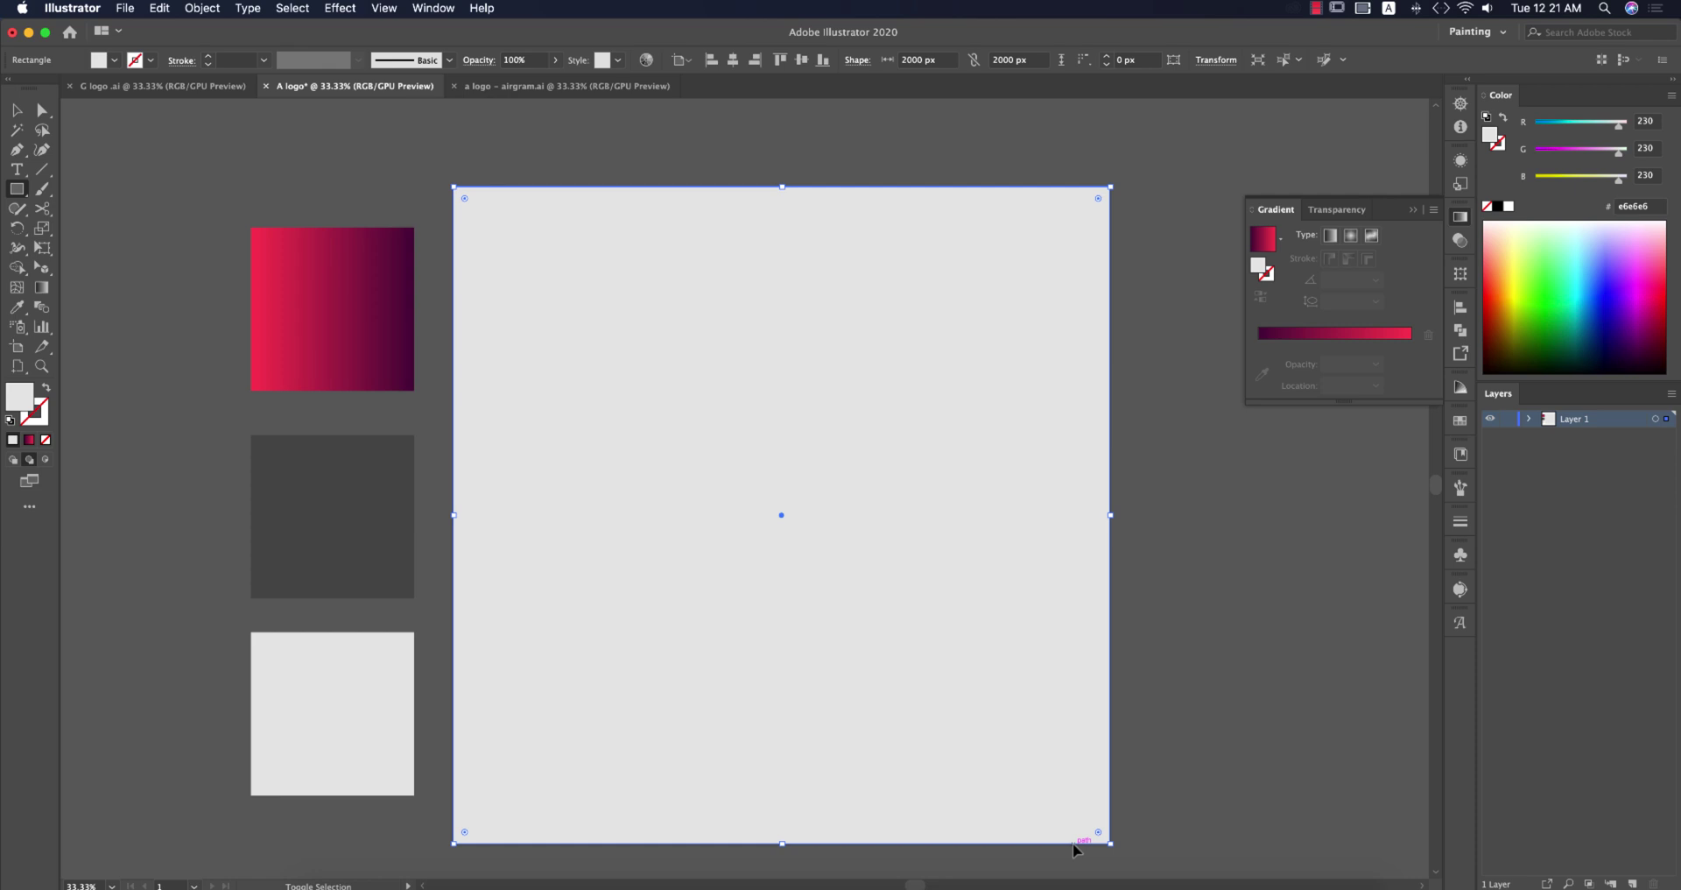
Send the grey square behind the logo and group the three gradient pieces
key("super+shift+bracketleft")
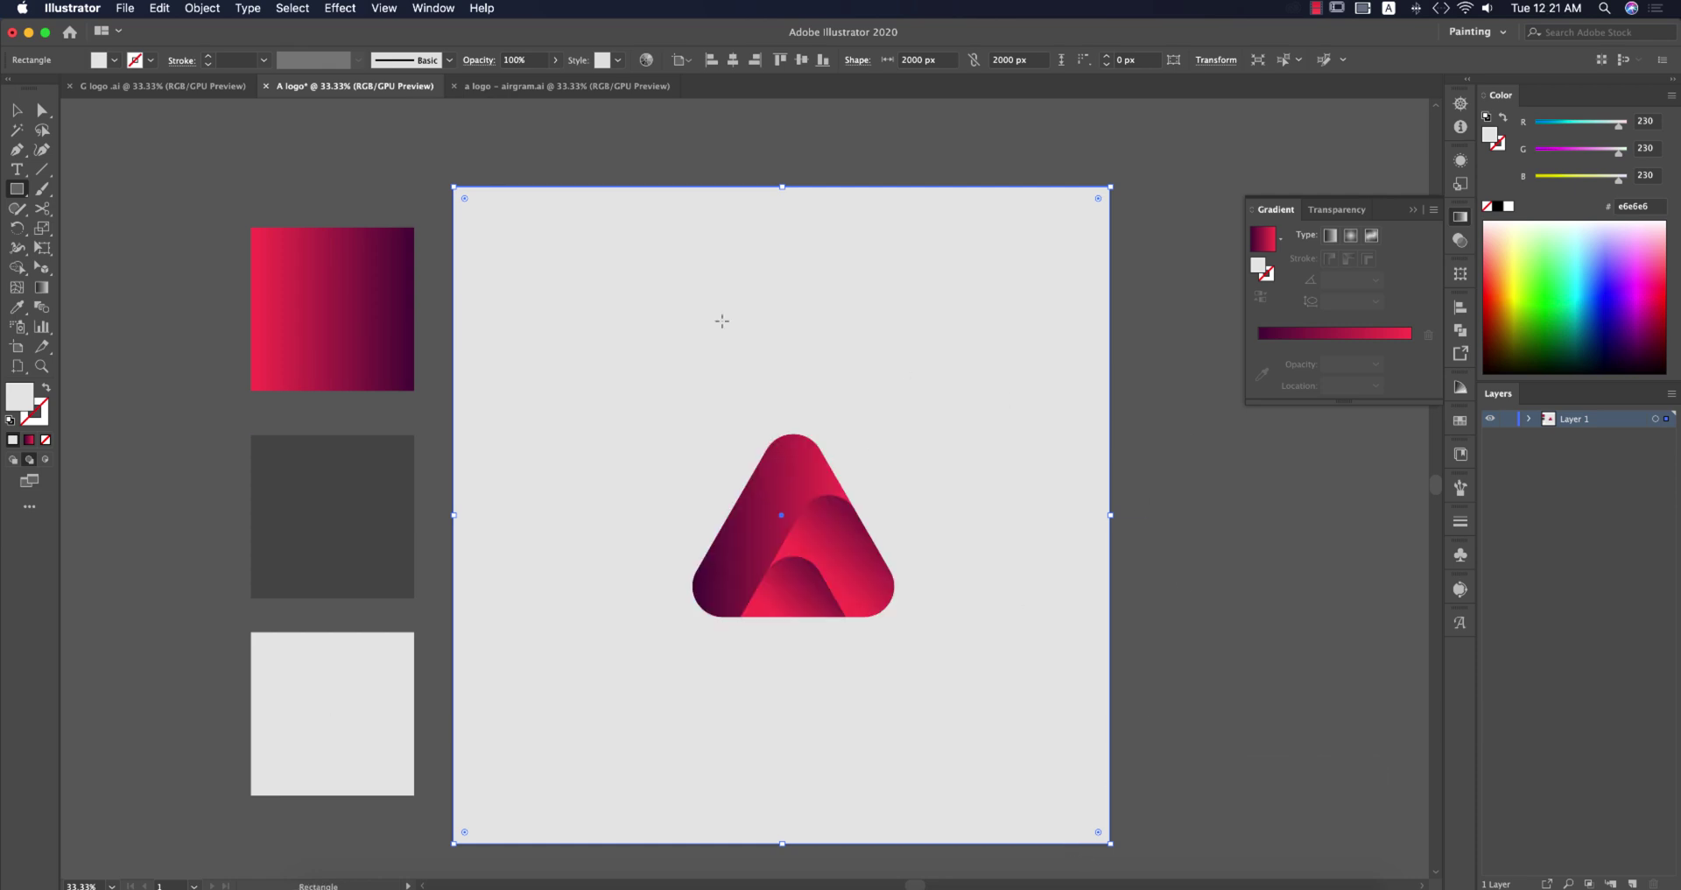
left_click(16, 110)
left_click(184, 294)
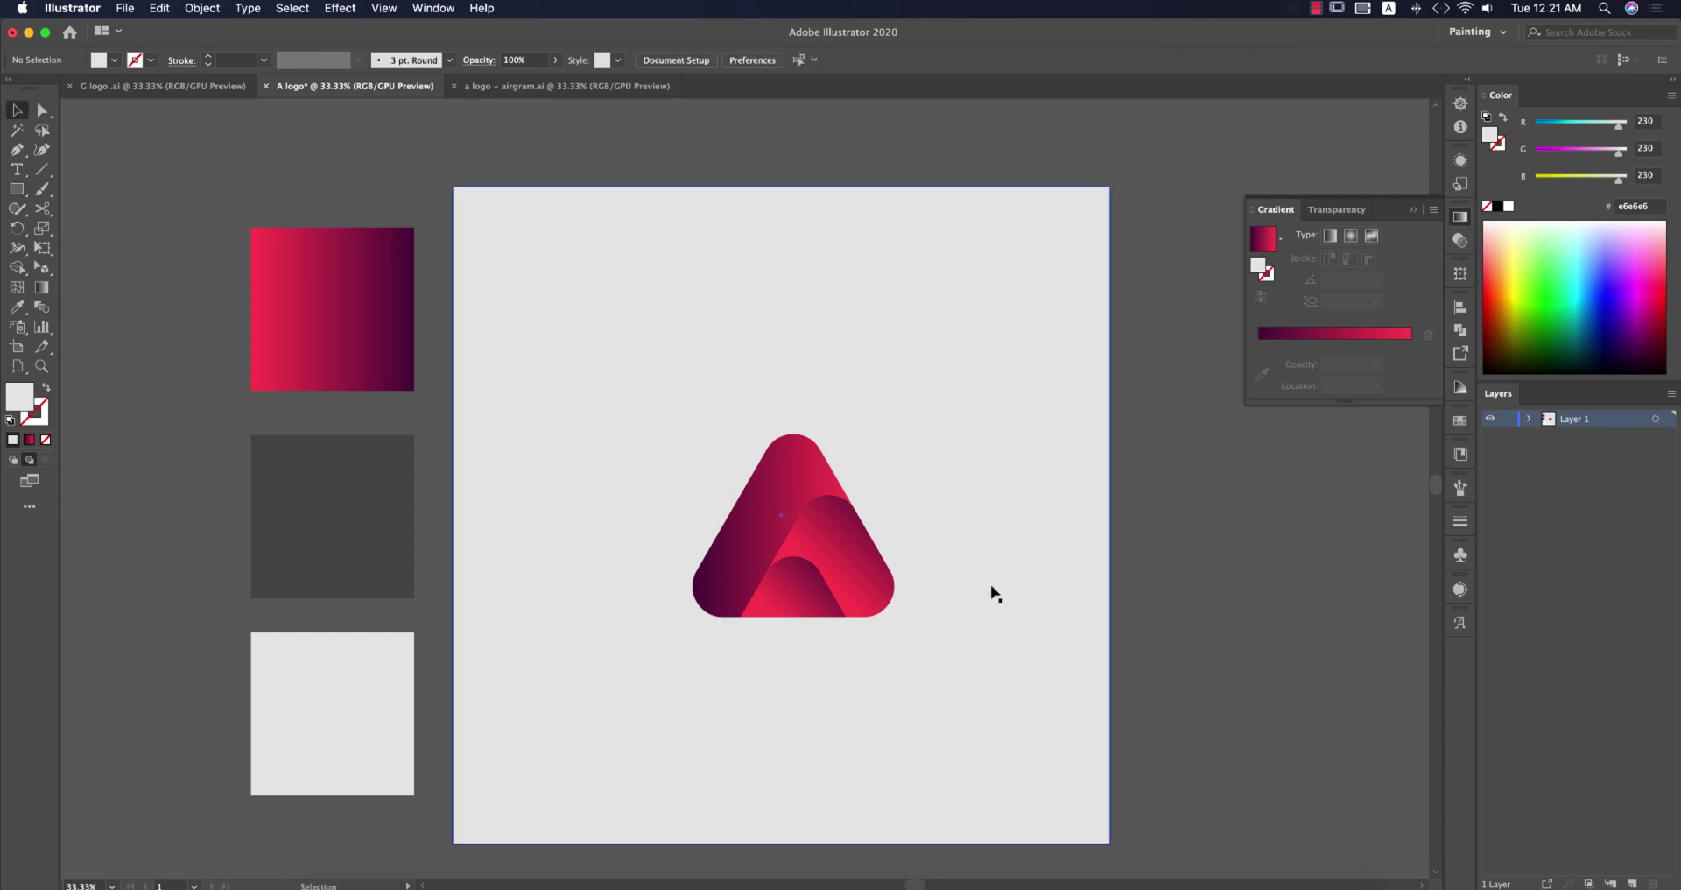
scroll(1016, 561, "down", 2)
left_click(811, 631)
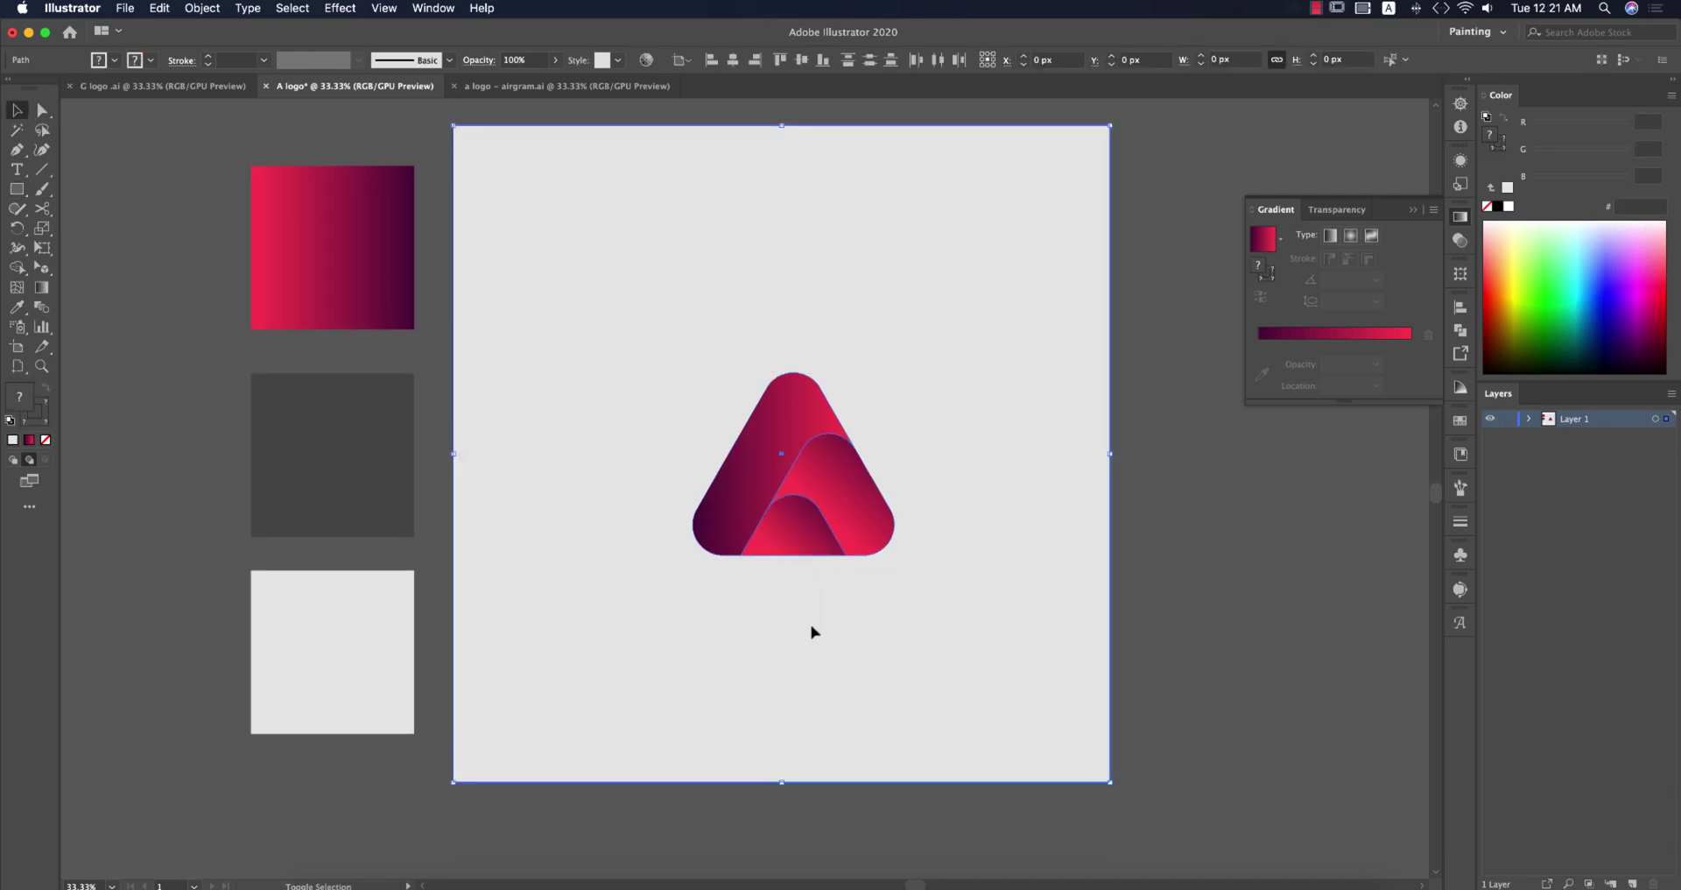
left_click(832, 525)
key("super+g")
Centre the logo group horizontally and vertically on the grey background square
key("v")
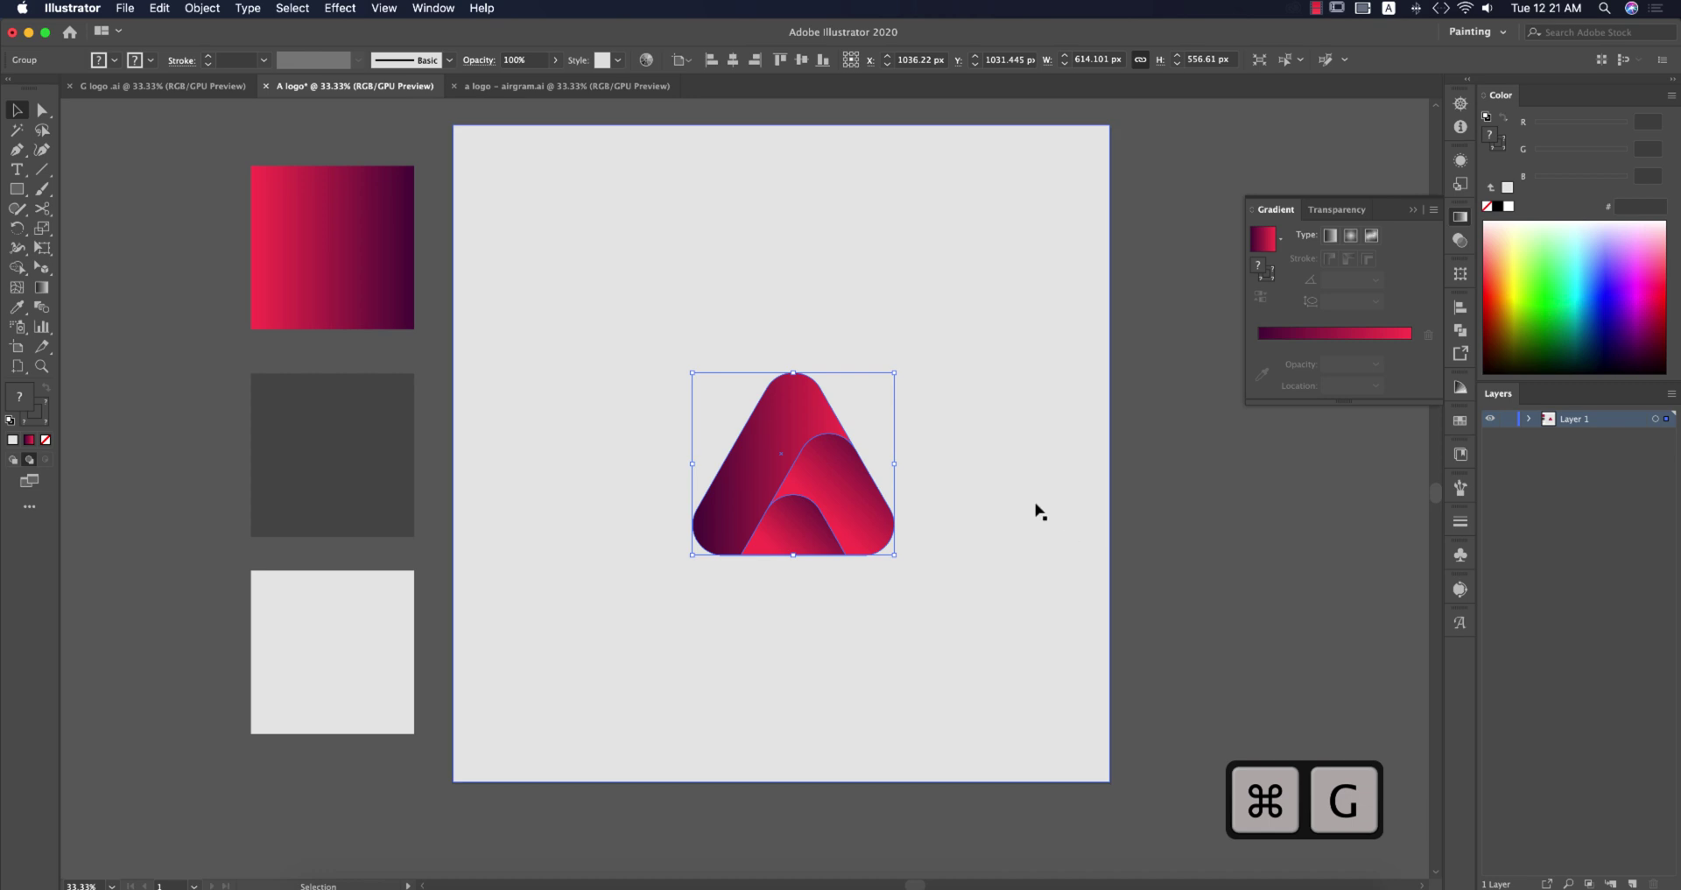
left_click(1038, 438, "shift")
left_click(734, 60)
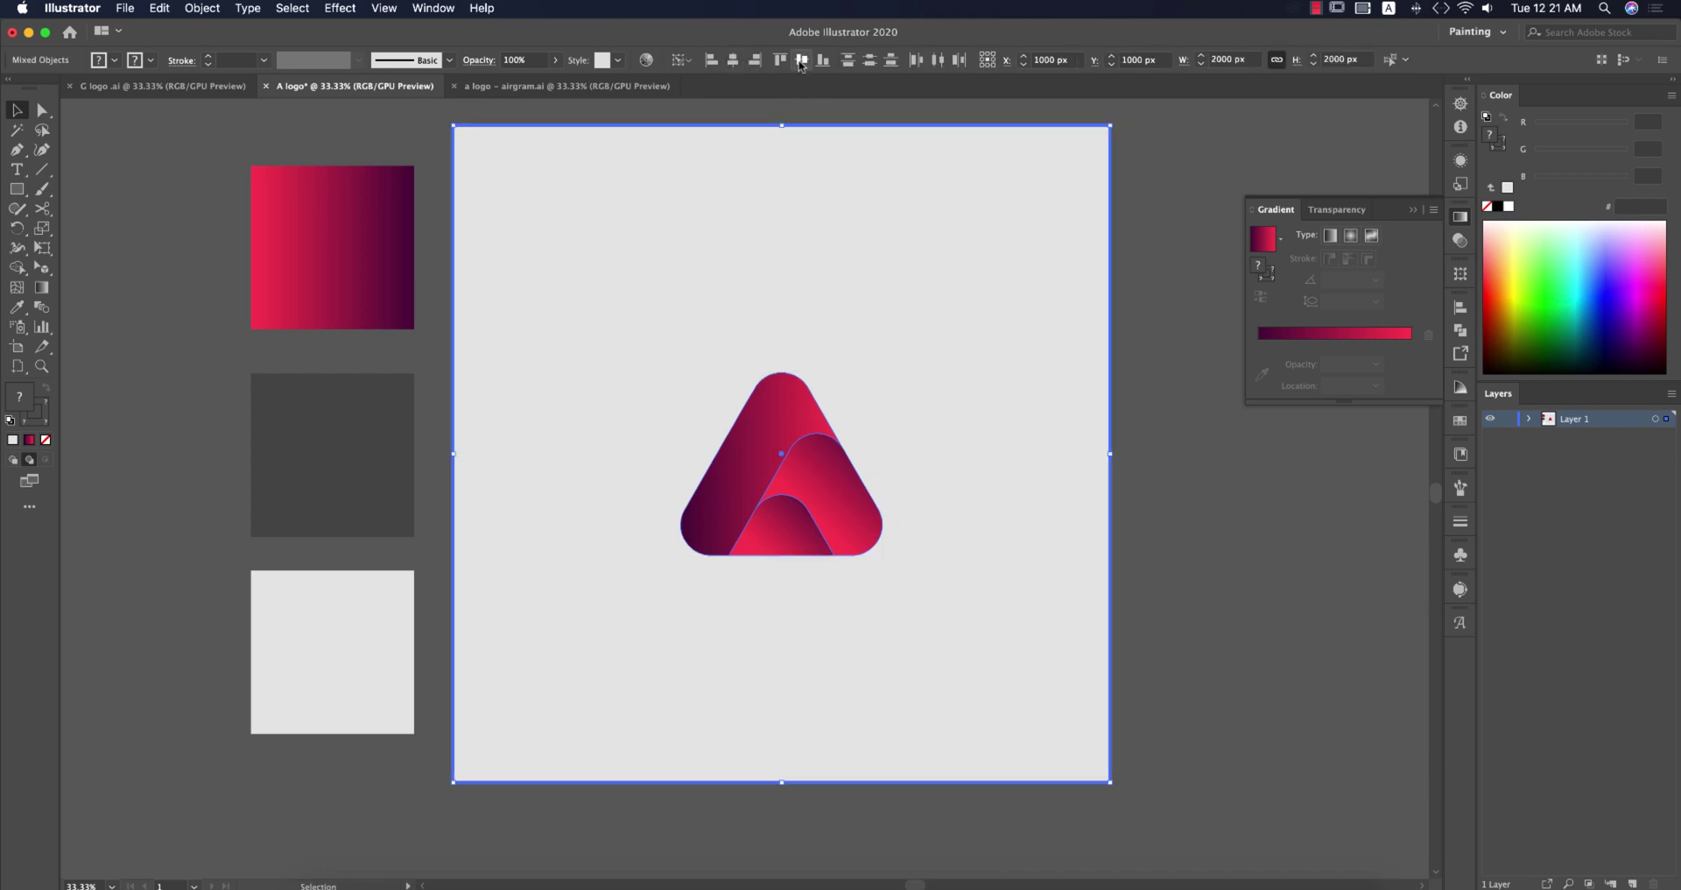
left_click(801, 62)
left_click(1152, 516)
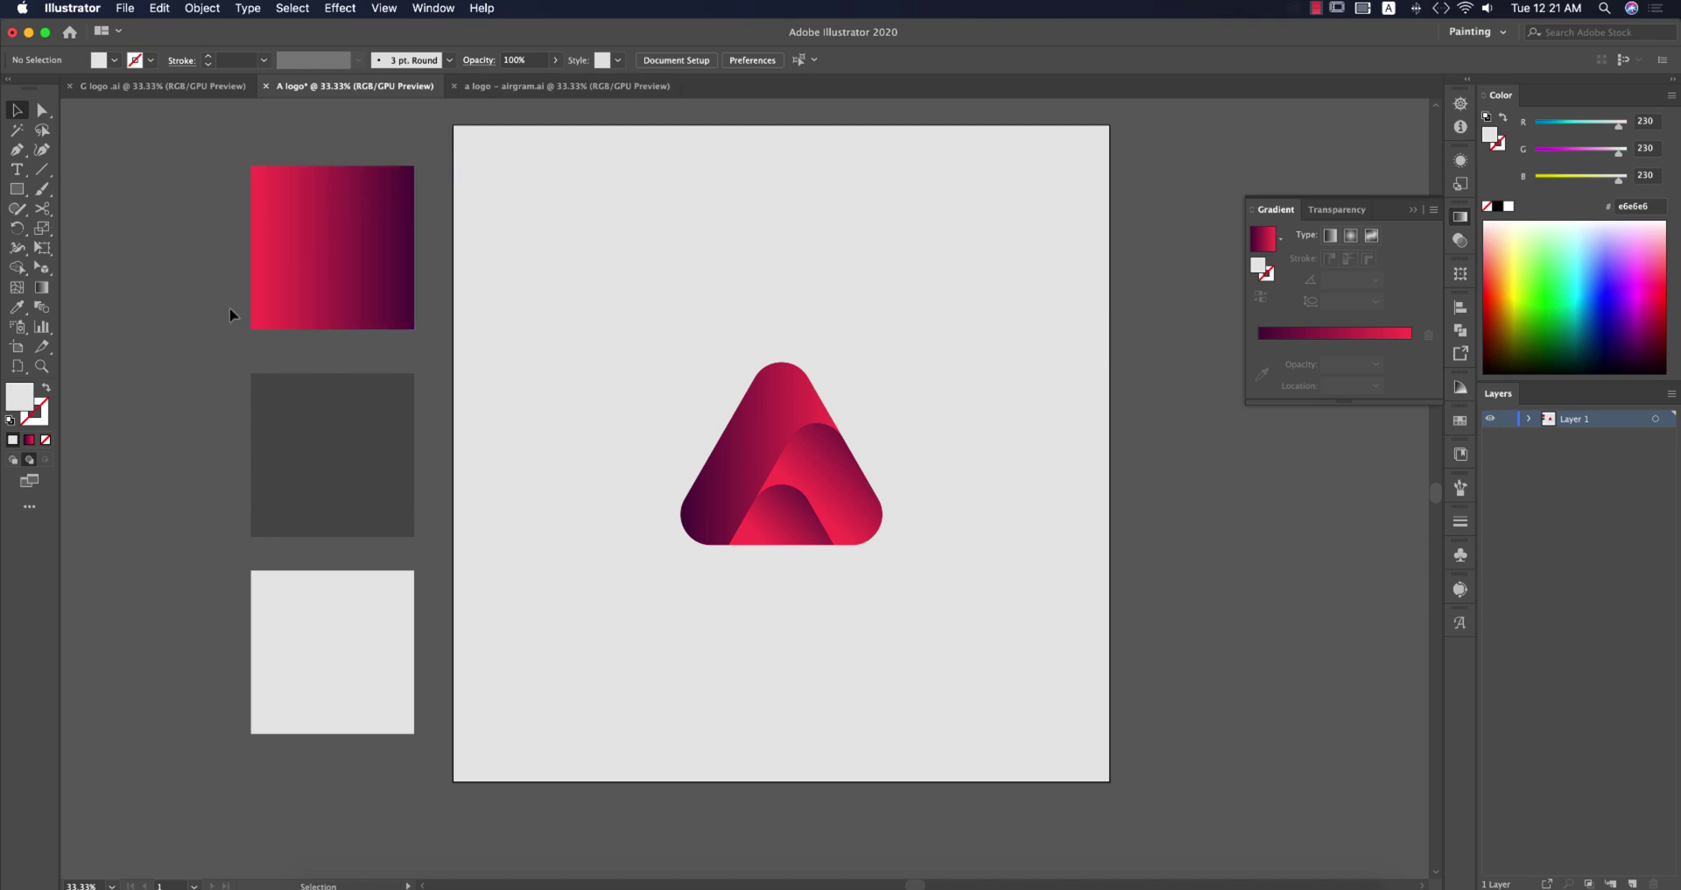
Add a 72 pt Nexa Bold text line below the logo, undoing the stray placeholder edits
left_click(17, 170)
key("super+equal")
key("super+equal")
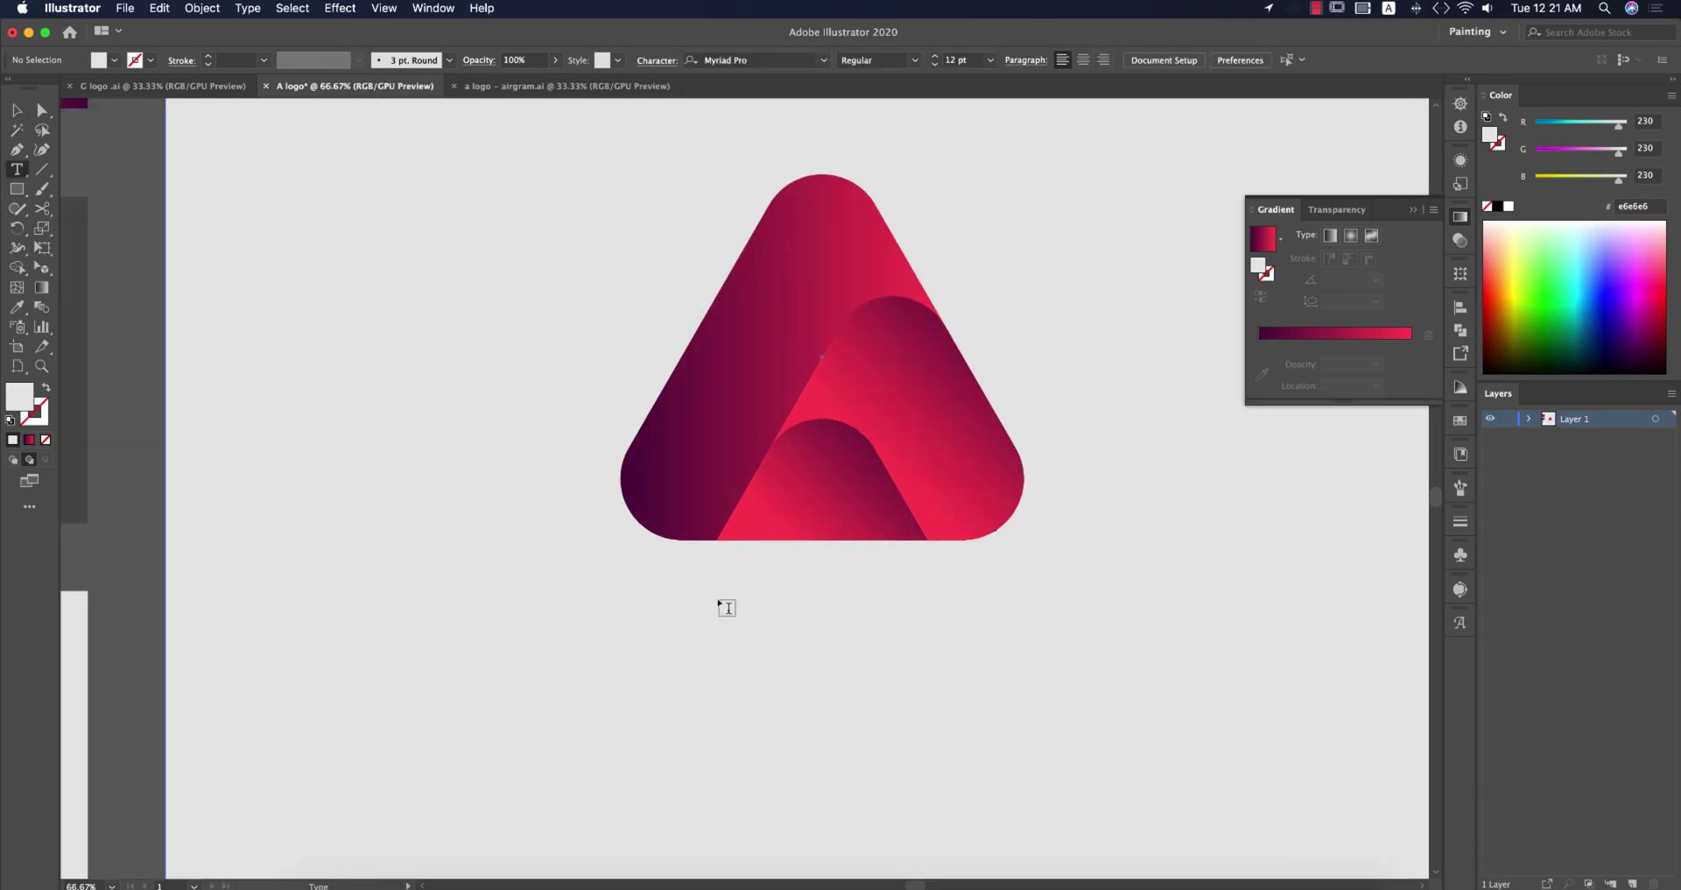
left_click(683, 657)
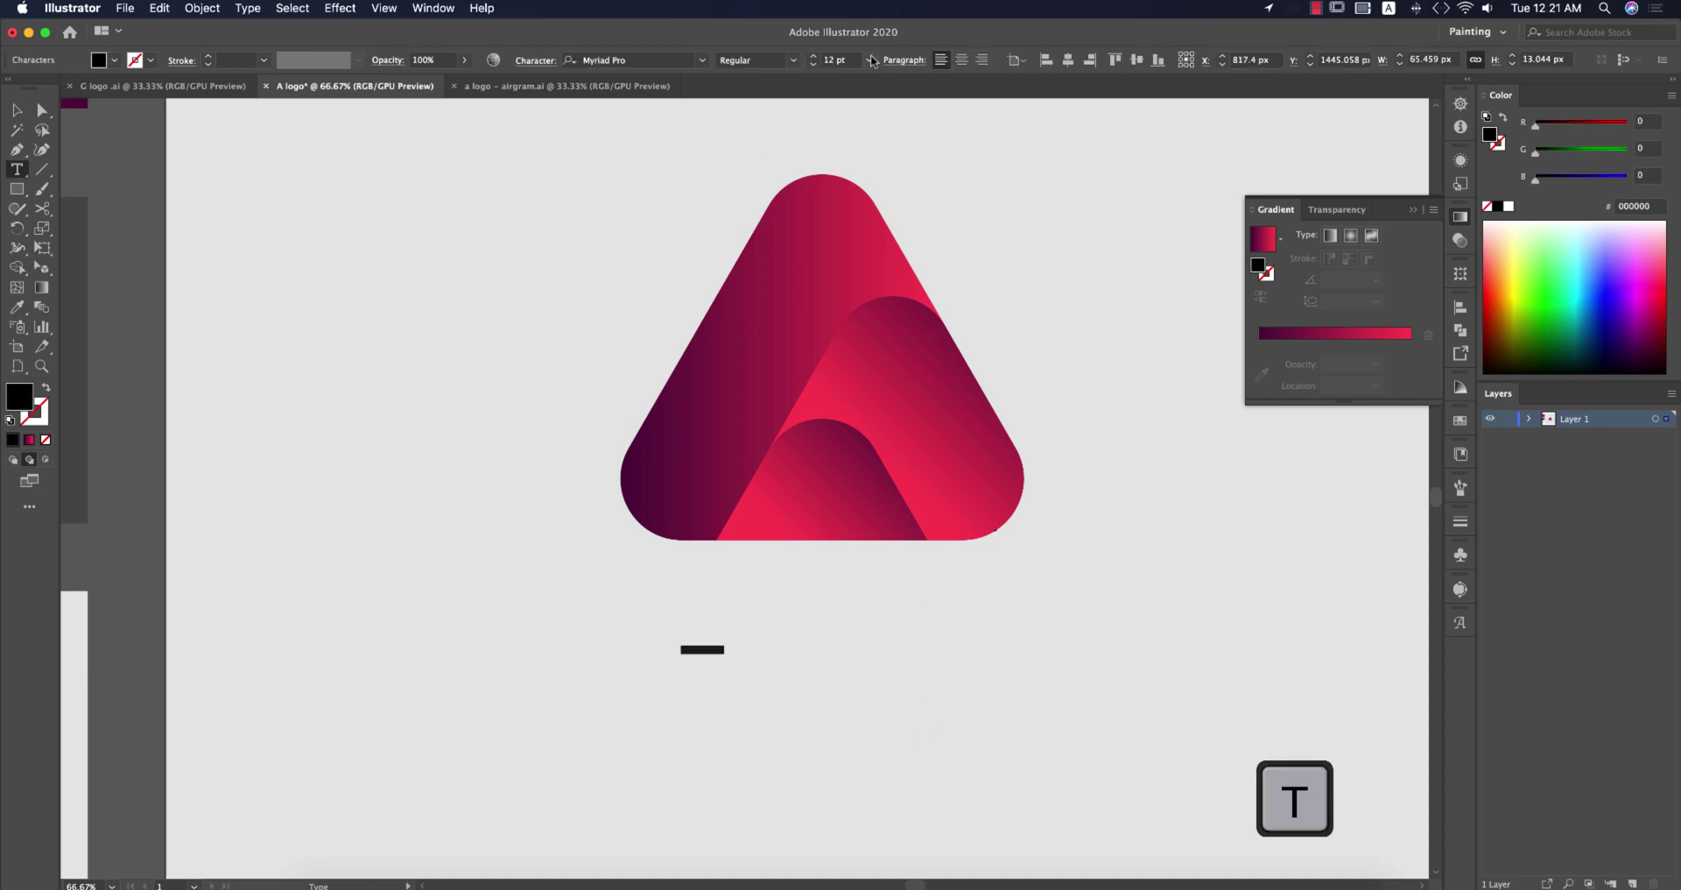
left_click(872, 61)
left_click(891, 349)
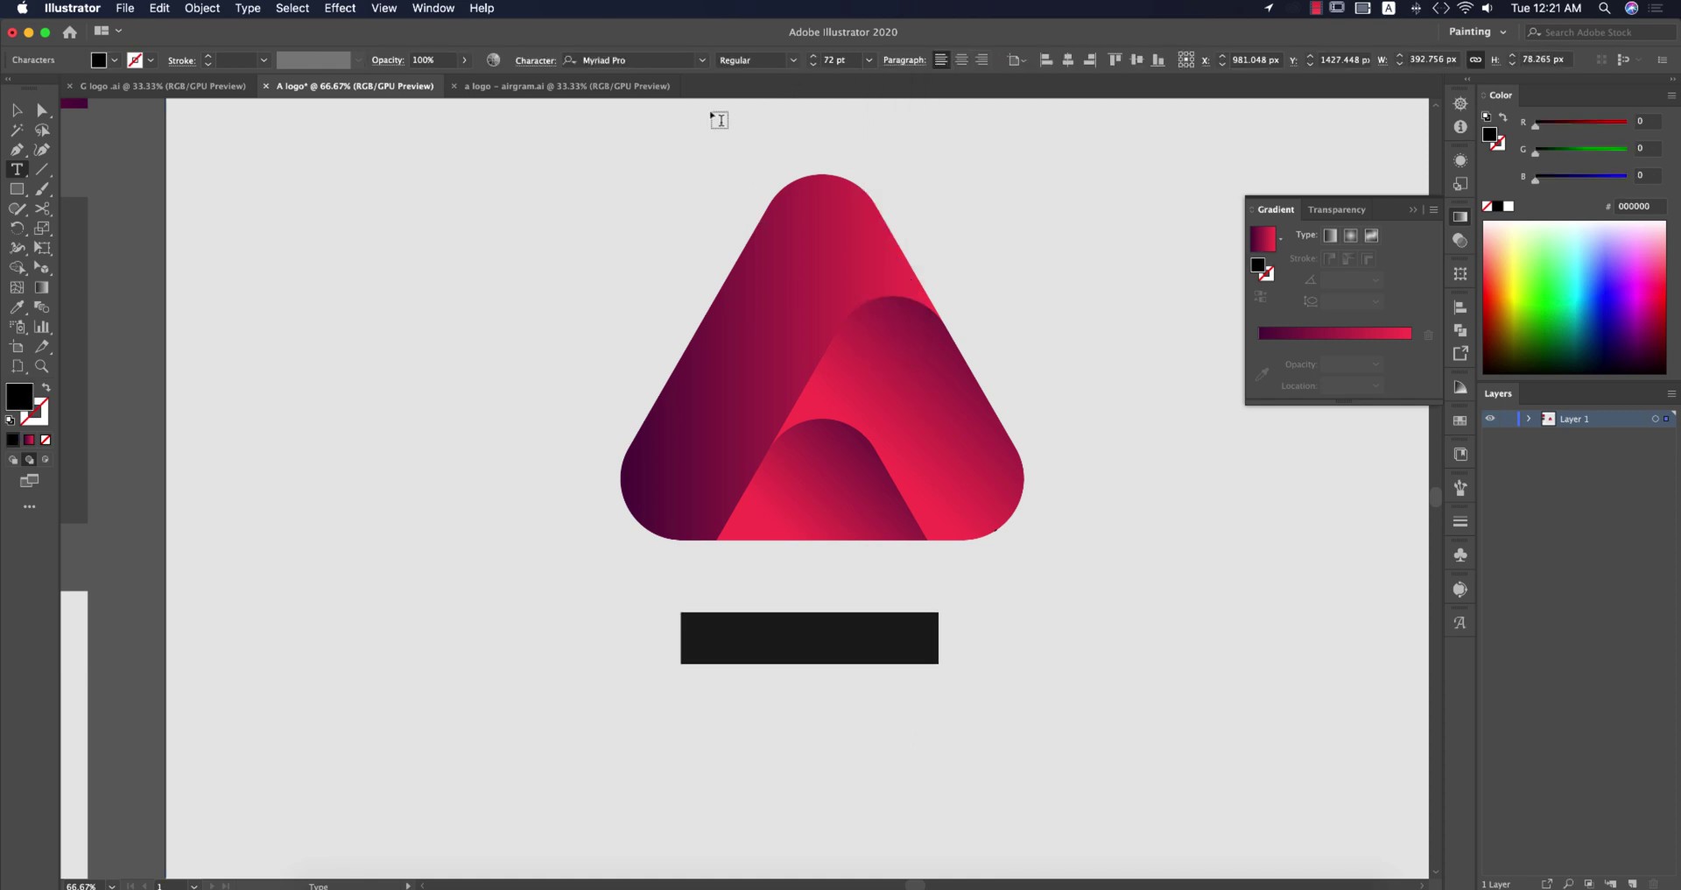
left_click(702, 59)
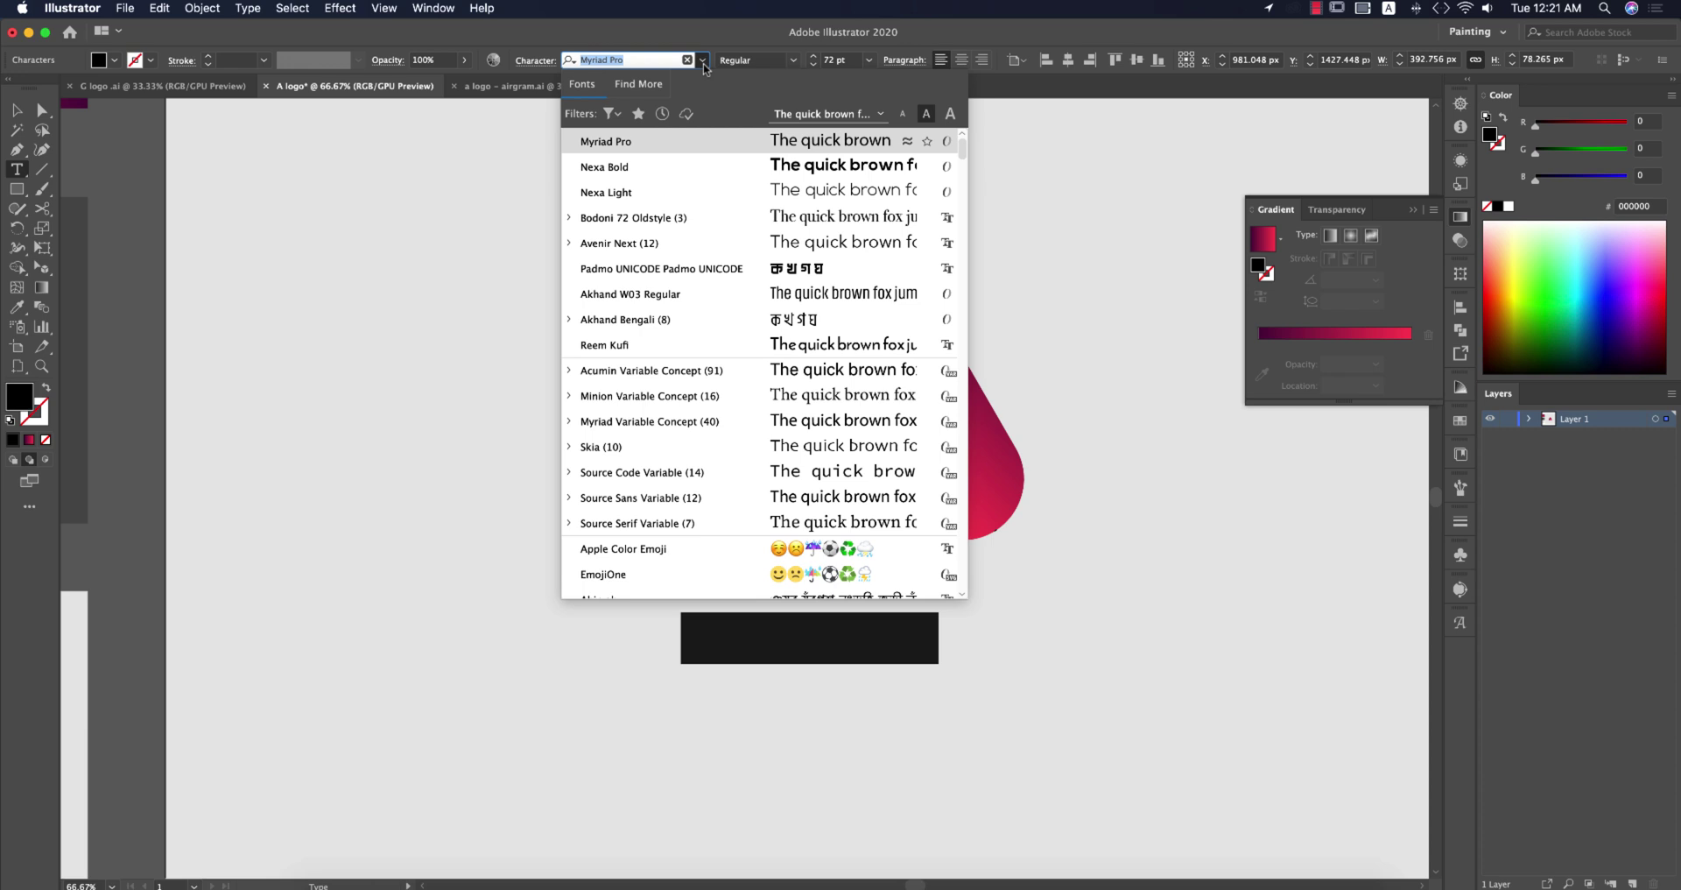
left_click(724, 166)
key("BackSpace")
key("Escape")
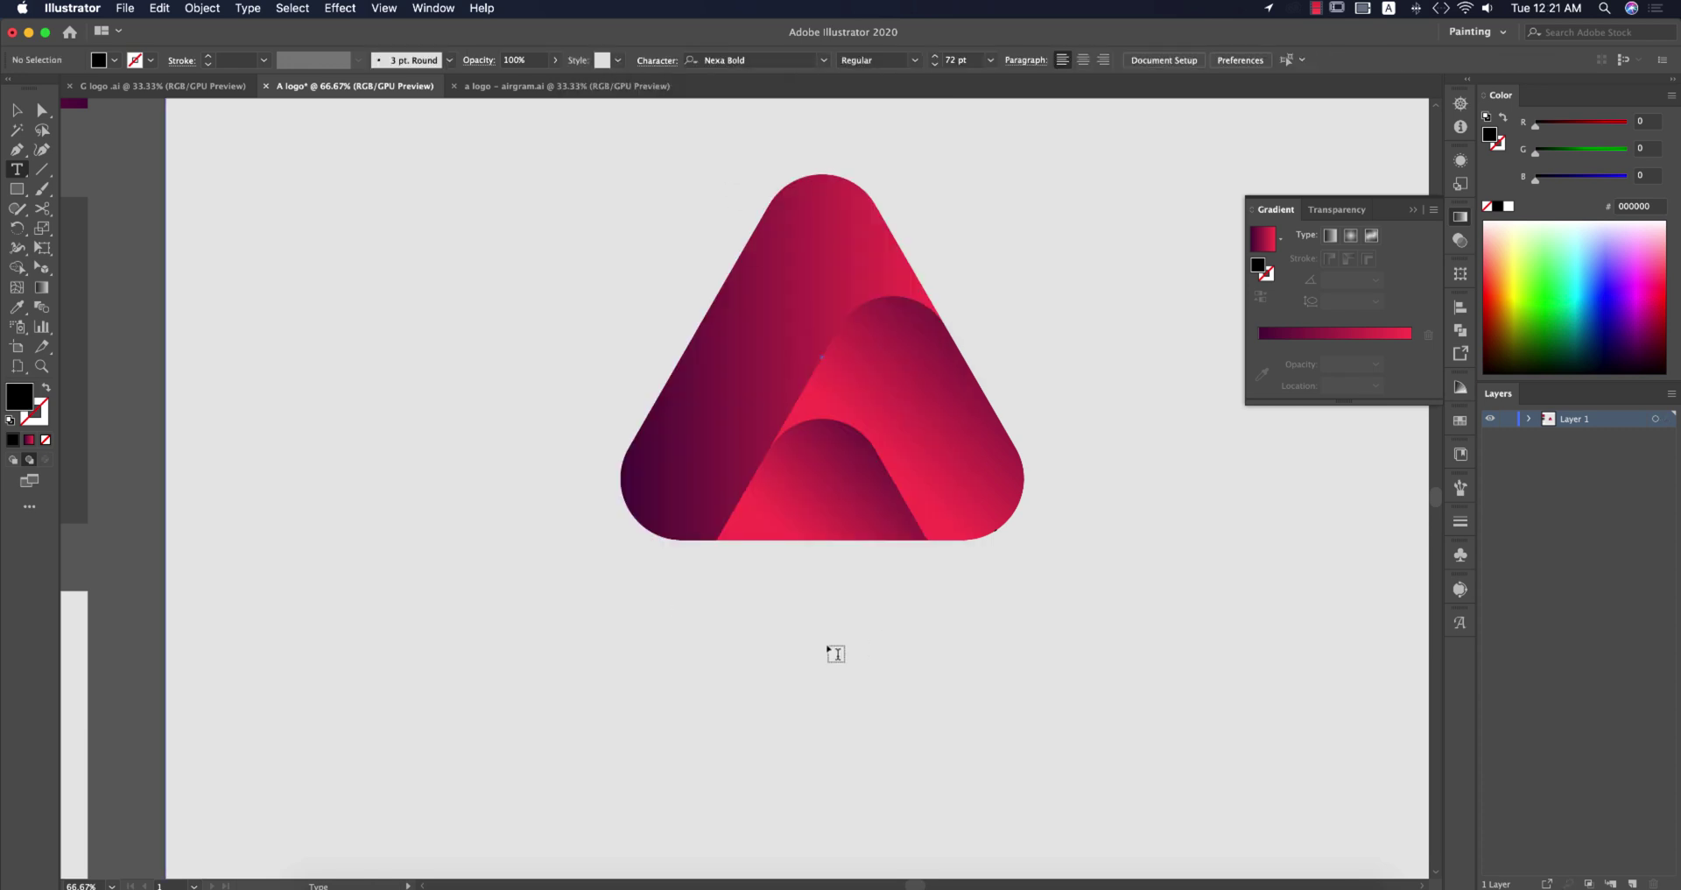
key("super+z")
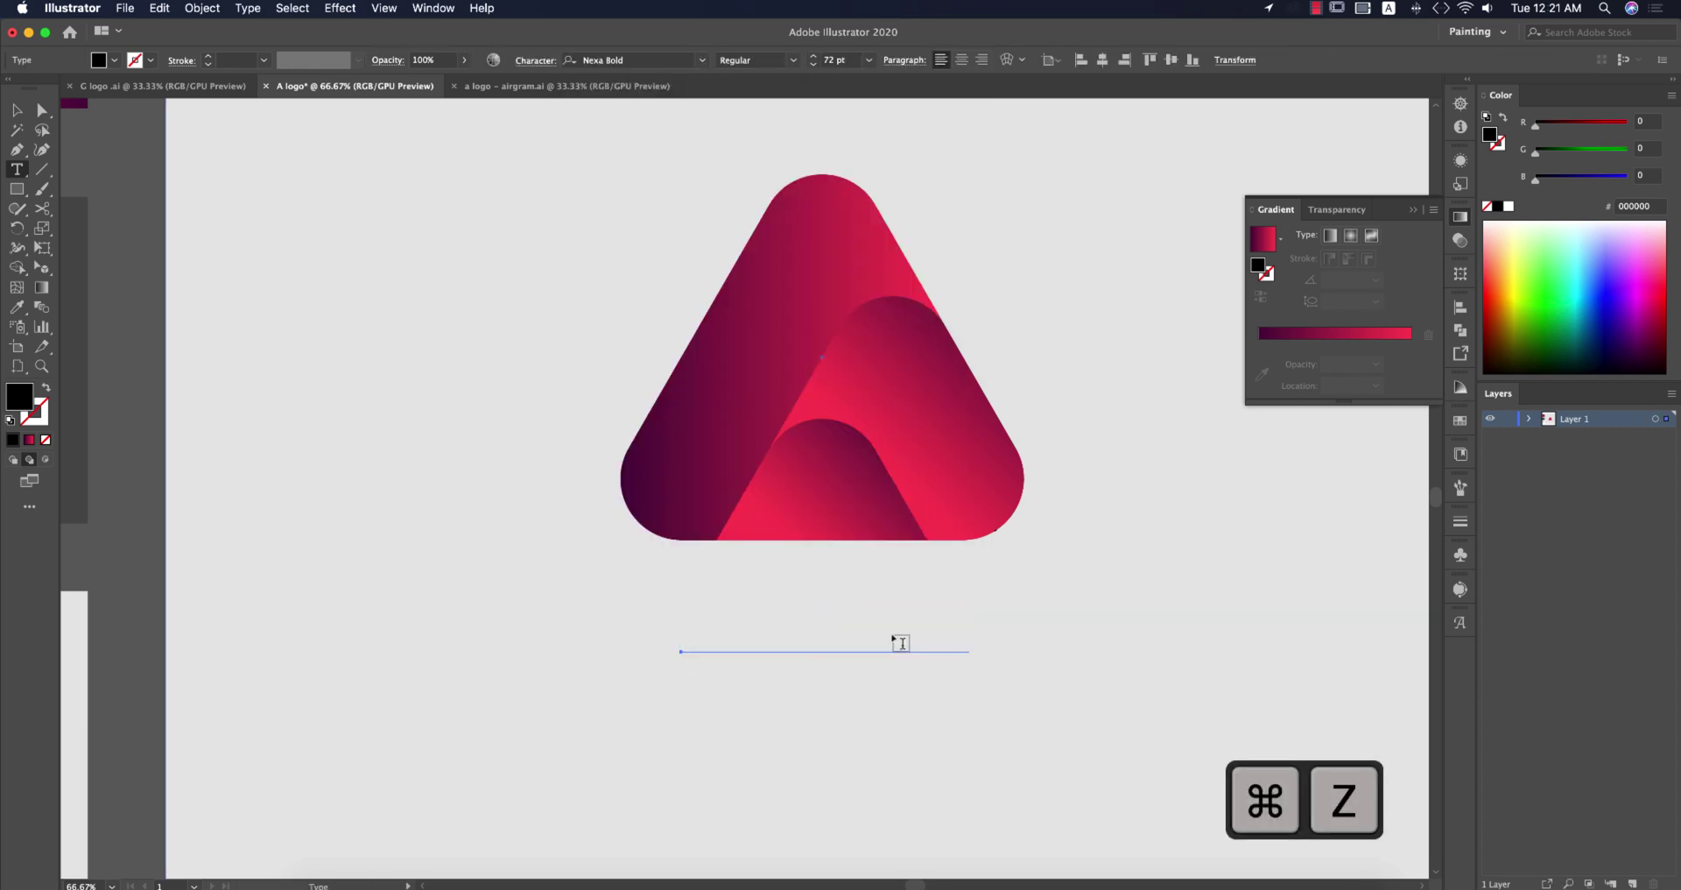
key("super+a")
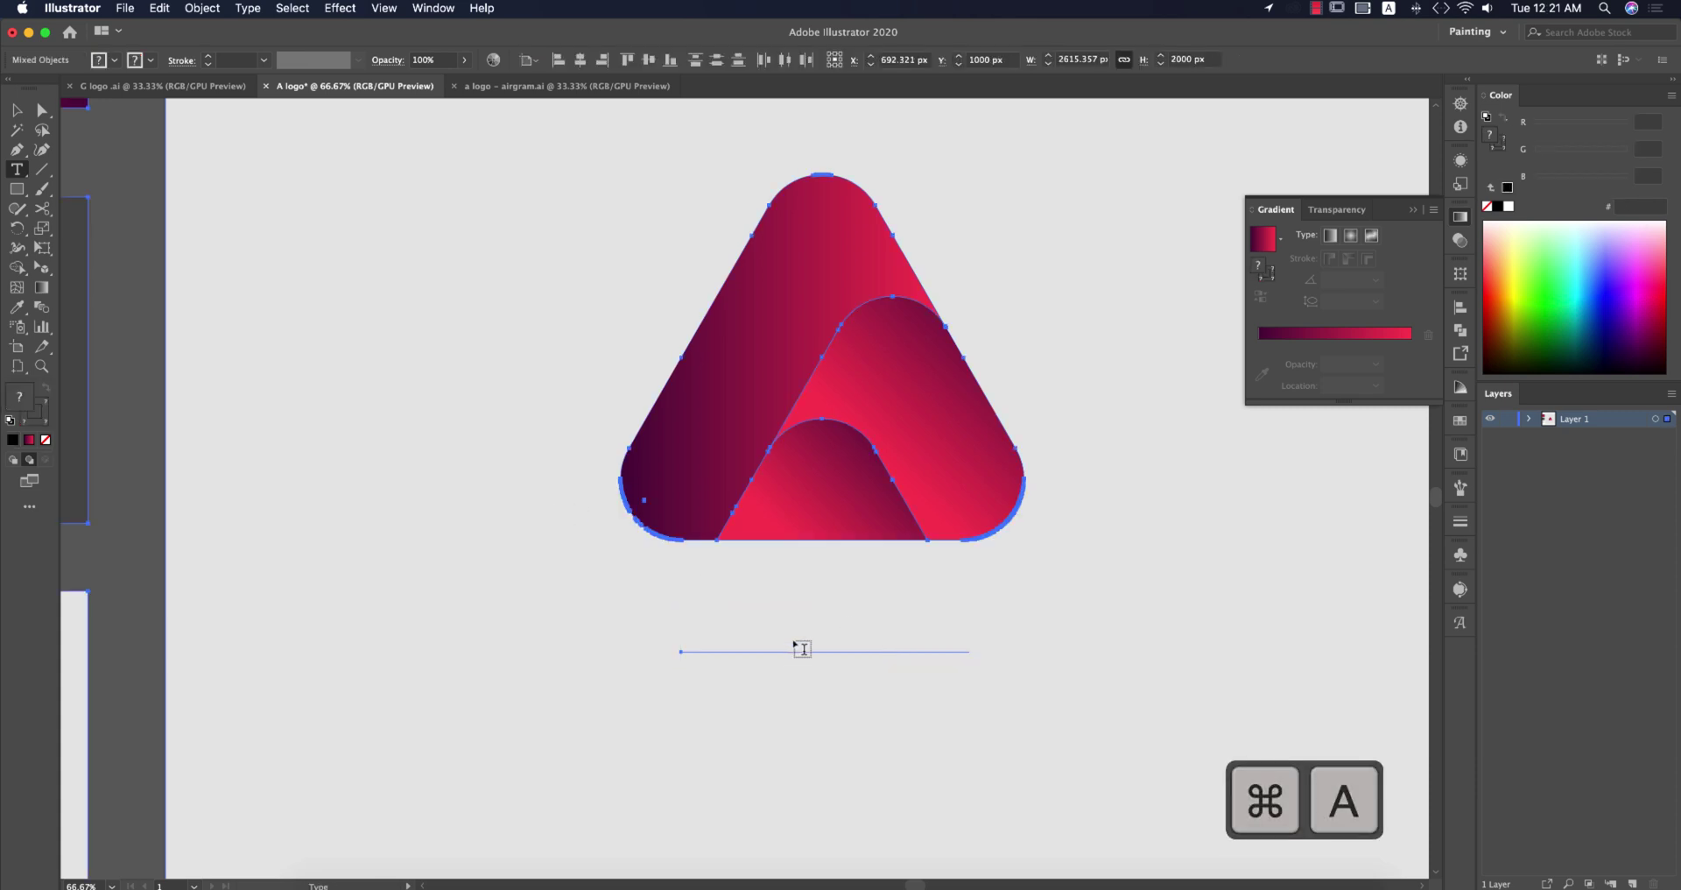
left_click(800, 646)
key("super+z")
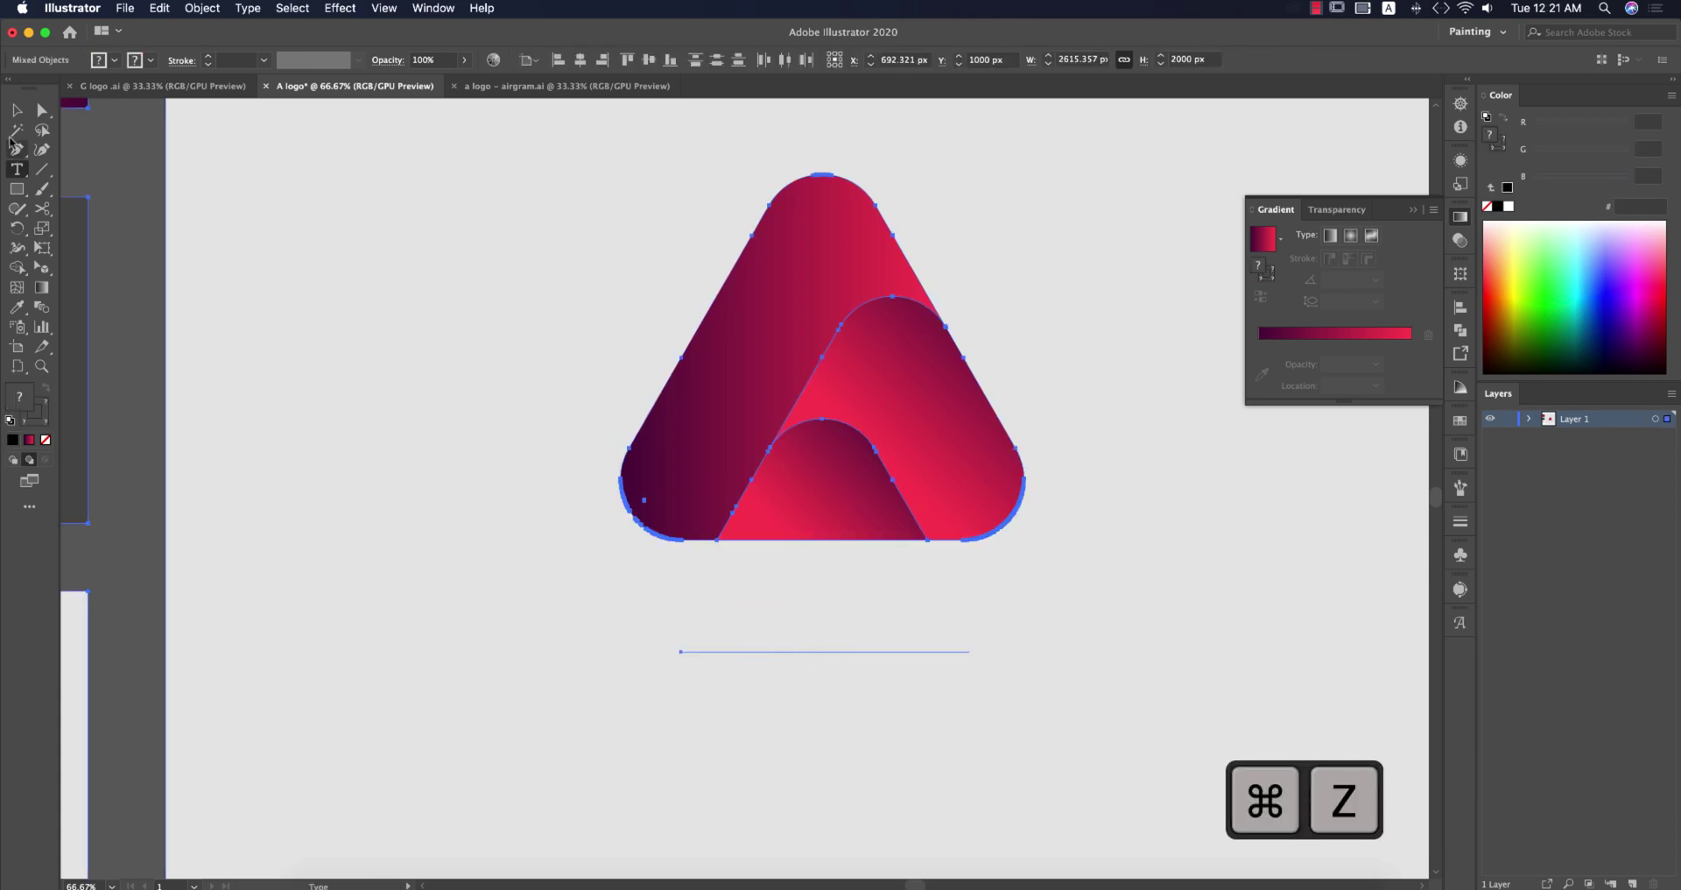
Send the grey background square to the back behind the logo and text
left_click(18, 111)
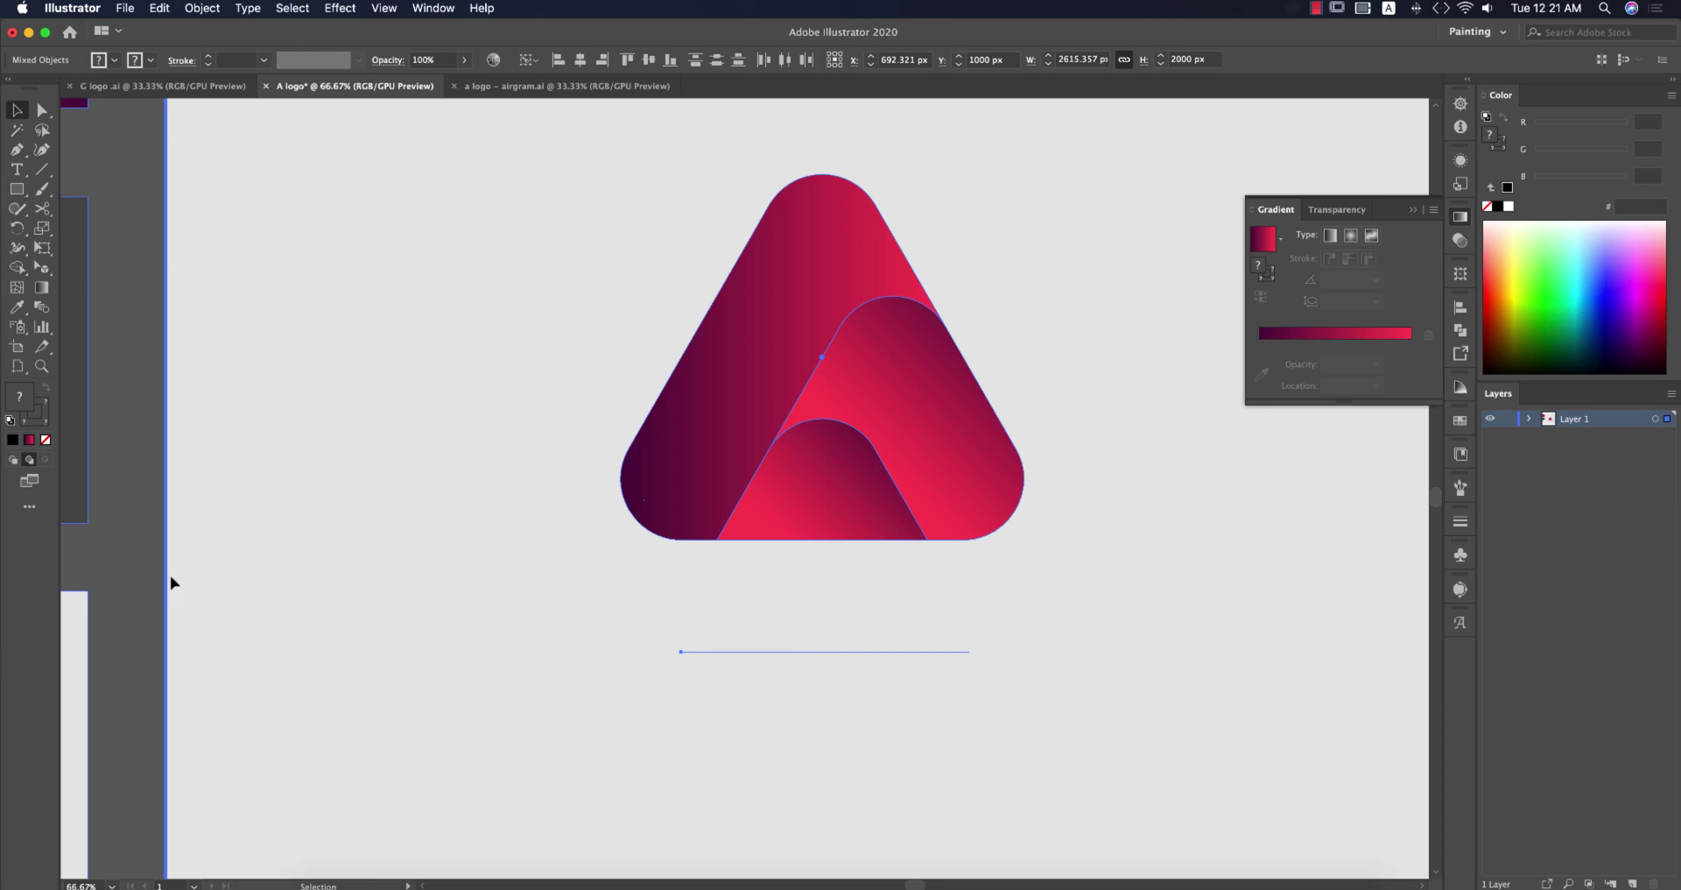
left_click(369, 598)
left_click(818, 621)
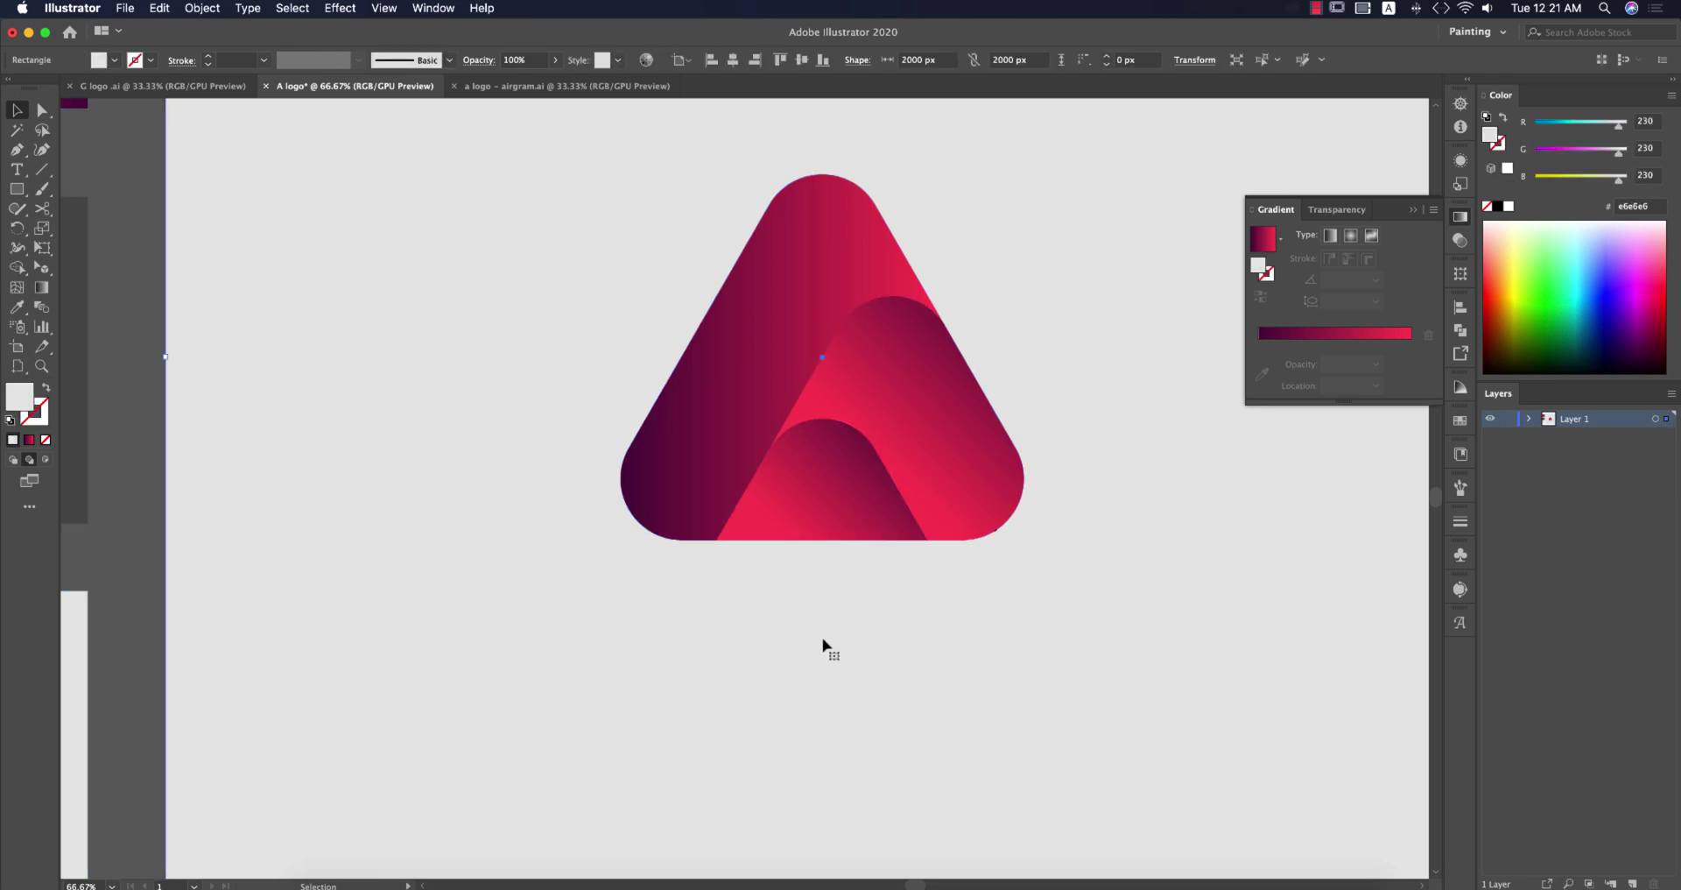
key("super+shift+bracketleft")
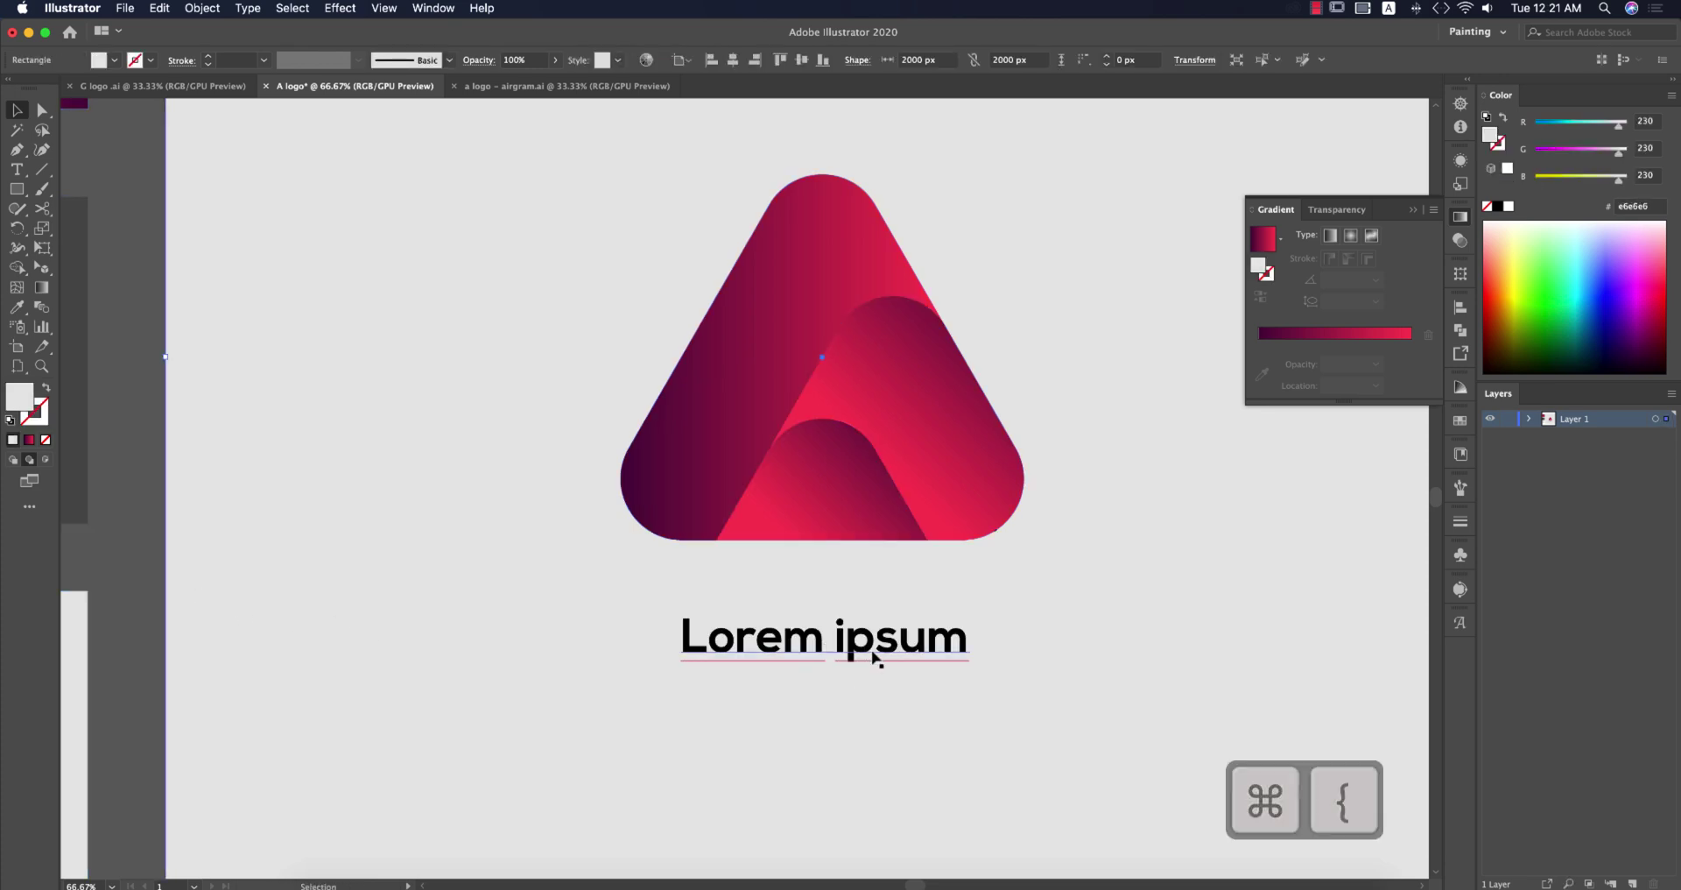
scroll(874, 646, "down", 1)
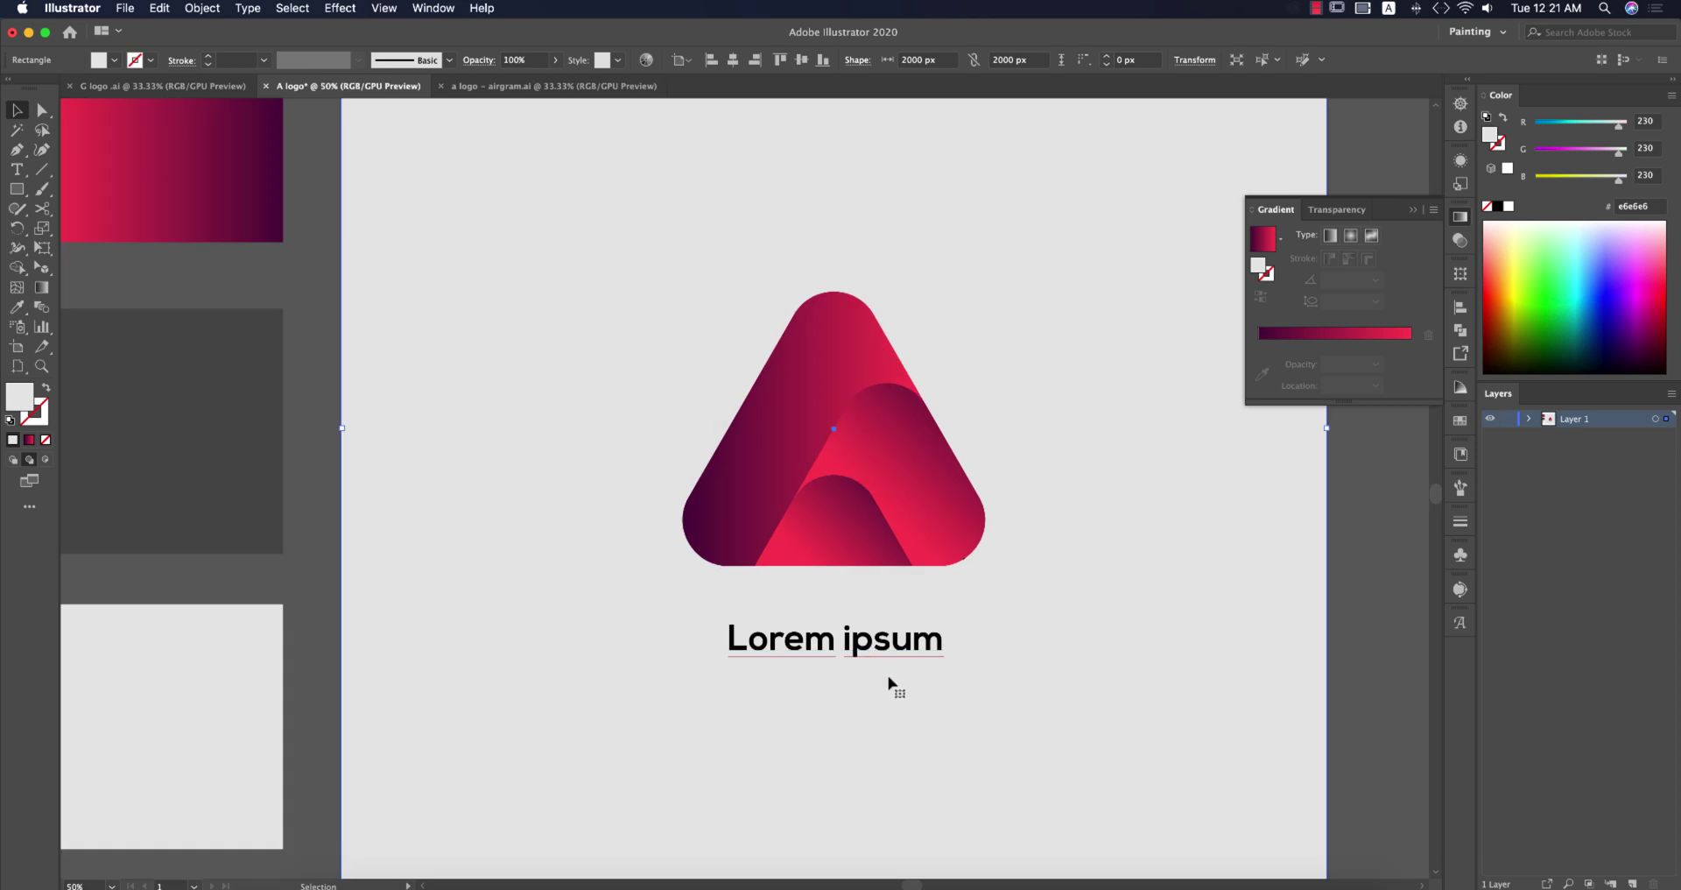
scroll(888, 683, "down", 1)
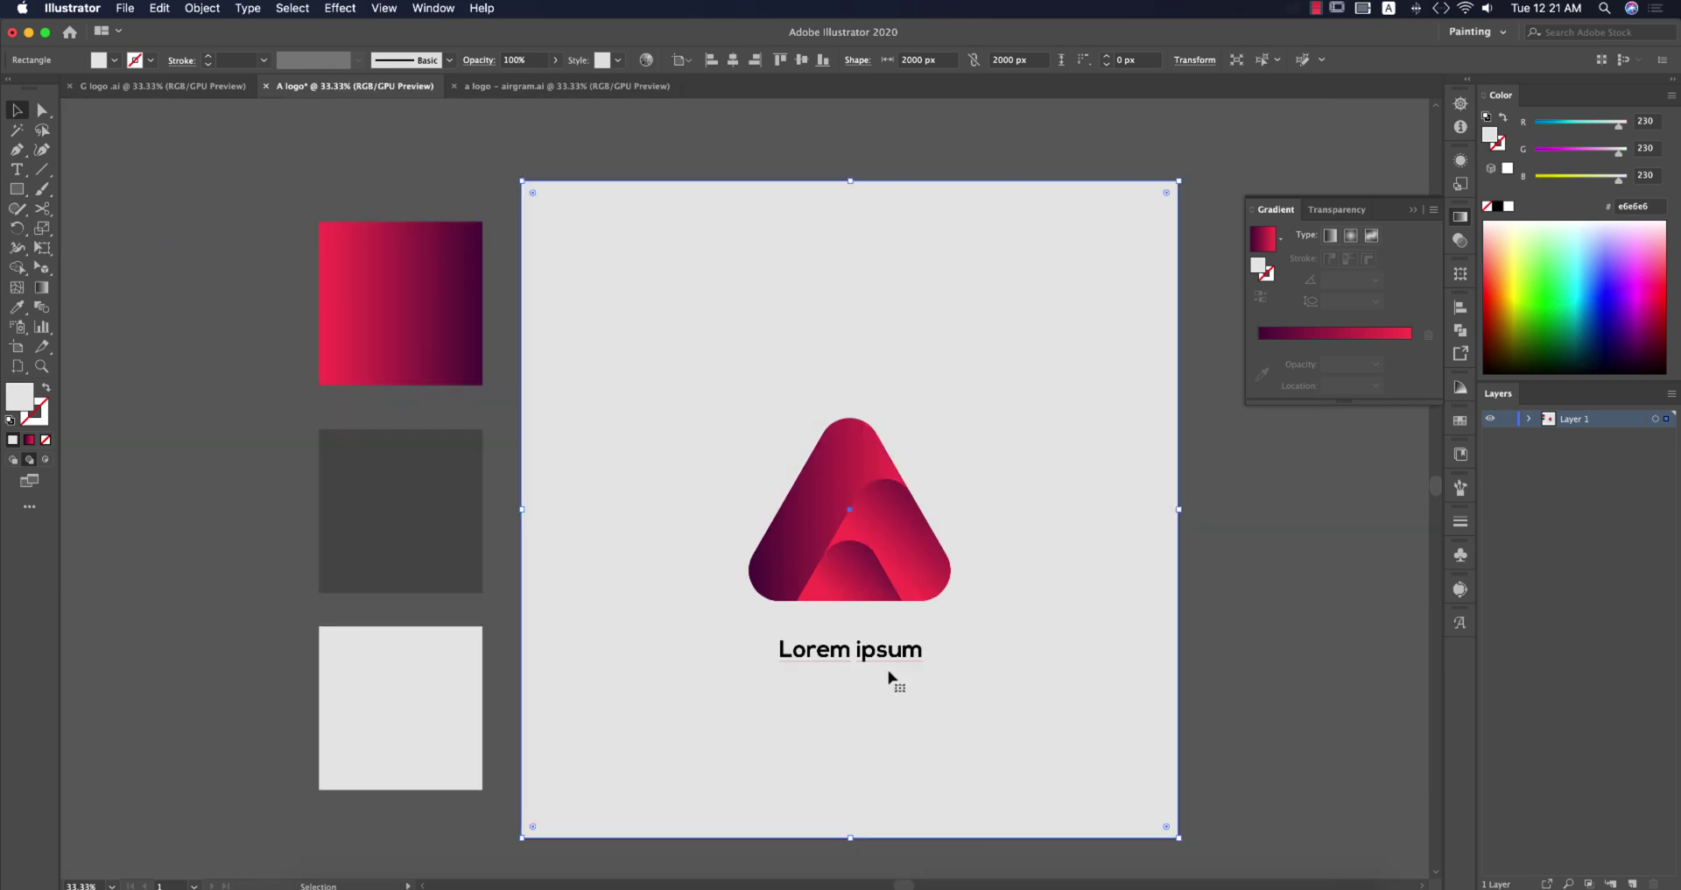
left_click(1254, 638)
Colour the Lorem ipsum text dark gray by sampling the dark gray swatch with the Eyedropper
key("a")
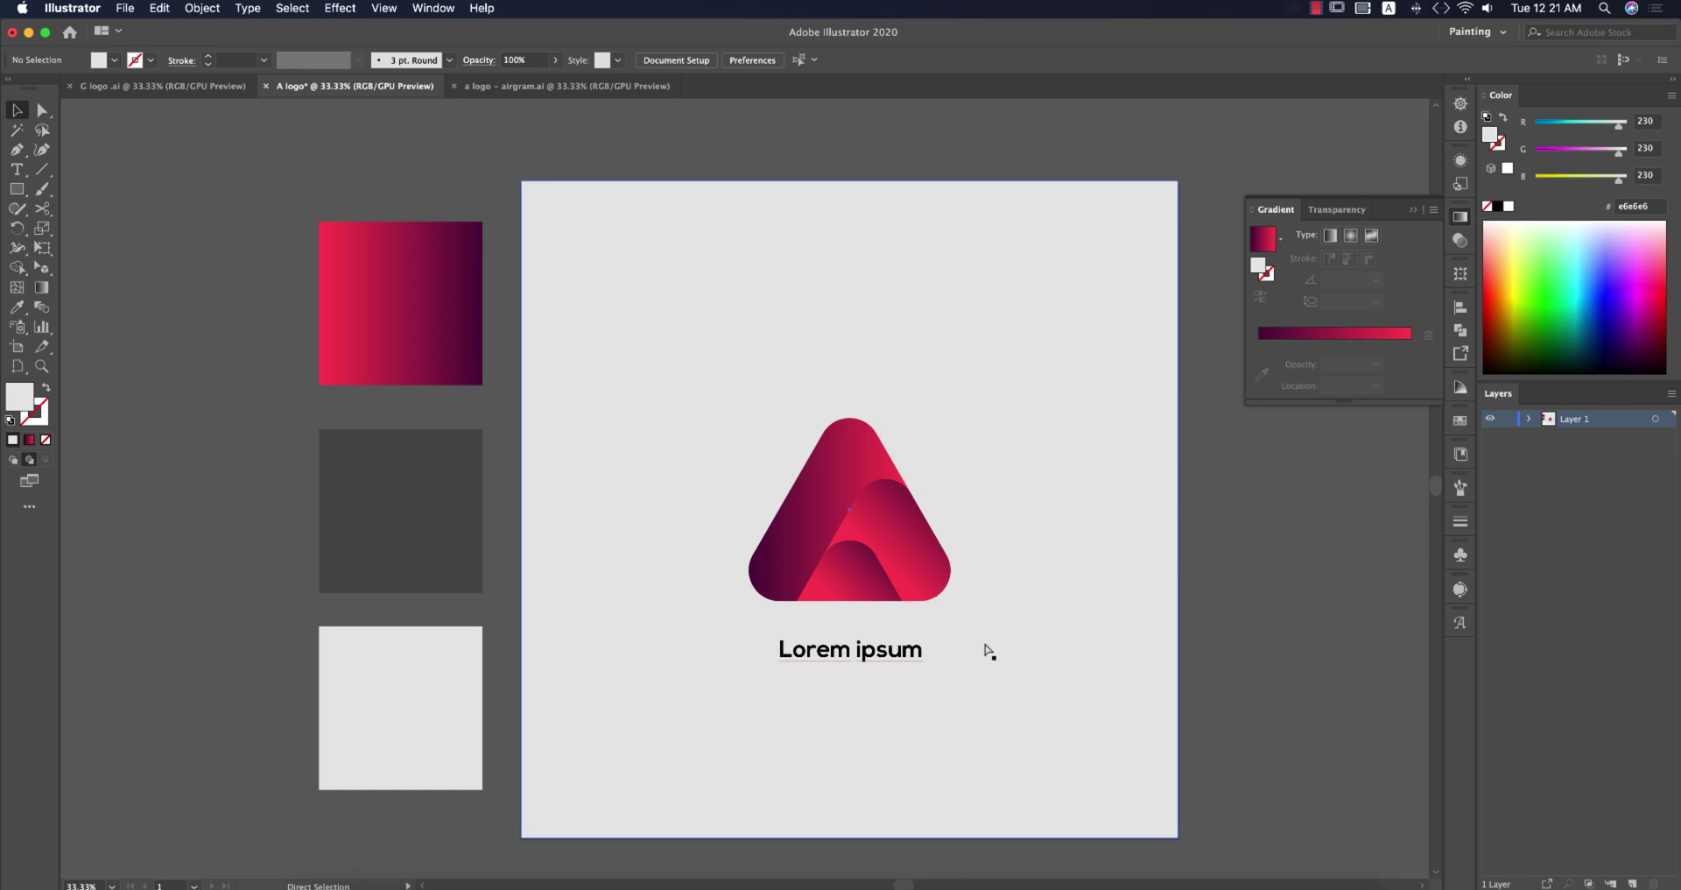
key("v")
left_click(859, 656)
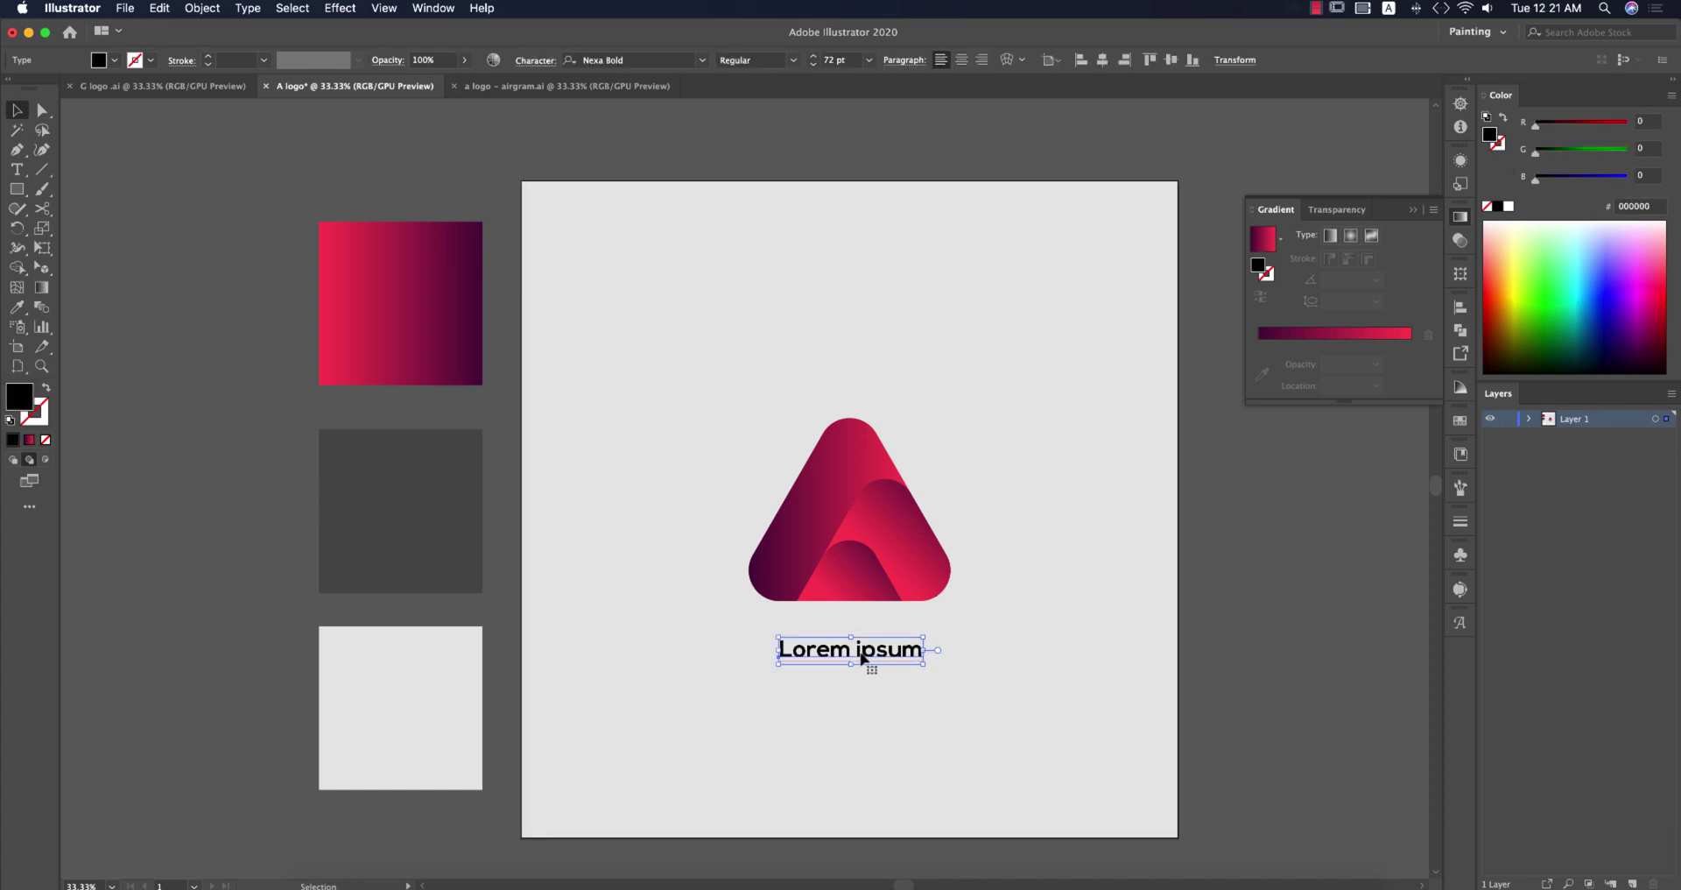
scroll(862, 659, "up", 1)
scroll(862, 658, "up", 1)
key("i")
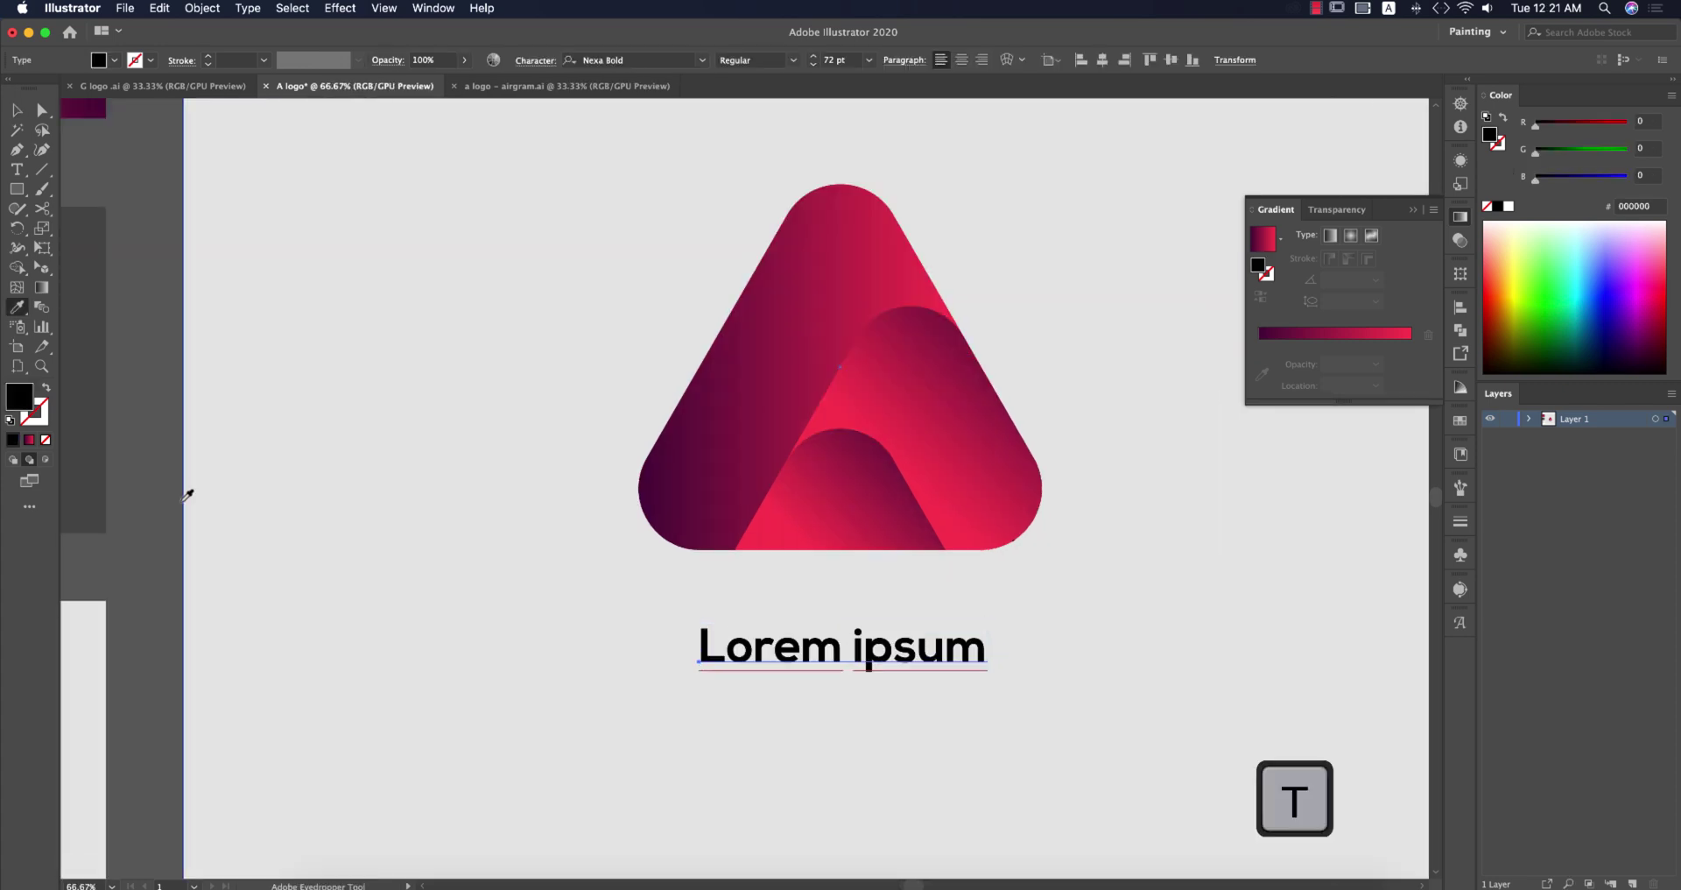
scroll(337, 473, "left", 5)
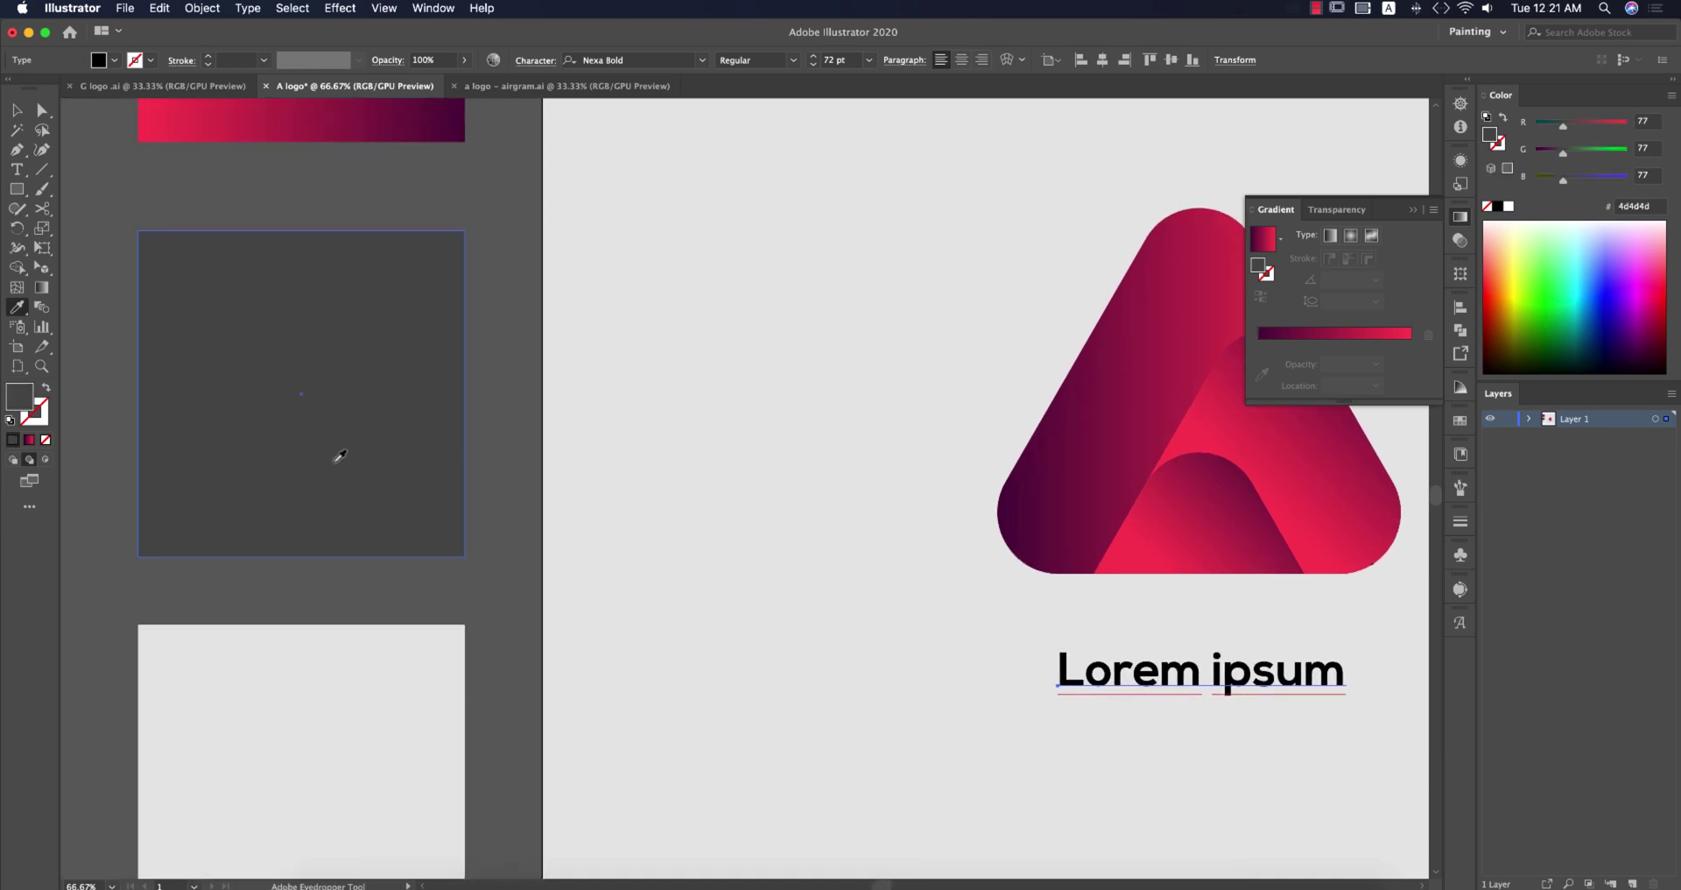
left_click(328, 455)
scroll(328, 455, "down", 2)
scroll(754, 613, "up", 2)
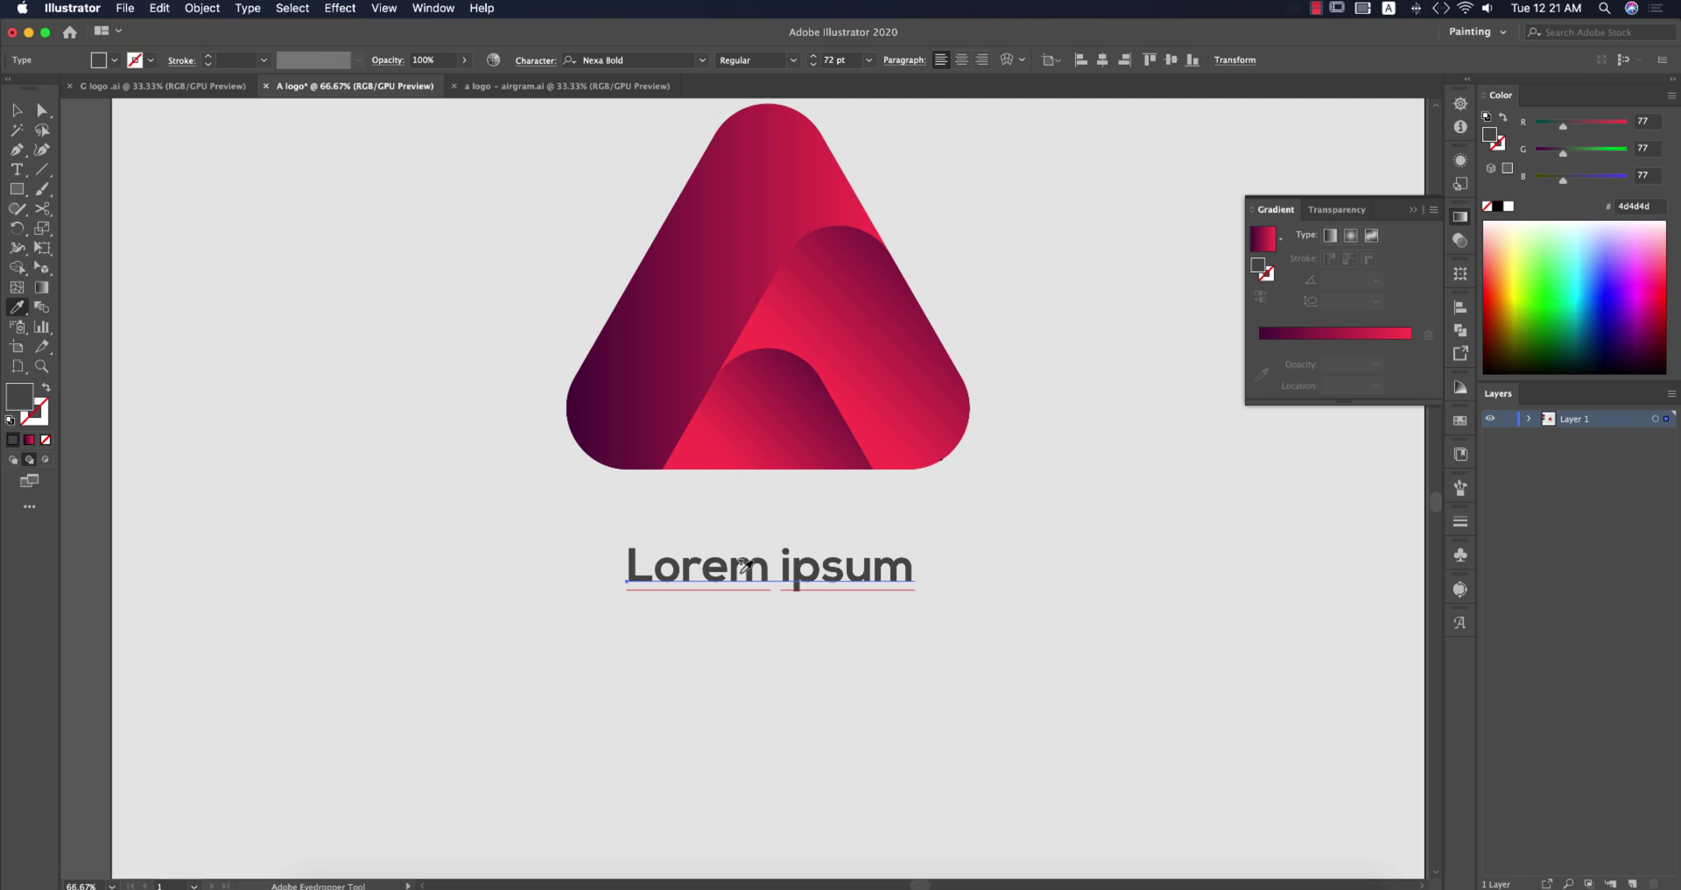
Replace the Lorem ipsum text with the word 'airgram'
key("v")
double_click(745, 579)
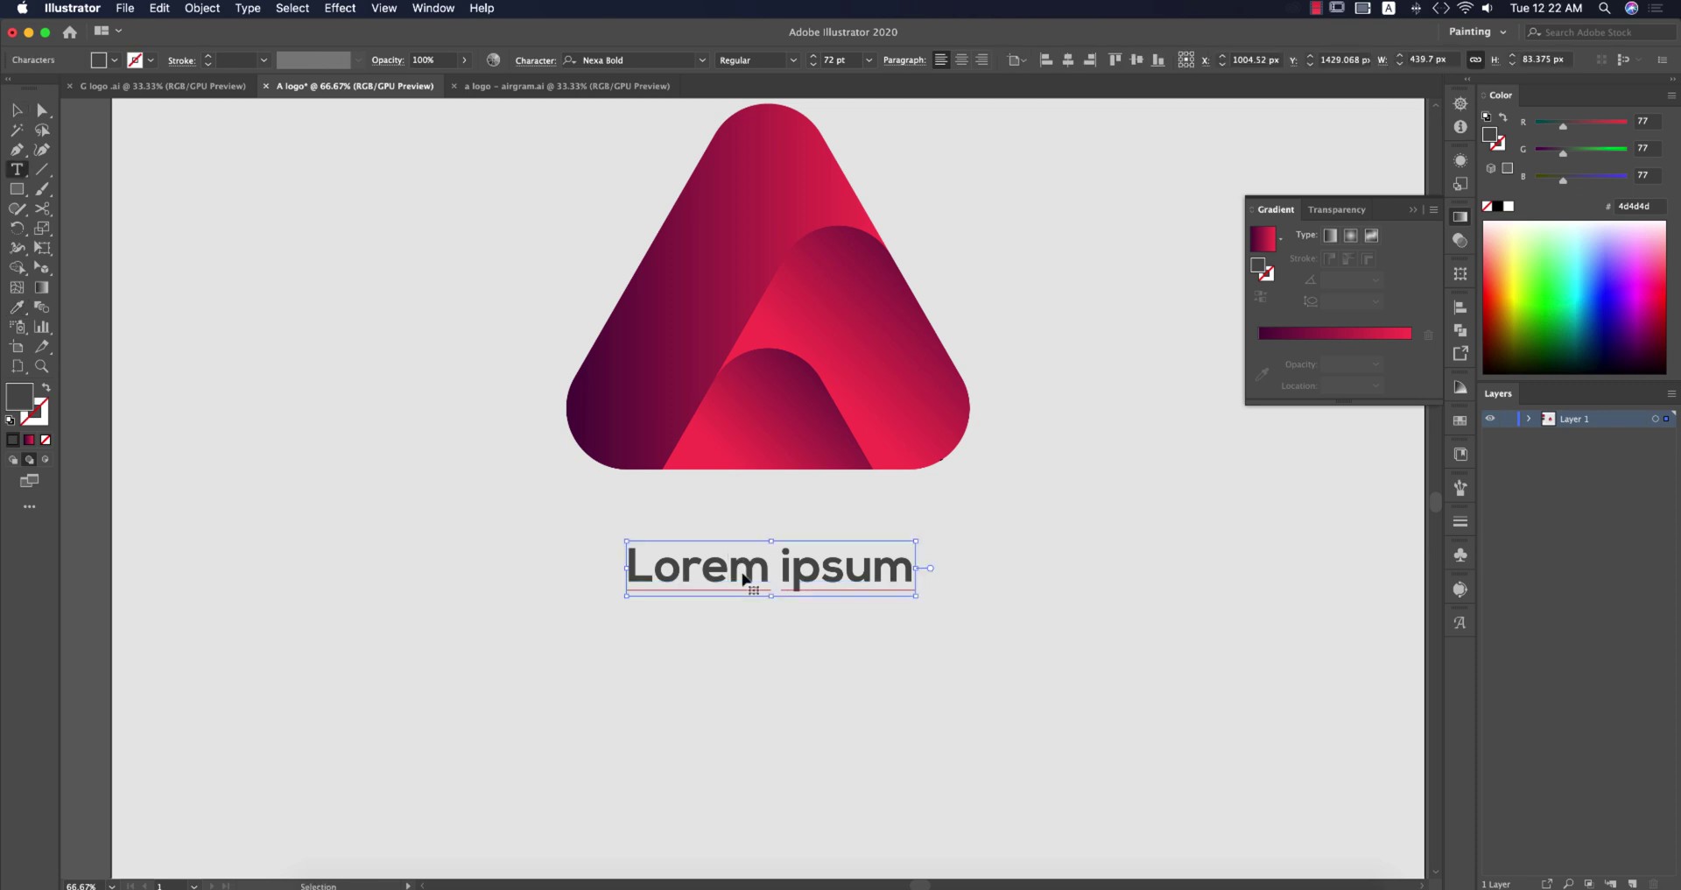
key("super+a")
type("air")
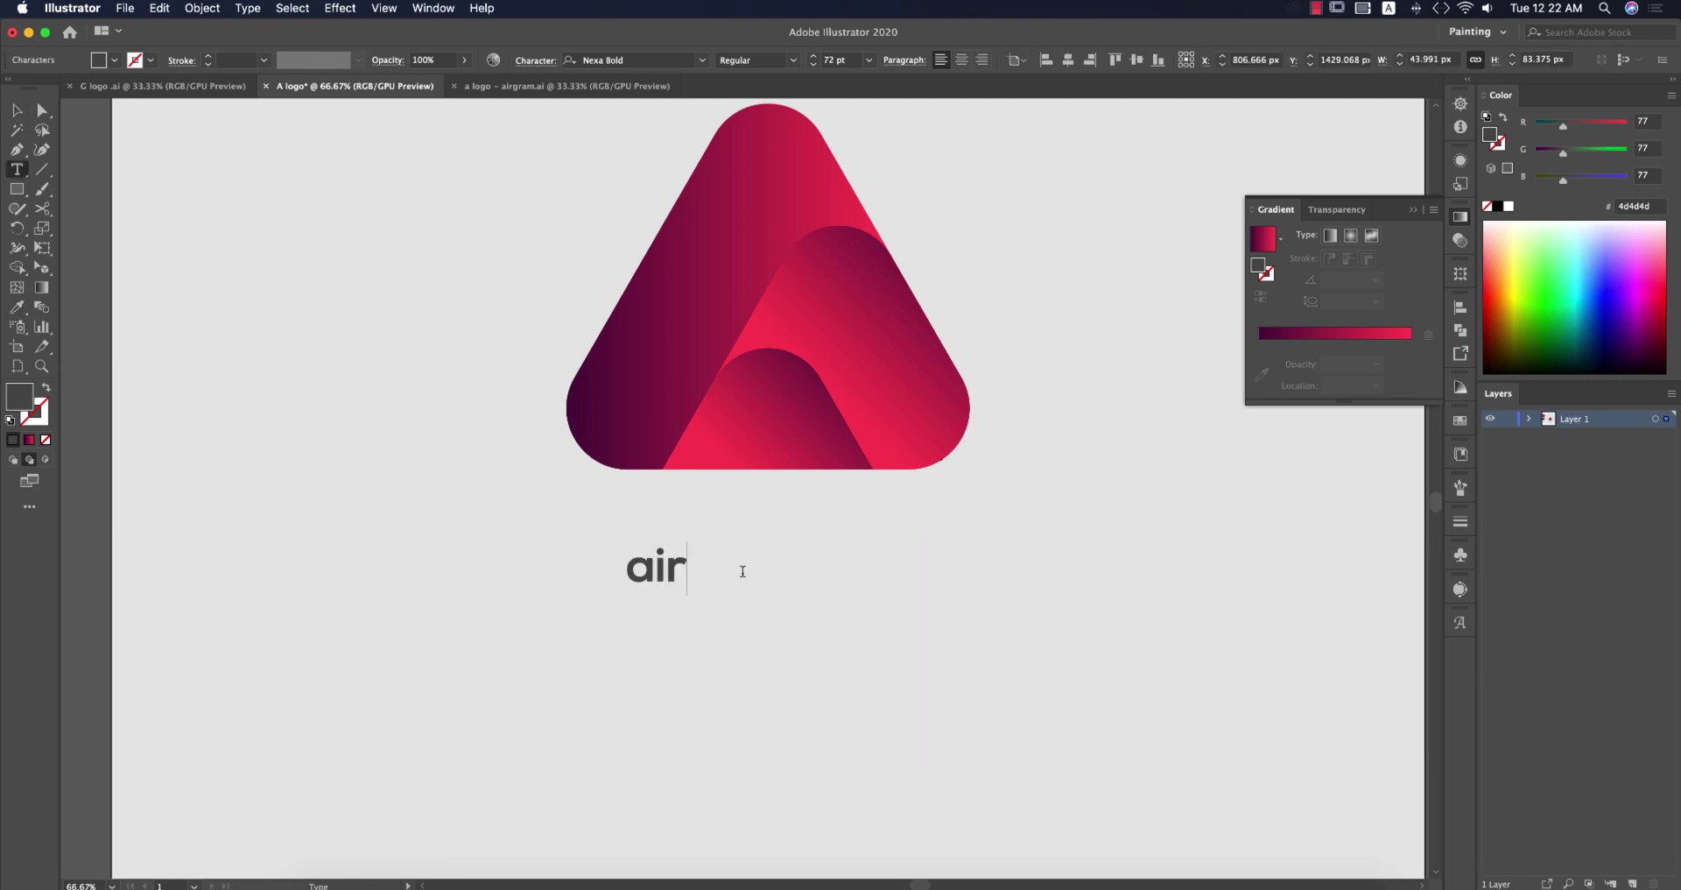
type("gram")
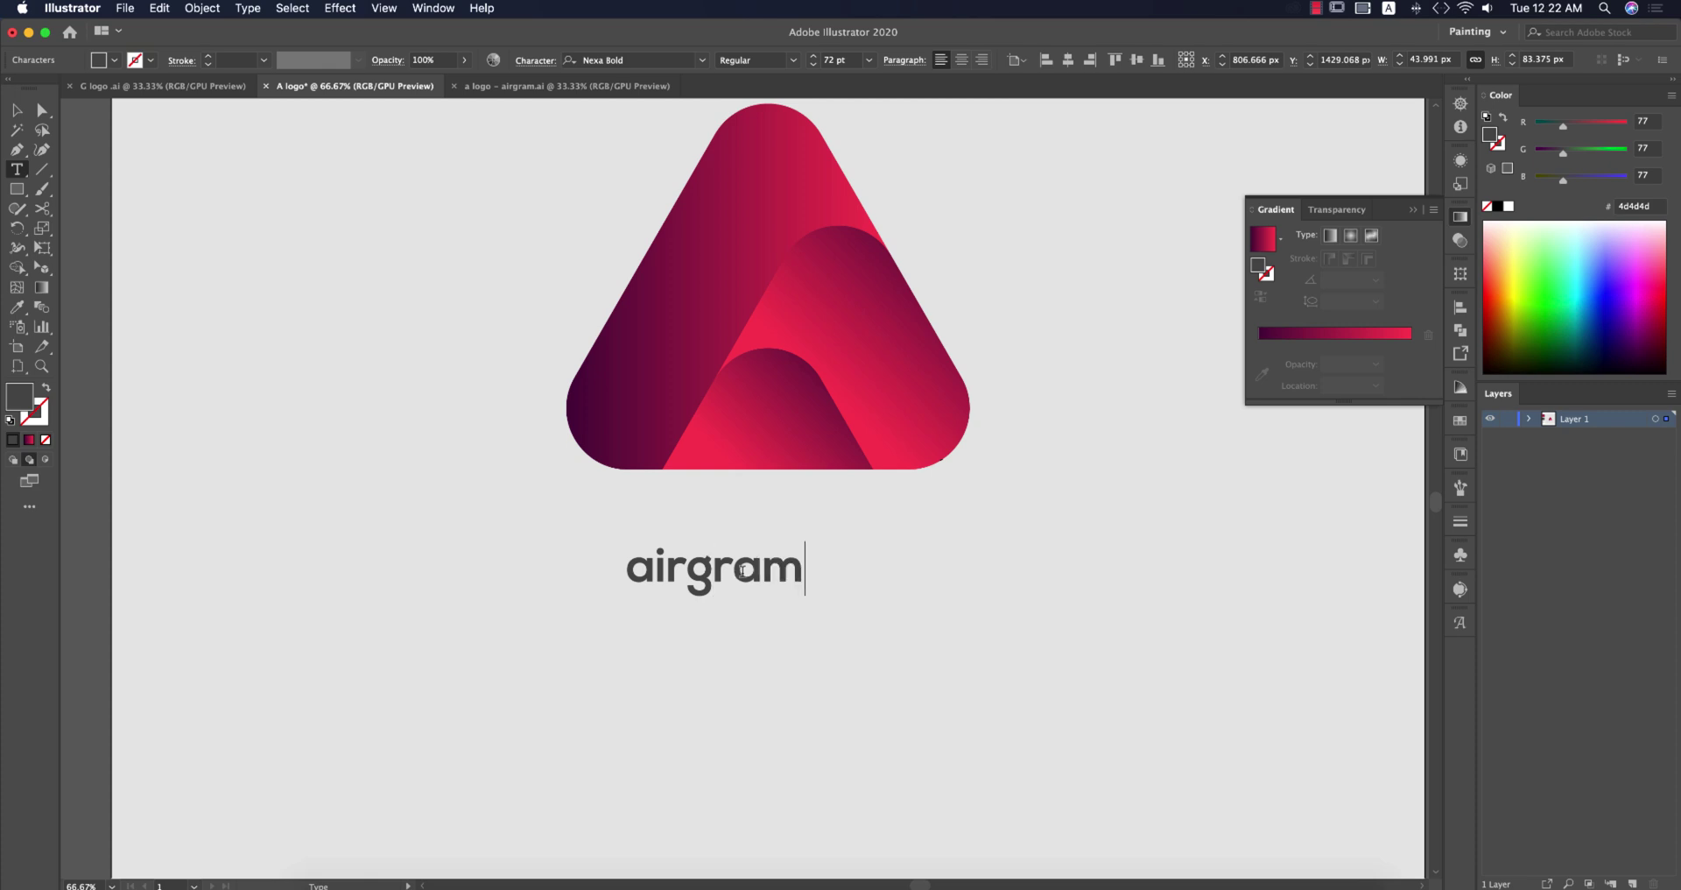
key("super+a")
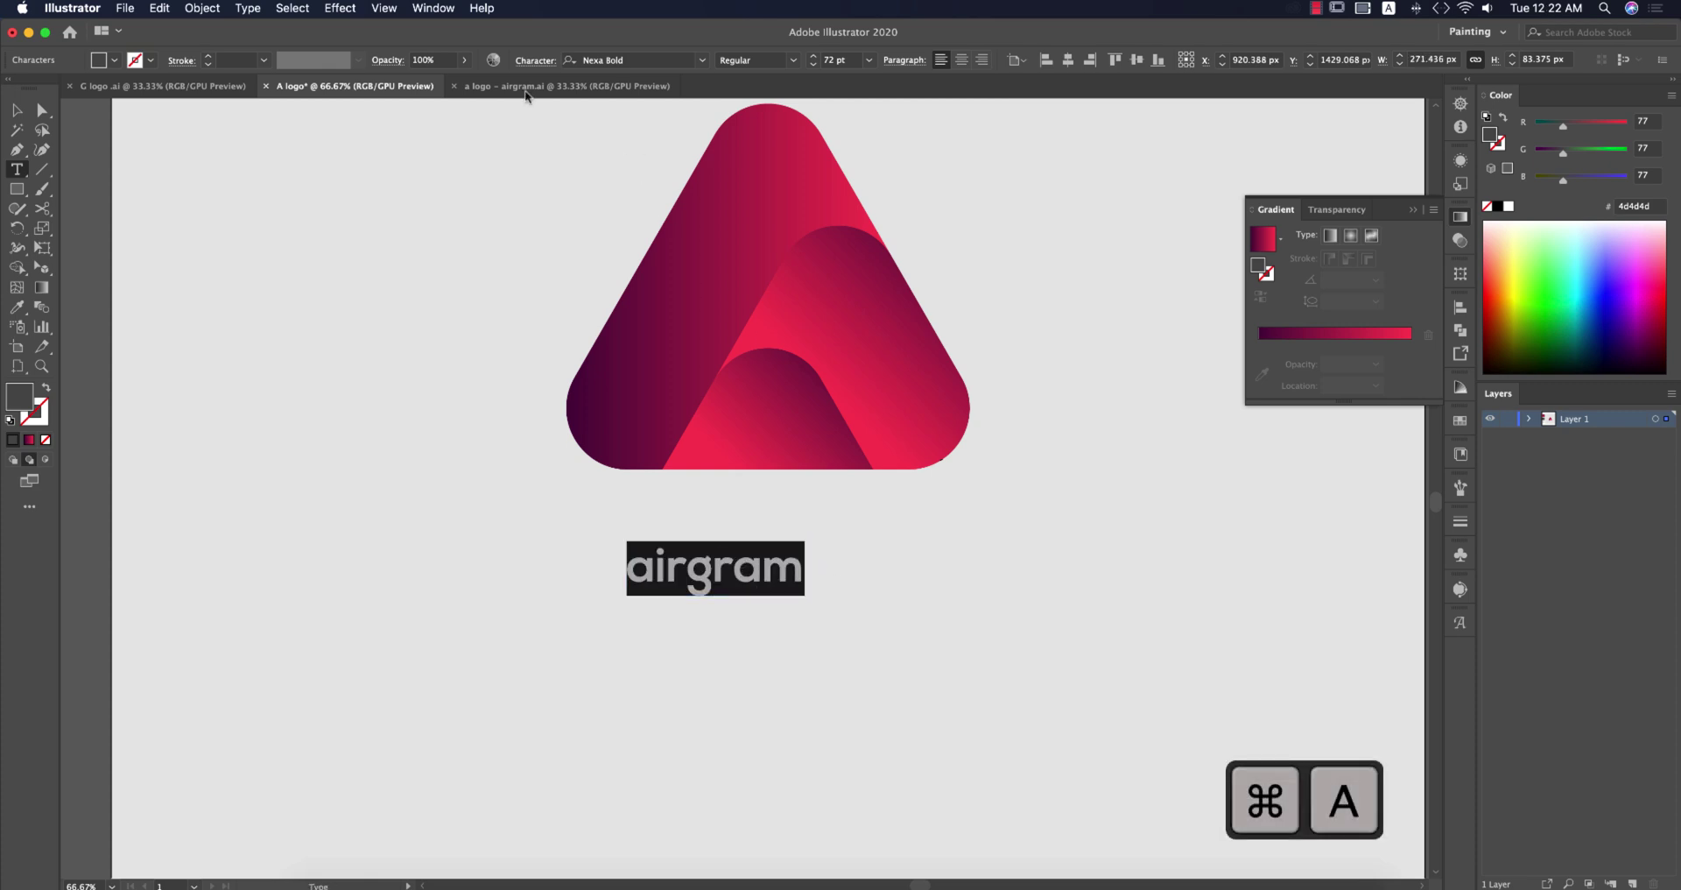
Set the letter tracking of the airgram text to 400 in the Character options
left_click(534, 60)
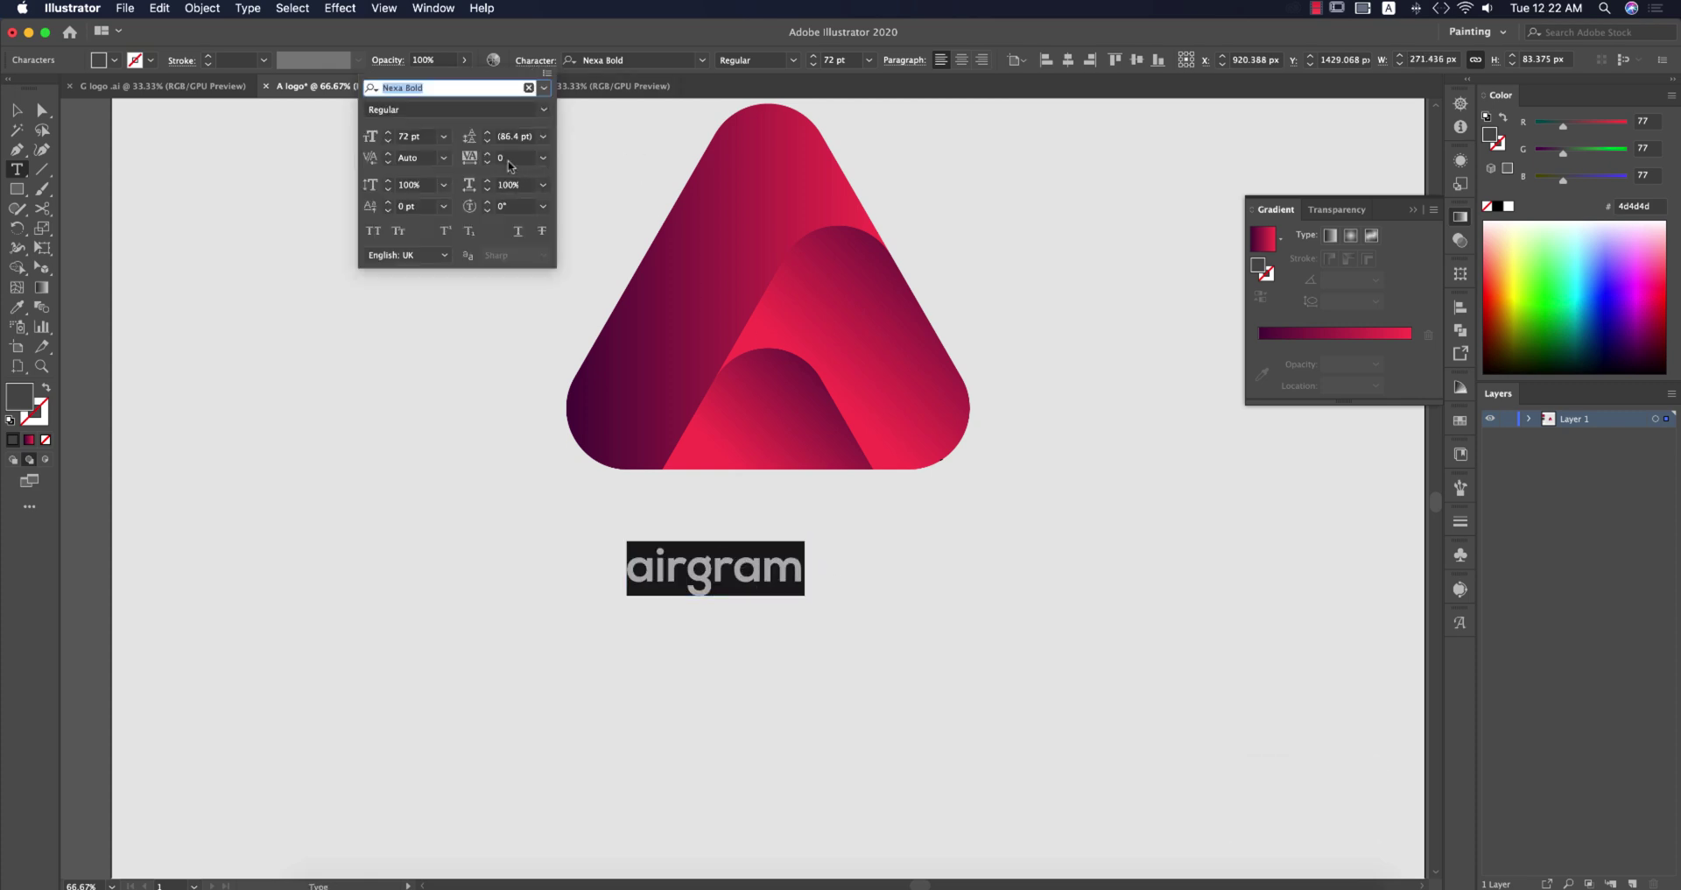
left_click(508, 159)
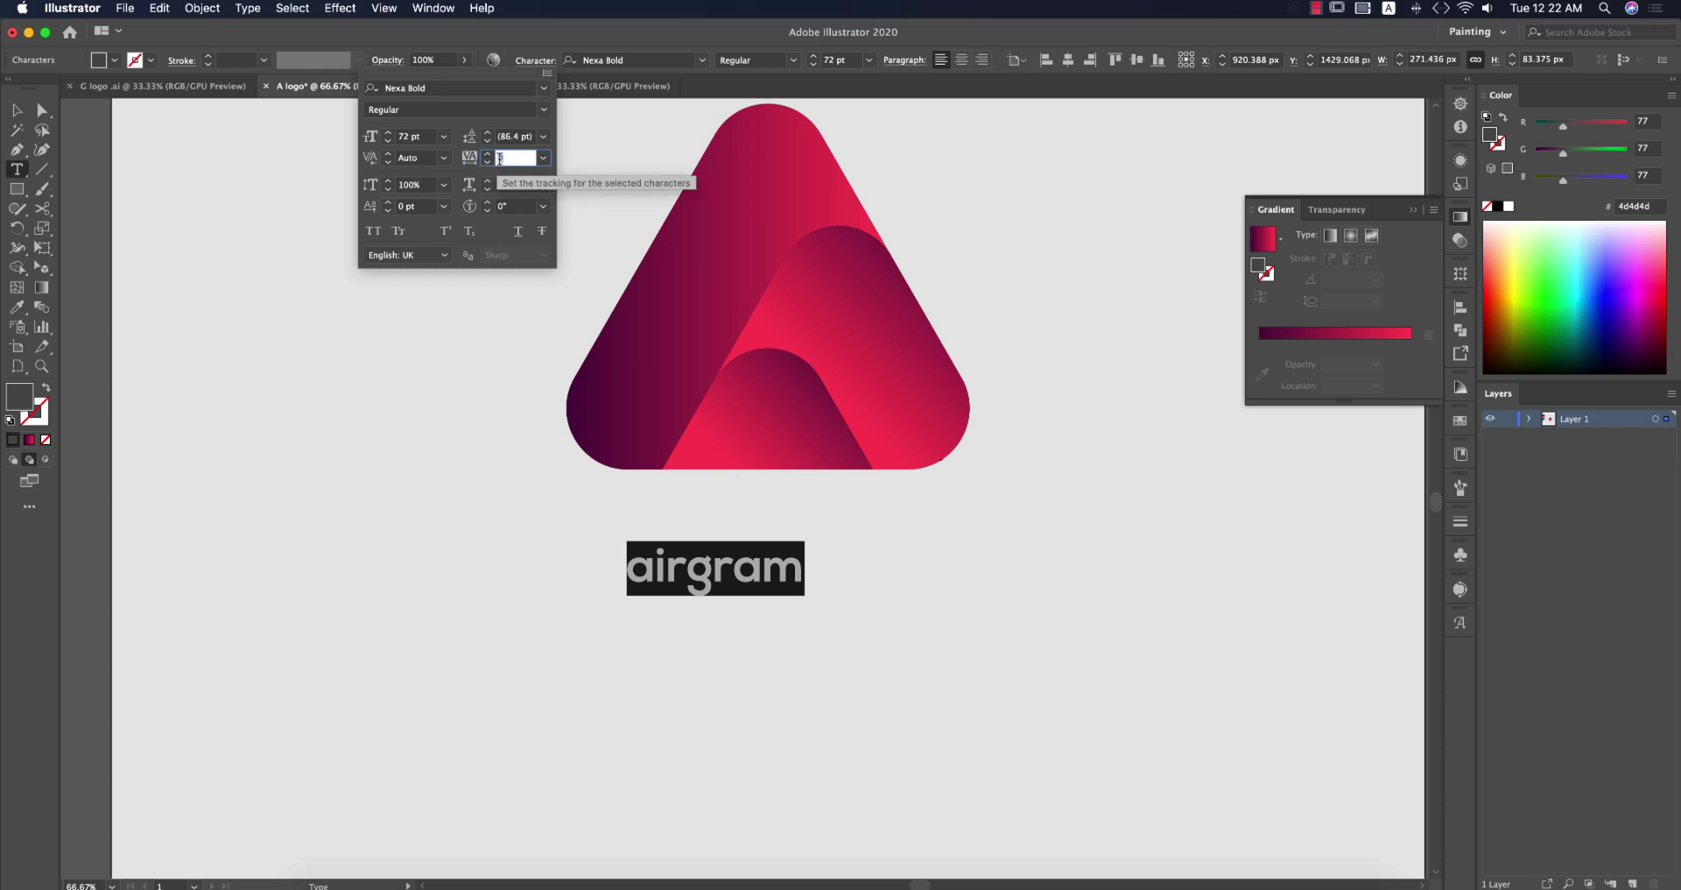
type("400")
key("Return")
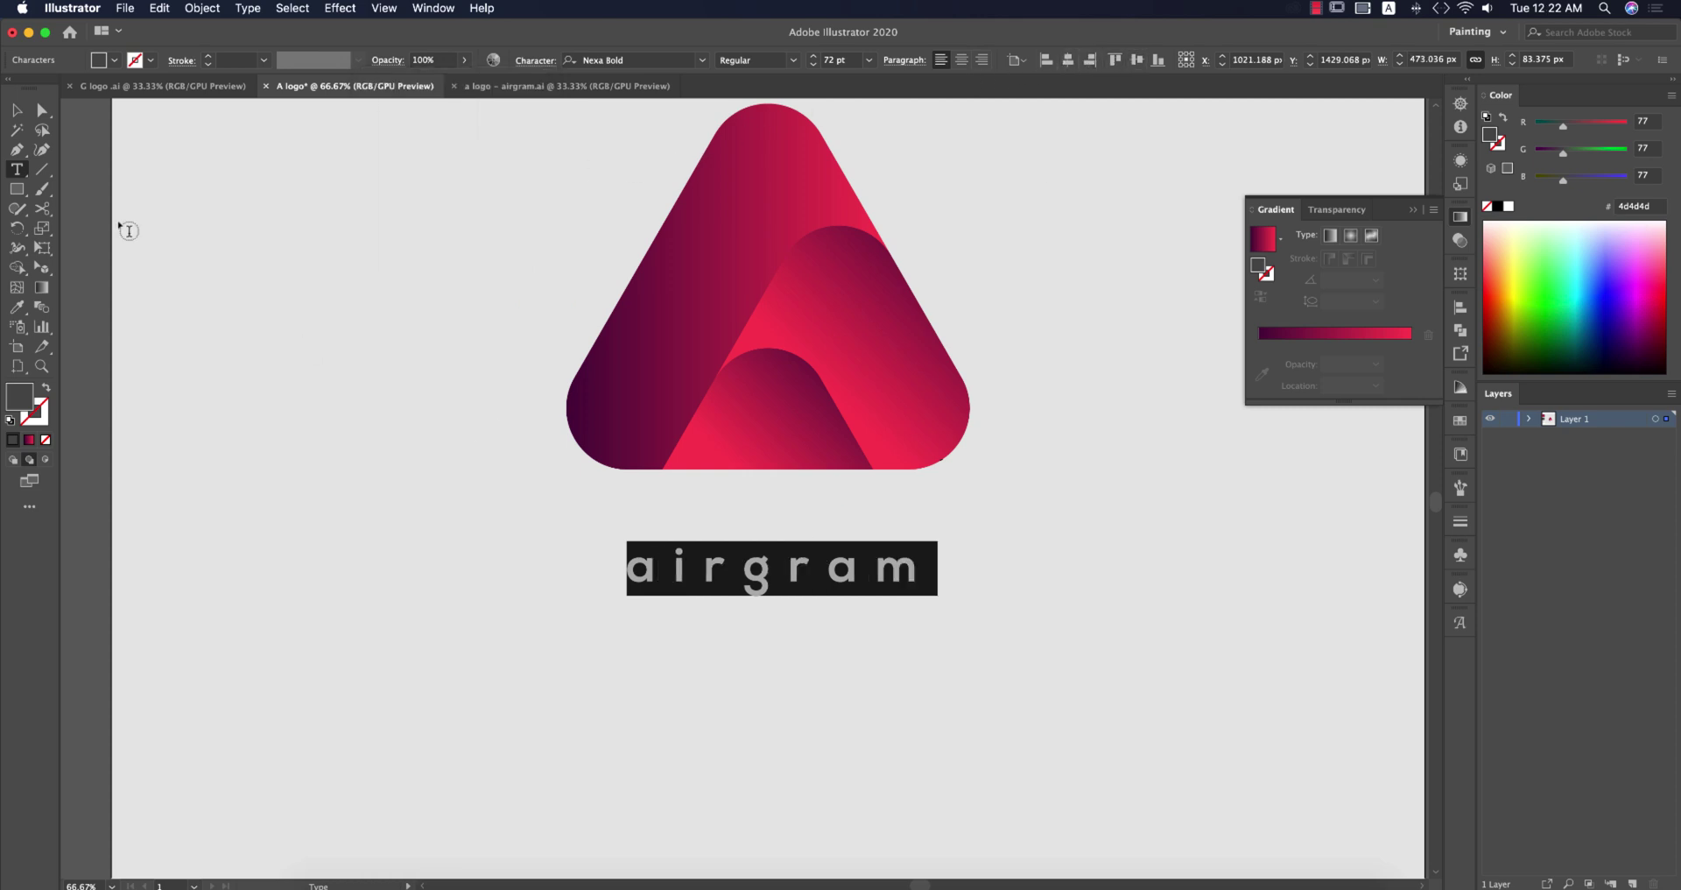
left_click(16, 109)
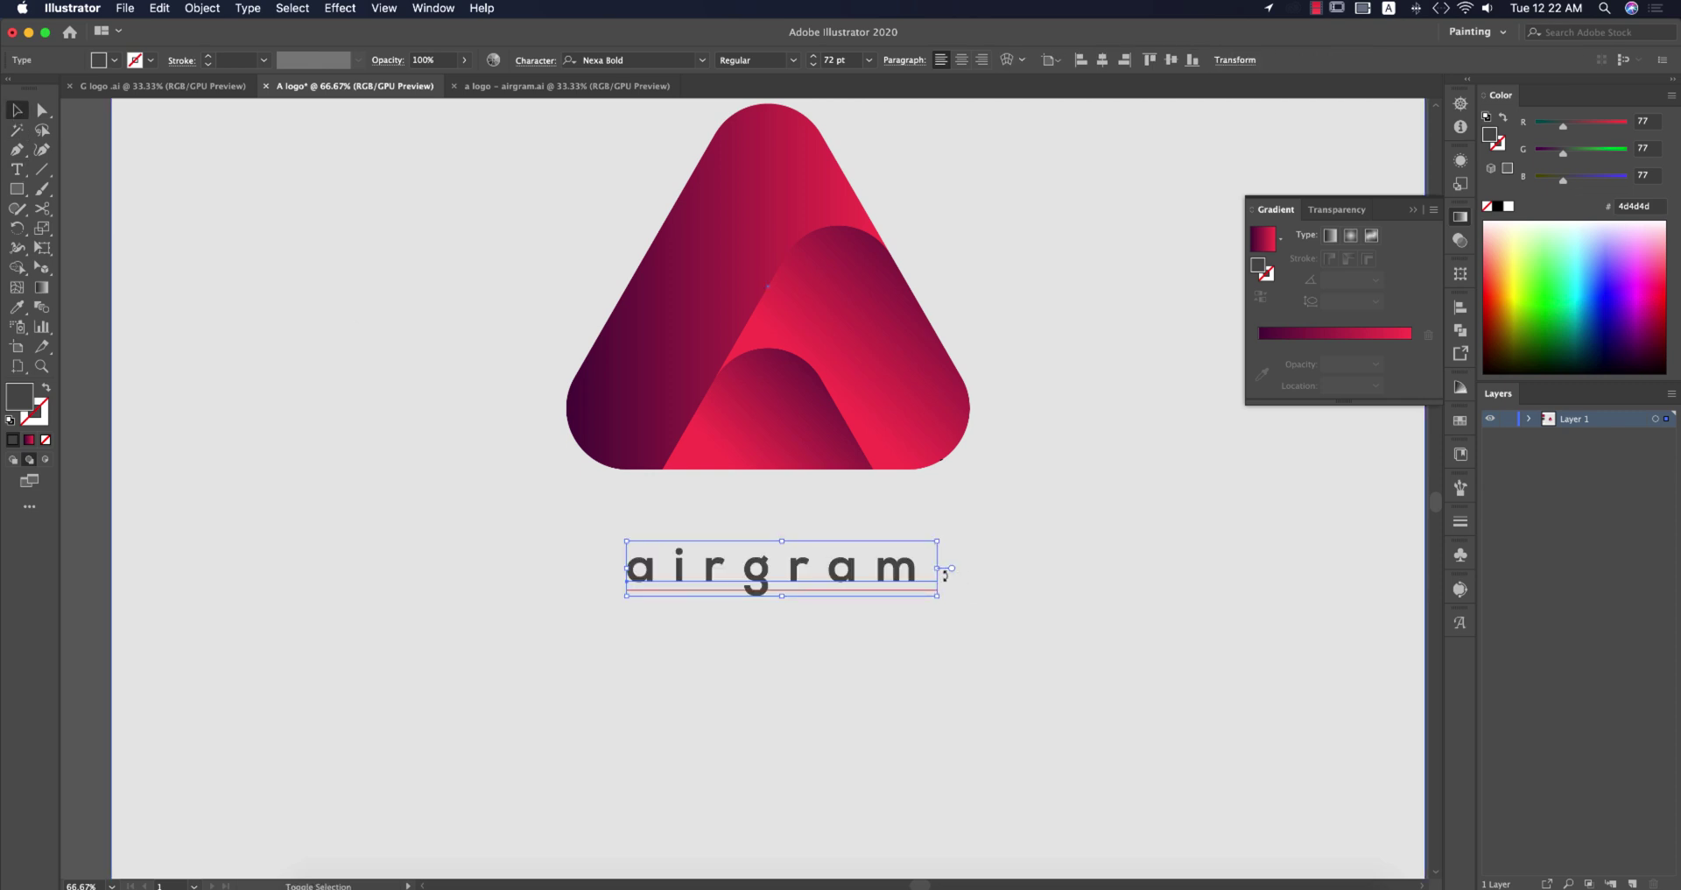
Scale airgram up proportionally to about 88 pt and convert it to outlines
left_click_drag(940, 569, 1007, 569)
right_click(967, 567)
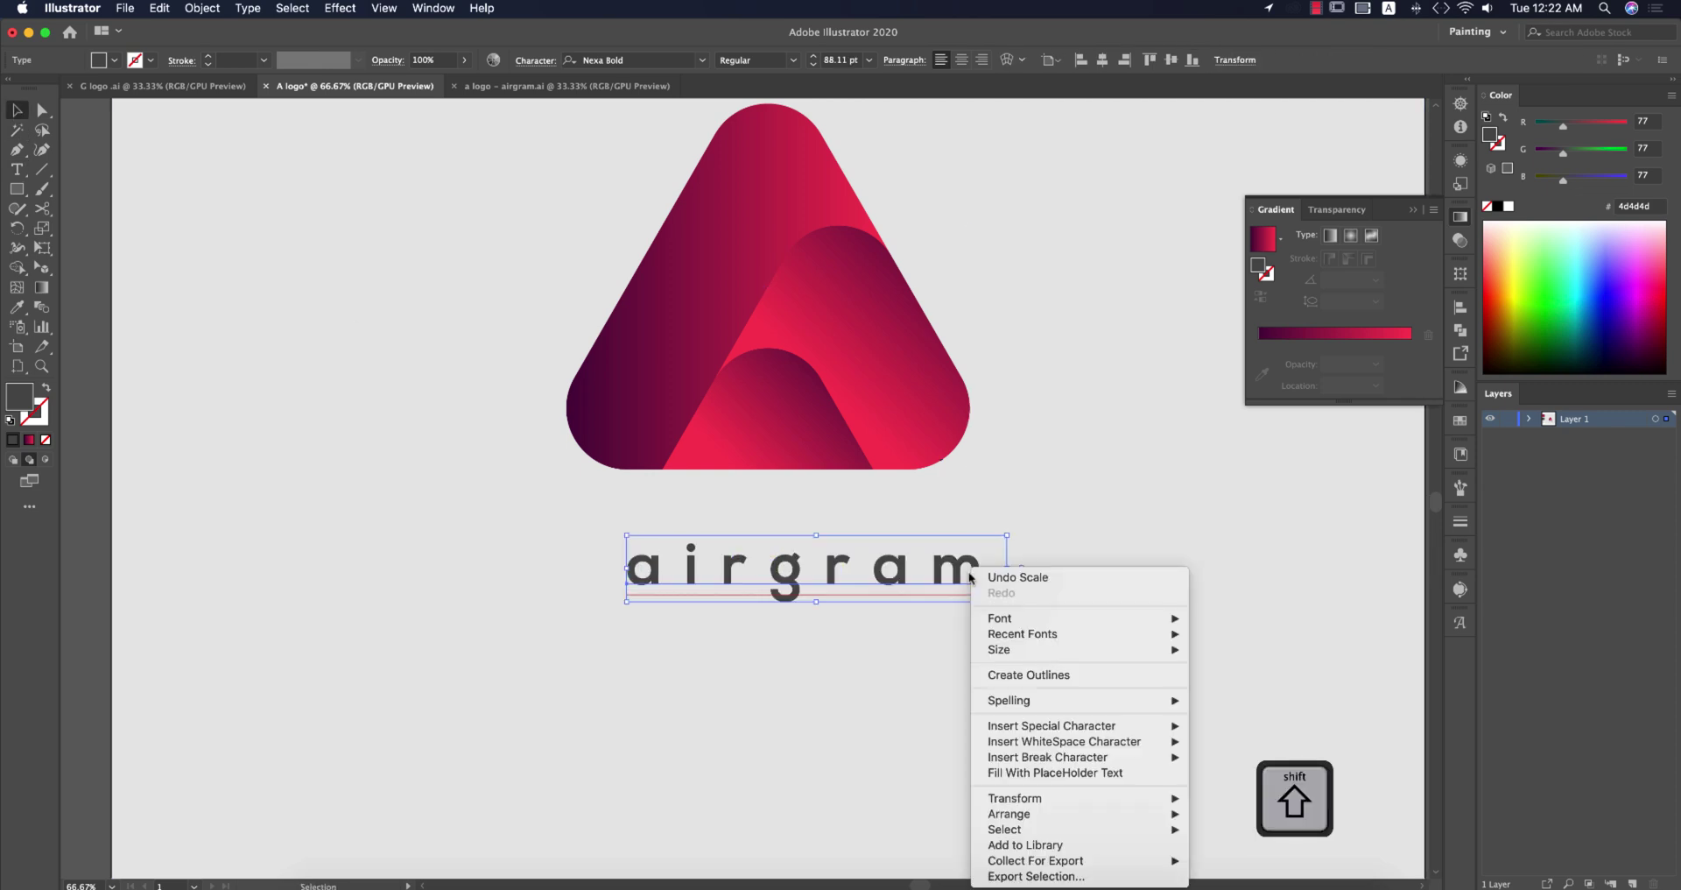
left_click(1021, 672)
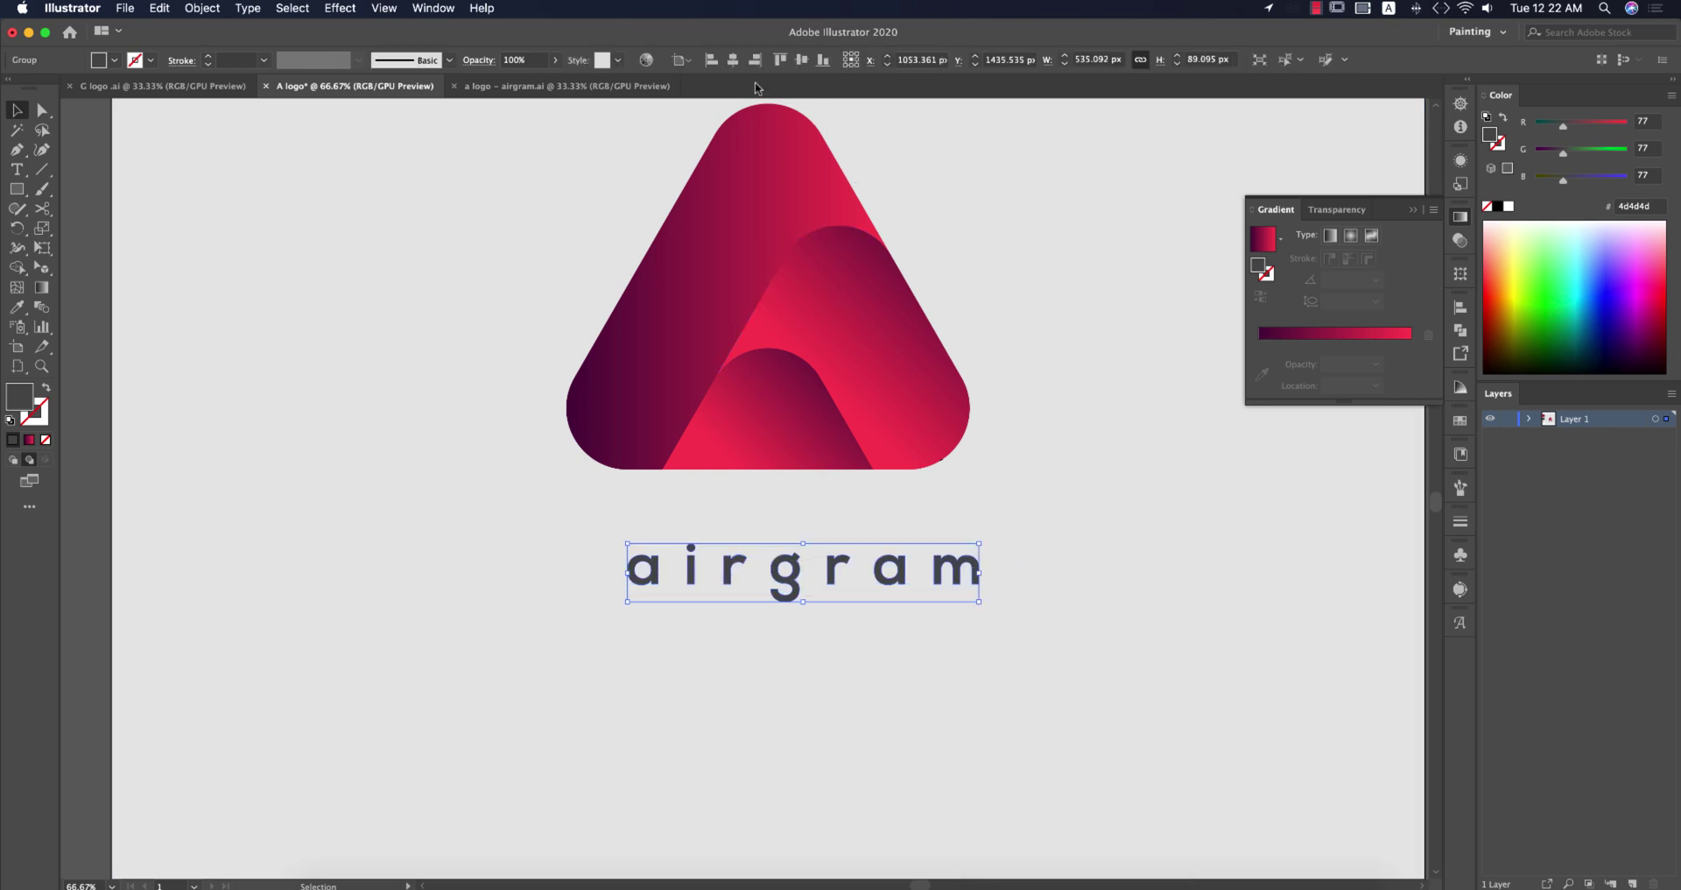
Centre airgram horizontally on the artboard and stretch it wider to about 622 px
left_click(734, 62)
left_click_drag(956, 571, 975, 571)
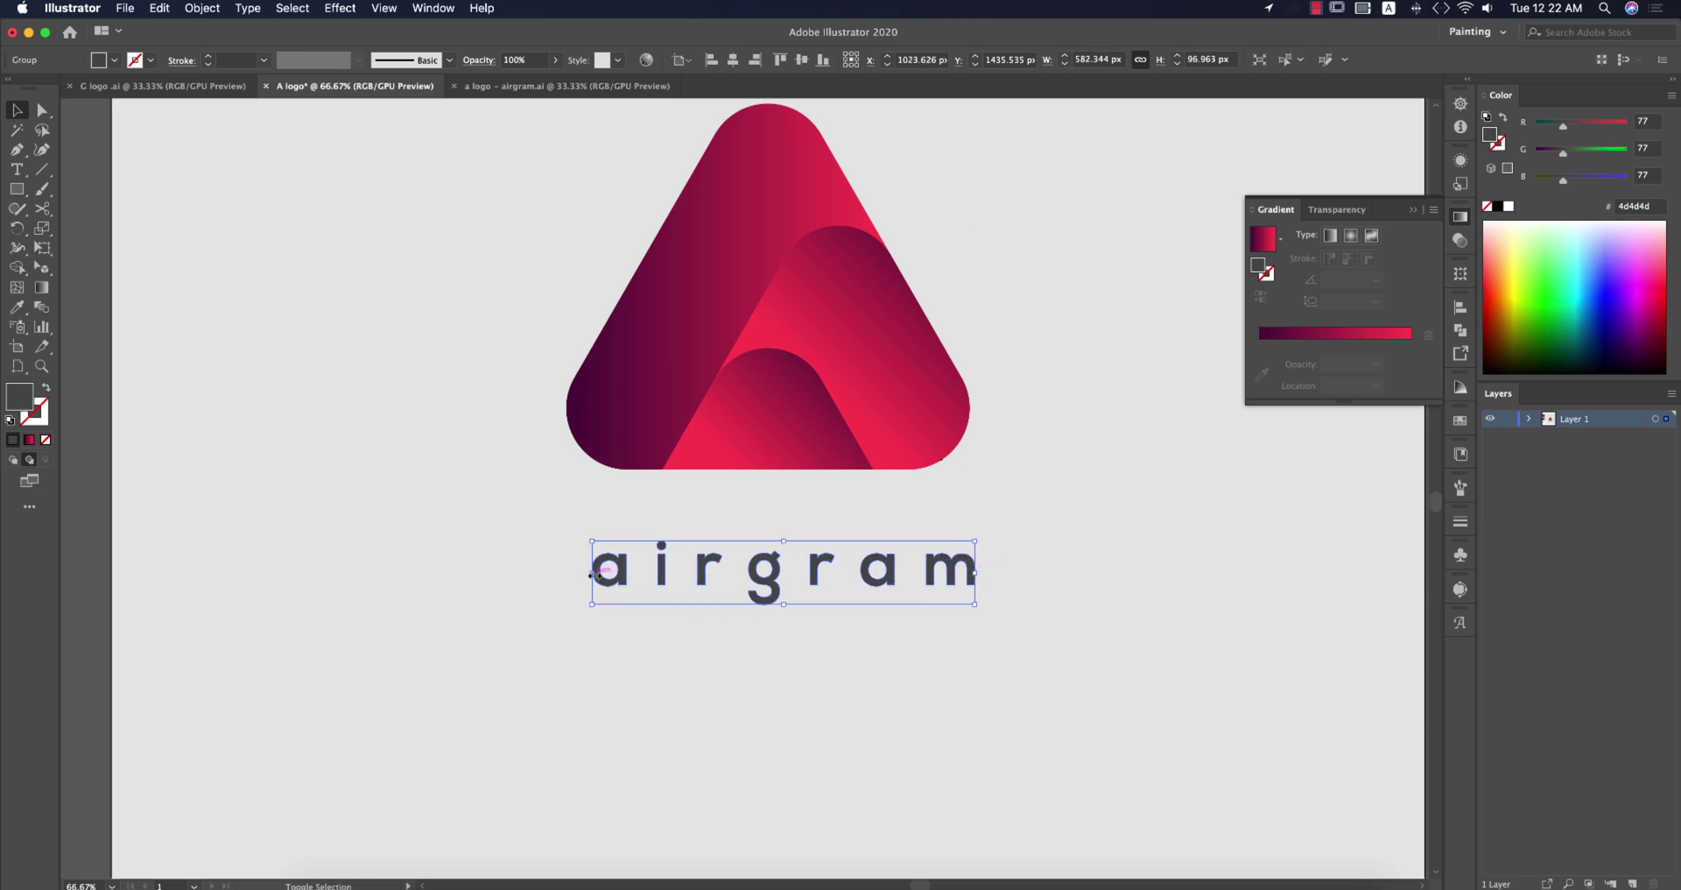
left_click_drag(592, 574, 567, 574)
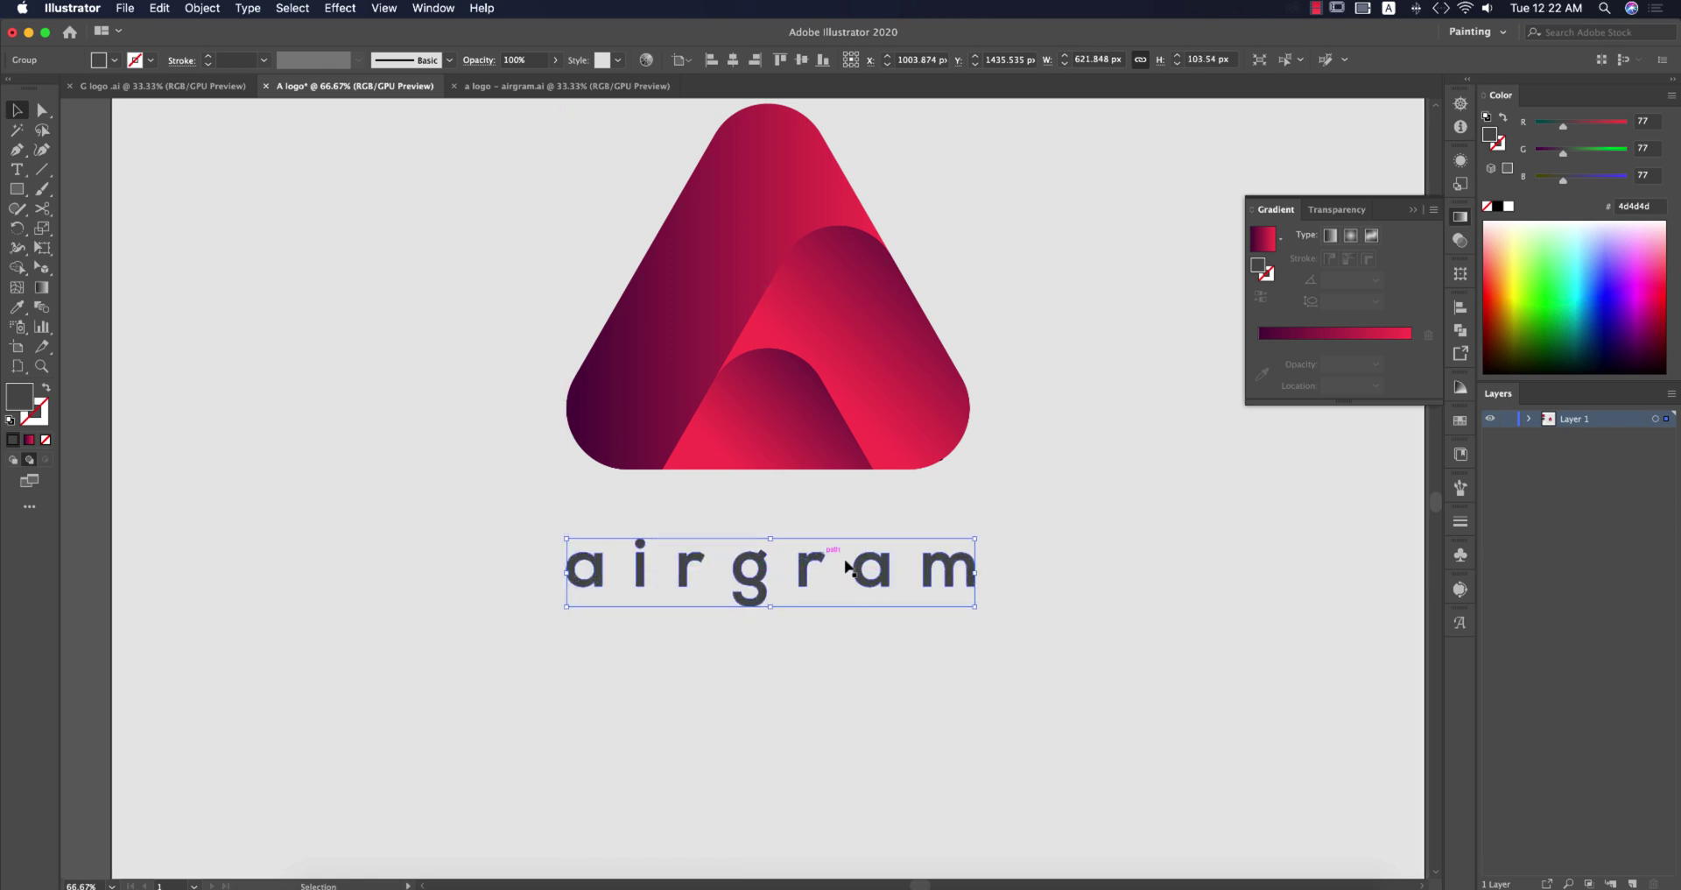
scroll(969, 598, "down", 2)
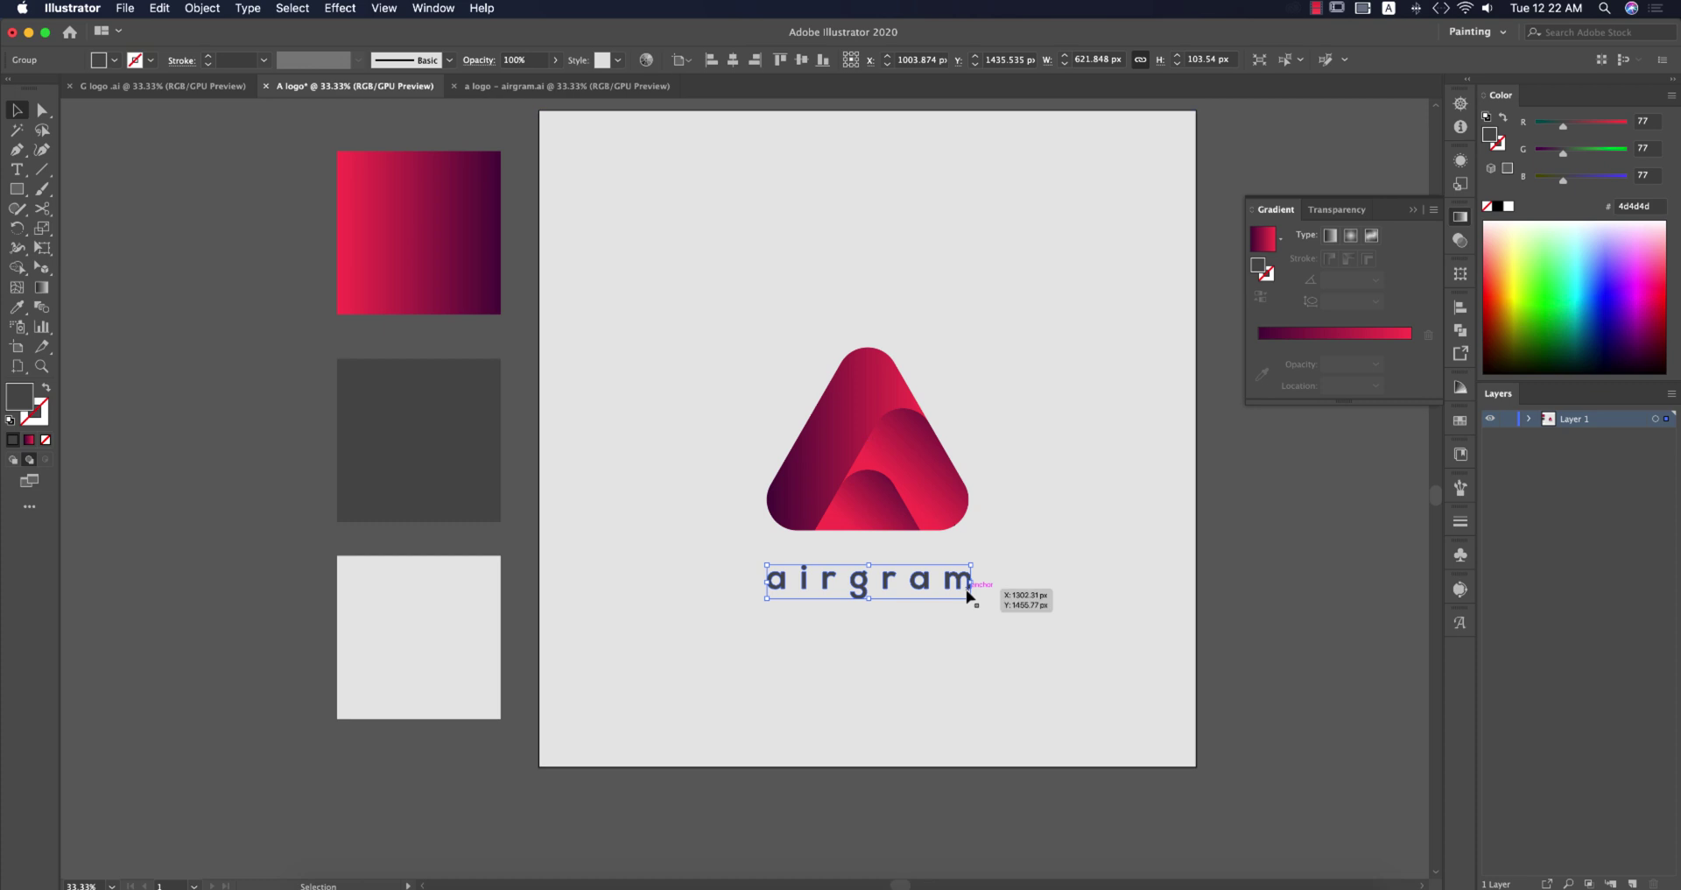
left_click(1268, 582)
scroll(1016, 549, "up", 2)
scroll(1125, 586, "down", 3)
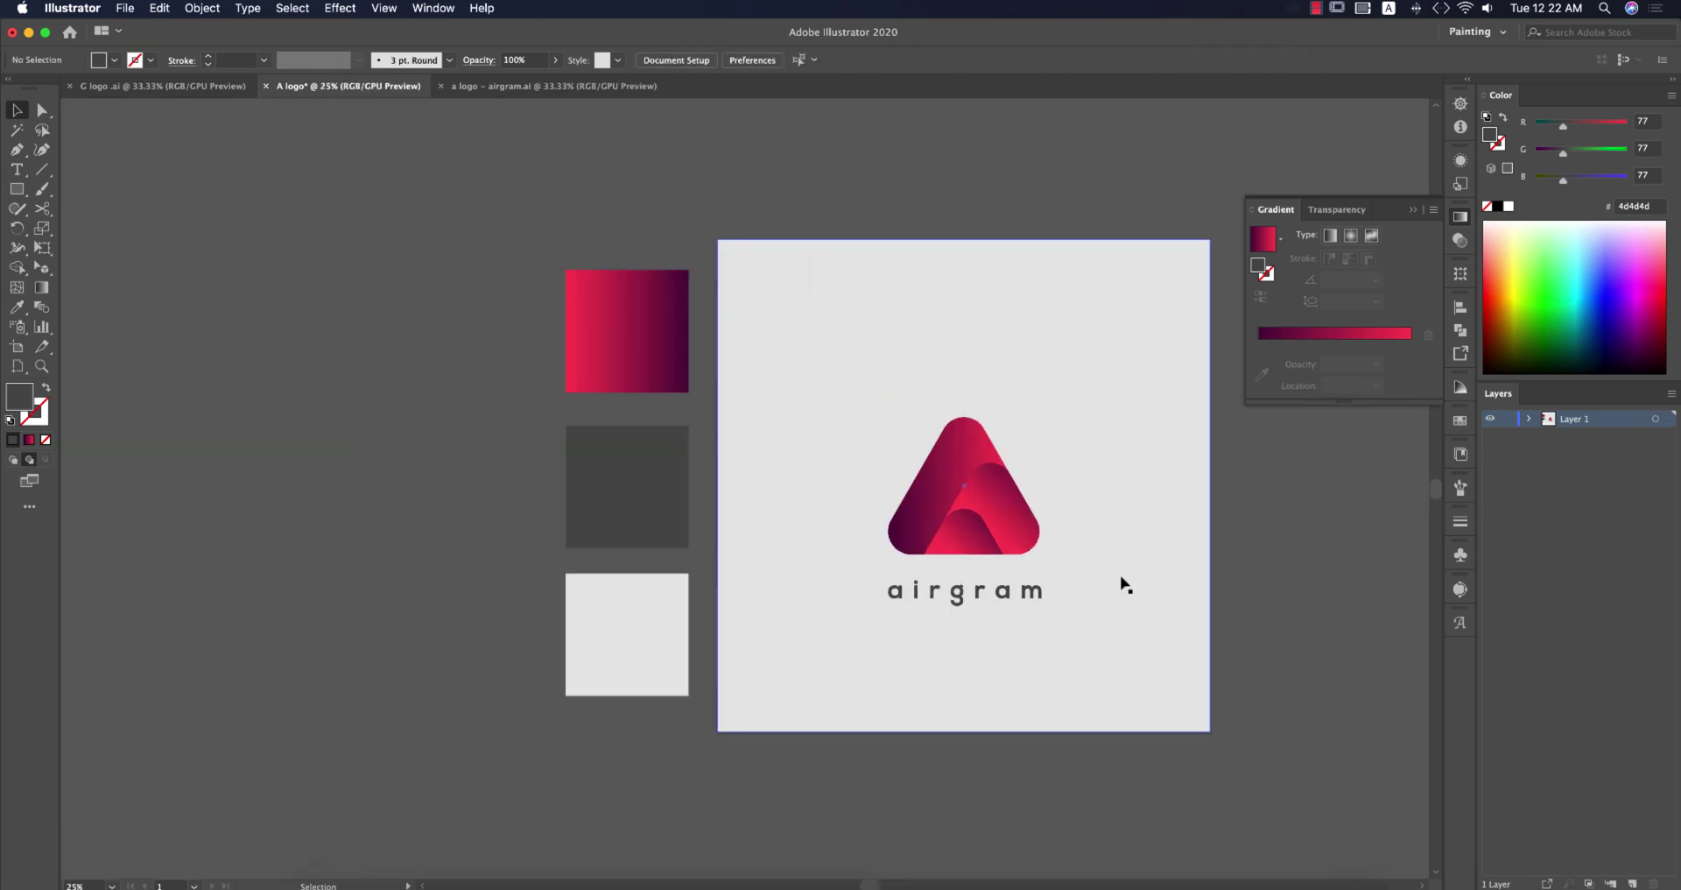
left_click_drag(1259, 592, 1153, 580)
key("super+0")
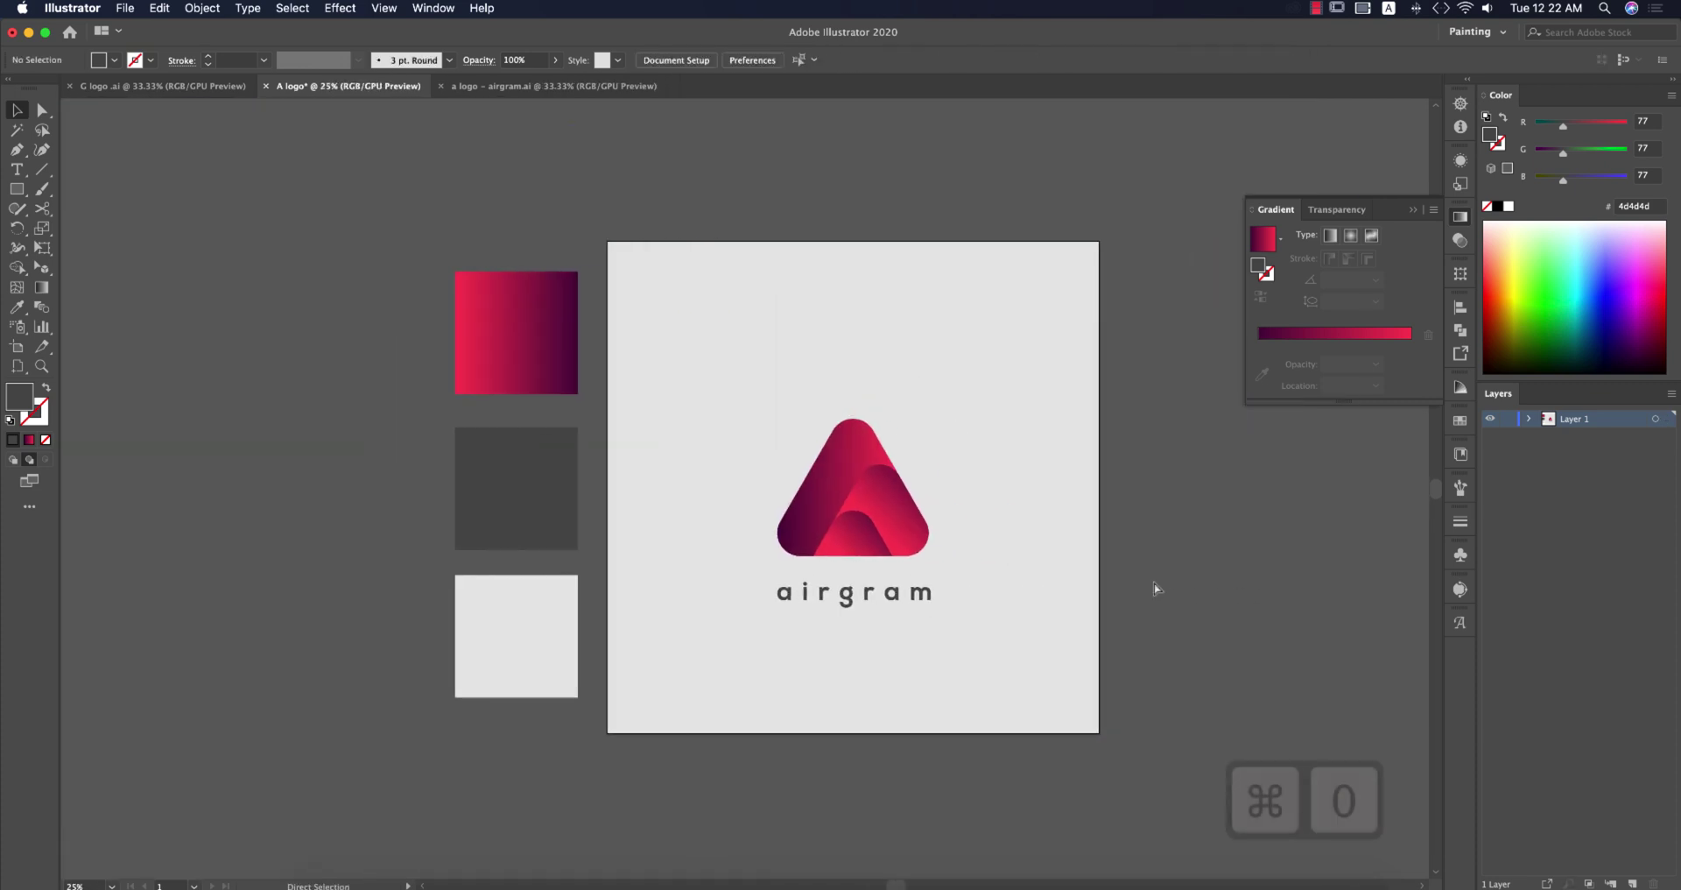